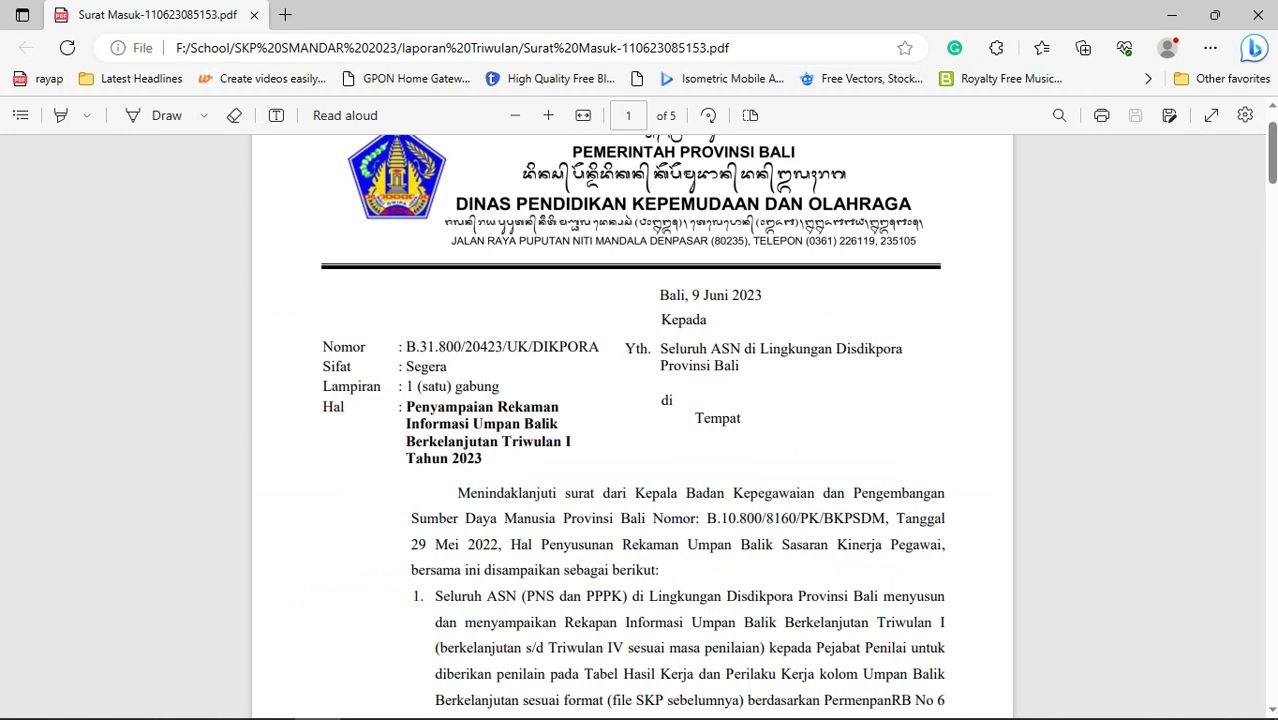
# Read the opening of the official letter, then switch to the REKAMAN UMPAN BALIK DAN EVALUASI KINERJA workbook in Excel
pyautogui.scroll(-1, 632, 425)
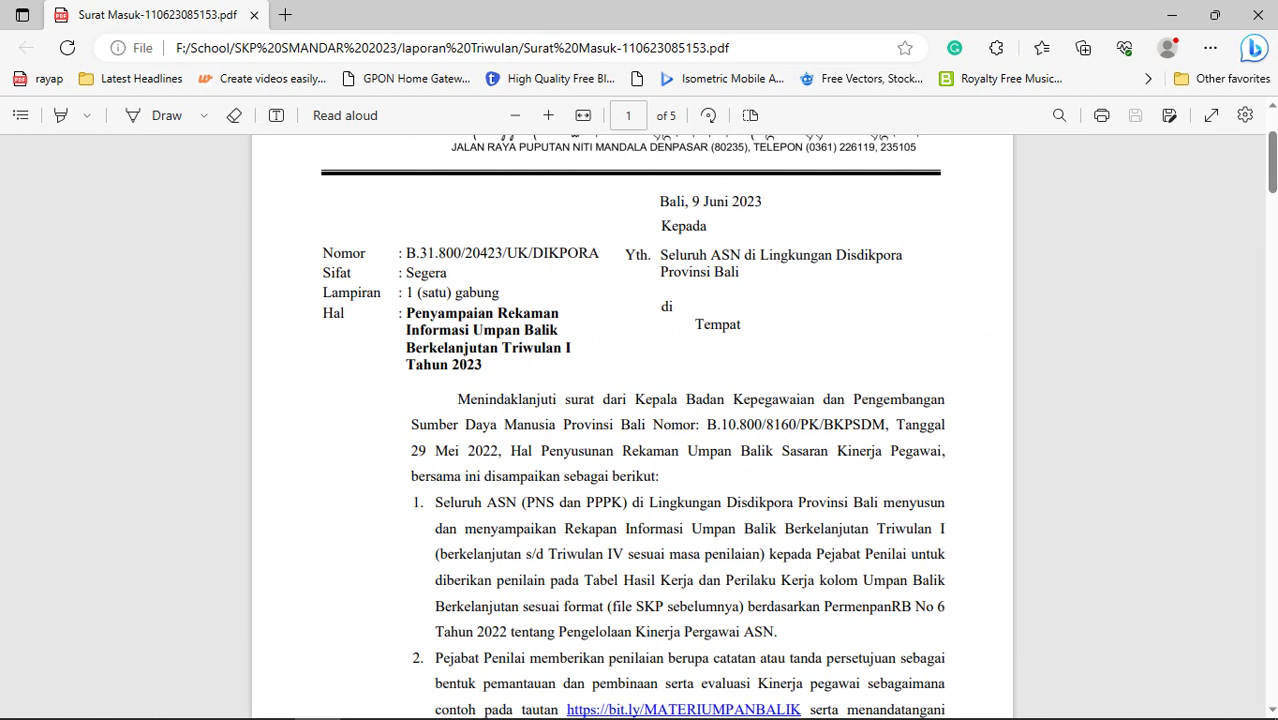
pyautogui.moveTo(640, 716)
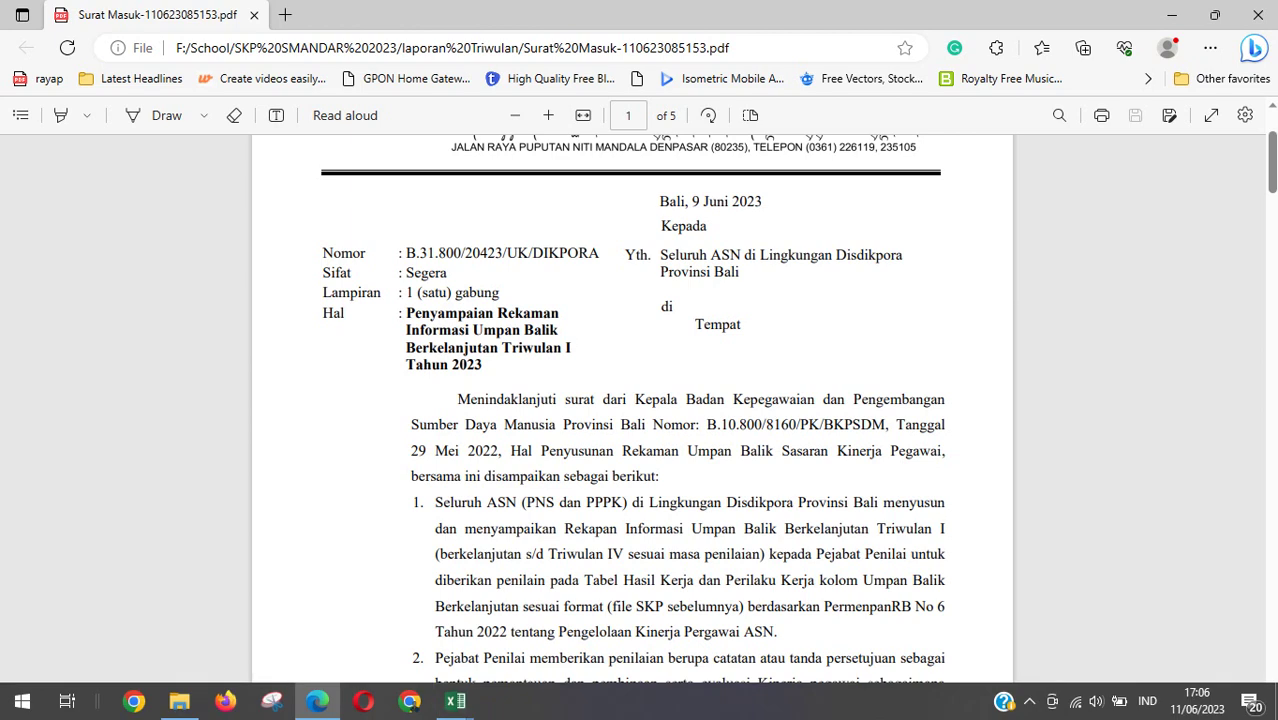
pyautogui.click(455, 701)
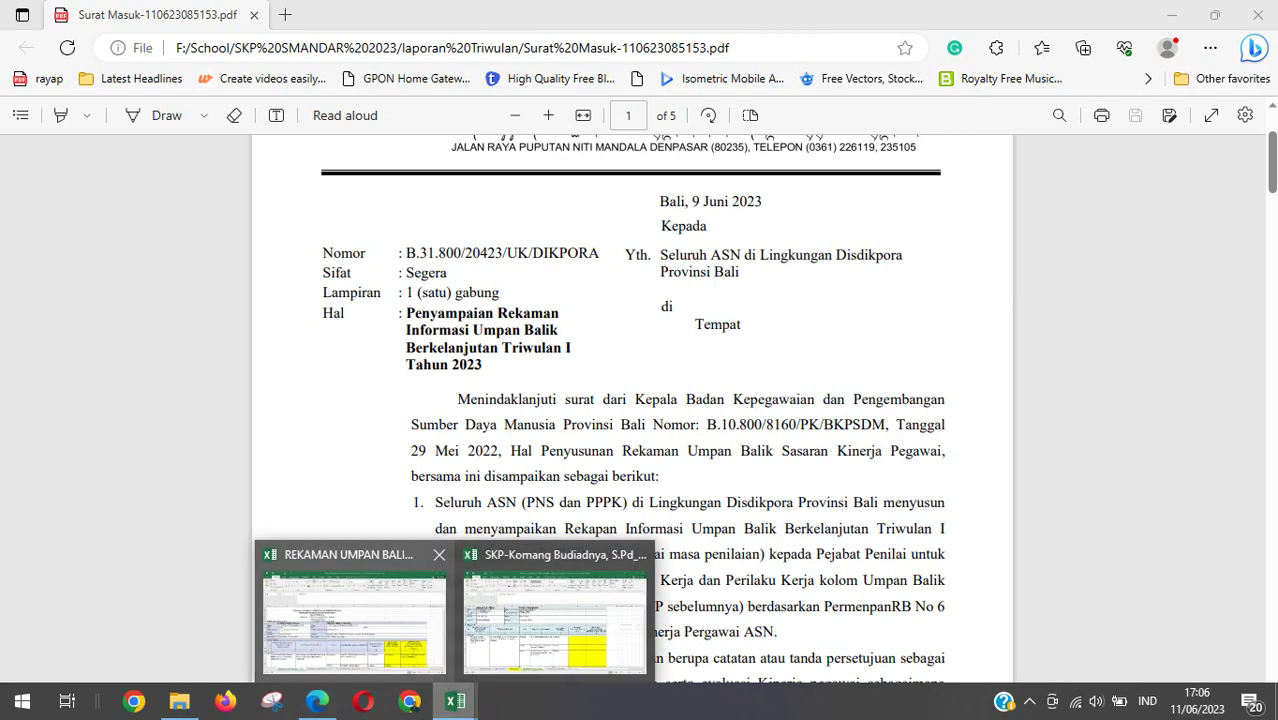
pyautogui.click(355, 620)
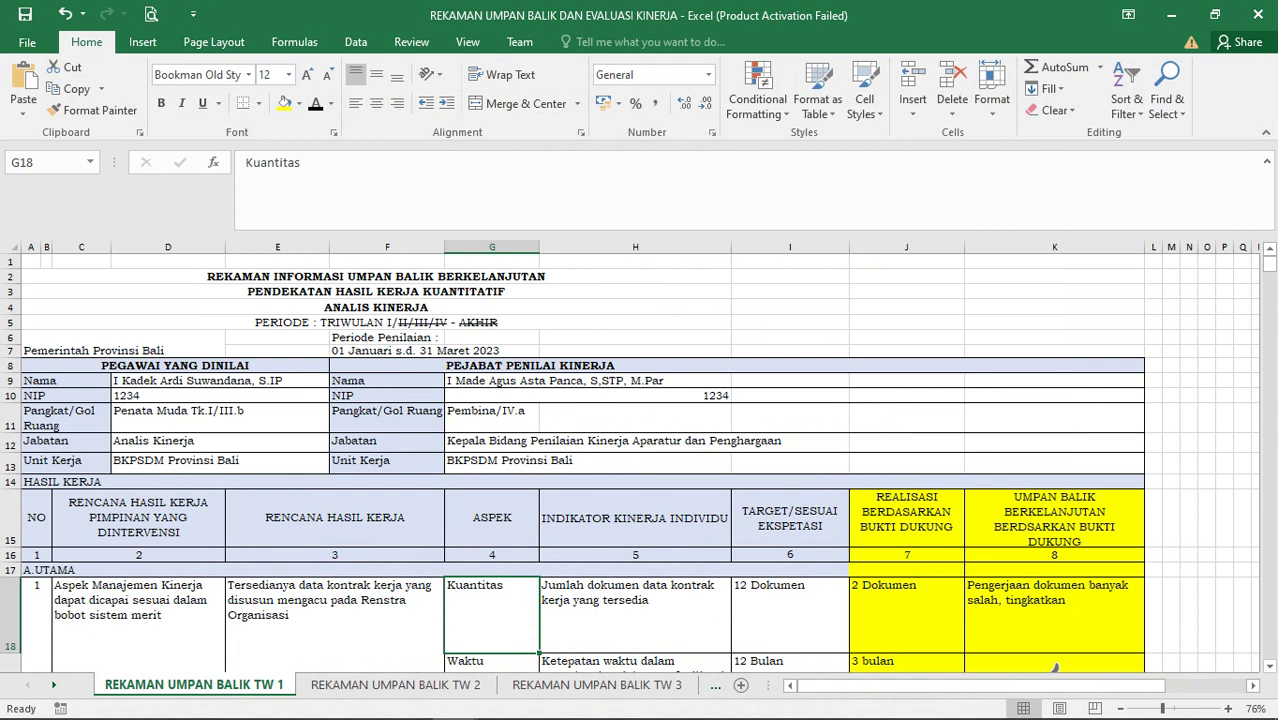
# Apply strikethrough to "/II/III/IV" in the period line in A5 of the REKAMAN UMPAN BALIK TW 1 sheet
pyautogui.click(376, 323)
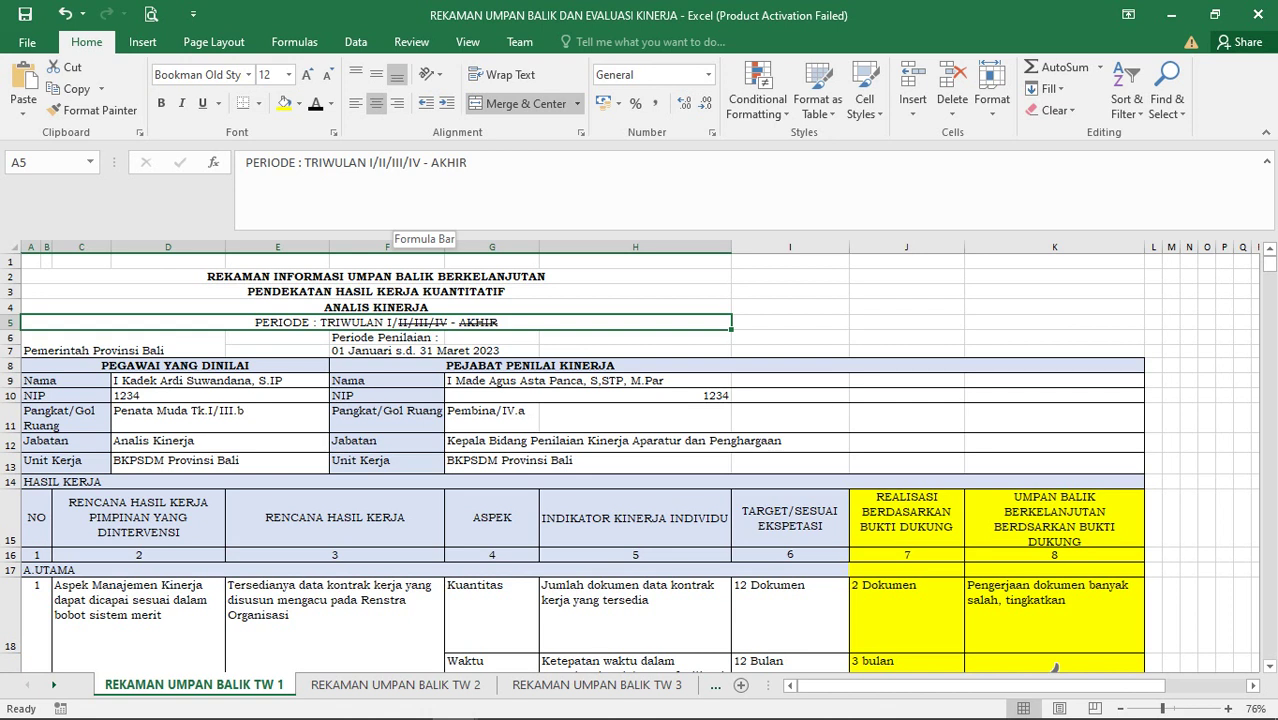
pyautogui.press('F2')
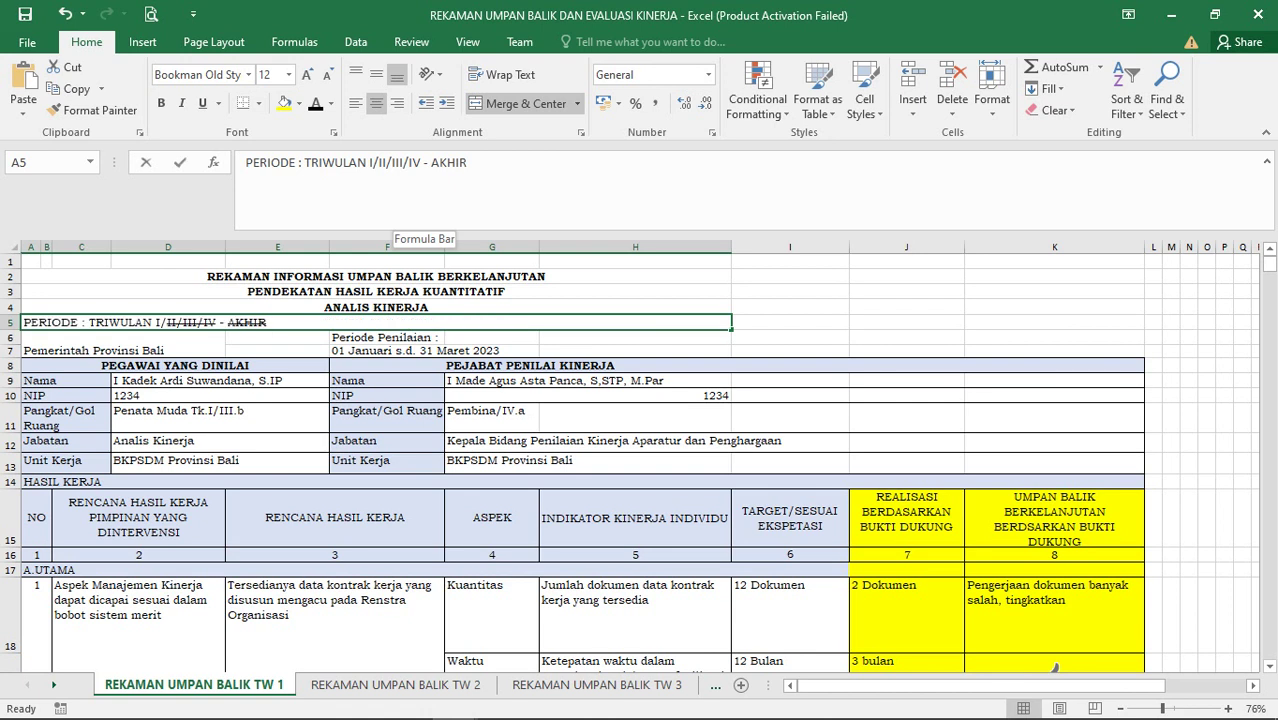
pyautogui.moveTo(374, 162); pyautogui.dragTo(421, 162)
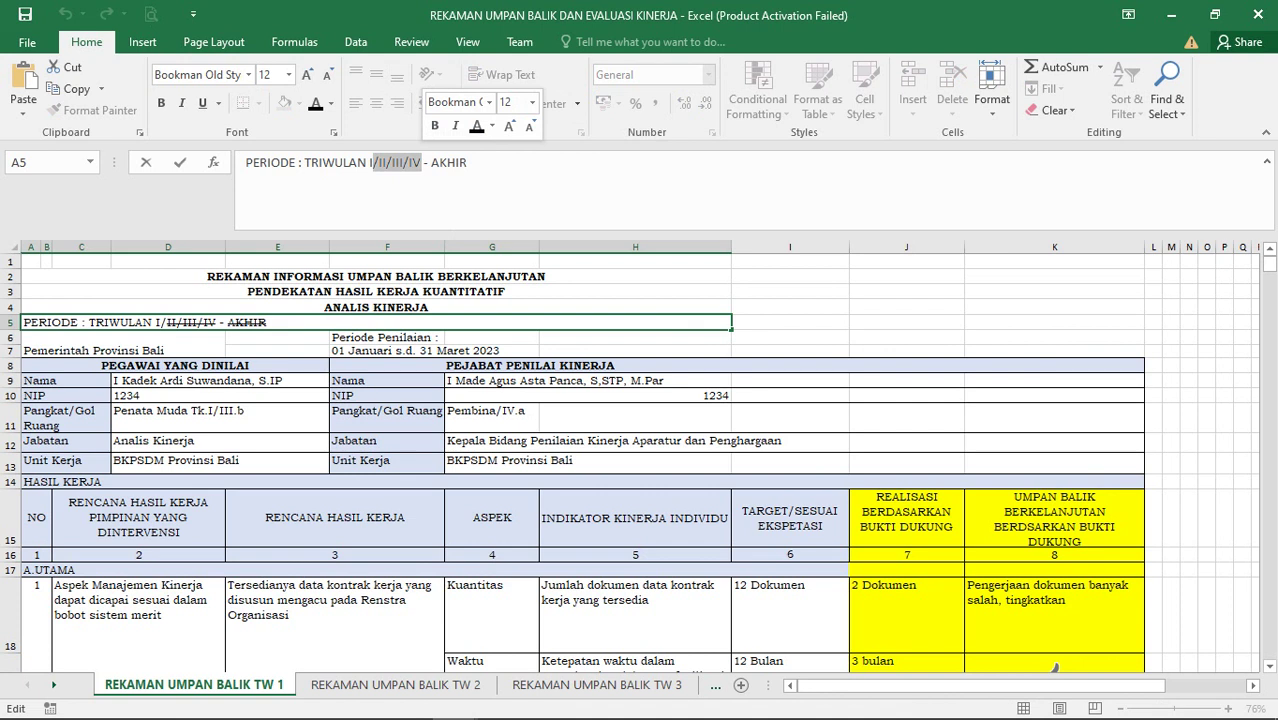
pyautogui.rightClick(408, 163)
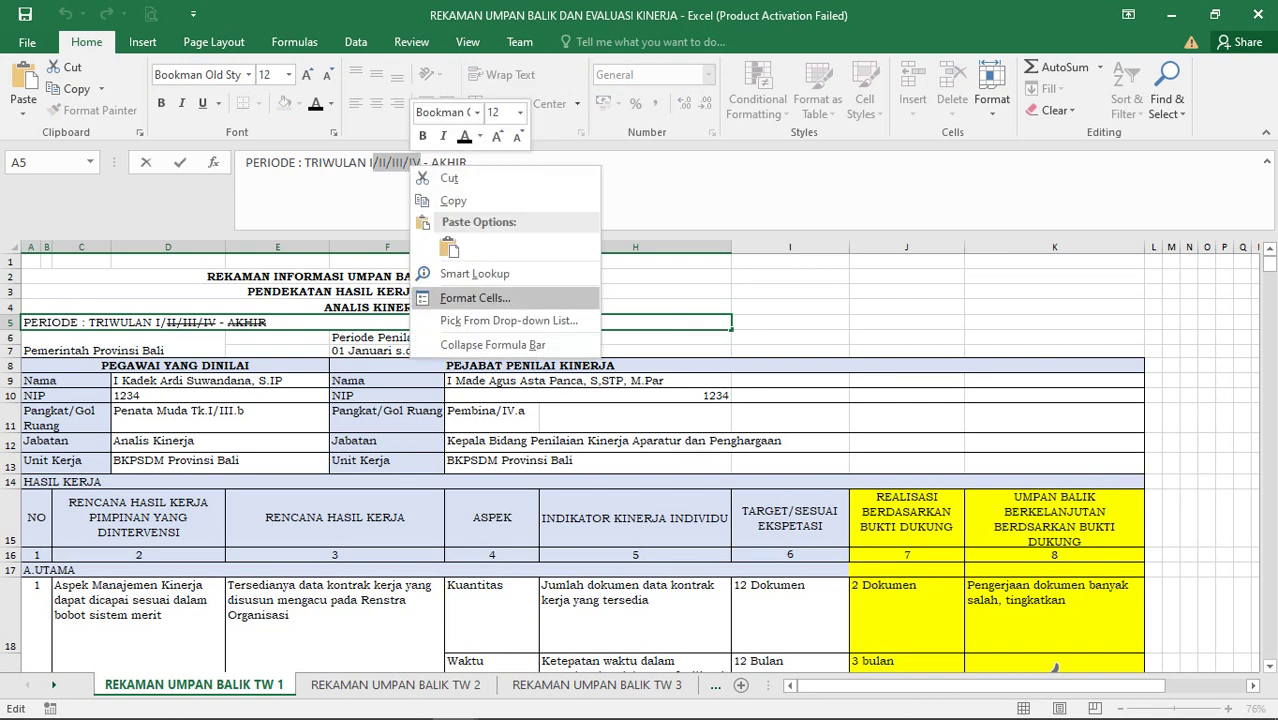
pyautogui.click(472, 298)
pyautogui.hotkey('ctrl', '1')
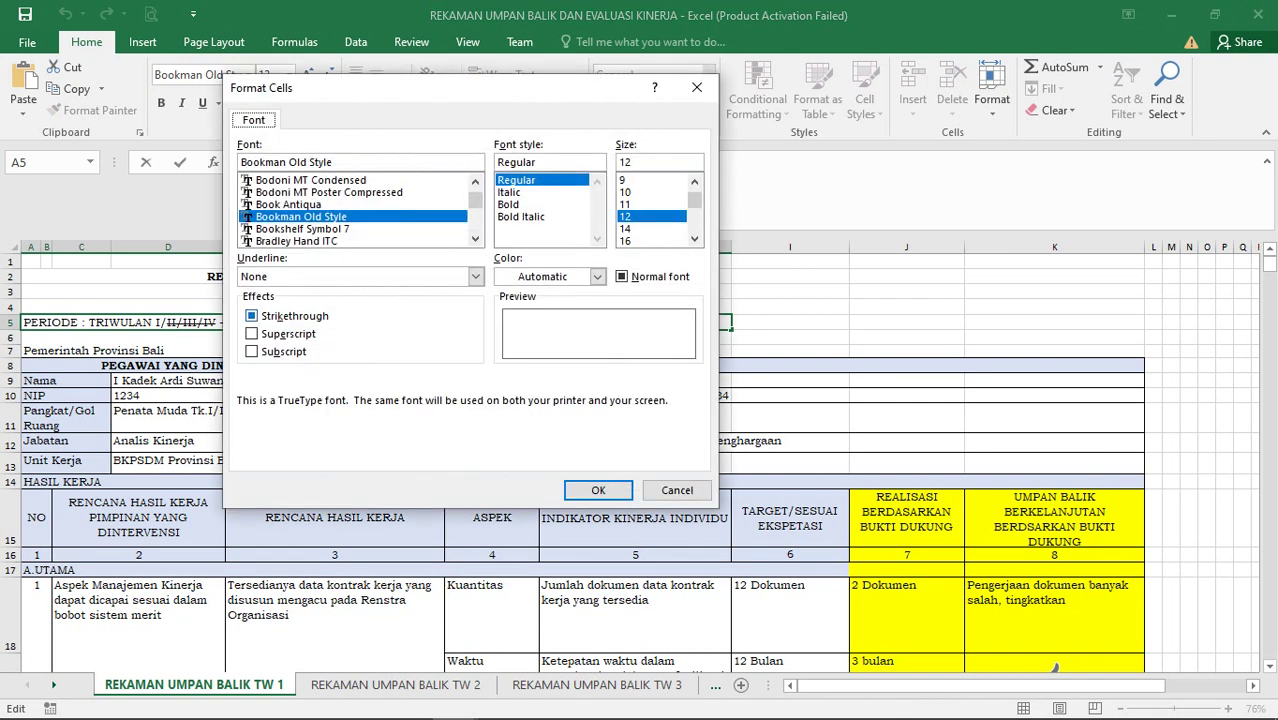
pyautogui.click(251, 315)
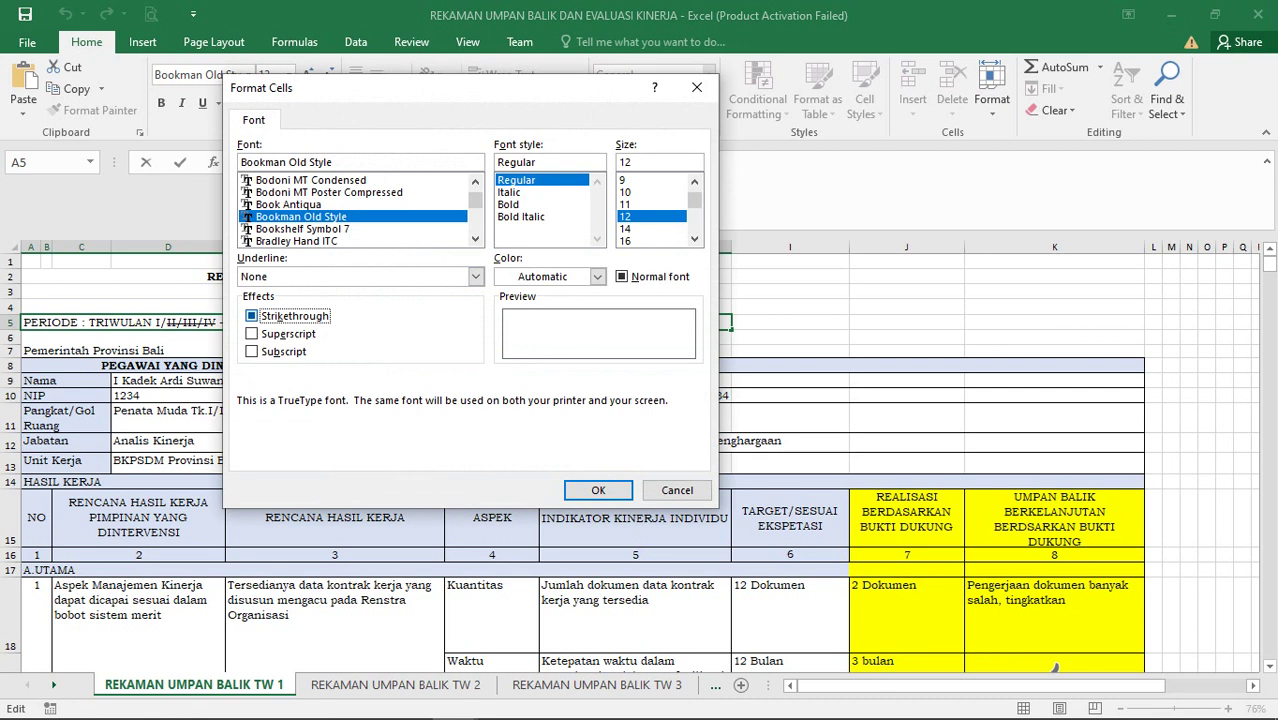
pyautogui.press('Return')
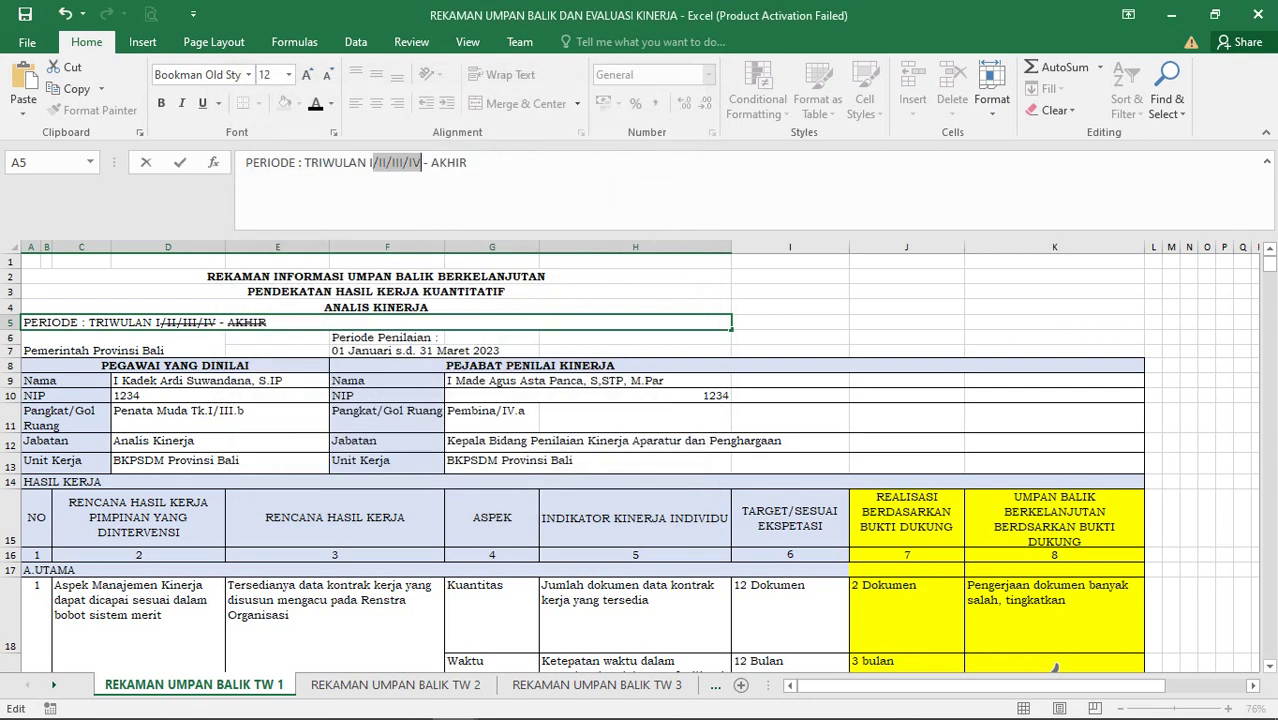
# Recheck the font format of the selected quarter text, keep Strikethrough on, and finish editing the period line
pyautogui.rightClick(420, 163)
pyautogui.click(462, 294)
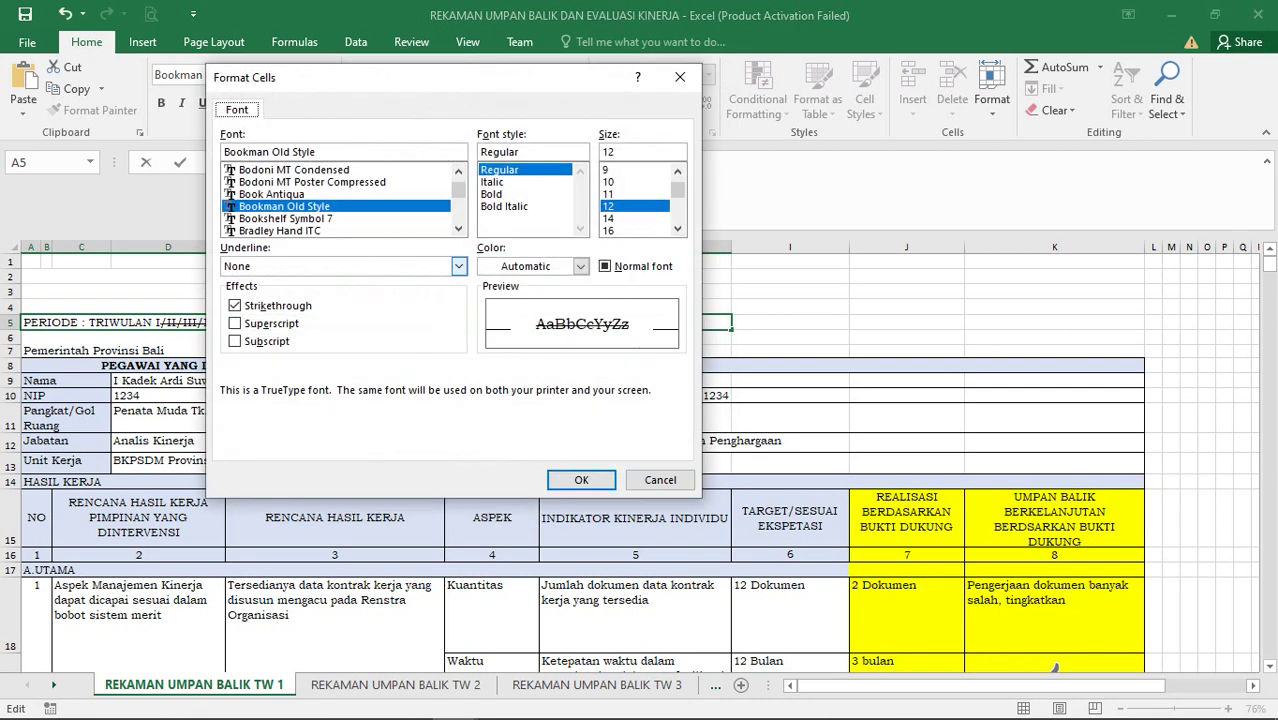
pyautogui.click(237, 306)
pyautogui.click(237, 306)
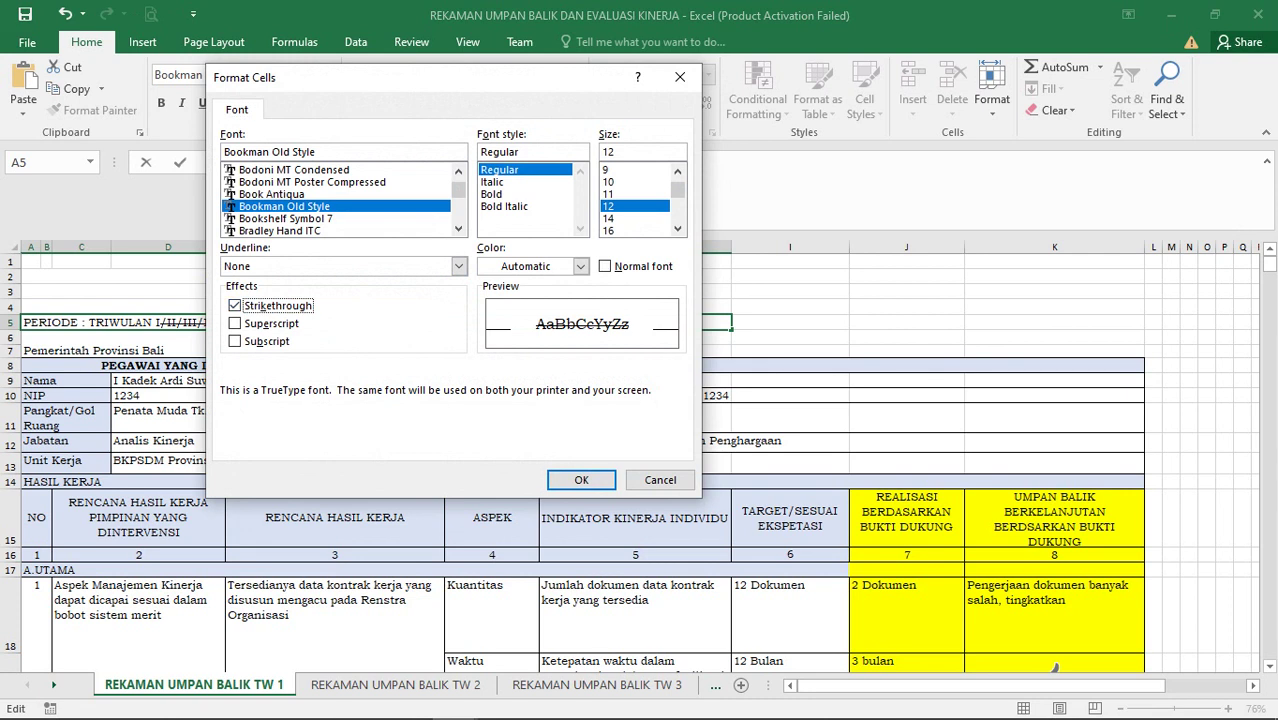
pyautogui.press('Return')
pyautogui.click(635, 418)
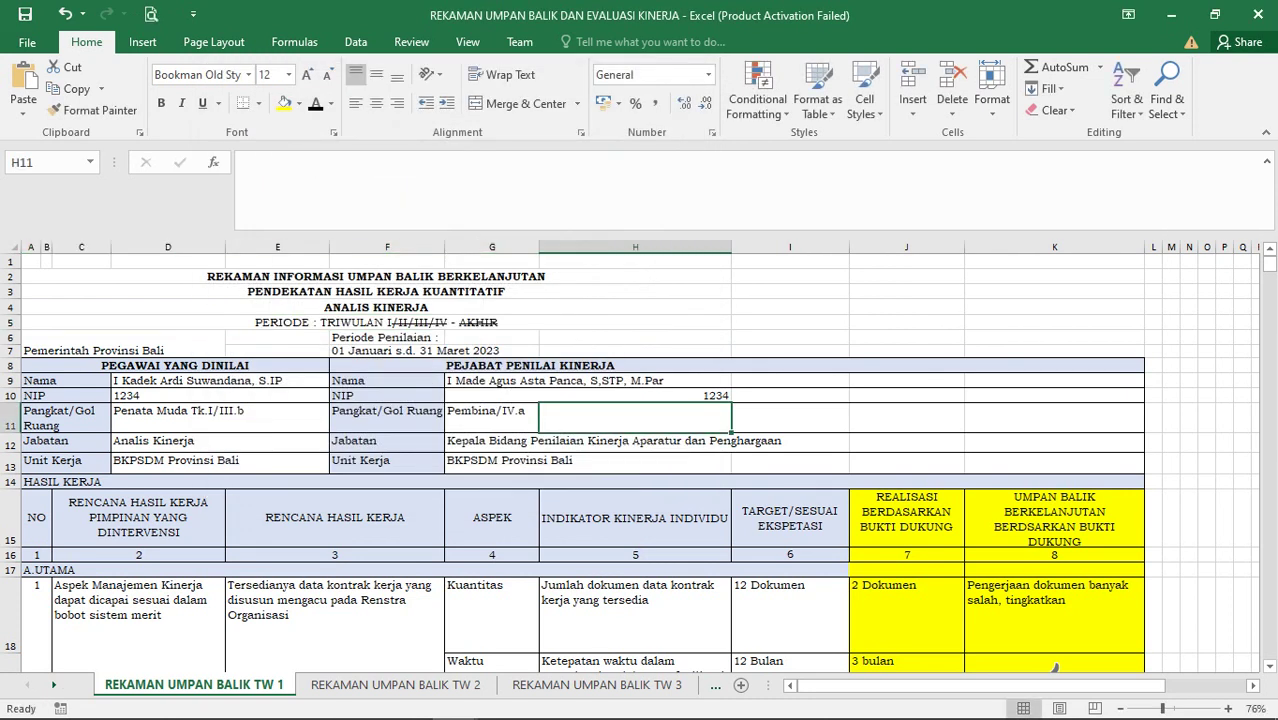
# Compare the period line and assessment dates across the TW 1 to TW 4 sheets and return to TW 1
pyautogui.click(440, 351)
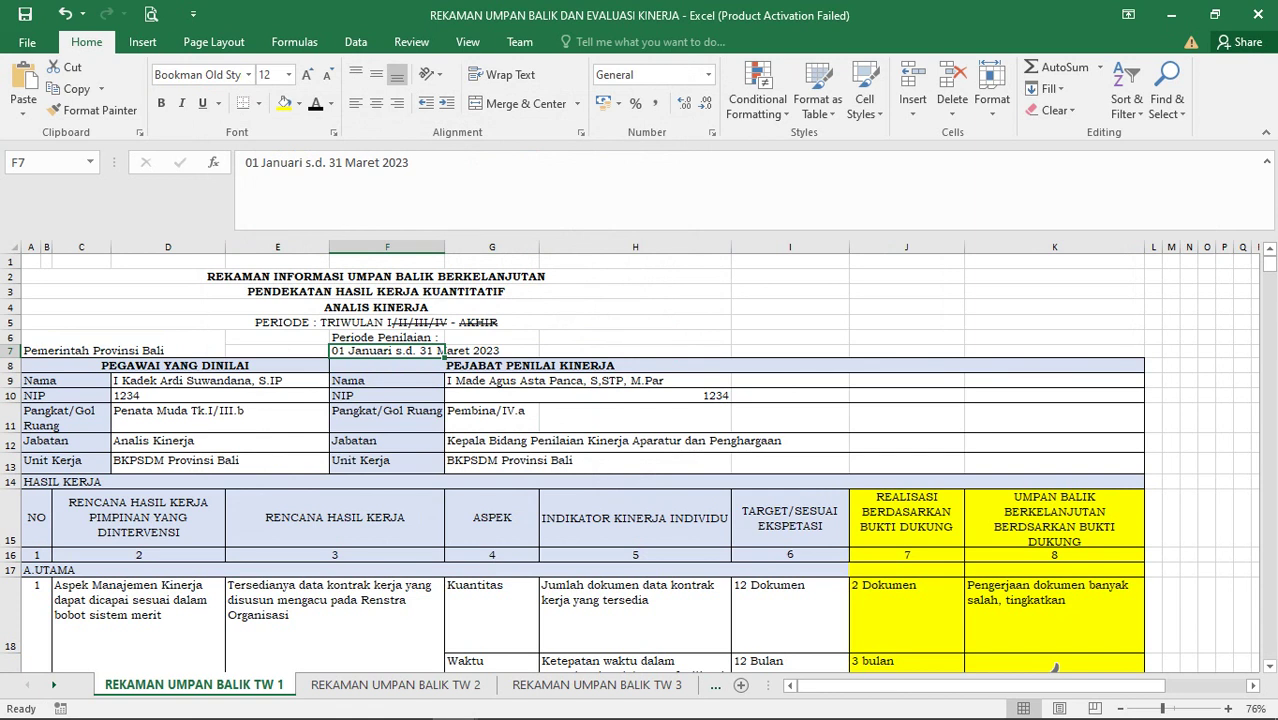
pyautogui.click(396, 684)
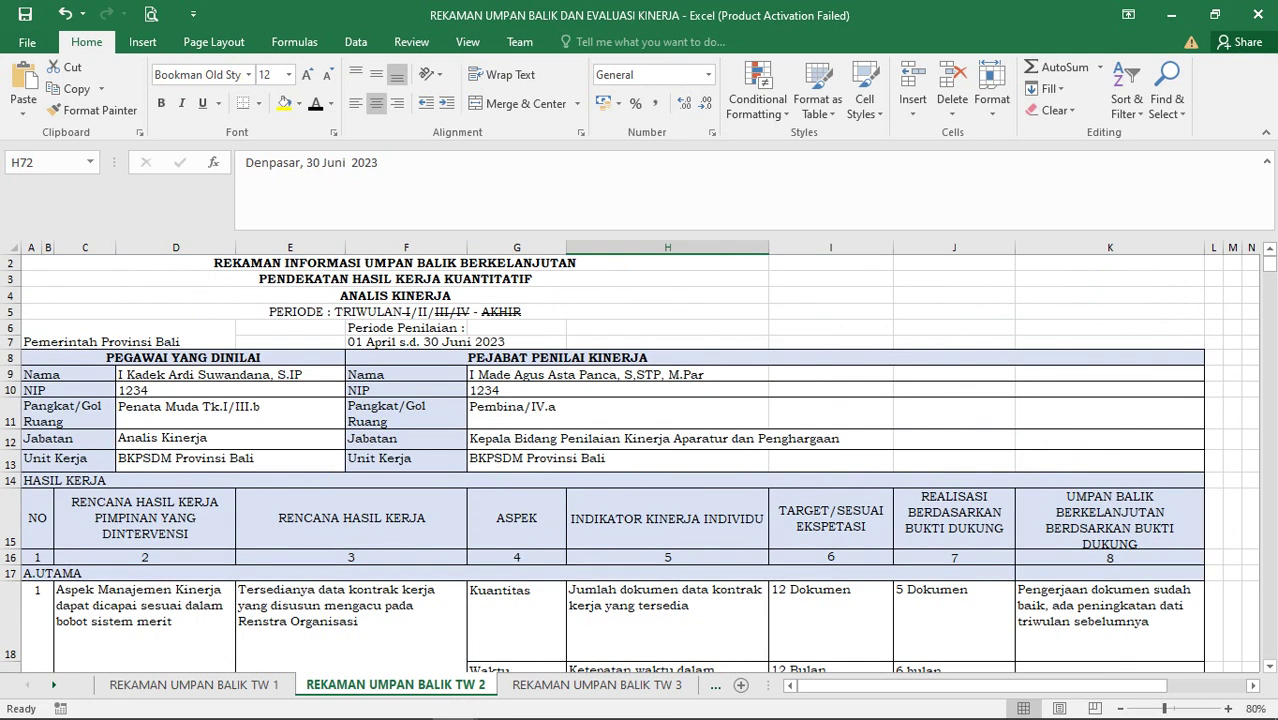
pyautogui.click(597, 685)
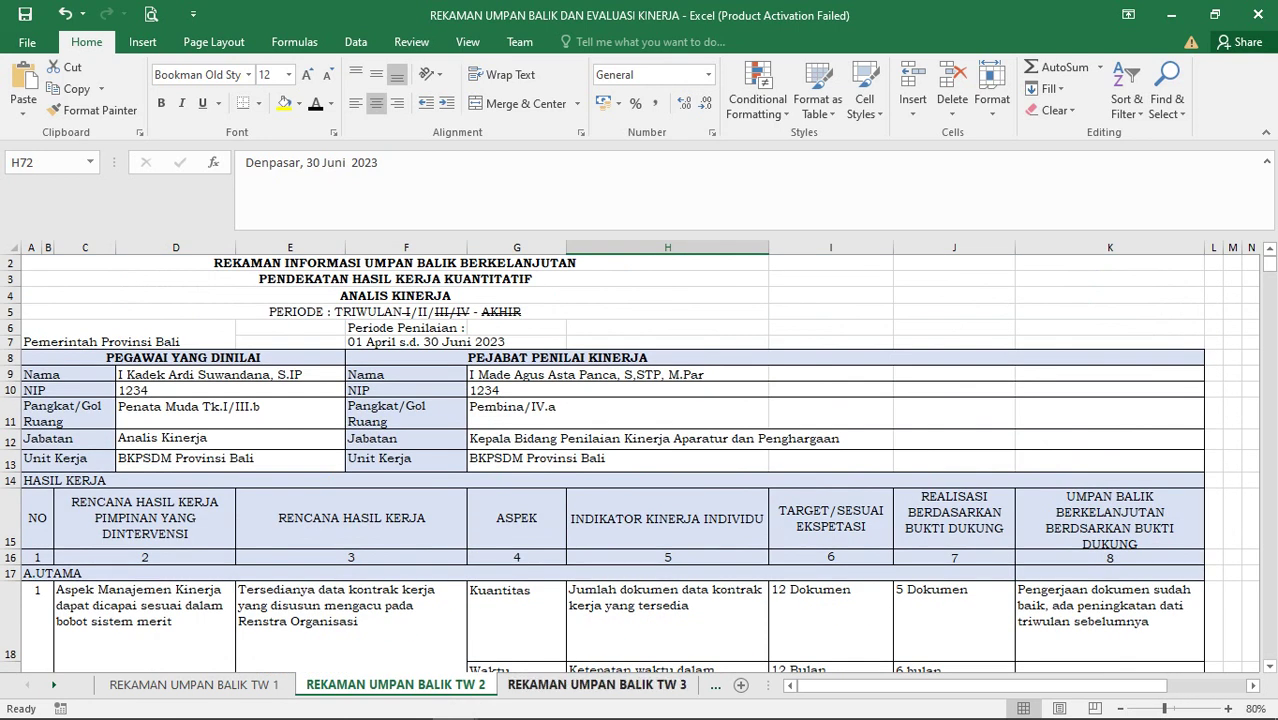
pyautogui.scroll(7, 630, 465)
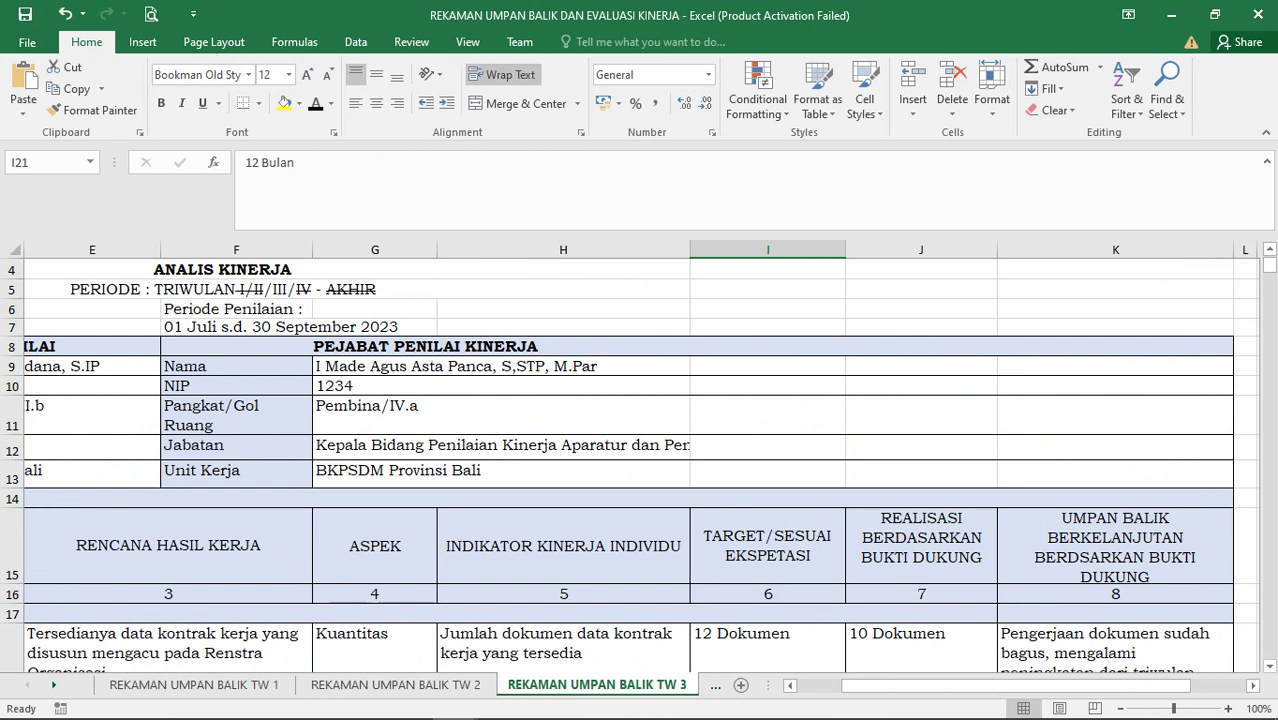
pyautogui.hotkey('ctrl', 'pagedown')
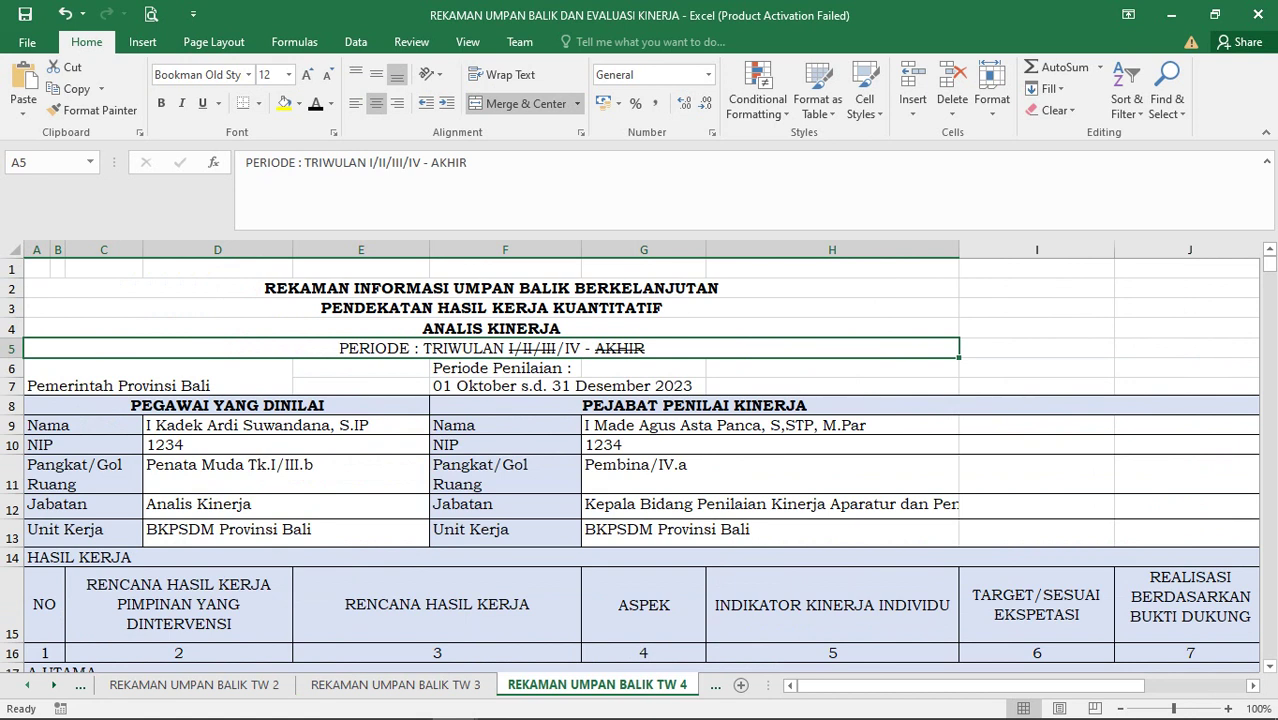
pyautogui.hotkey('ctrl', 'pageup')
pyautogui.hotkey('ctrl', 'pageup')
pyautogui.hotkey('ctrl', 'pageup')
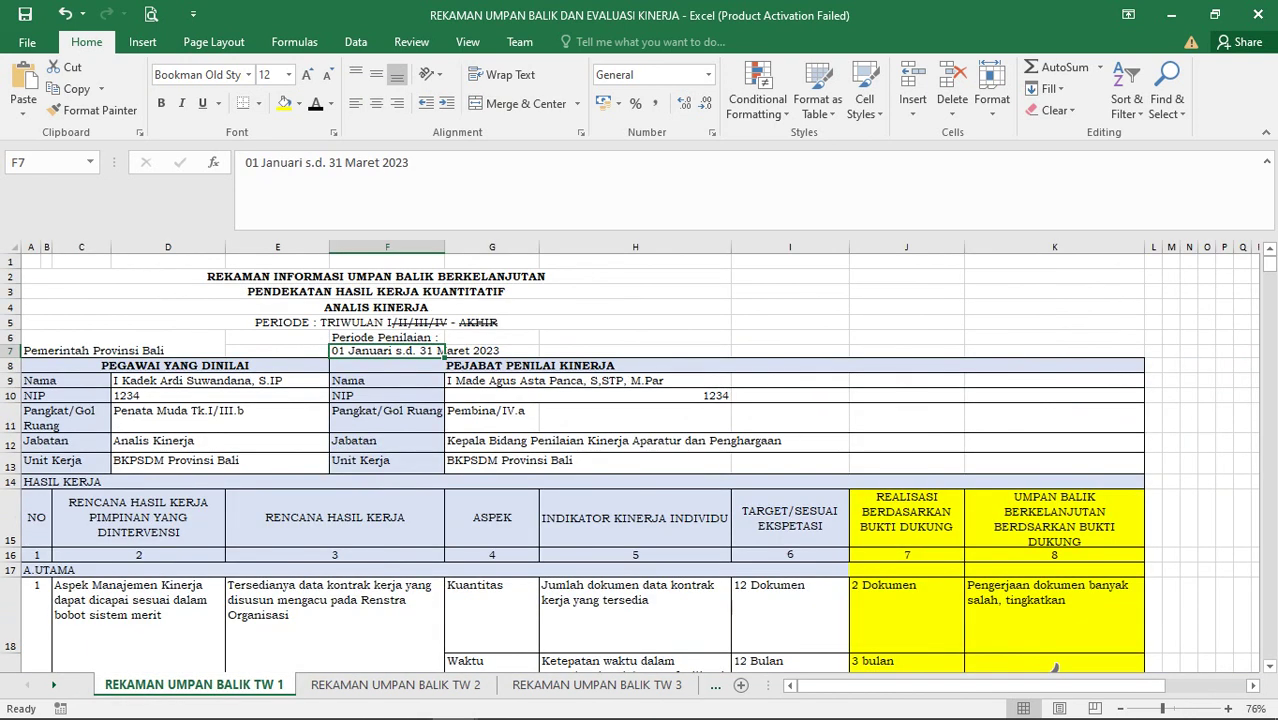
# Examine the realisation entries in column J for the main work results on the TW 1 sheet
pyautogui.scroll(-2, 640, 460)
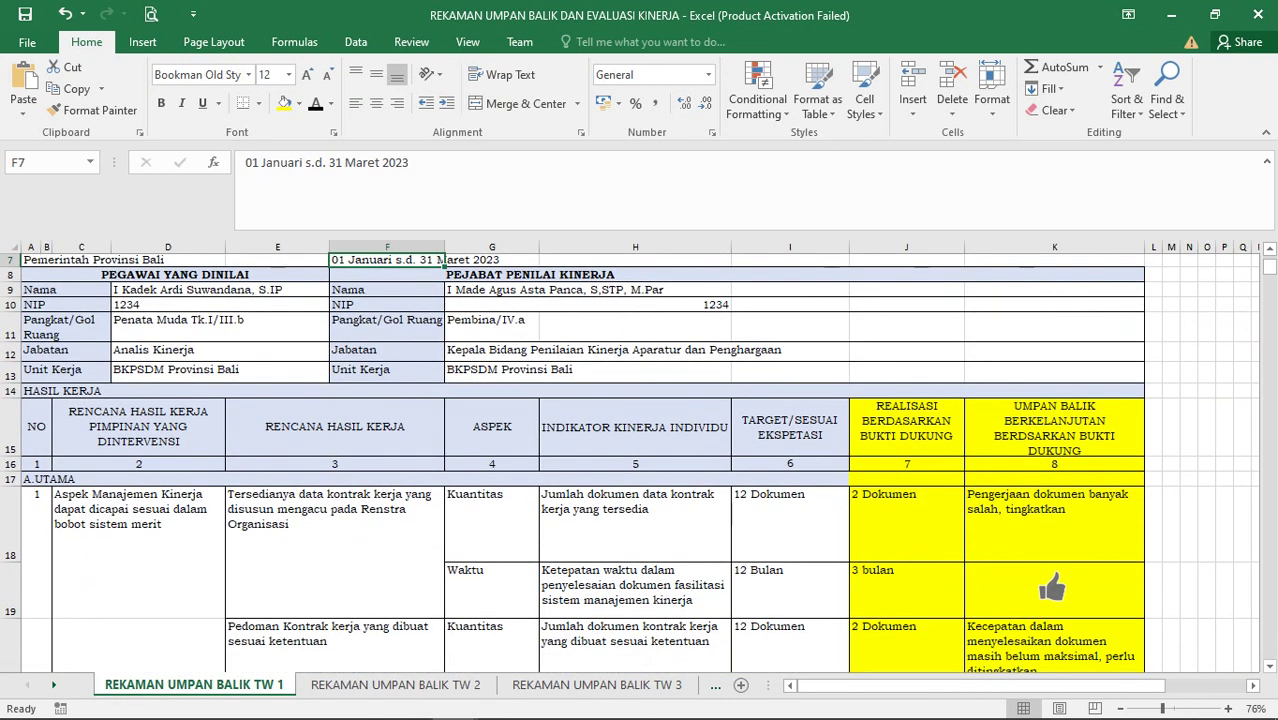
pyautogui.click(906, 524)
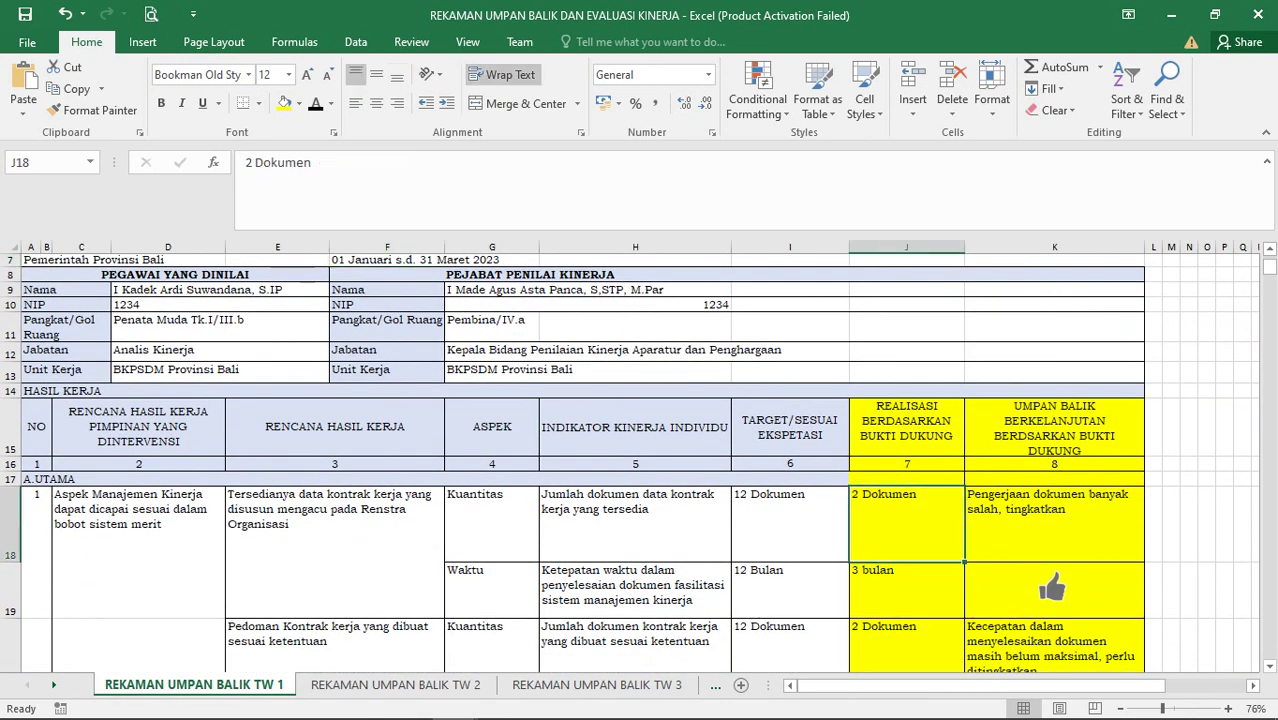
pyautogui.hotkey('shift', 'Down')
pyautogui.hotkey('shift', 'Down')
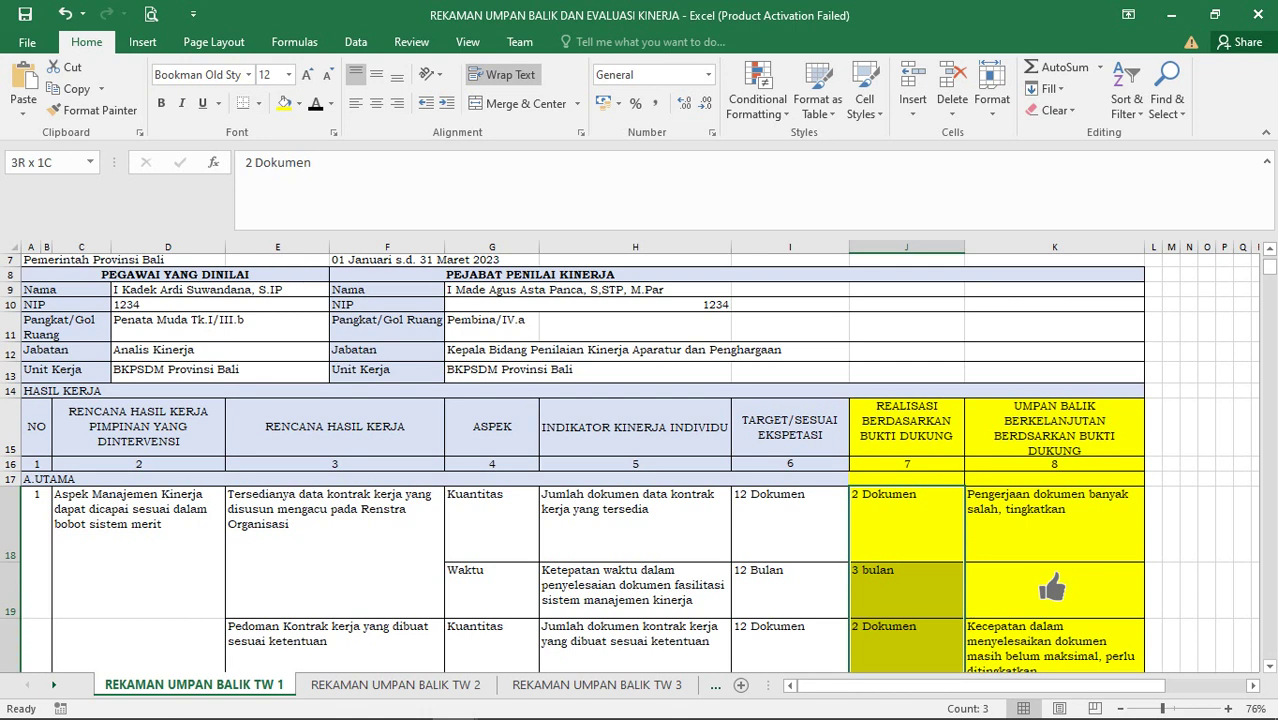
pyautogui.hotkey('shift', 'Down')
pyautogui.hotkey('shift', 'Down')
pyautogui.hotkey('shift', 'Down')
pyautogui.scroll(2, 906, 460)
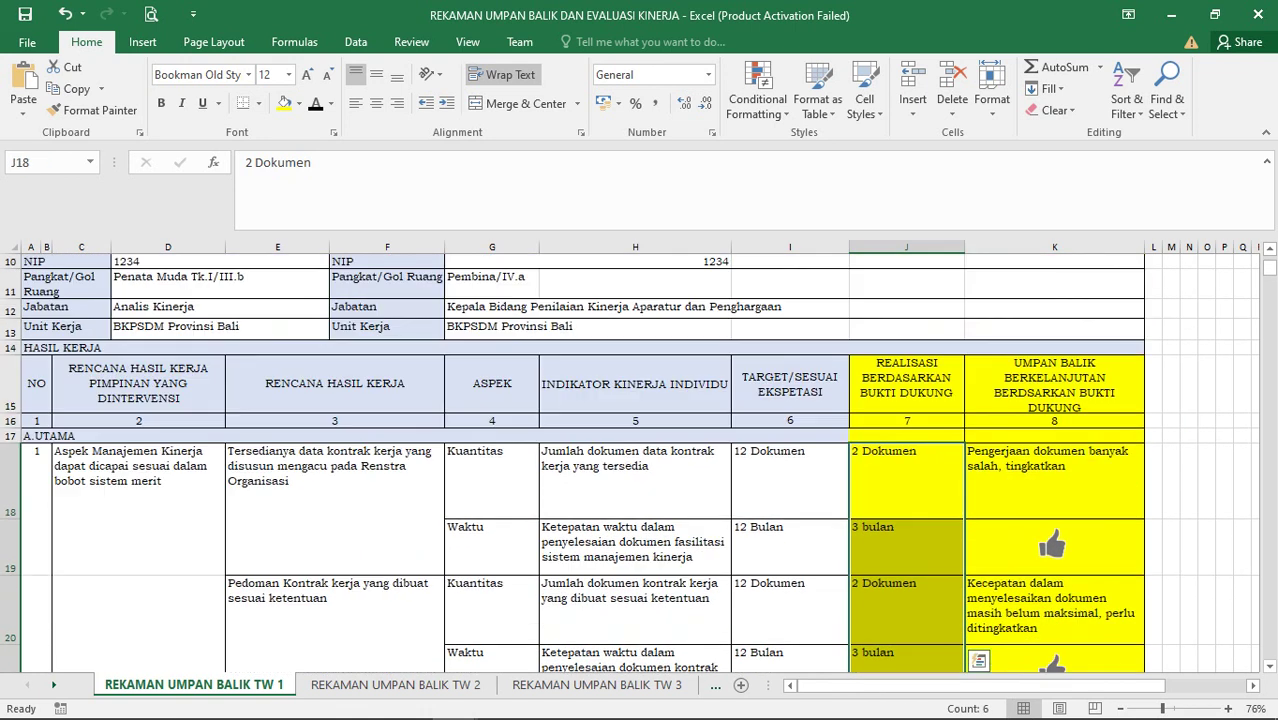
# Select the realisation and ongoing feedback cells J18:K25 and review their entries
pyautogui.moveTo(906, 482); pyautogui.dragTo(1054, 588)
pyautogui.scroll(2, 1054, 588)
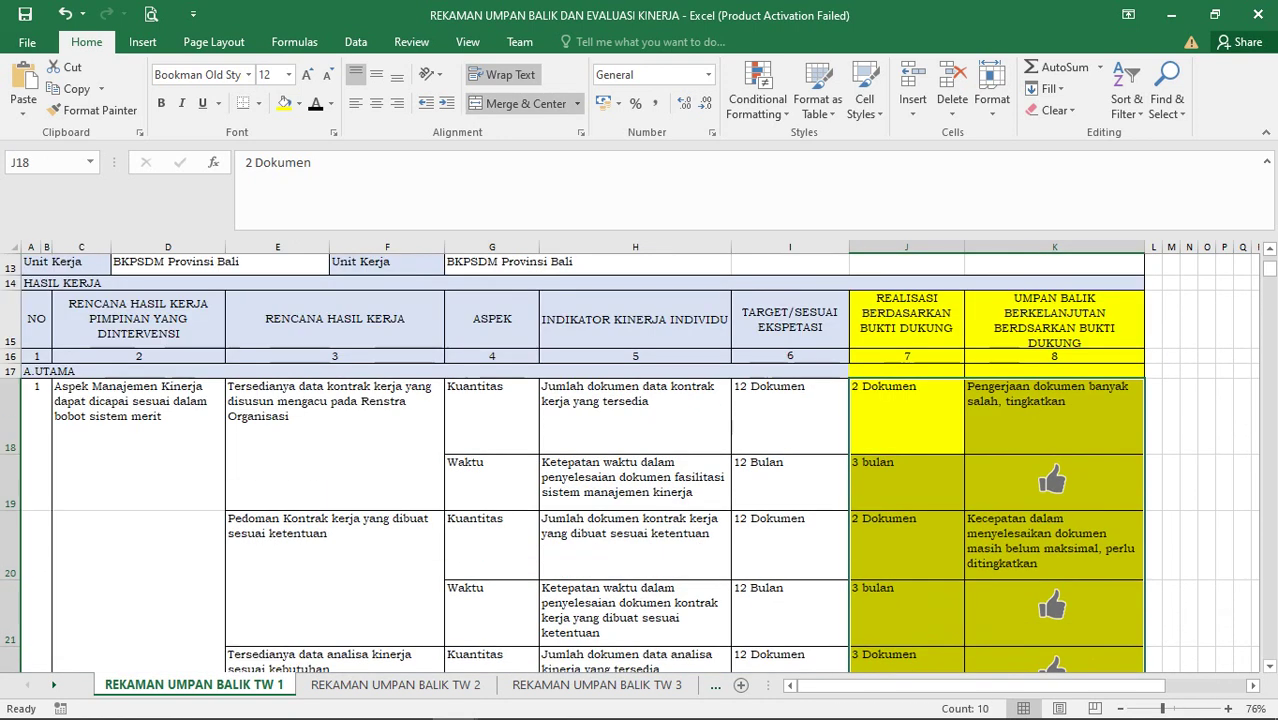
pyautogui.scroll(-2, 640, 460)
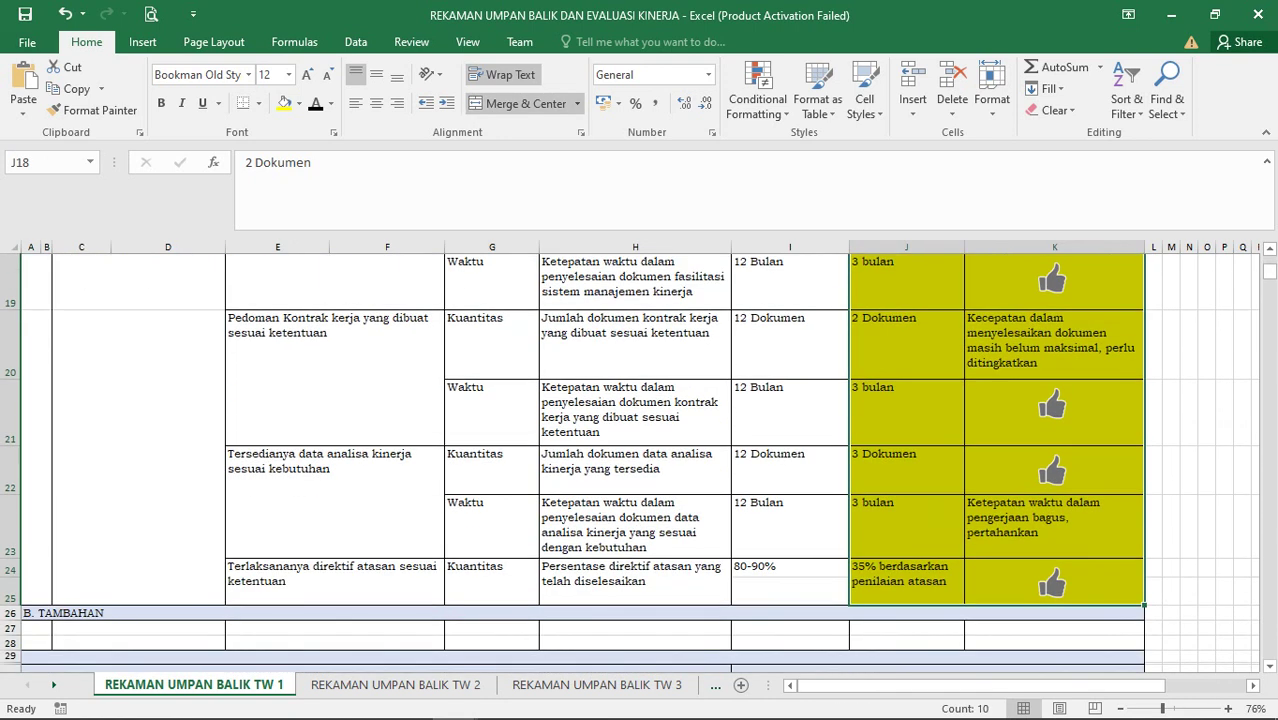
pyautogui.scroll(2, 640, 460)
pyautogui.scroll(-2, 640, 460)
# Review the feedback entries in the PERILAKU KERJA section, selecting those from Berorientasi Pelayanan through the fifth behaviour
pyautogui.scroll(-3, 640, 460)
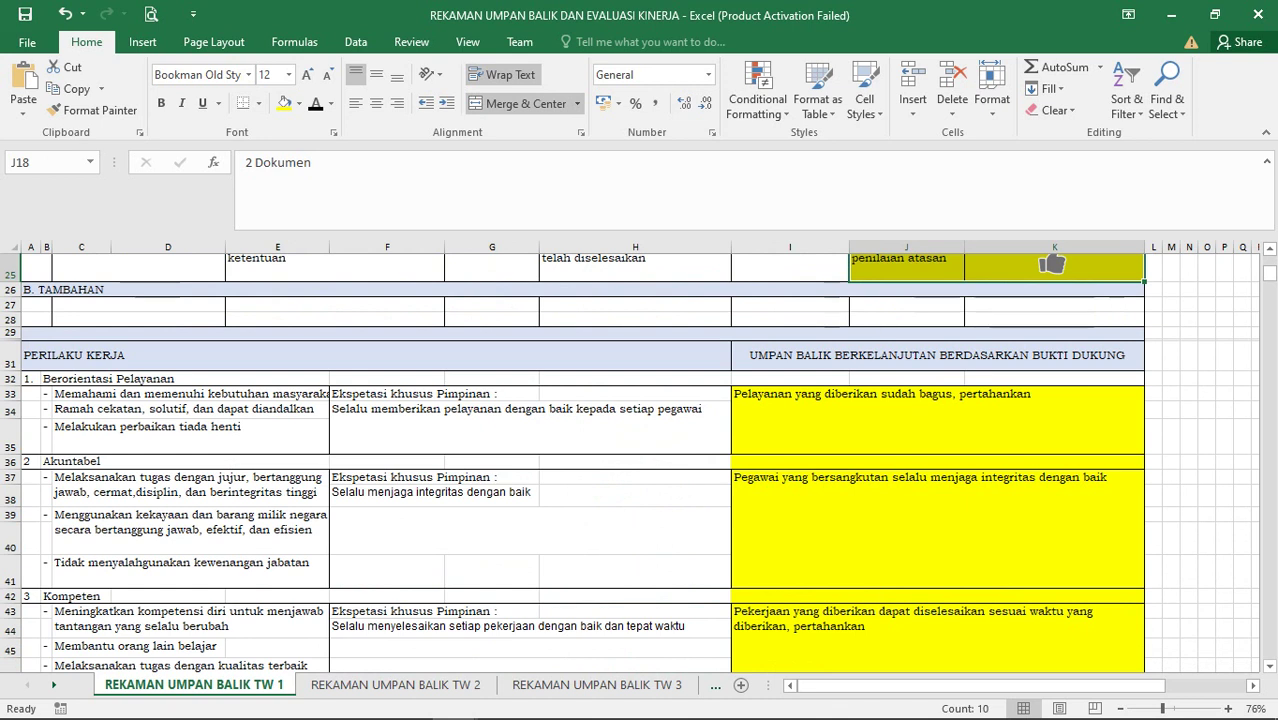
pyautogui.moveTo(1050, 400); pyautogui.dragTo(1138, 662)
pyautogui.scroll(-4, 1138, 640)
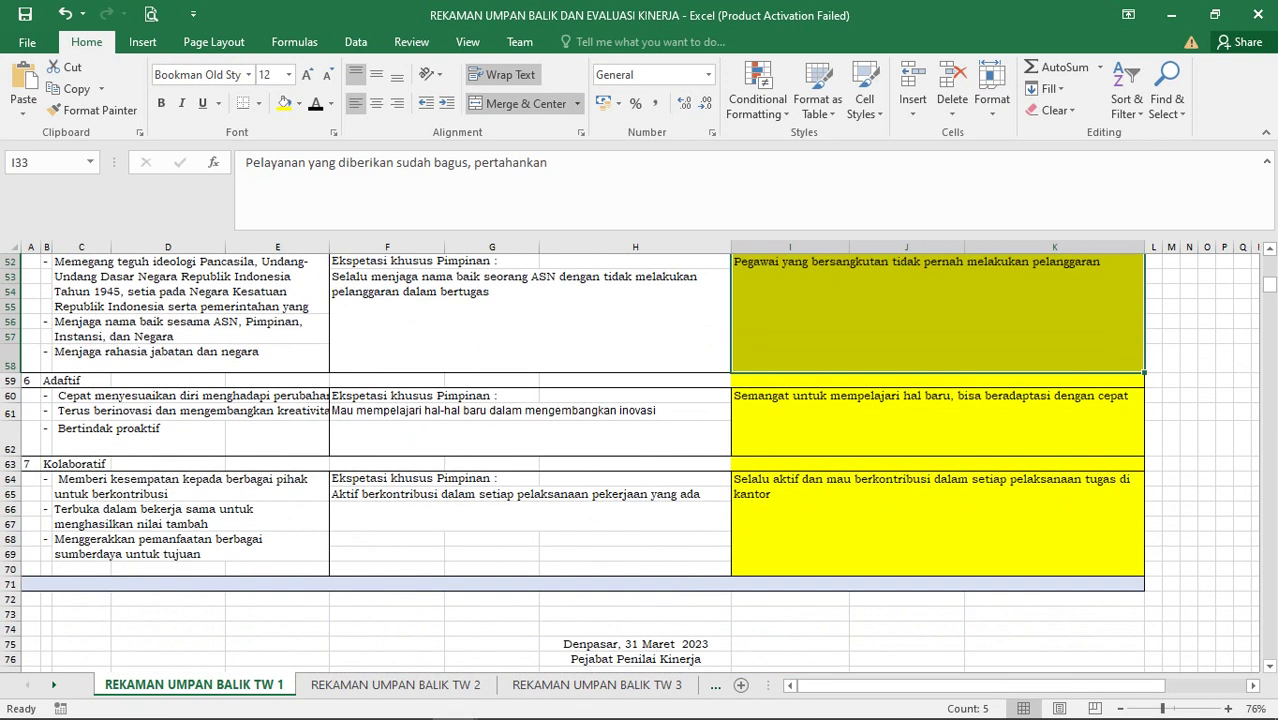
# Check the place and date line above the assessor's signature on each of the TW 1 to TW 4 sheets
pyautogui.scroll(-3, 640, 460)
pyautogui.click(635, 495)
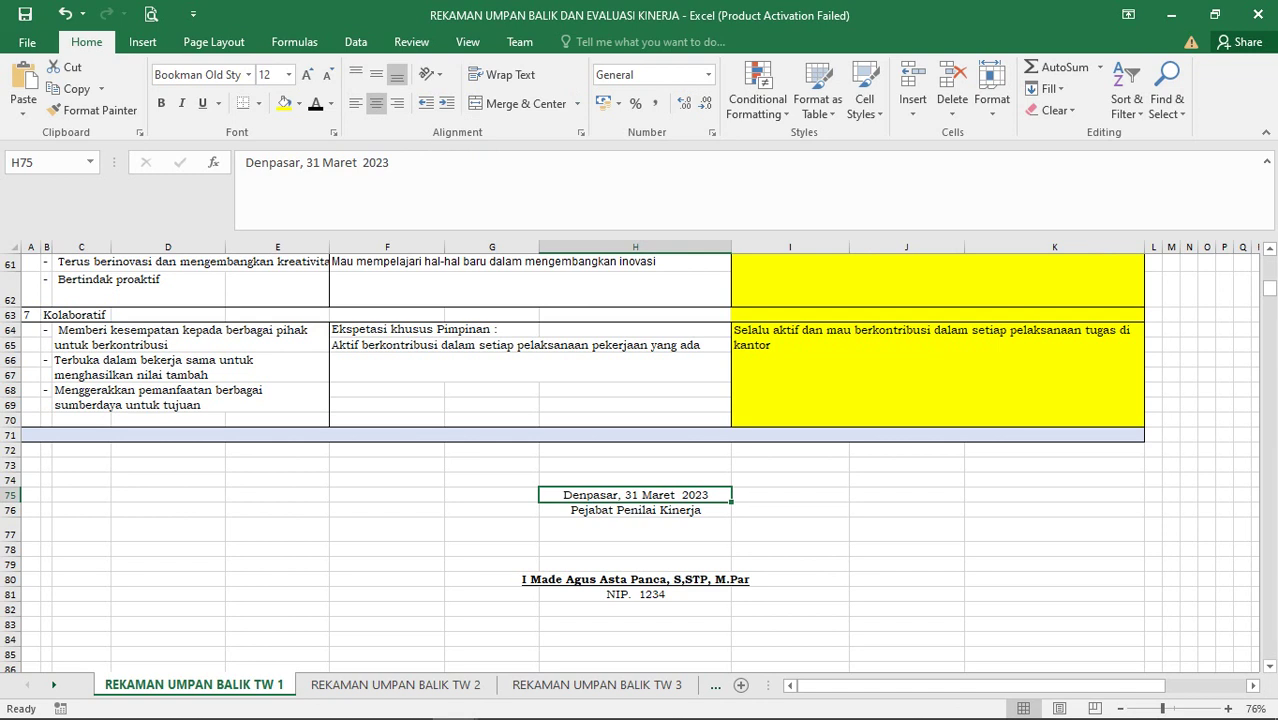
pyautogui.click(395, 685)
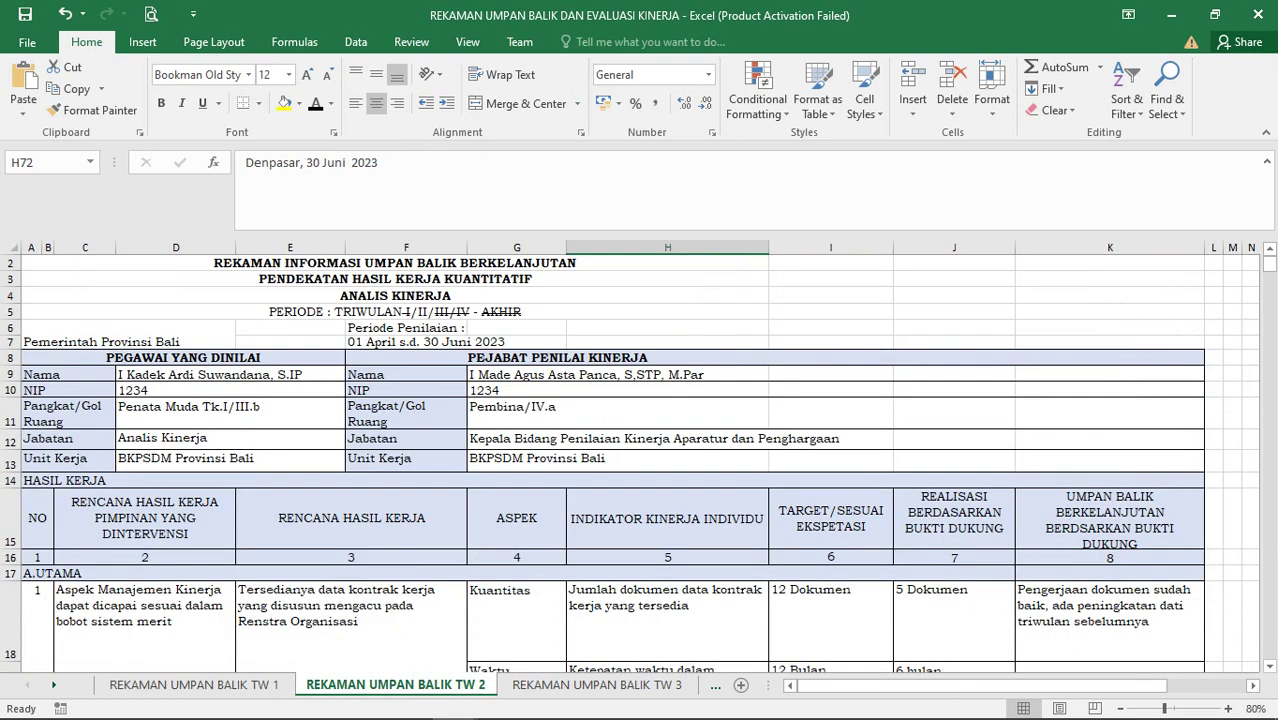
pyautogui.scroll(-15, 640, 460)
pyautogui.scroll(-6, 640, 460)
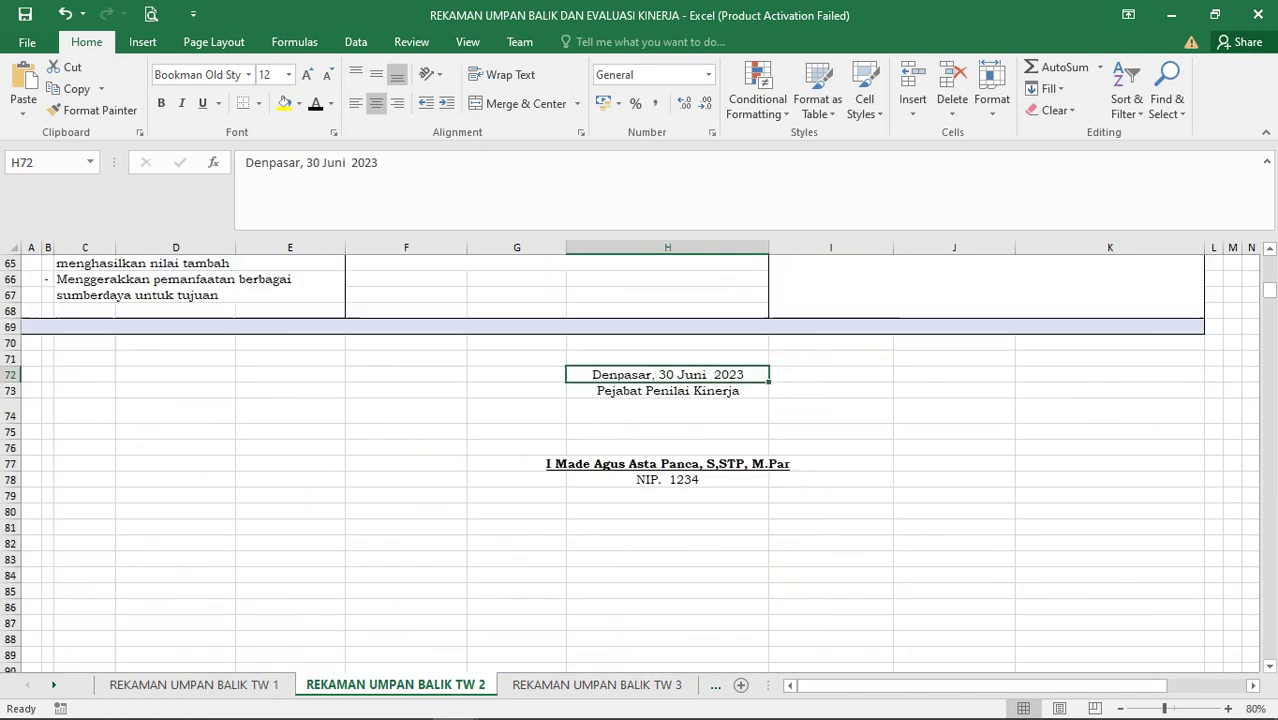
pyautogui.hotkey('ctrl', 'pagedown')
pyautogui.scroll(-20, 640, 460)
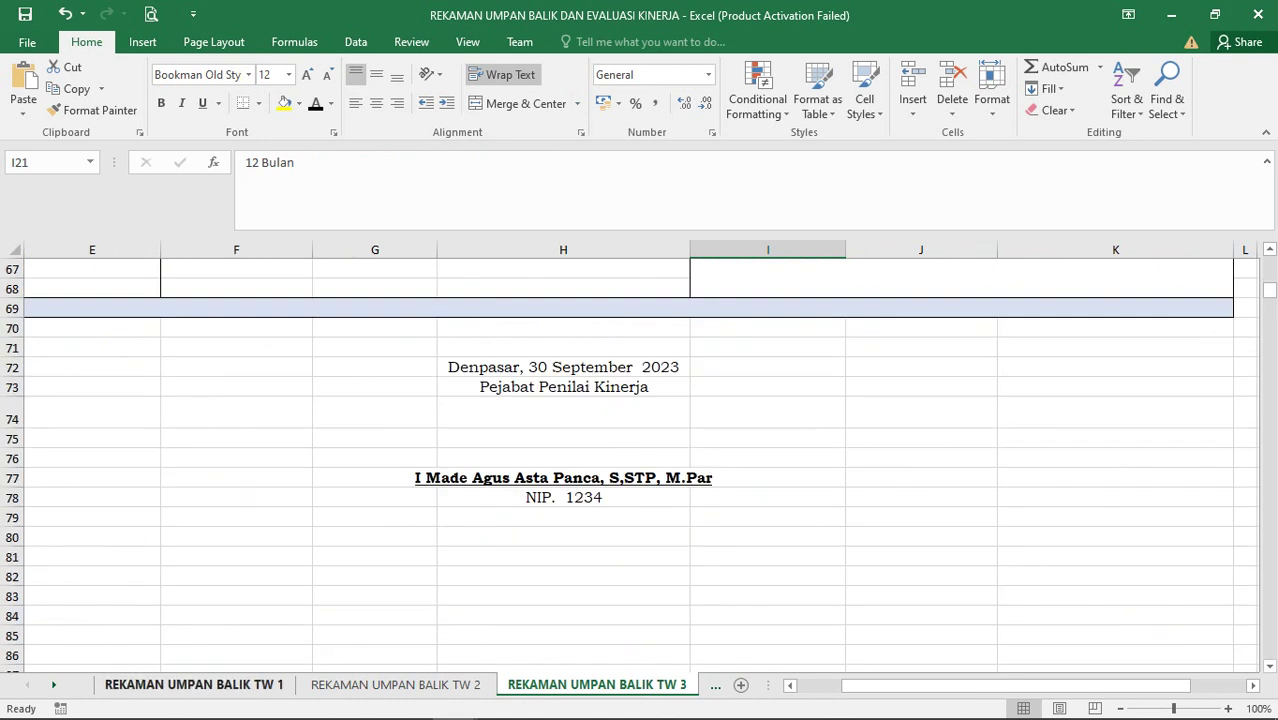
pyautogui.click(54, 685)
pyautogui.hotkey('ctrl', 'pagedown')
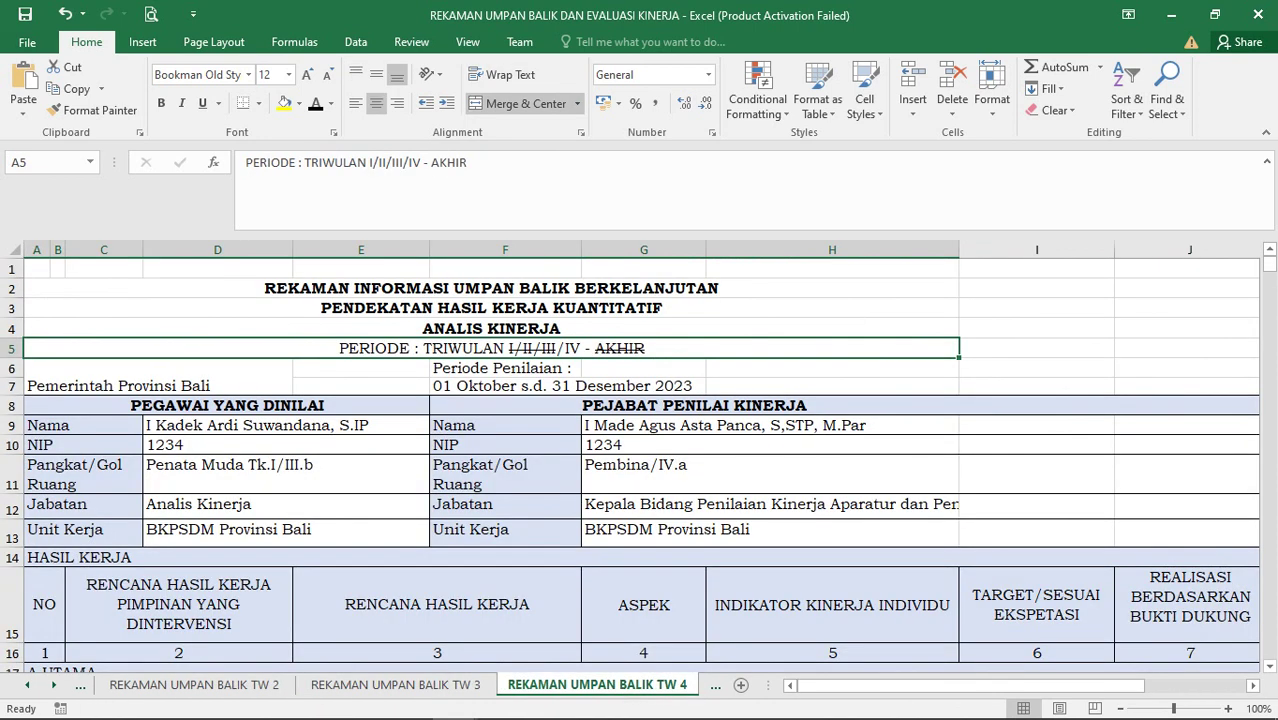
pyautogui.scroll(-9, 640, 460)
pyautogui.moveTo(1269, 274)
pyautogui.mouseDown()
pyautogui.moveTo(1269, 377)
pyautogui.moveTo(1269, 273)
pyautogui.moveTo(1269, 294)
pyautogui.mouseUp()
pyautogui.scroll(2, 640, 460)
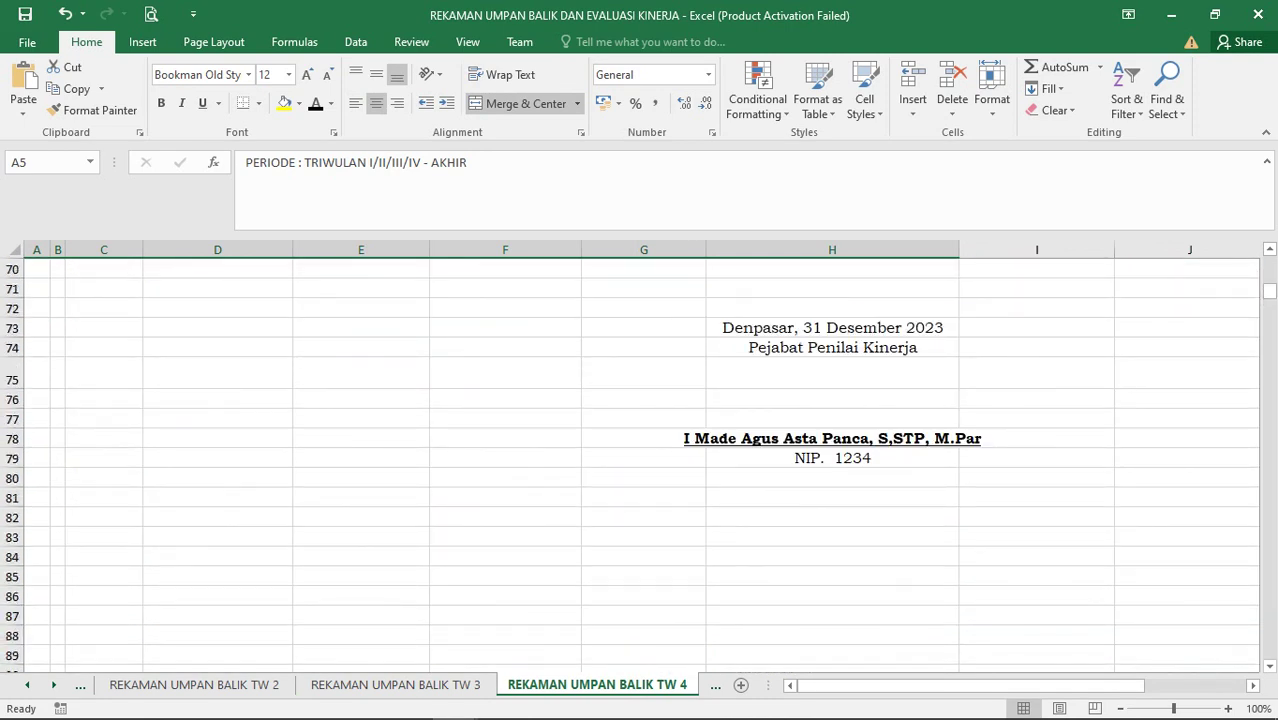
# Switch to the SKP practice workbook and examine the heading and employee details on the REKAMAN Umpan Balik sheet
pyautogui.moveTo(455, 701)
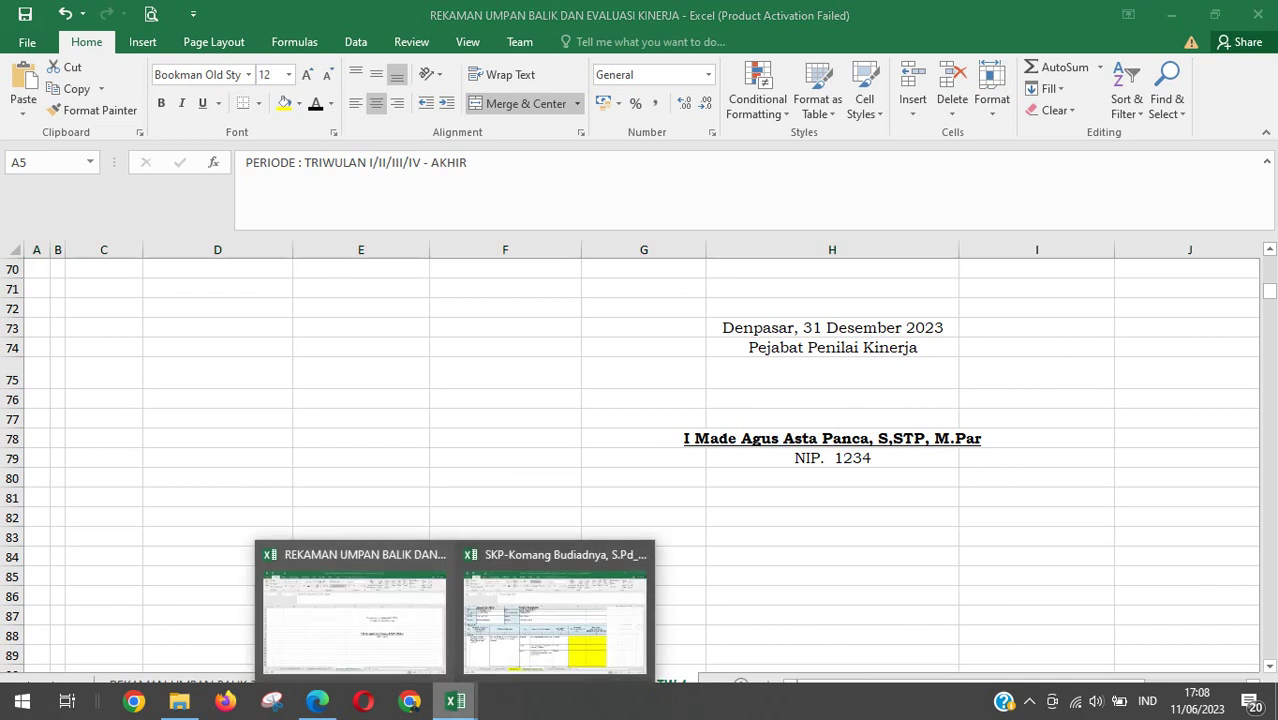
pyautogui.click(555, 620)
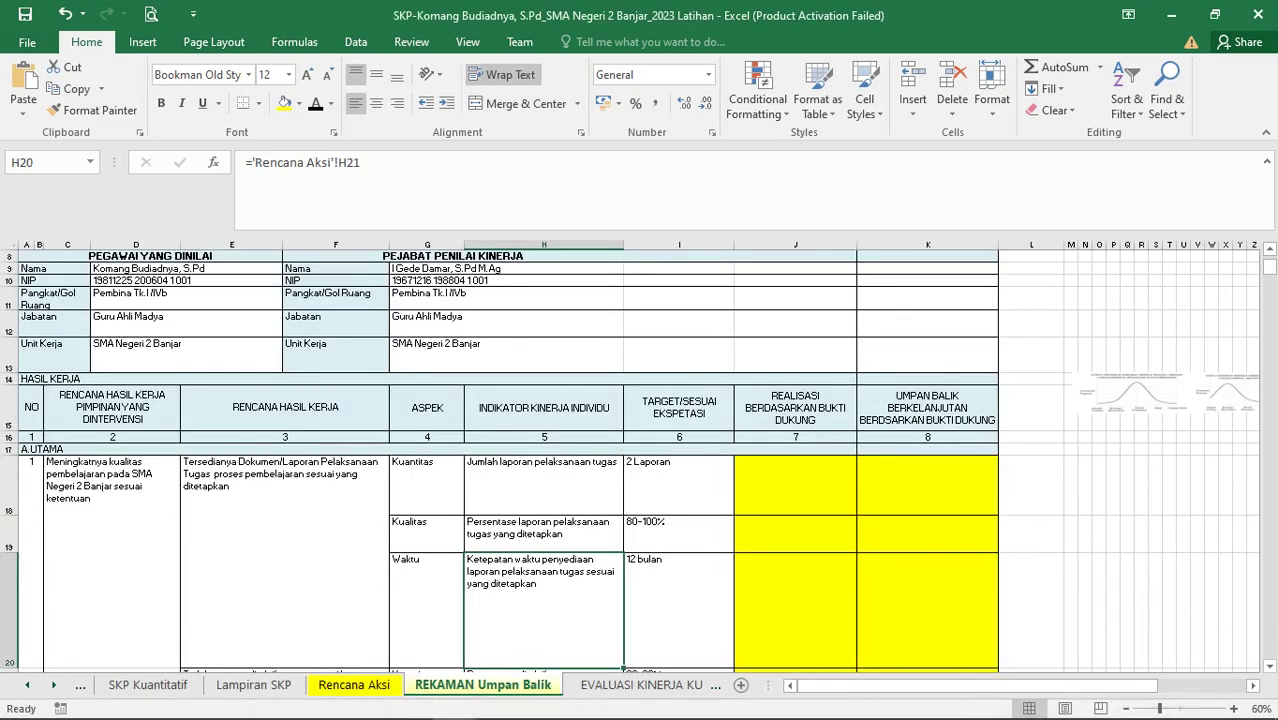
pyautogui.scroll(2, 640, 460)
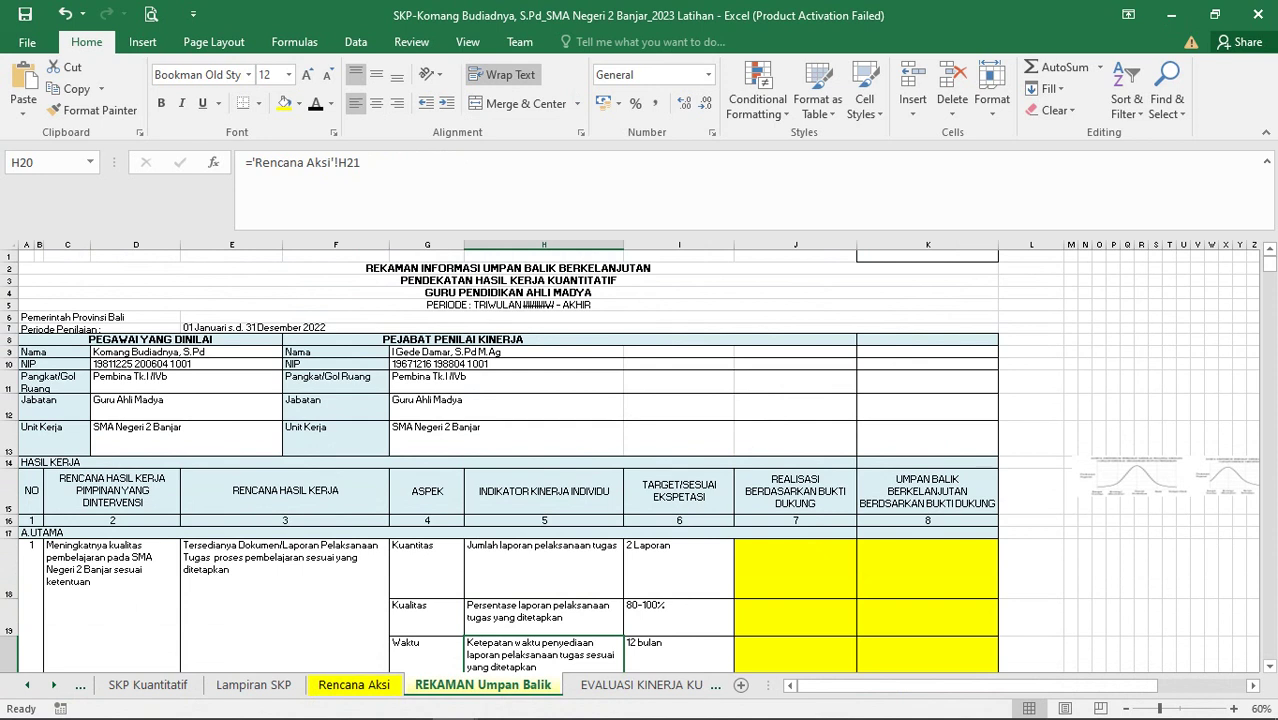
# On the Rencana Aksi sheet, check the January and December monthly targets set for Laporan PKG
pyautogui.click(354, 685)
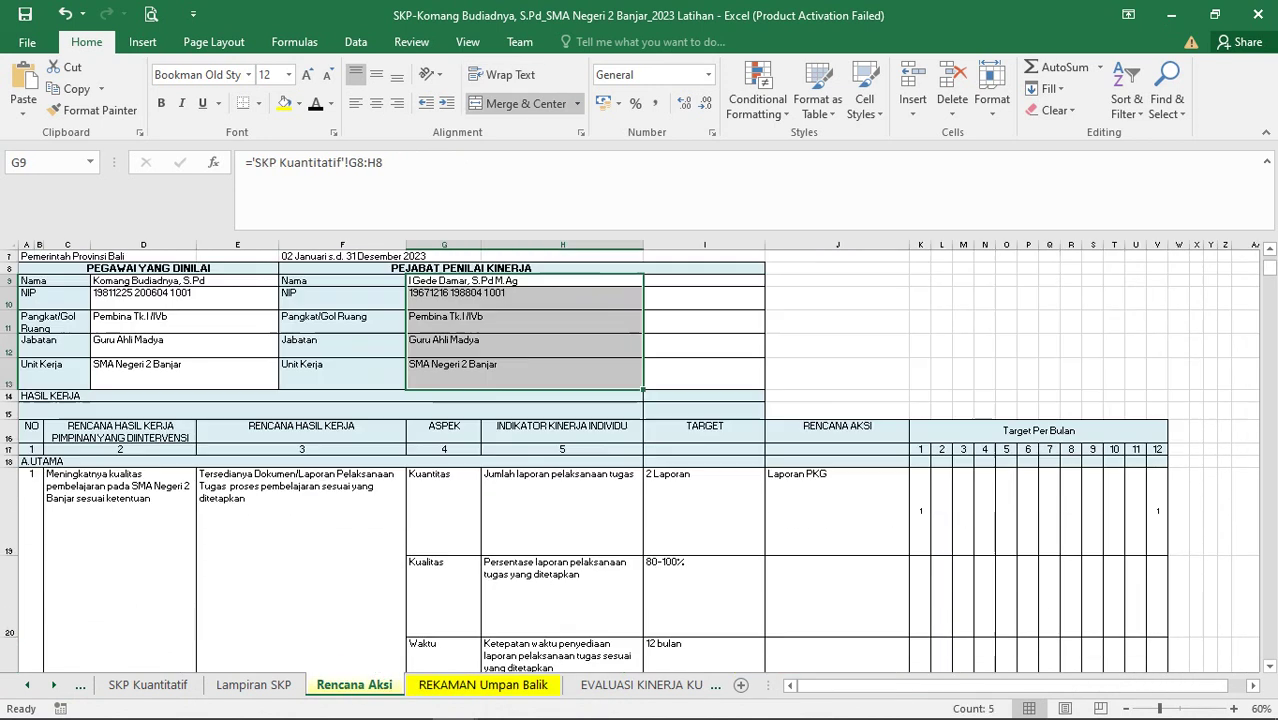
pyautogui.scroll(2, 640, 460)
pyautogui.scroll(-3, 640, 460)
pyautogui.click(921, 474)
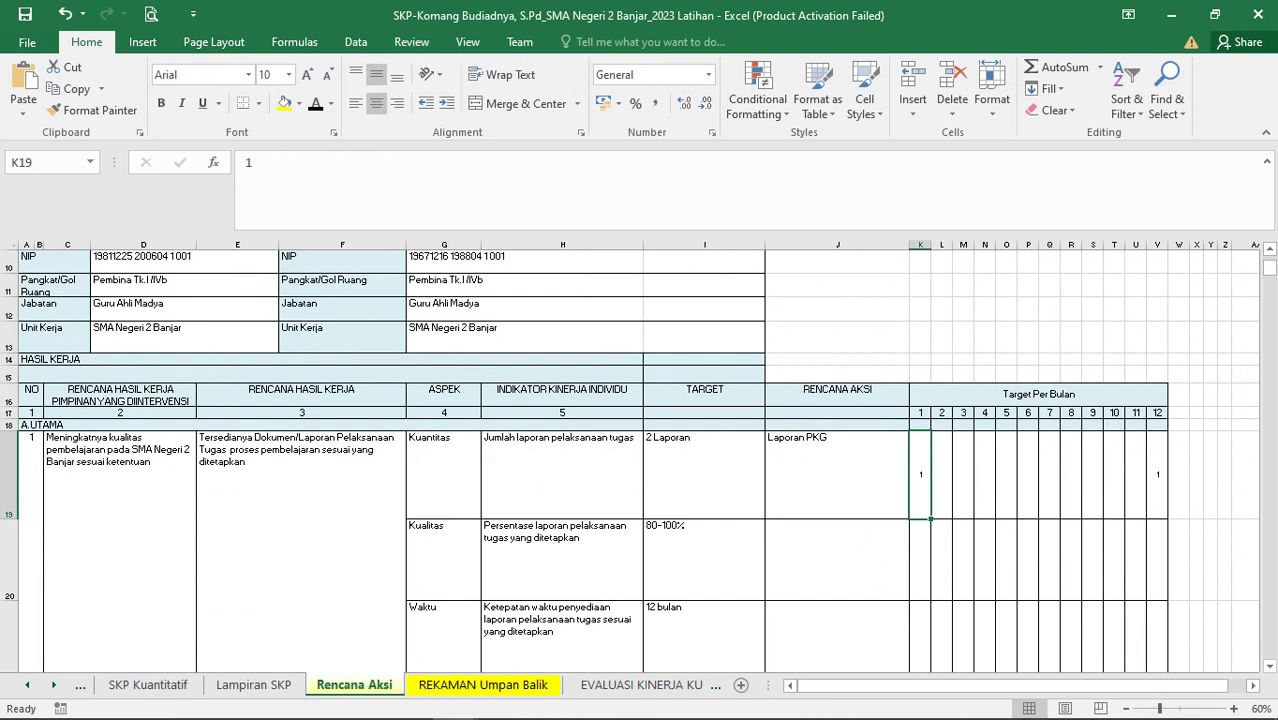
pyautogui.click(562, 475)
pyautogui.click(921, 475)
pyautogui.click(1158, 475)
# Review the monthly targets for Laporan Kepala Perpustakaan and Laporan Pengembangan Diri on the Rencana Aksi sheet
pyautogui.scroll(-3, 1158, 475)
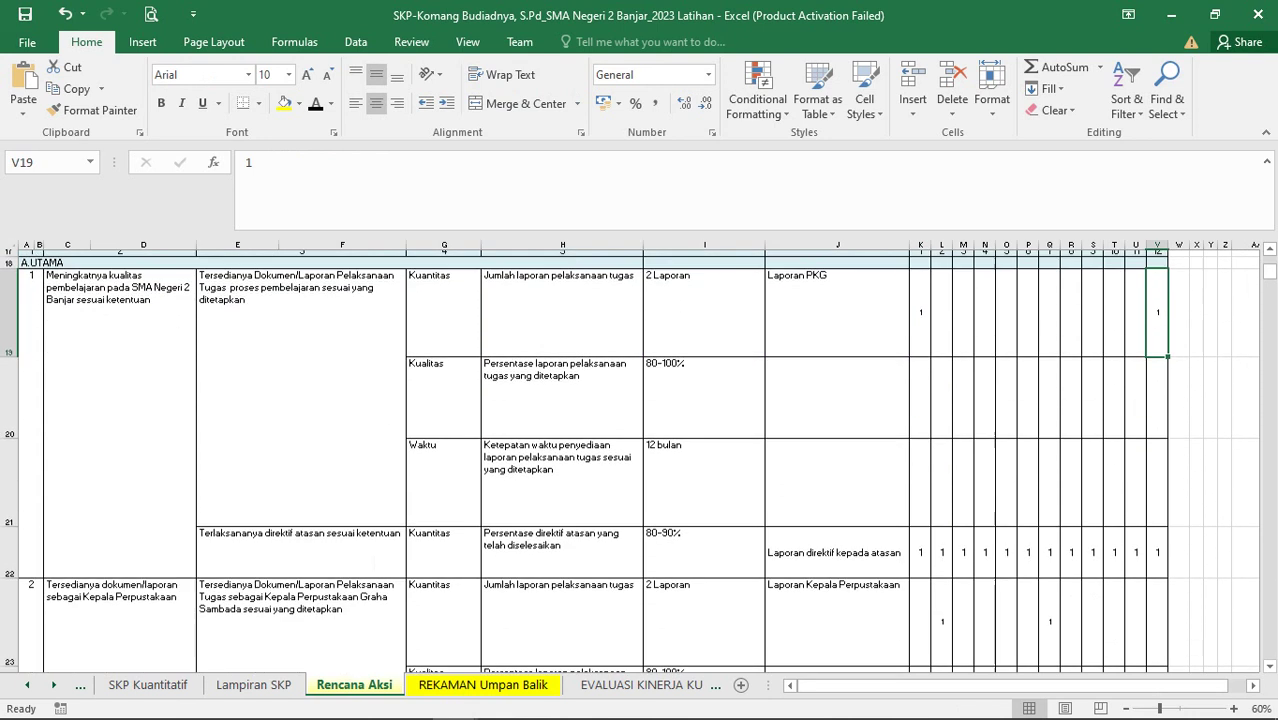
pyautogui.click(942, 603)
pyautogui.click(1050, 603)
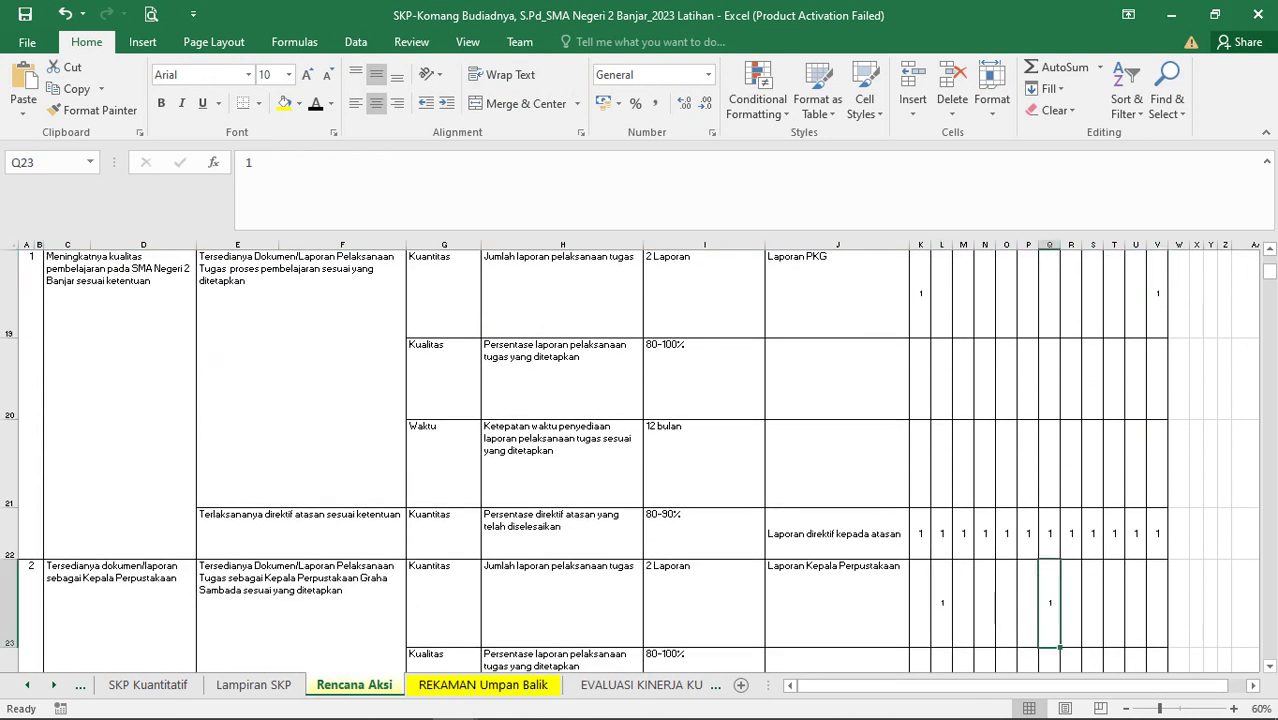
pyautogui.scroll(-2, 1050, 603)
pyautogui.scroll(-1, 640, 460)
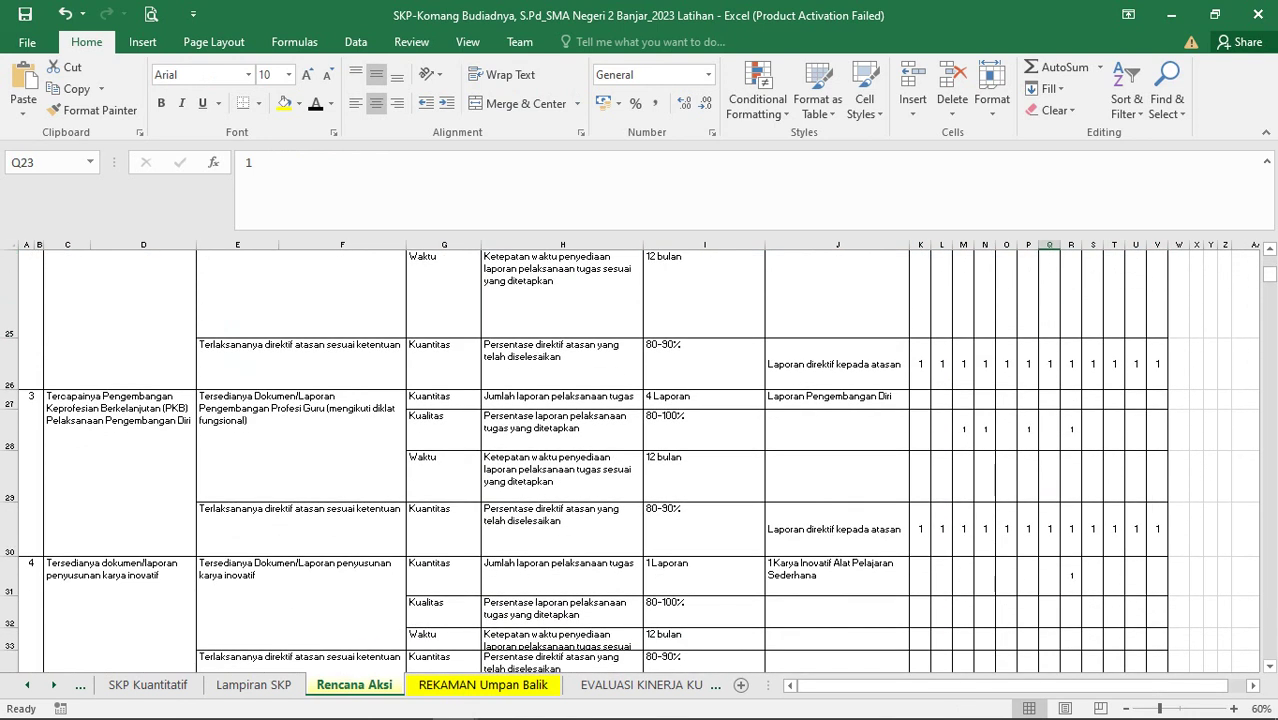
pyautogui.moveTo(985, 429); pyautogui.dragTo(1071, 429)
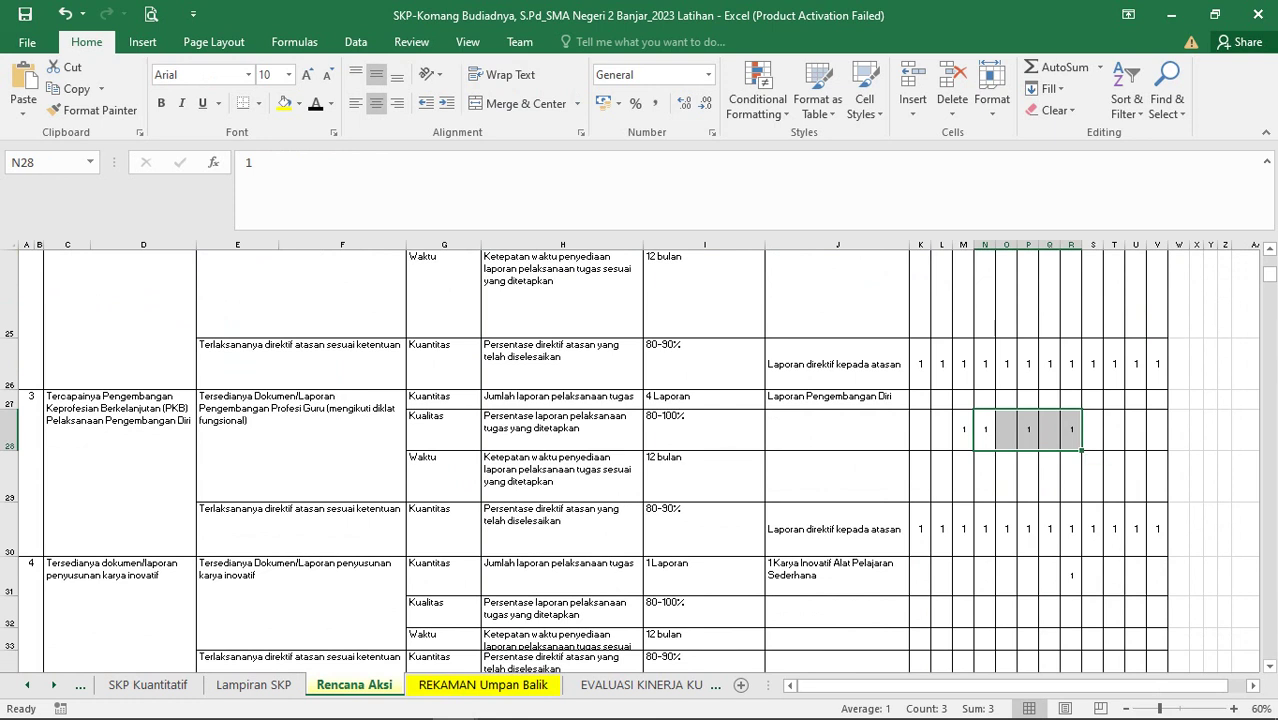
pyautogui.click(562, 429)
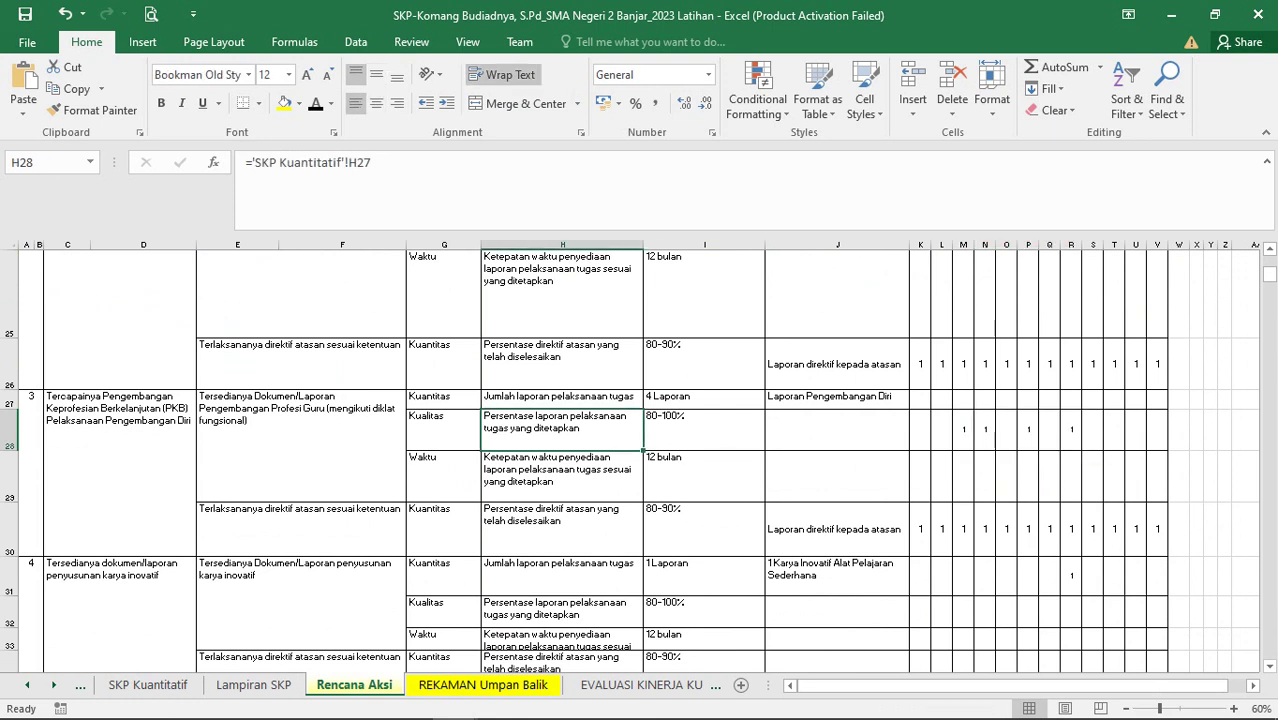
pyautogui.moveTo(964, 429); pyautogui.dragTo(1072, 430)
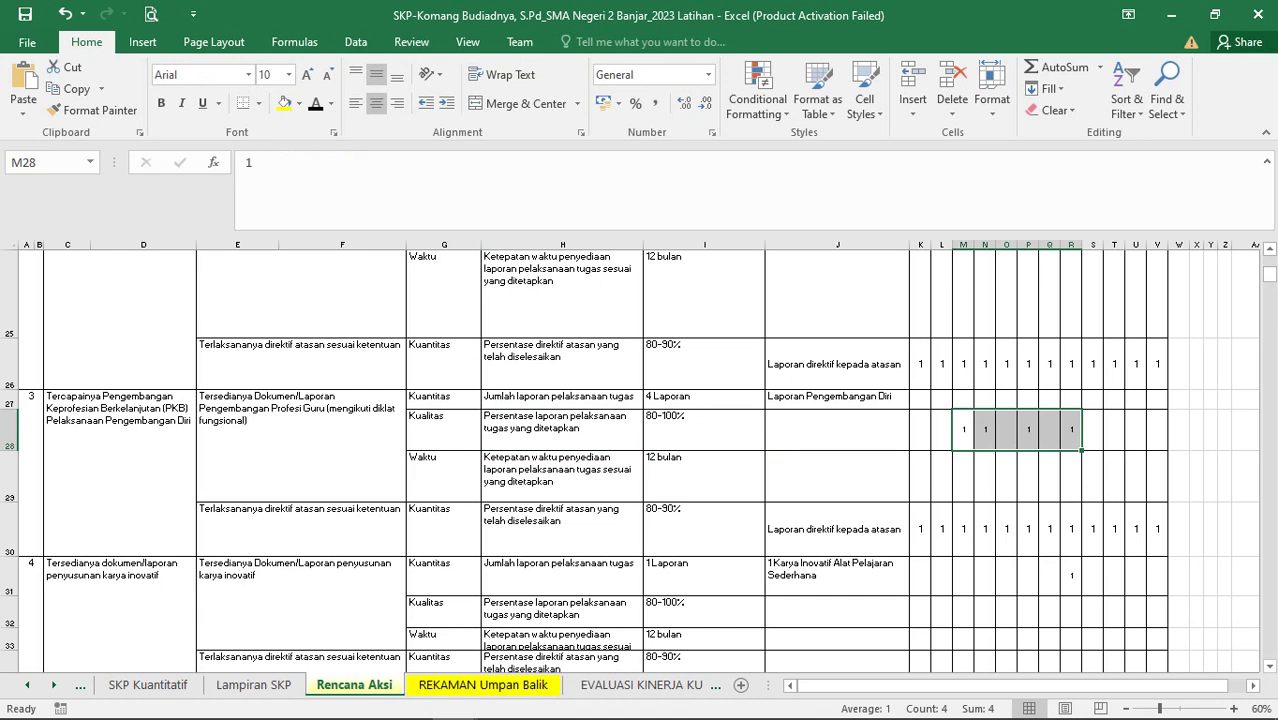
# Duplicate the REKAMAN Umpan Balik sheet within the same workbook, placing the copy before the original
pyautogui.click(483, 685)
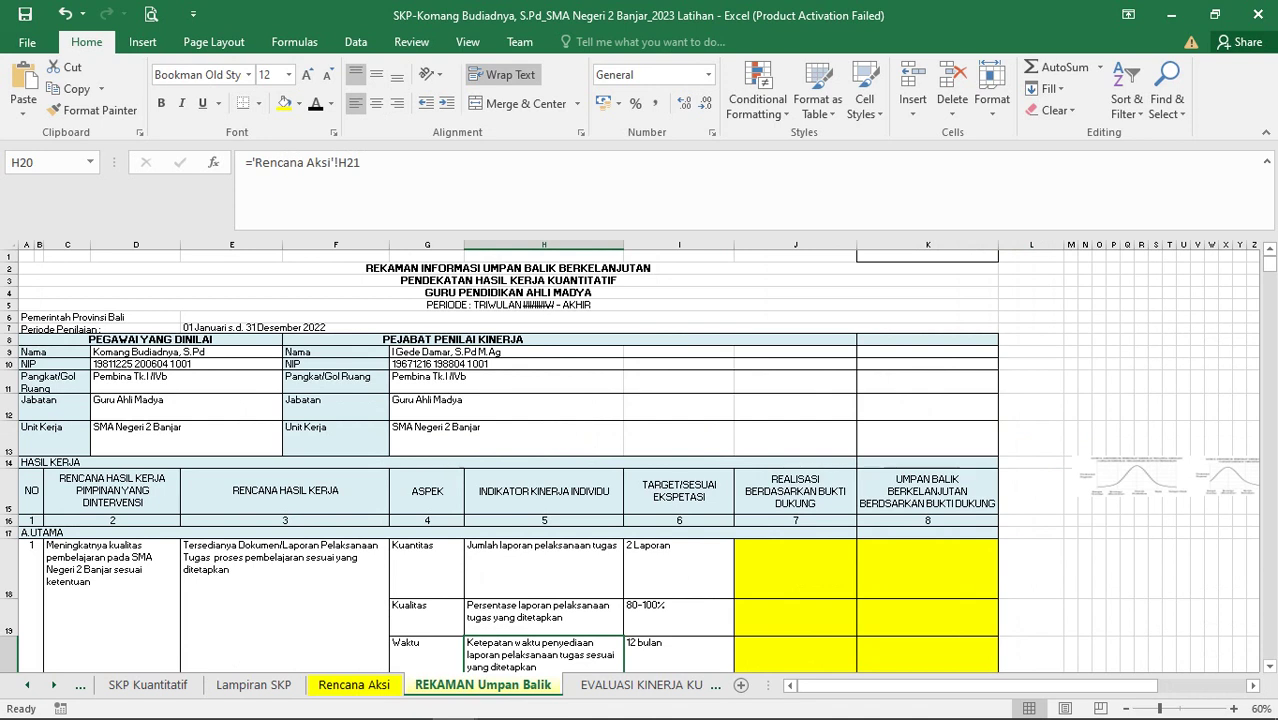
pyautogui.rightClick(514, 685)
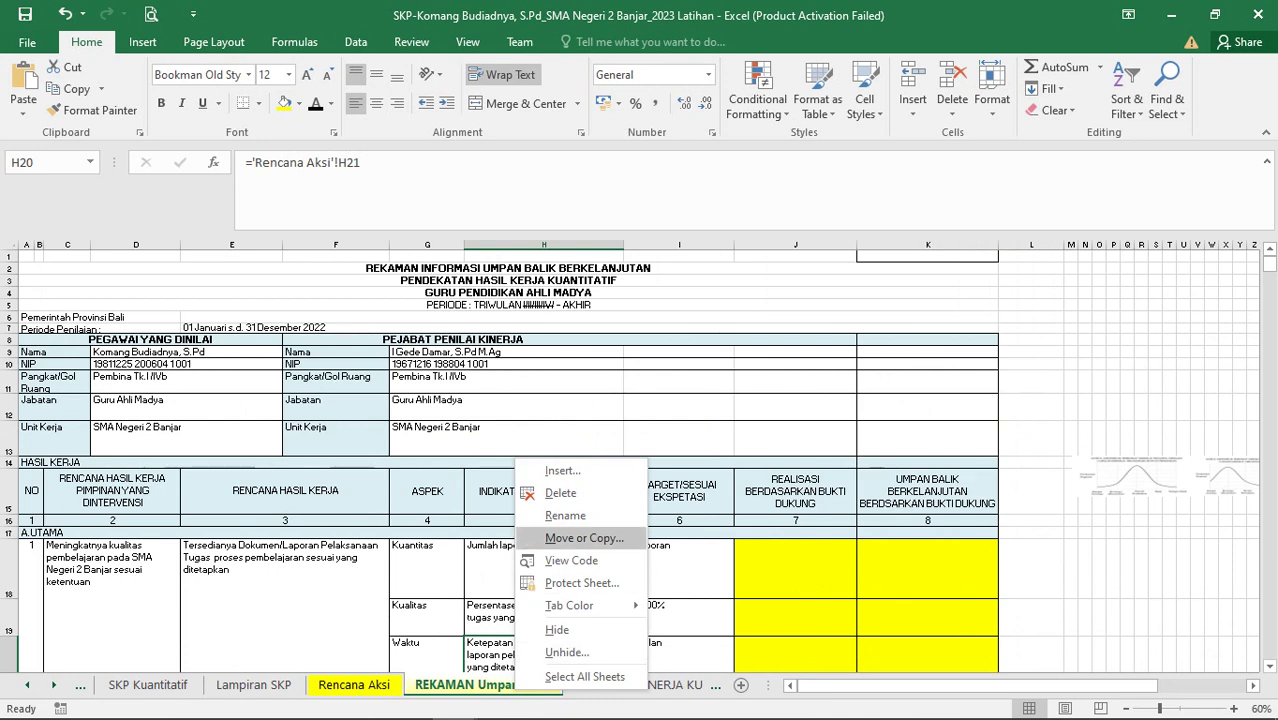
pyautogui.rightClick(497, 685)
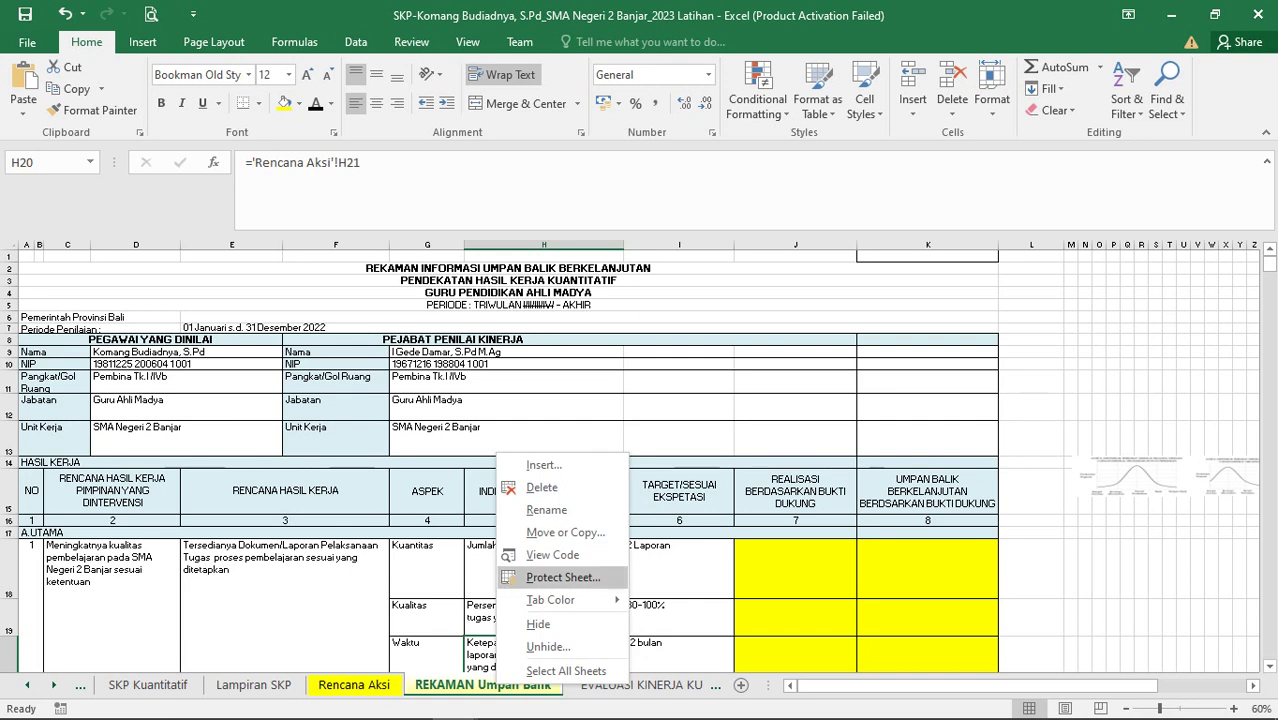
pyautogui.click(565, 532)
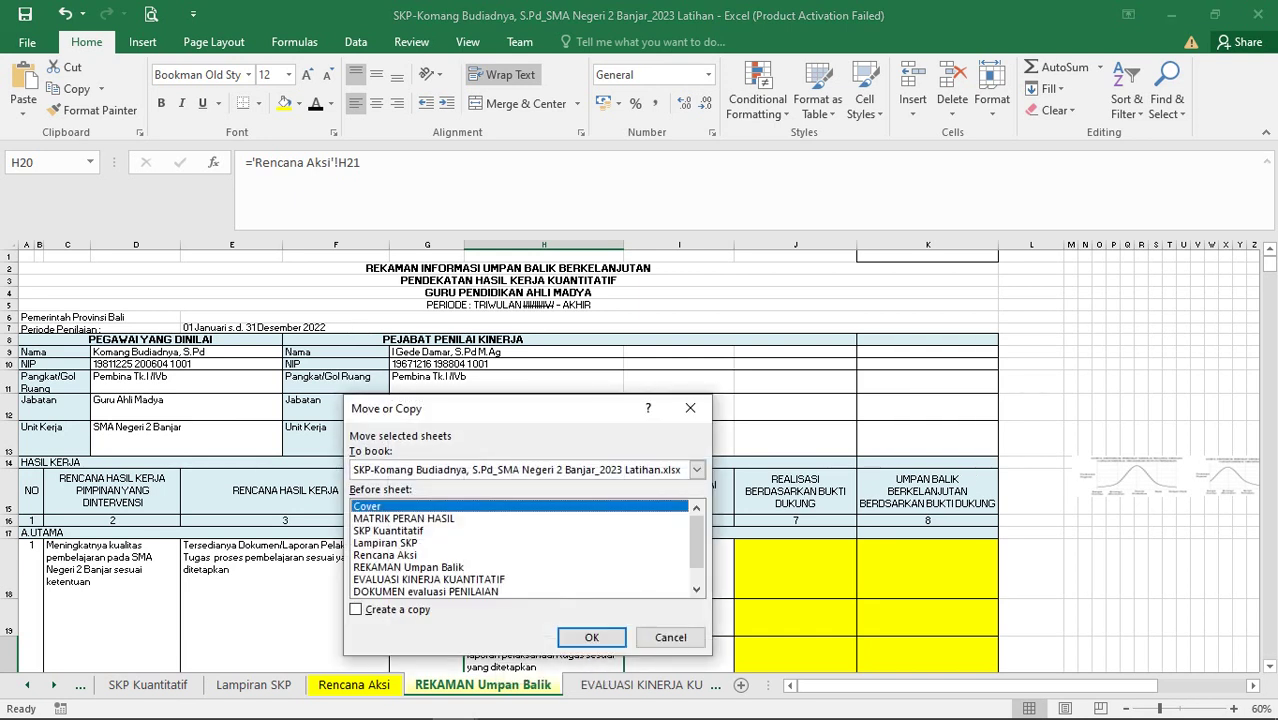
pyautogui.click(356, 609)
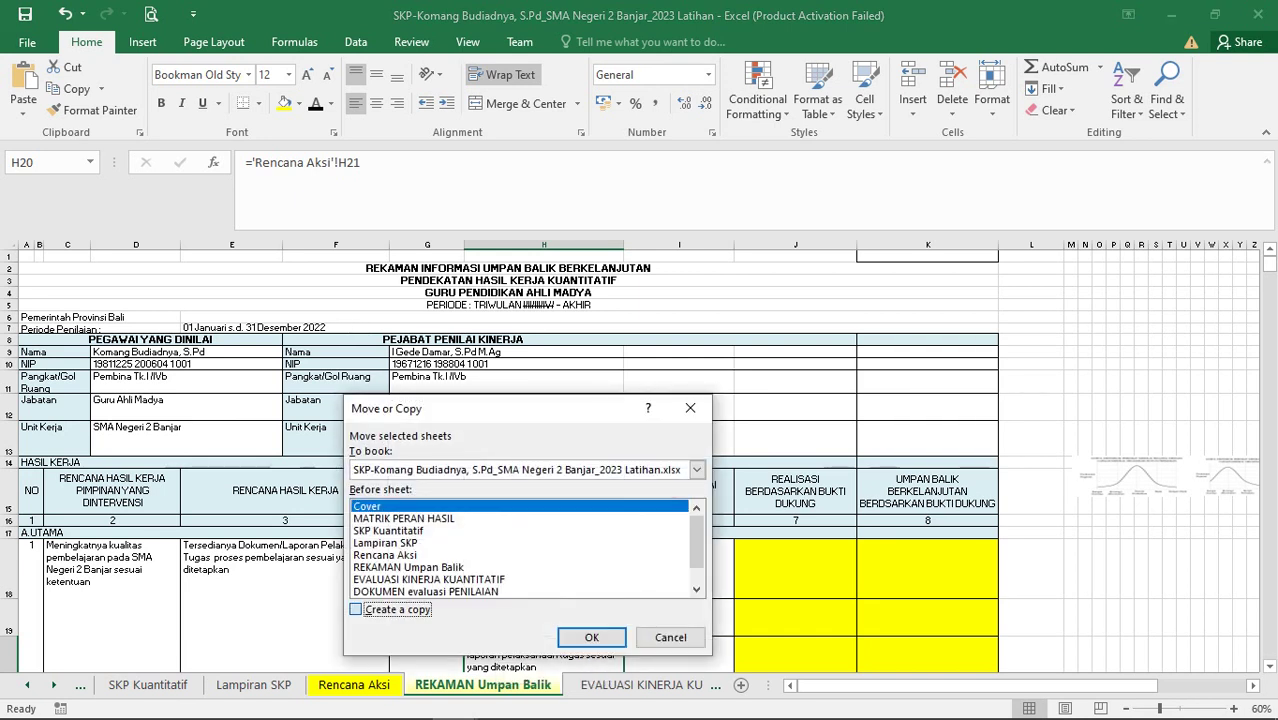
pyautogui.moveTo(697, 543); pyautogui.dragTo(697, 560)
pyautogui.click(420, 543)
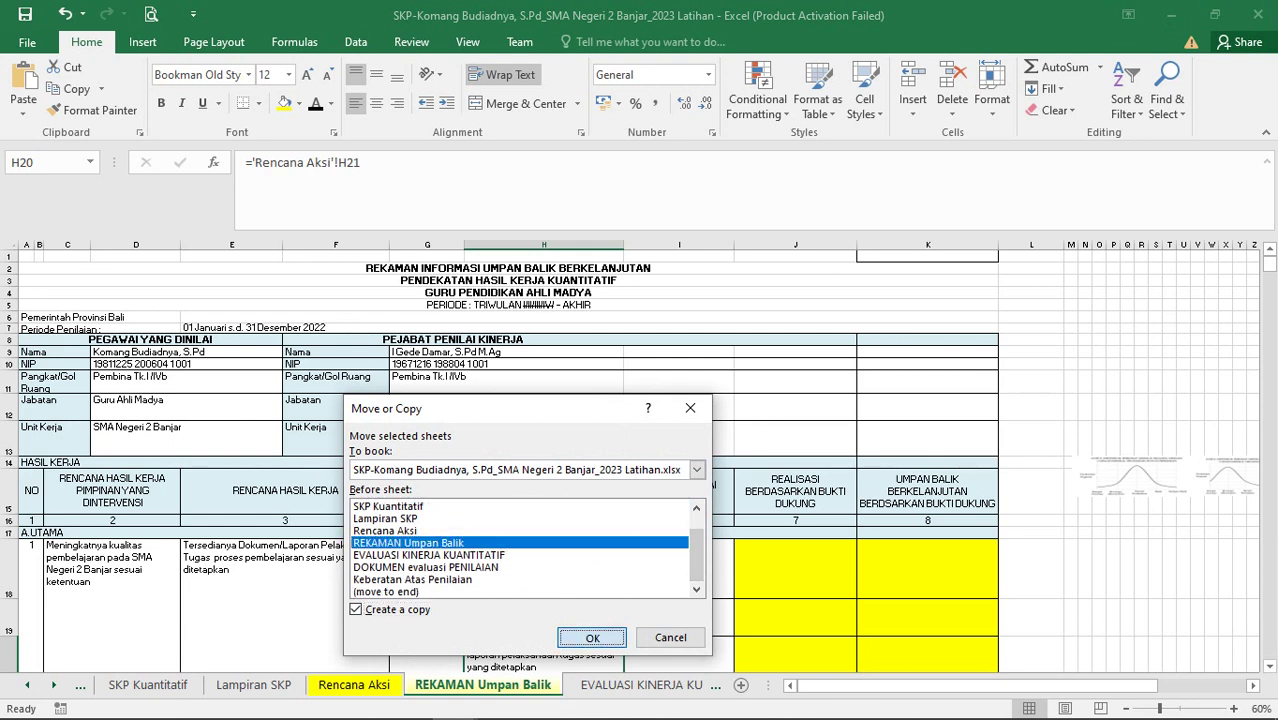
pyautogui.press('Return')
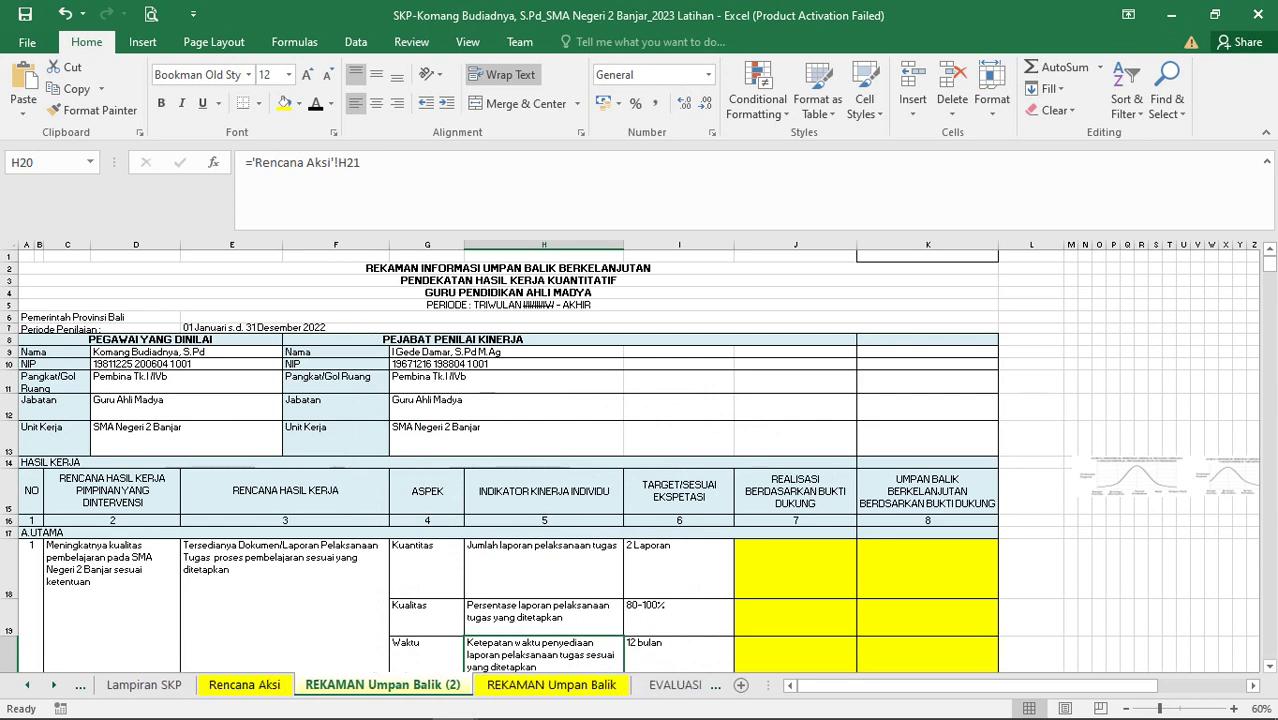
# Rename the copied sheet as REKAMAN Umpan Balik TW 1 and make it the only active sheet
pyautogui.rightClick(360, 684)
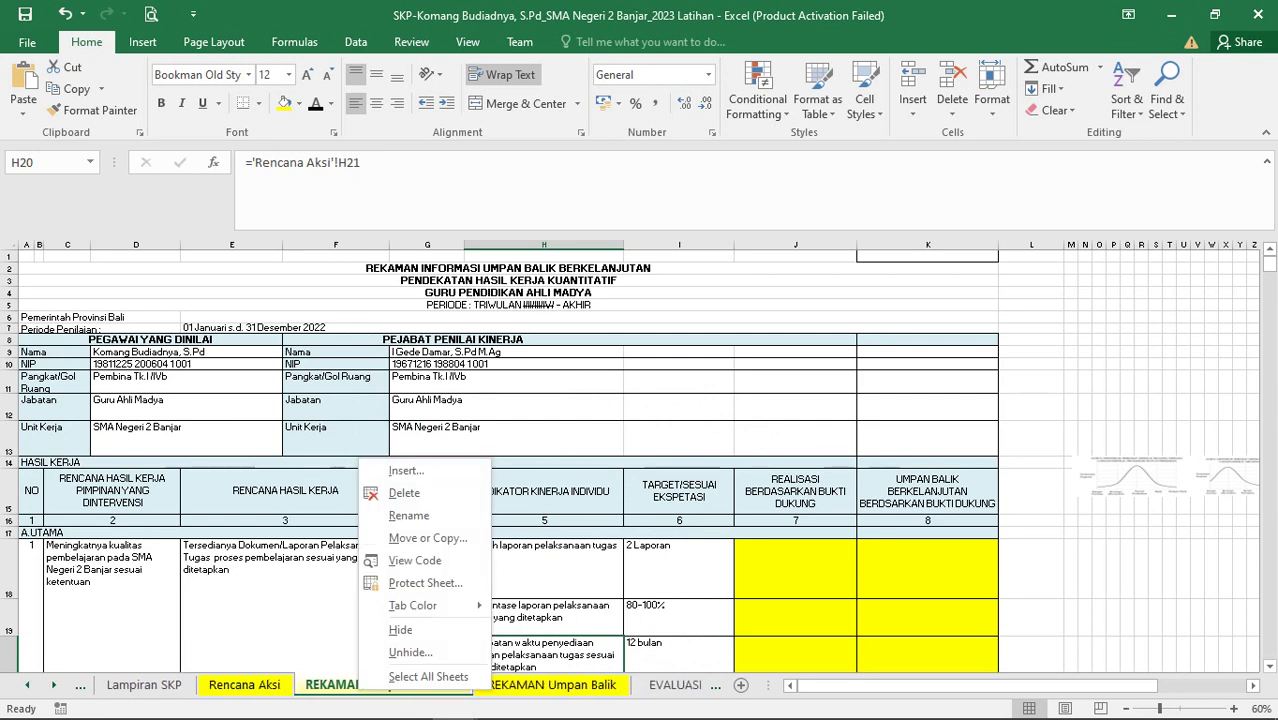
pyautogui.rightClick(352, 686)
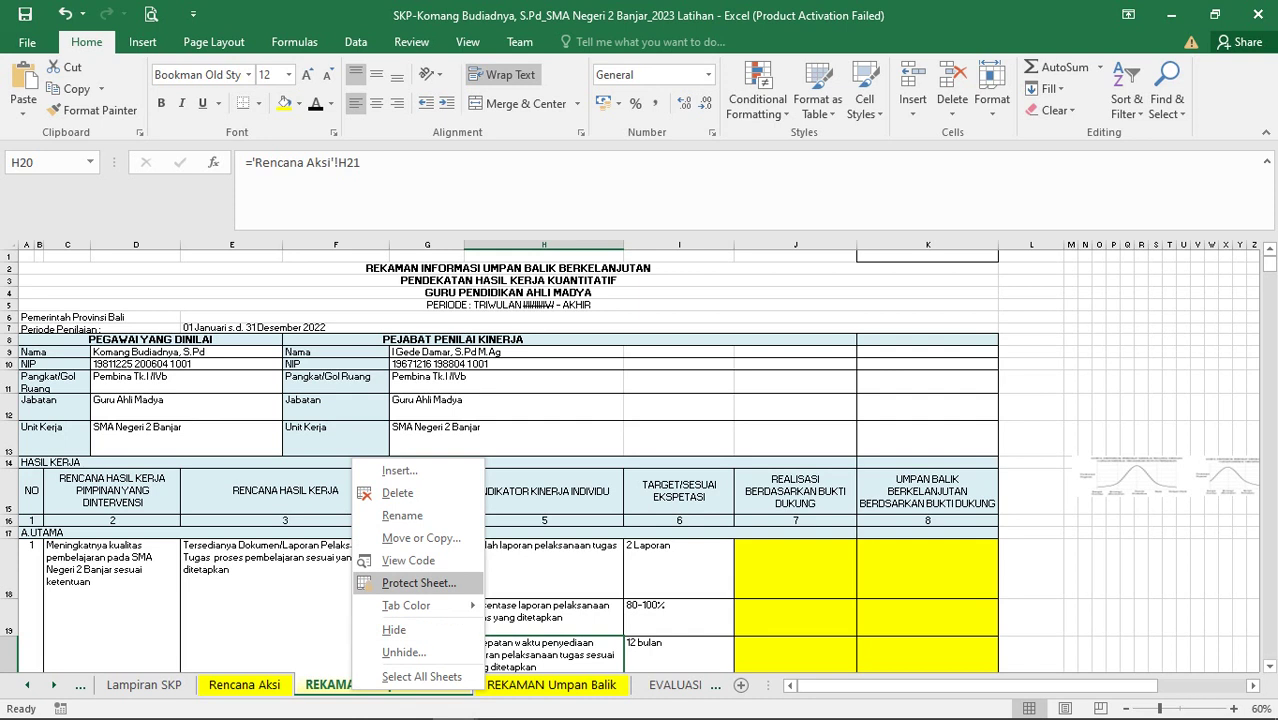
pyautogui.click(403, 516)
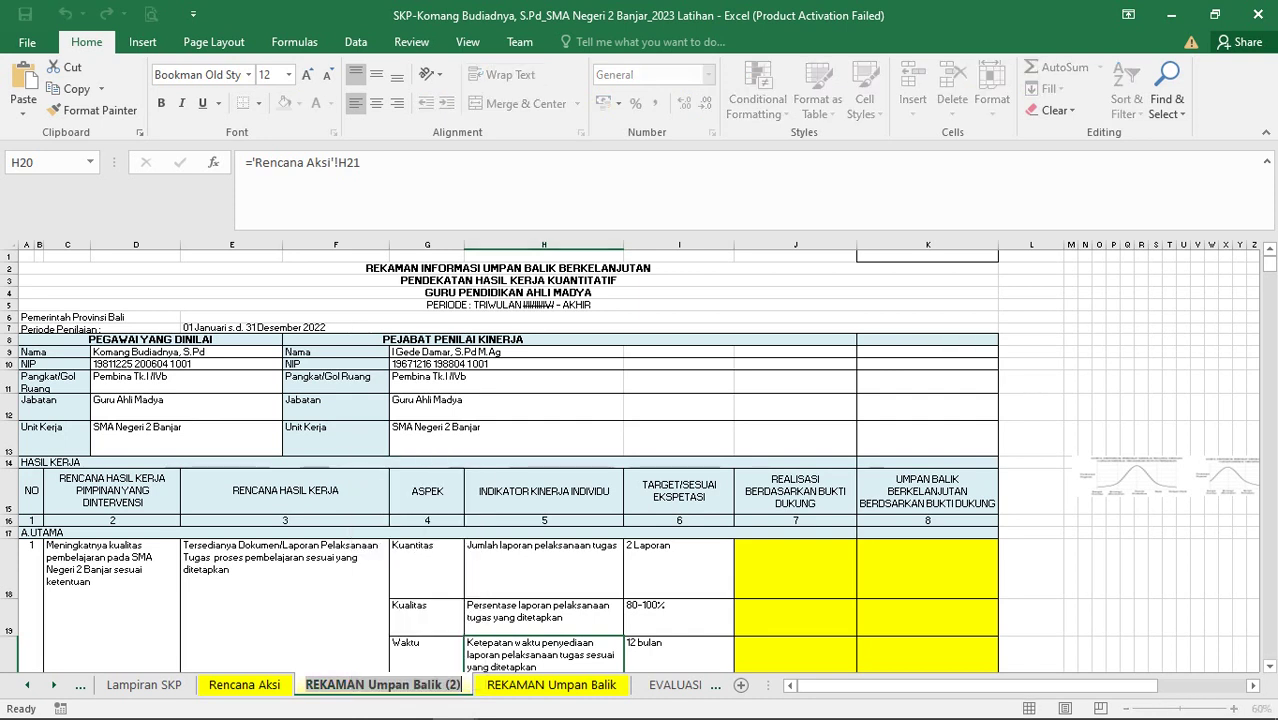
pyautogui.click(462, 685)
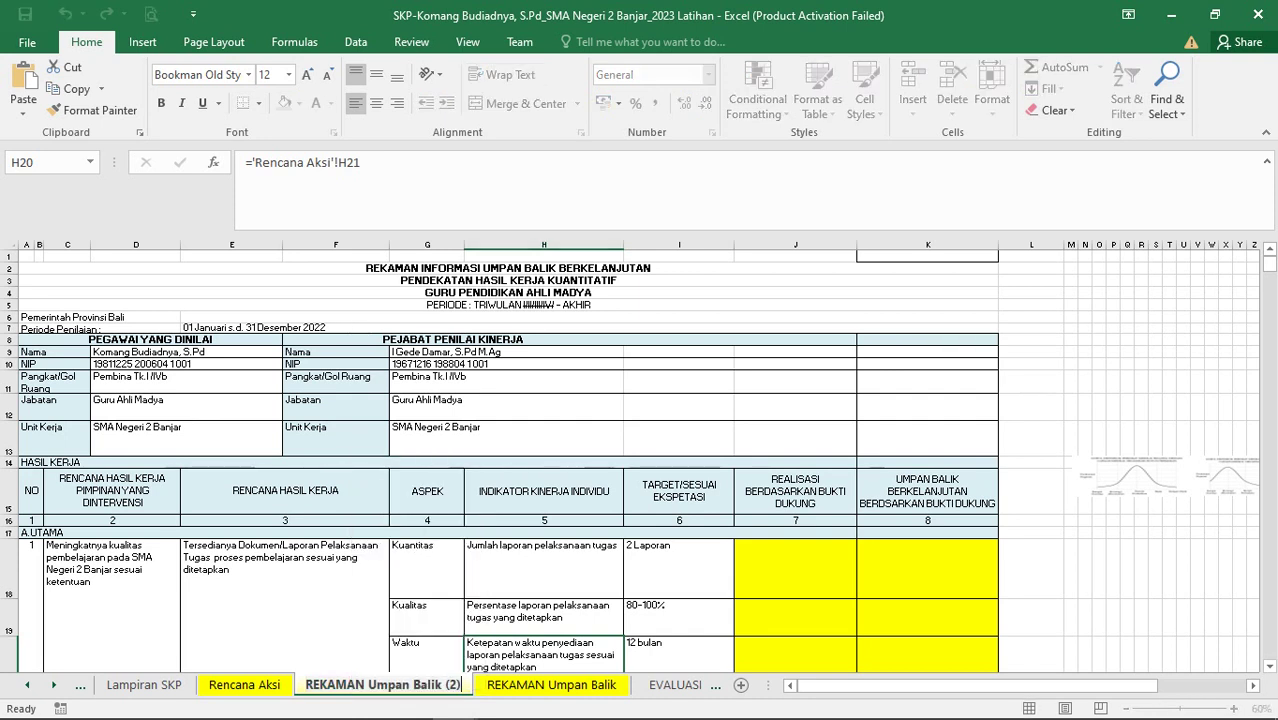
pyautogui.press('BackSpace')
pyautogui.press('BackSpace')
pyautogui.press('BackSpace')
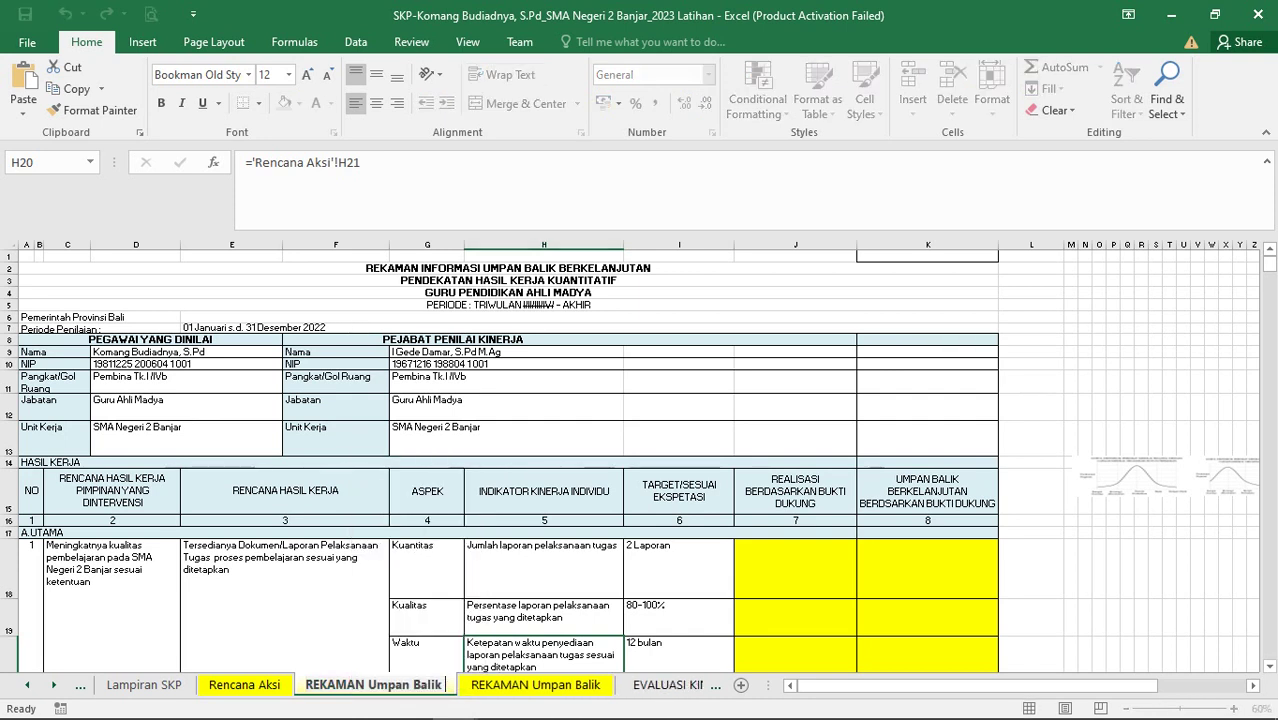
pyautogui.write('TW')
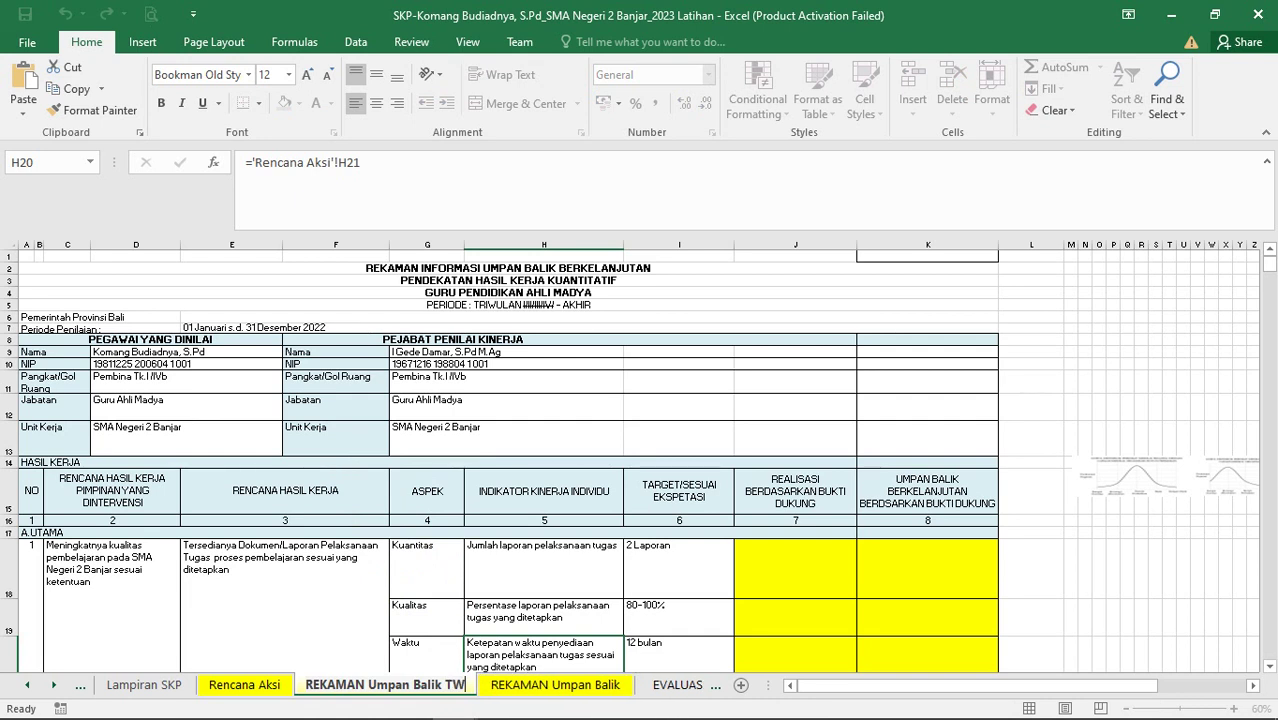
pyautogui.write(' 1')
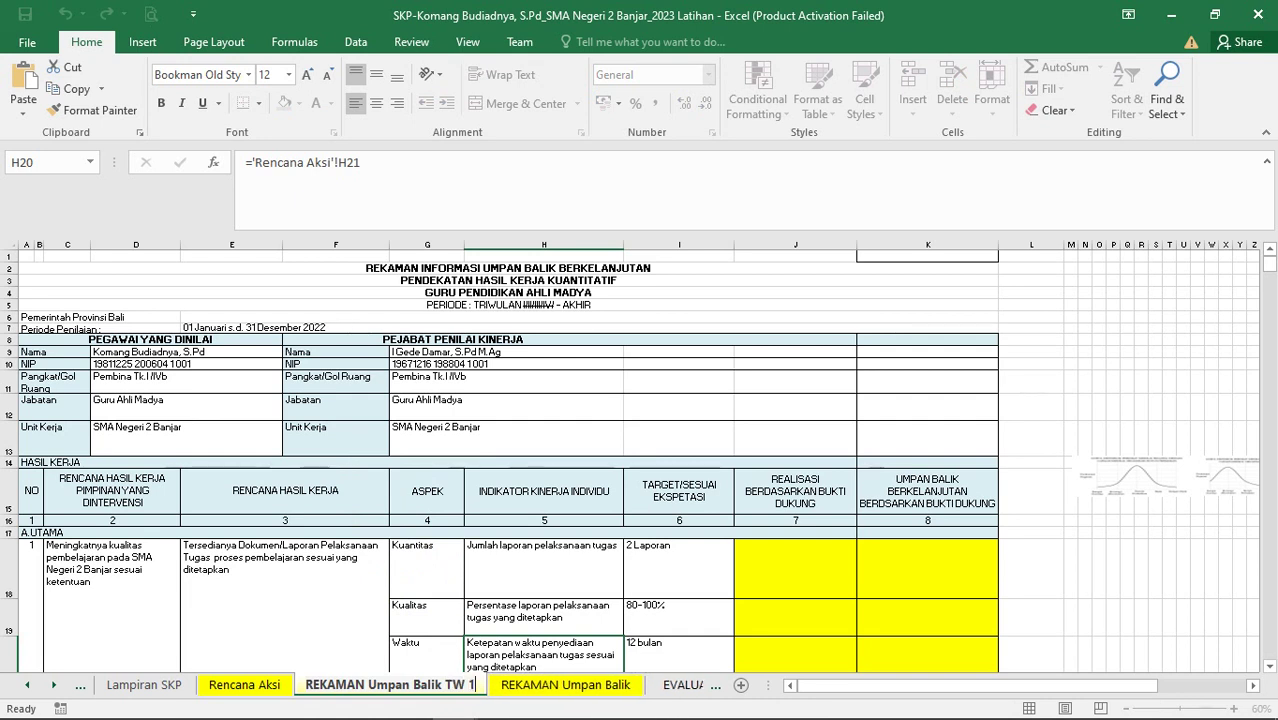
pyautogui.press('Return')
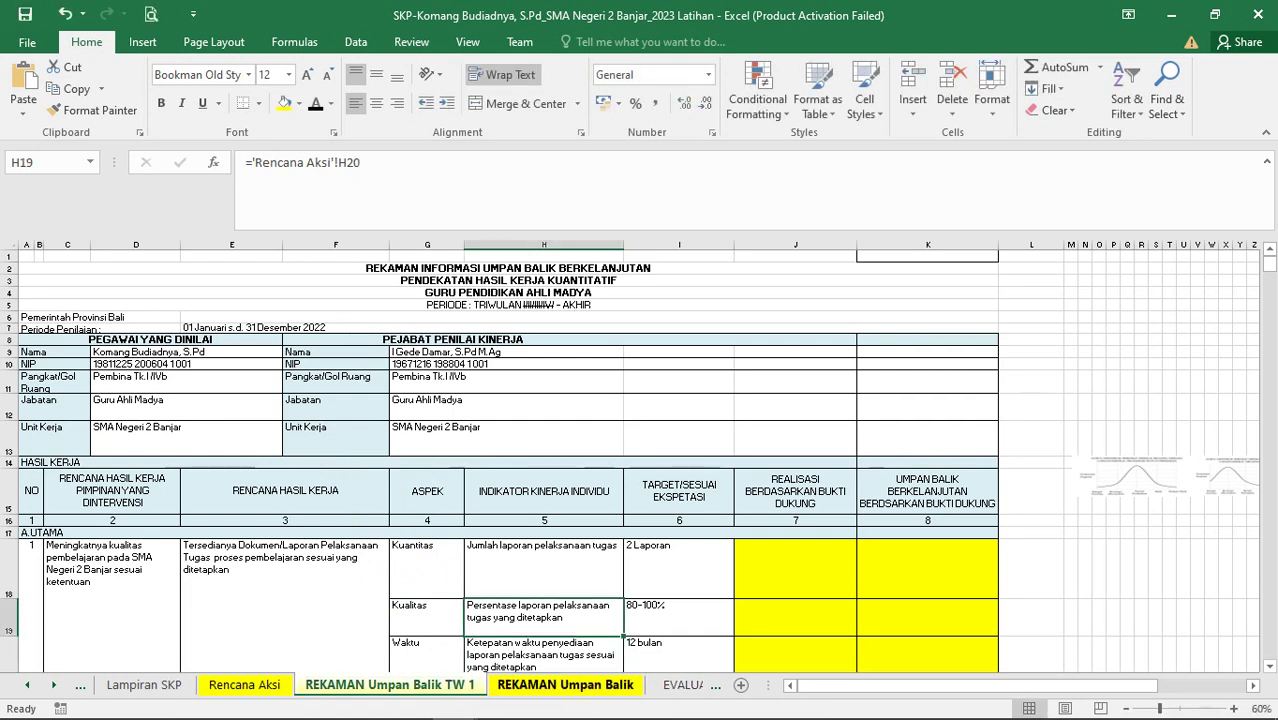
pyautogui.click(390, 685)
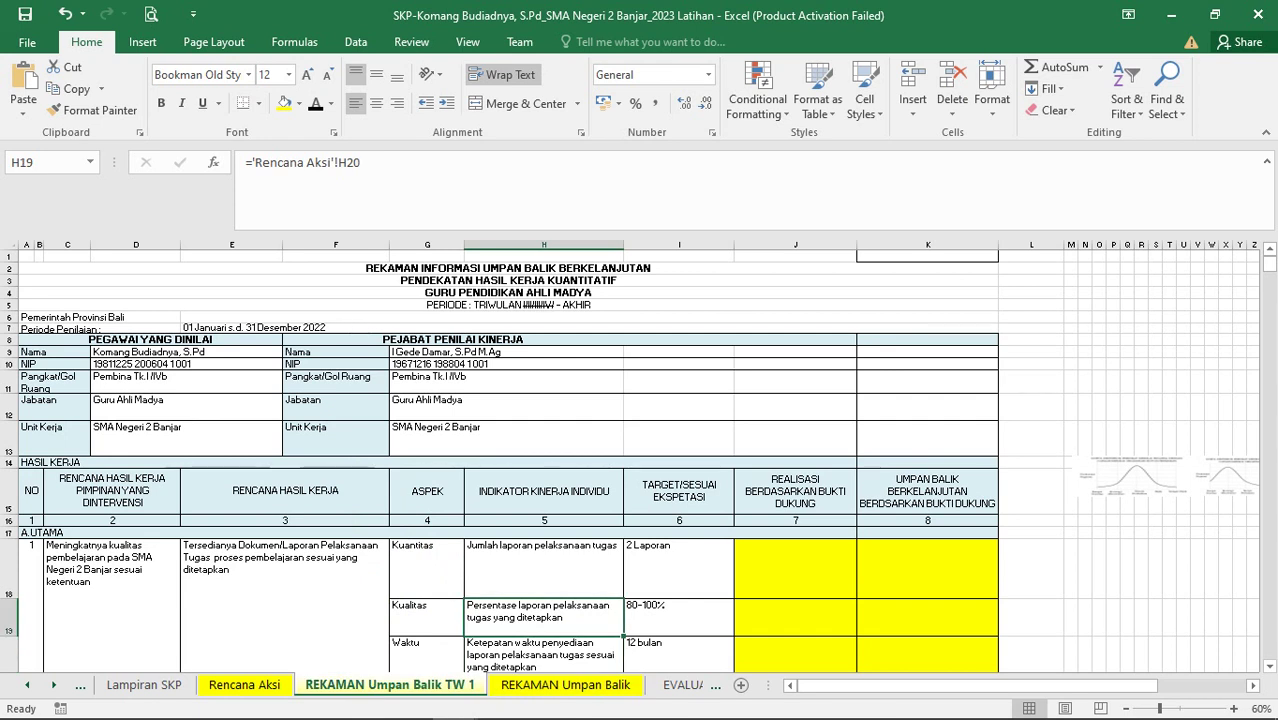
# Remove the strikethrough from the first quarter numeral I in the PERIODE : TRIWULAN line in A5 of the TW 1 sheet
pyautogui.click(538, 305)
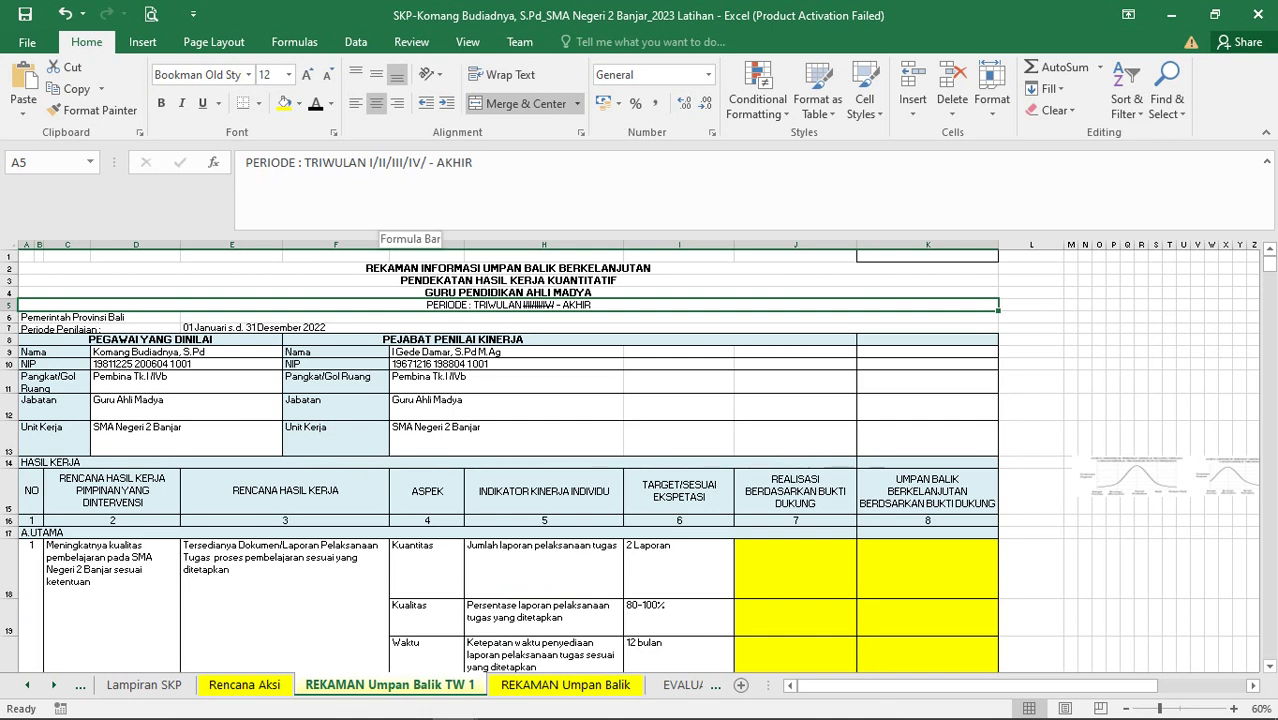
pyautogui.moveTo(371, 163); pyautogui.dragTo(366, 163)
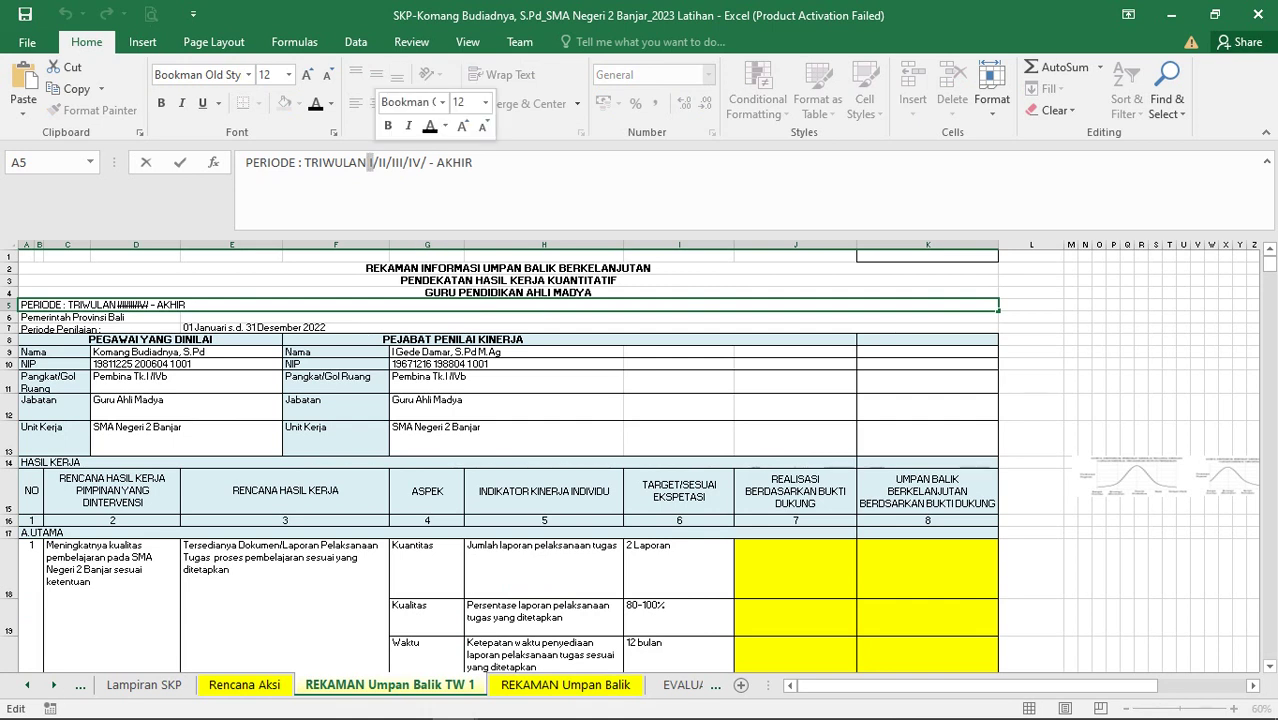
pyautogui.rightClick(369, 162)
pyautogui.click(435, 295)
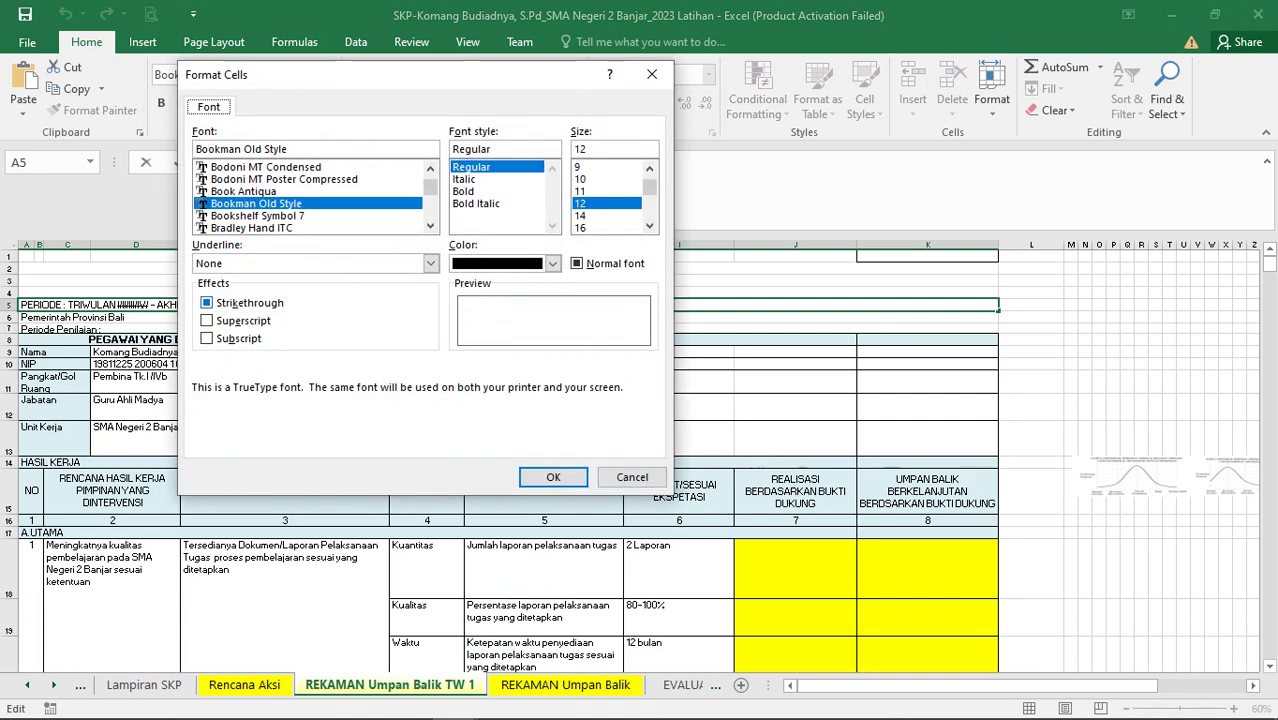
pyautogui.click(206, 302)
pyautogui.click(206, 302)
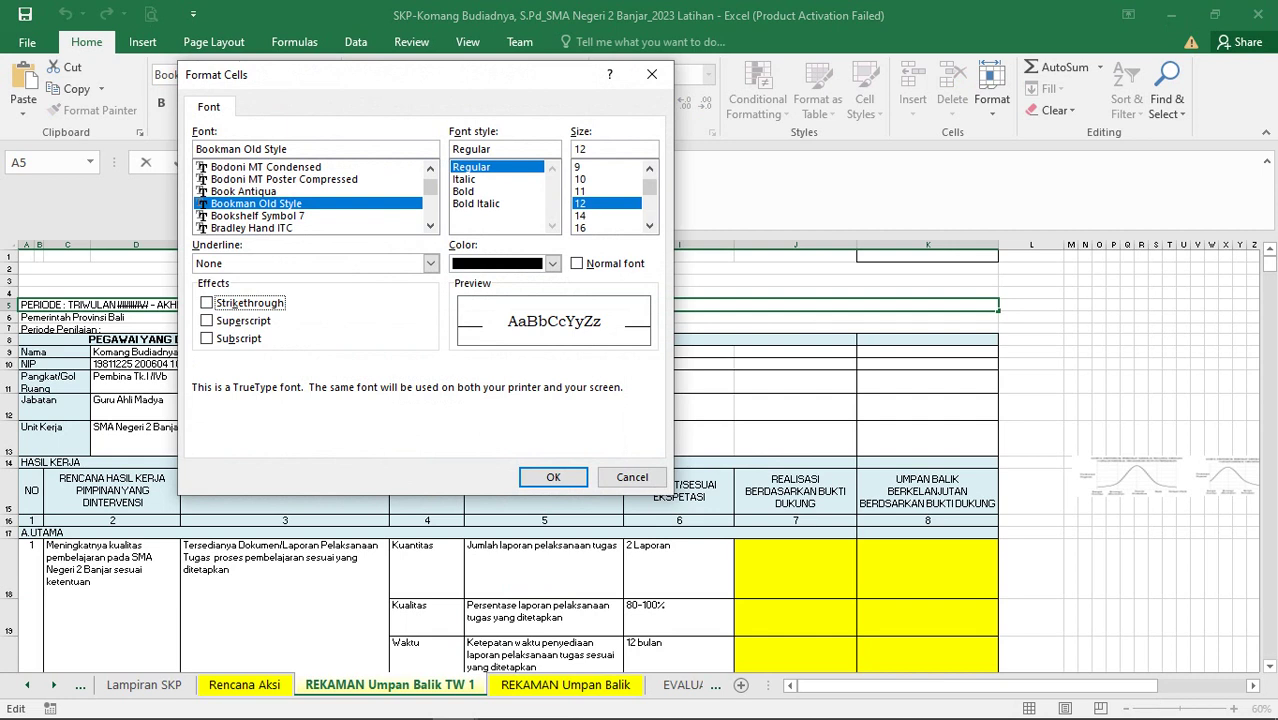
pyautogui.click(553, 477)
pyautogui.click(507, 407)
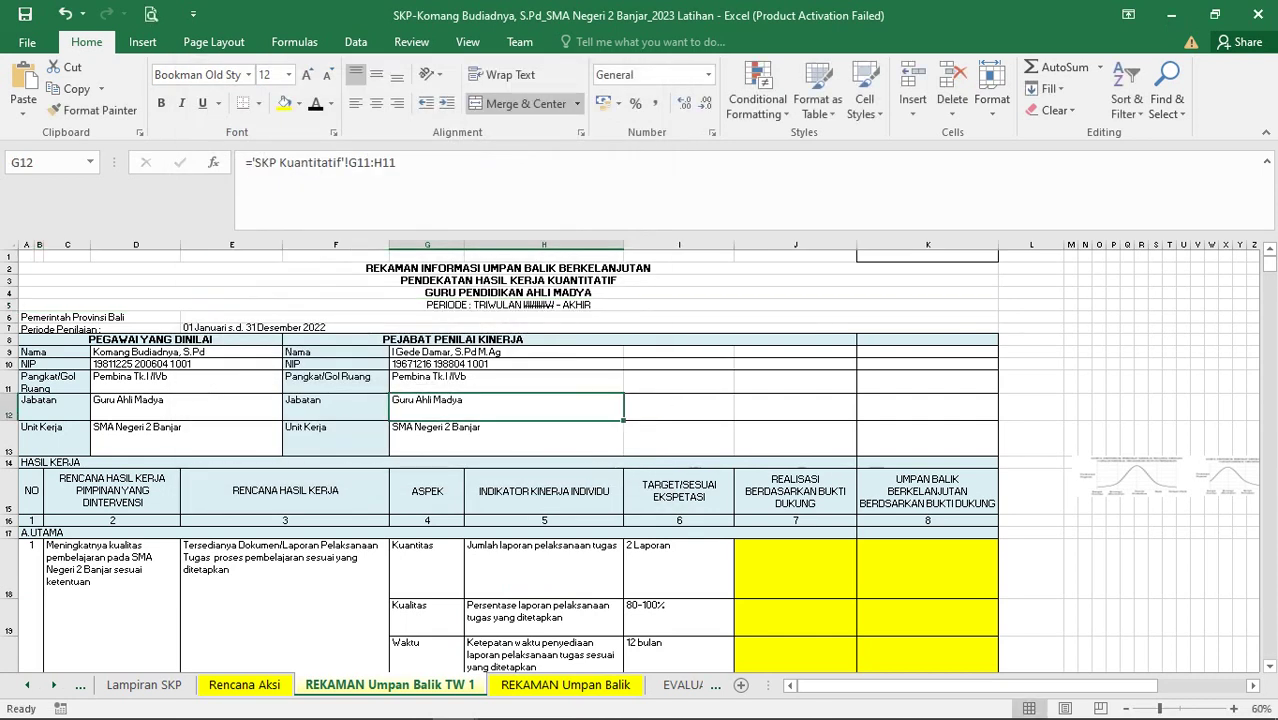
pyautogui.click(510, 305)
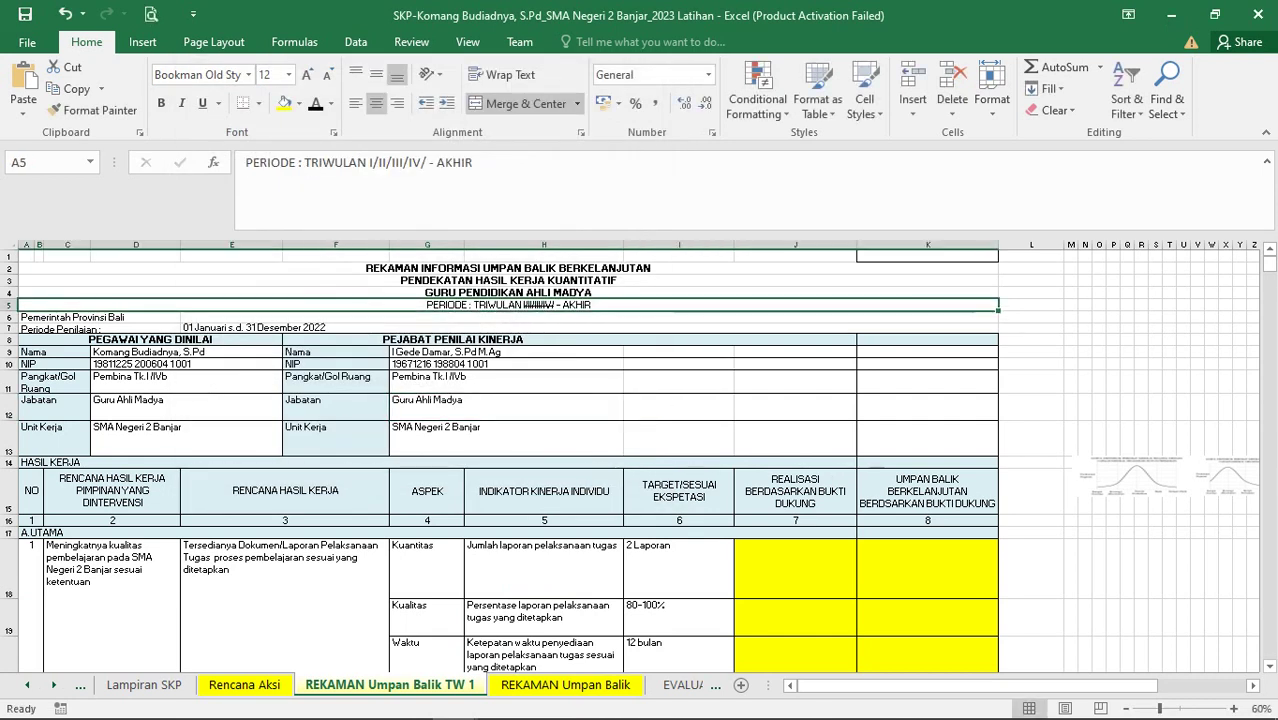
# Copy the assessment period text 01 Januari s.d. 31 Maret 2023 from F7 on the TW 1 sheet of the REKAMAN UMPAN BALIK DAN EVALUASI KINERJA workbook
pyautogui.click(480, 328)
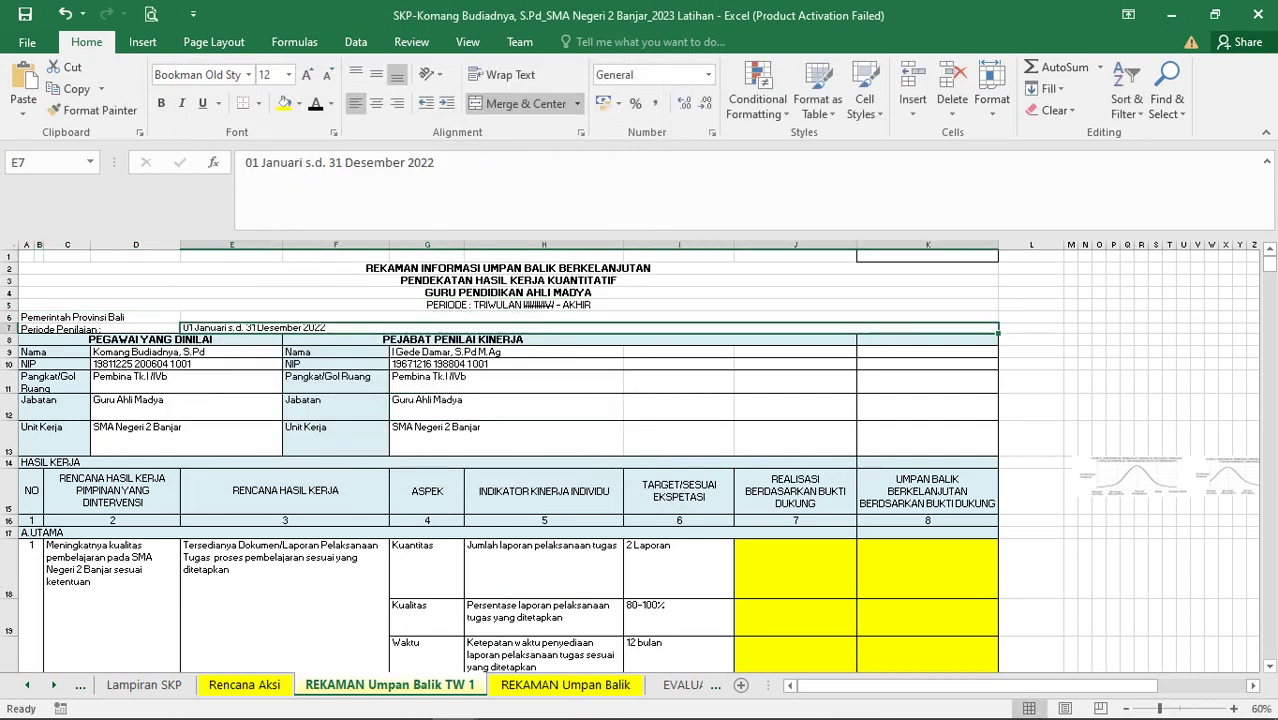
pyautogui.click(455, 701)
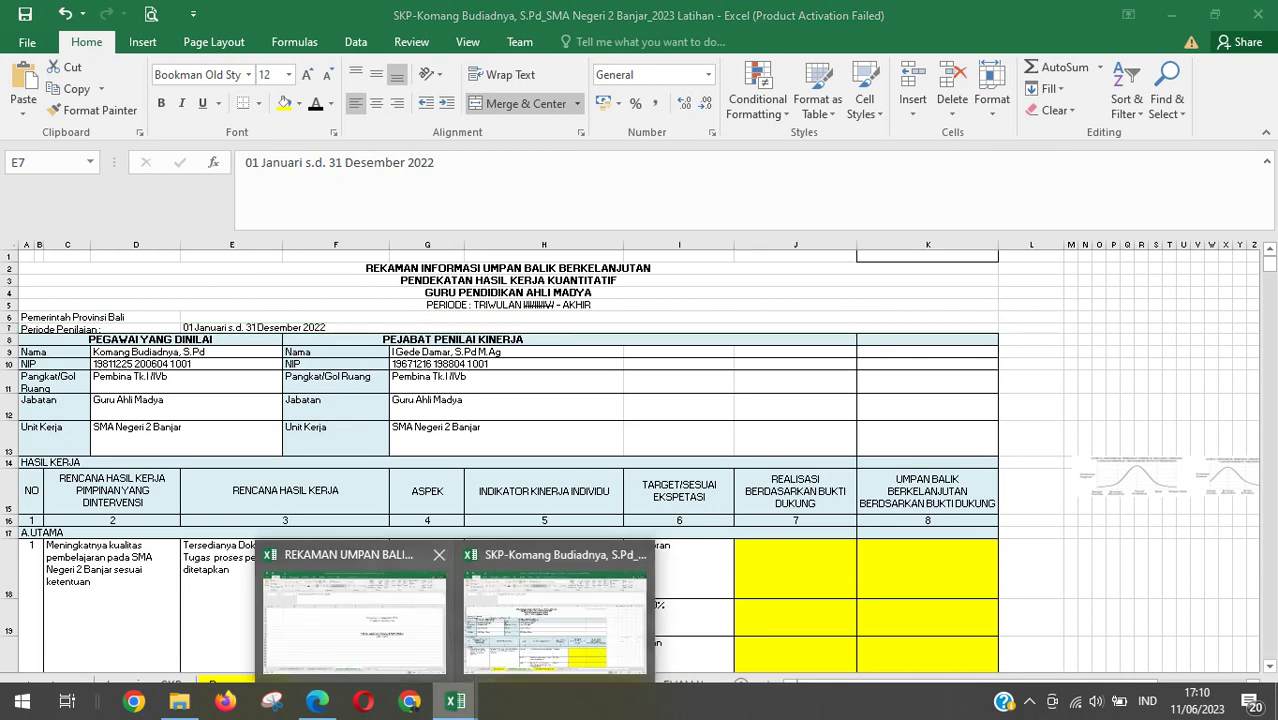
pyautogui.click(355, 615)
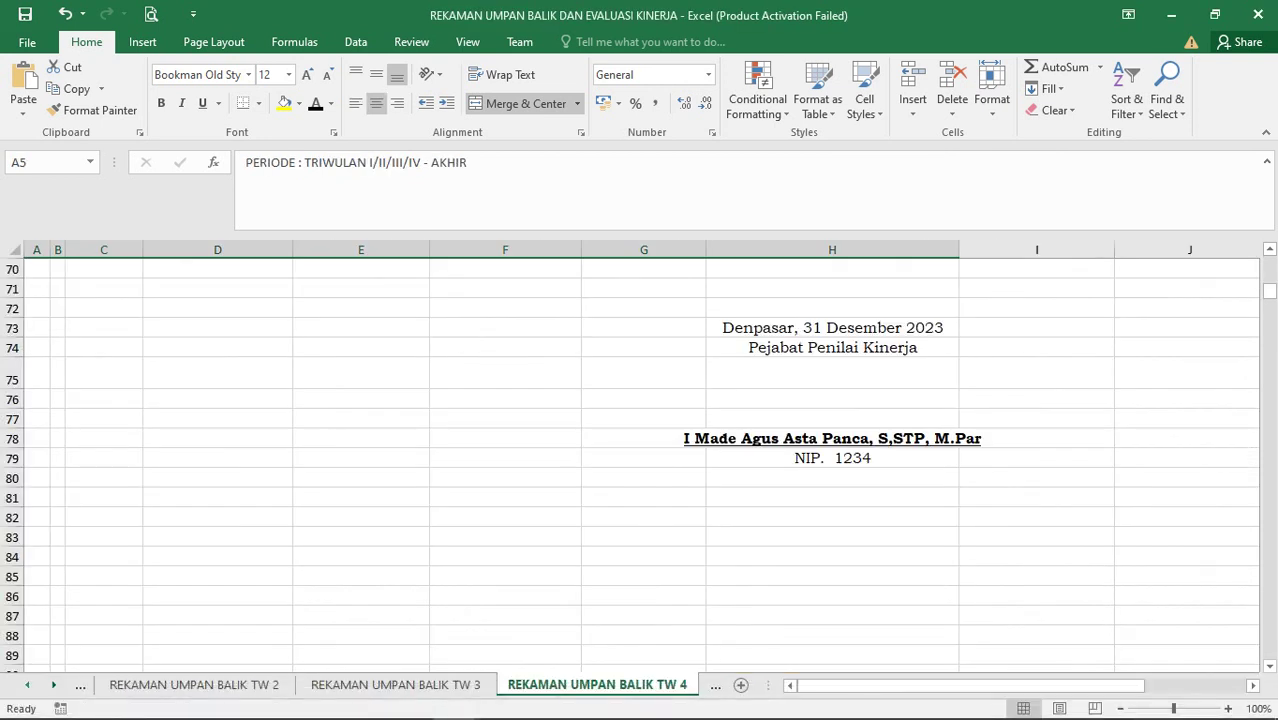
pyautogui.click(80, 685)
pyautogui.scroll(20, 640, 460)
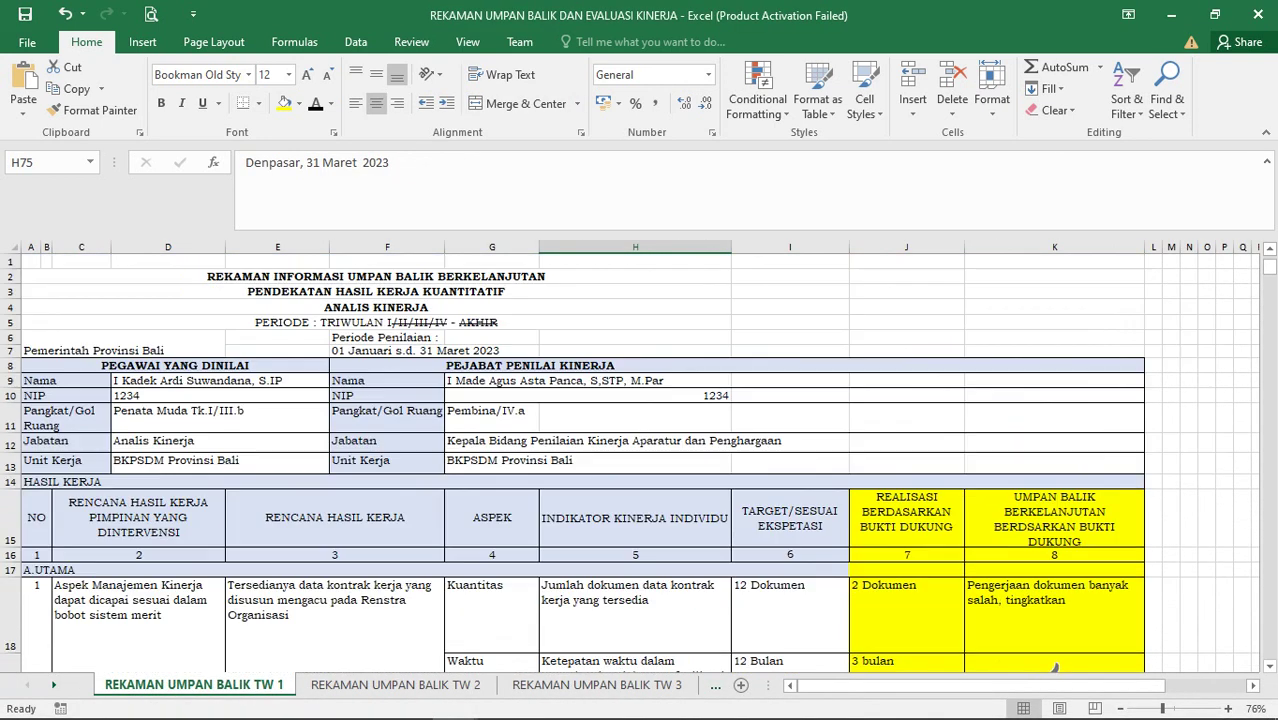
pyautogui.click(387, 350)
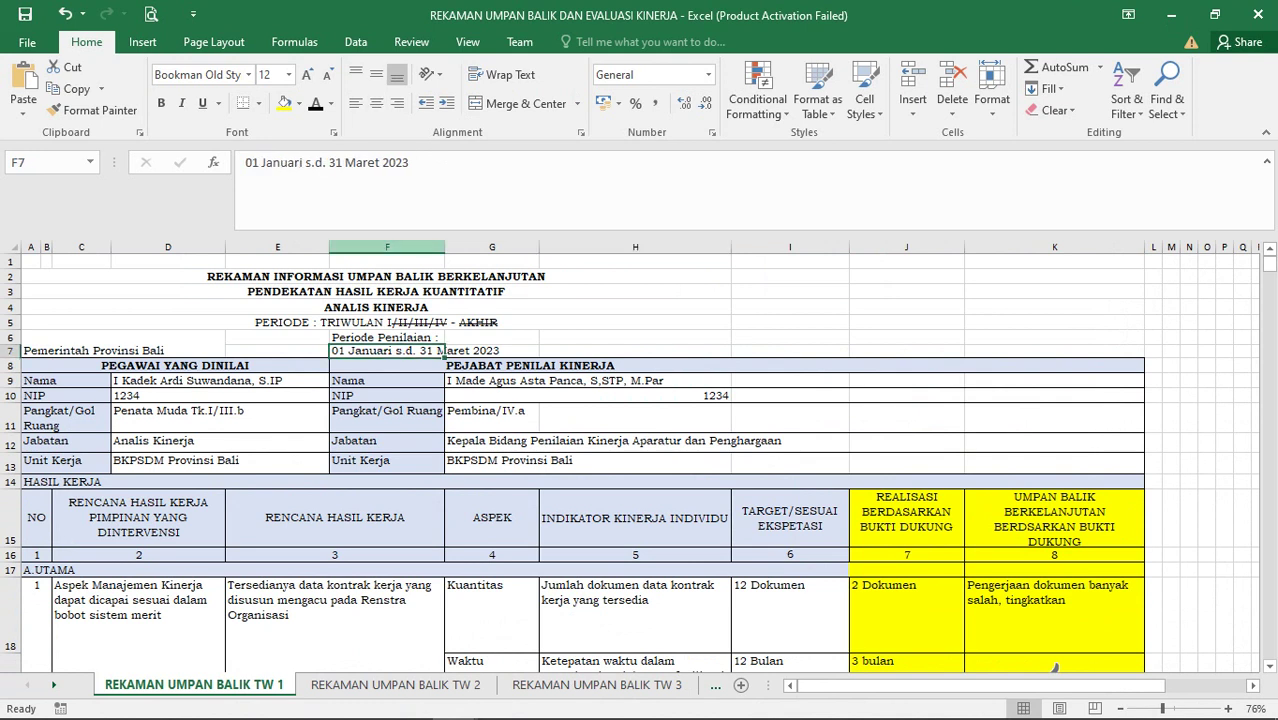
pyautogui.moveTo(414, 163); pyautogui.dragTo(244, 163)
pyautogui.rightClick(272, 161)
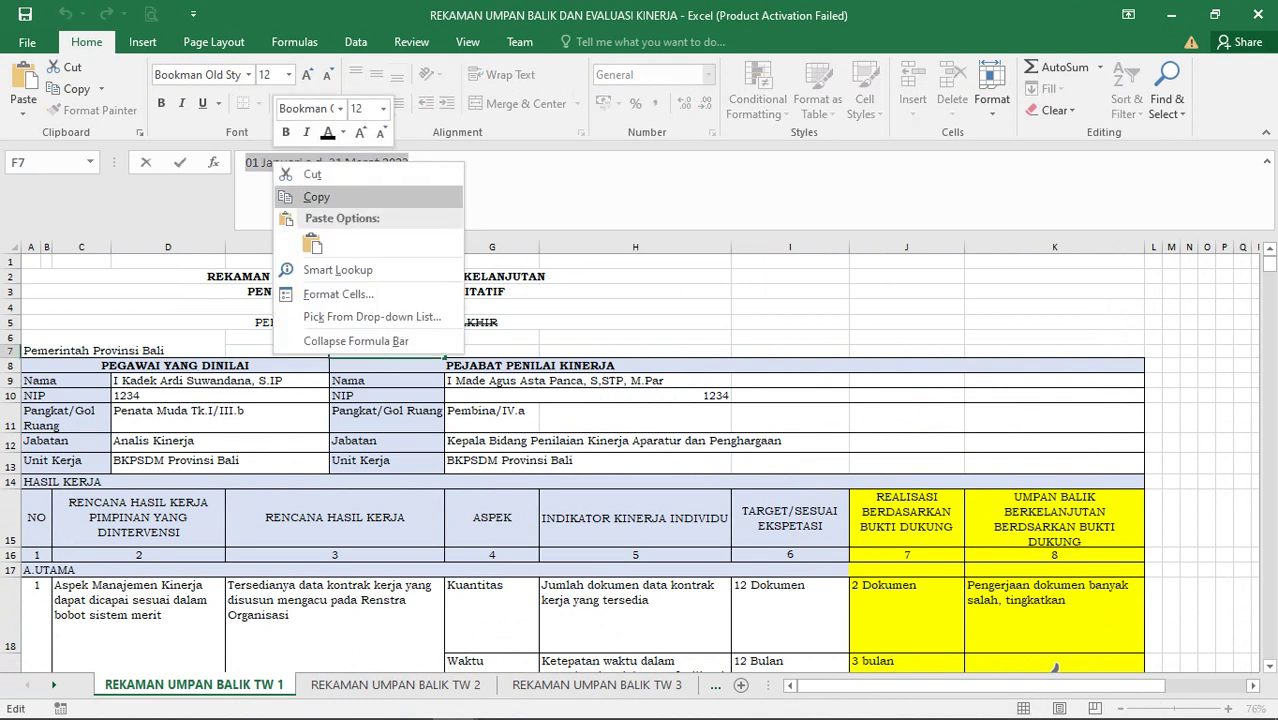
pyautogui.click(316, 197)
# Replace the Periode Penilaian in E7 of the SKP workbook's TW 1 sheet with the copied 01 Januari s.d. 31 Maret 2023
pyautogui.click(1171, 15)
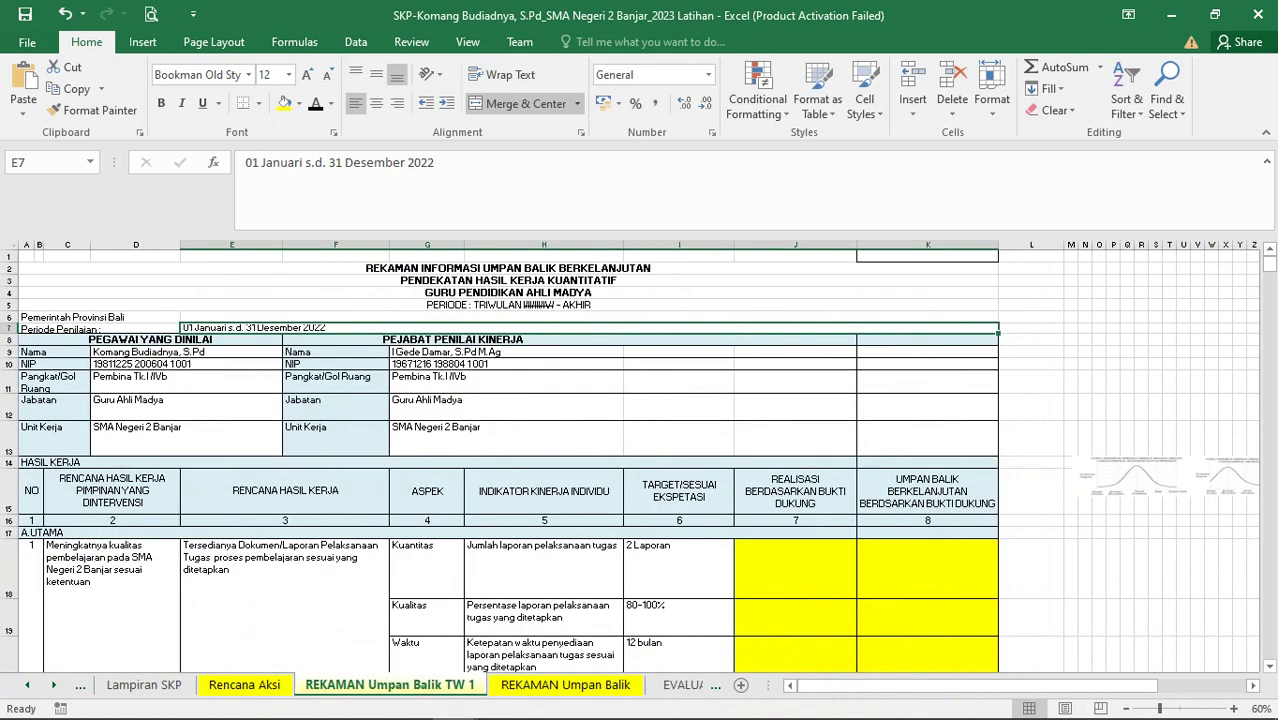
pyautogui.click(425, 162)
pyautogui.moveTo(425, 162); pyautogui.dragTo(245, 162)
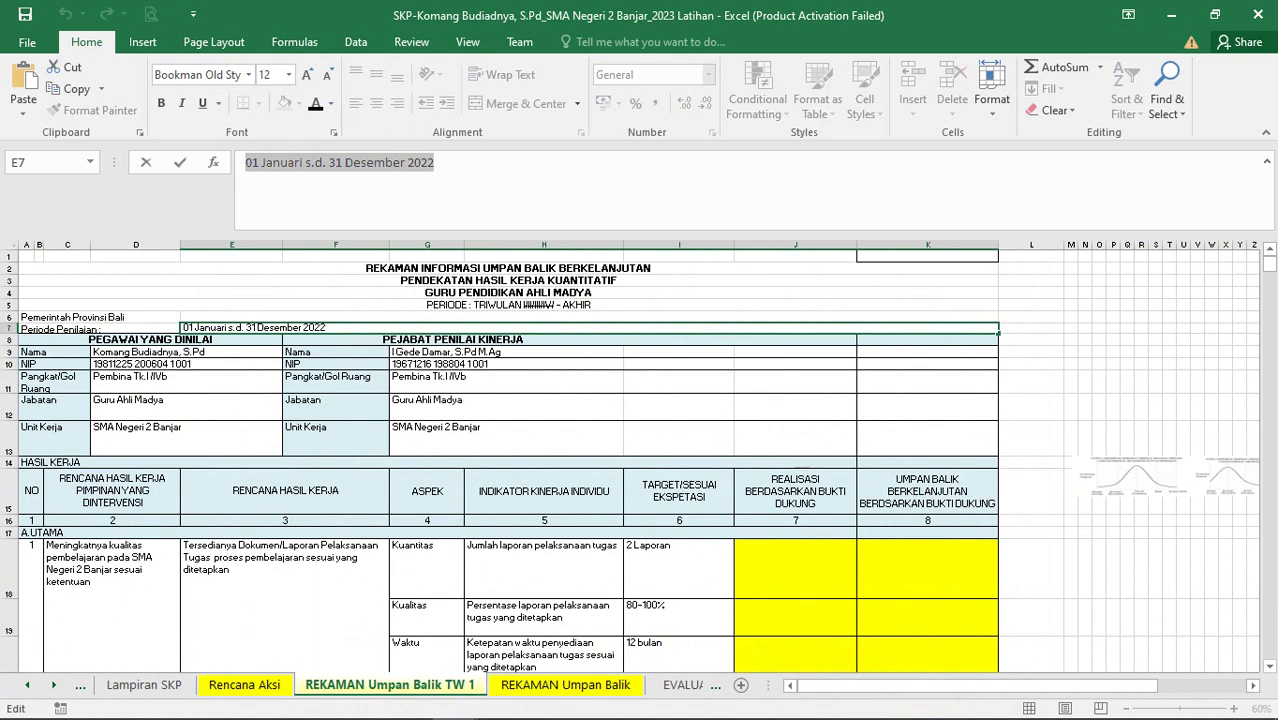
pyautogui.hotkey('ctrl', 'v')
pyautogui.press('Return')
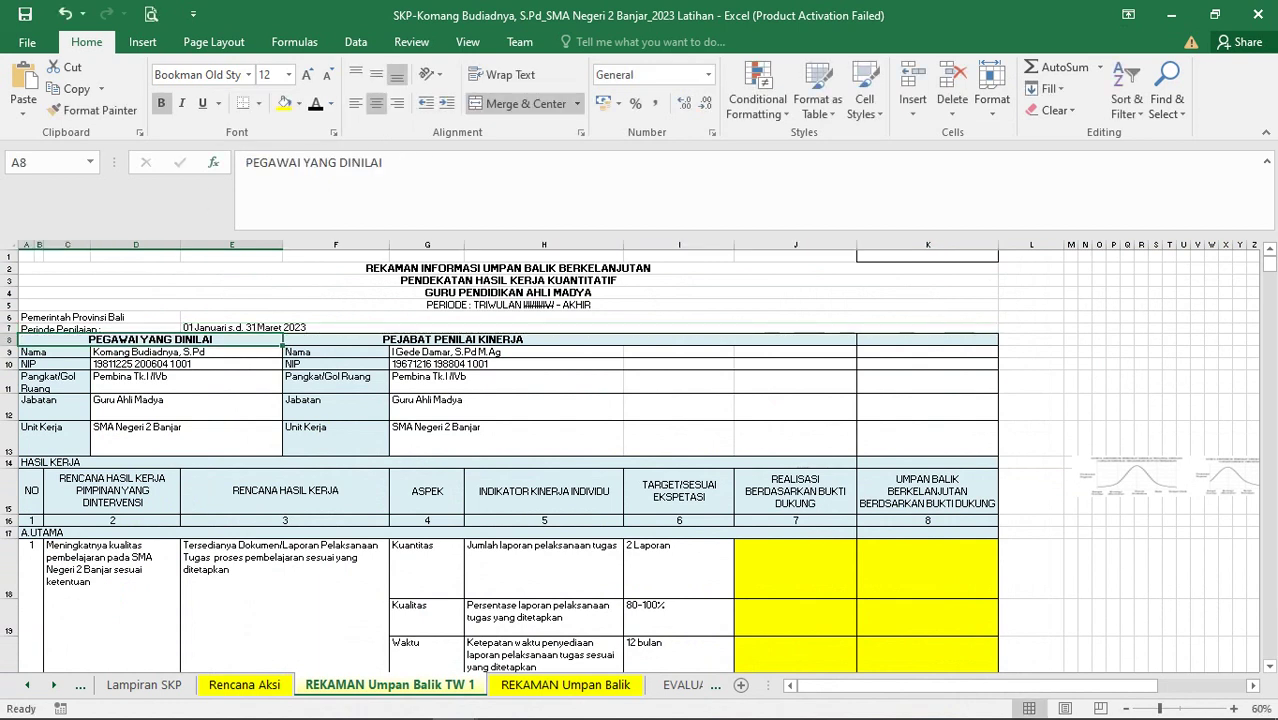
pyautogui.moveTo(283, 341)
pyautogui.mouseDown()
pyautogui.moveTo(283, 368)
pyautogui.moveTo(283, 353)
pyautogui.mouseUp()
pyautogui.click(687, 422)
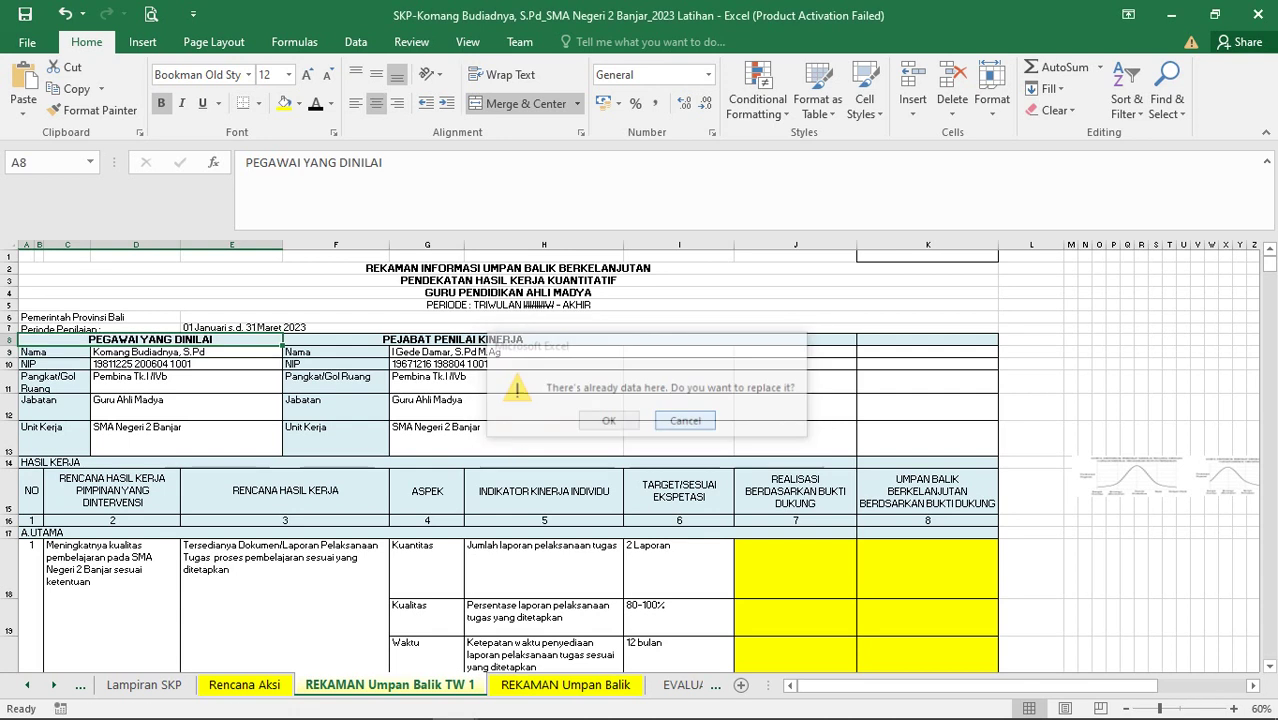
# On the Rencana Aksi sheet, fill the target cells for months 1 to 3 yellow from row 19 to row 53
pyautogui.scroll(-3, 687, 440)
pyautogui.scroll(-1, 629, 461)
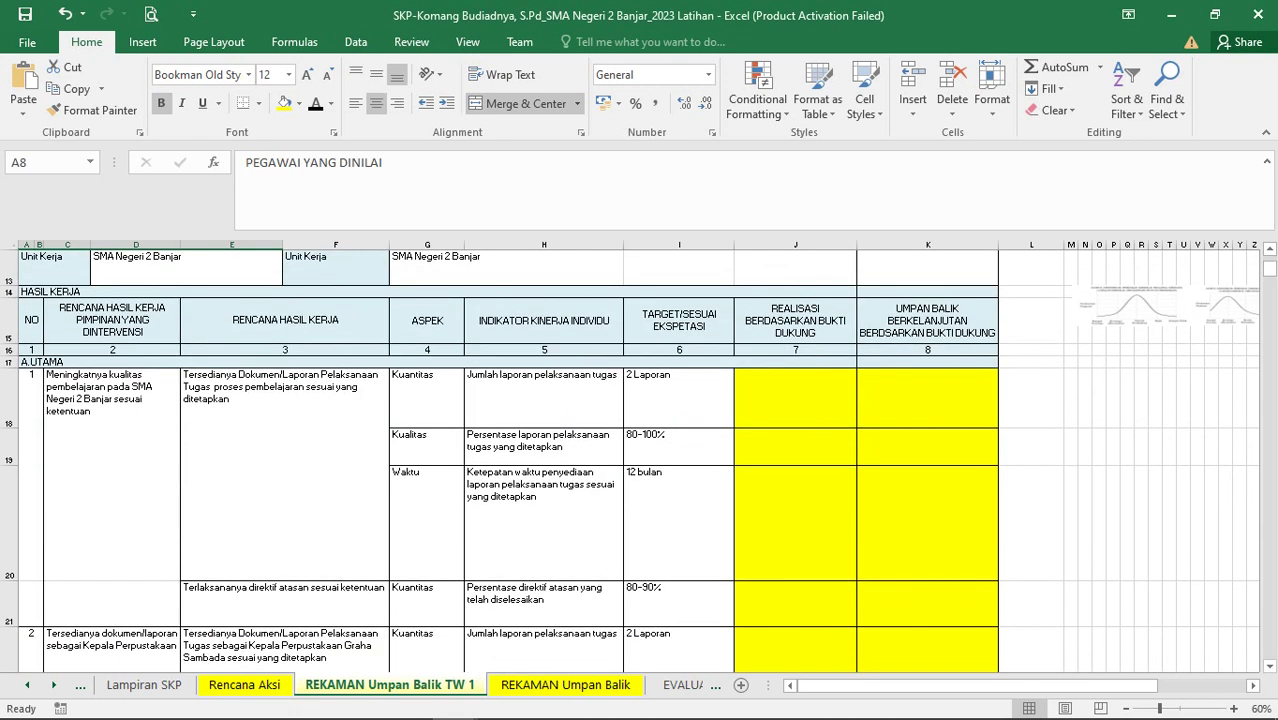
pyautogui.click(795, 399)
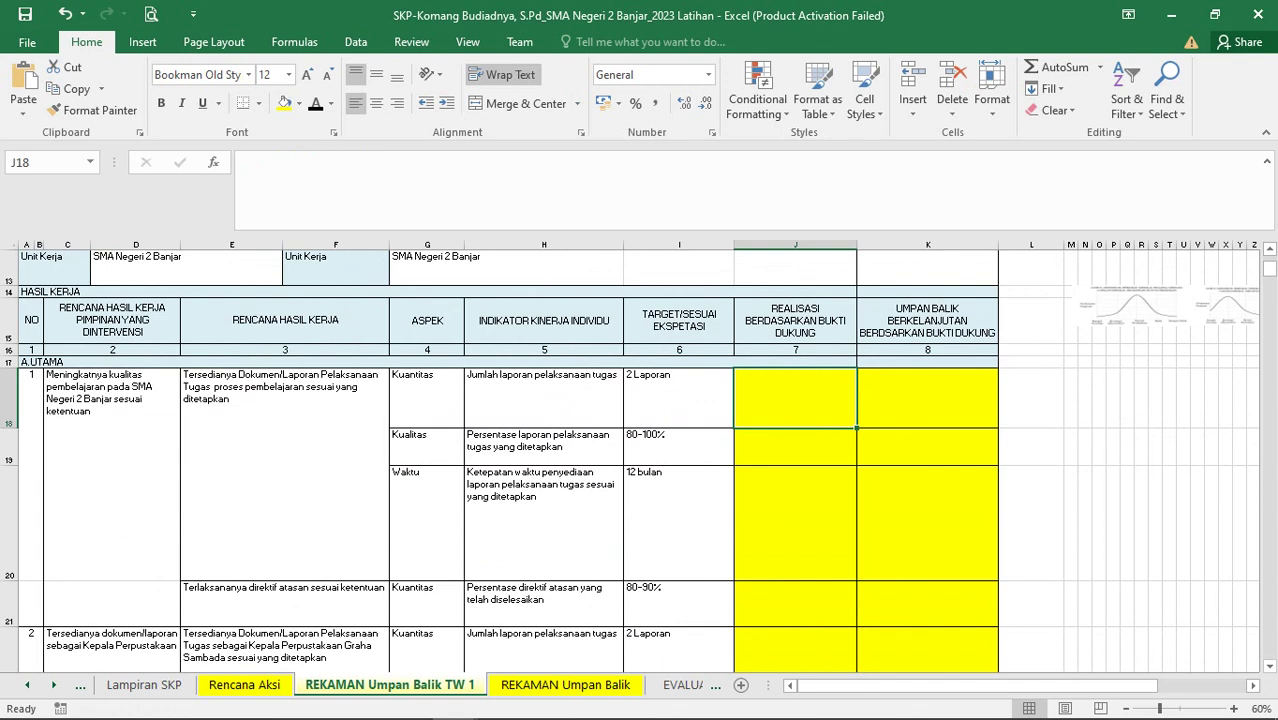
pyautogui.click(244, 685)
pyautogui.scroll(5, 640, 450)
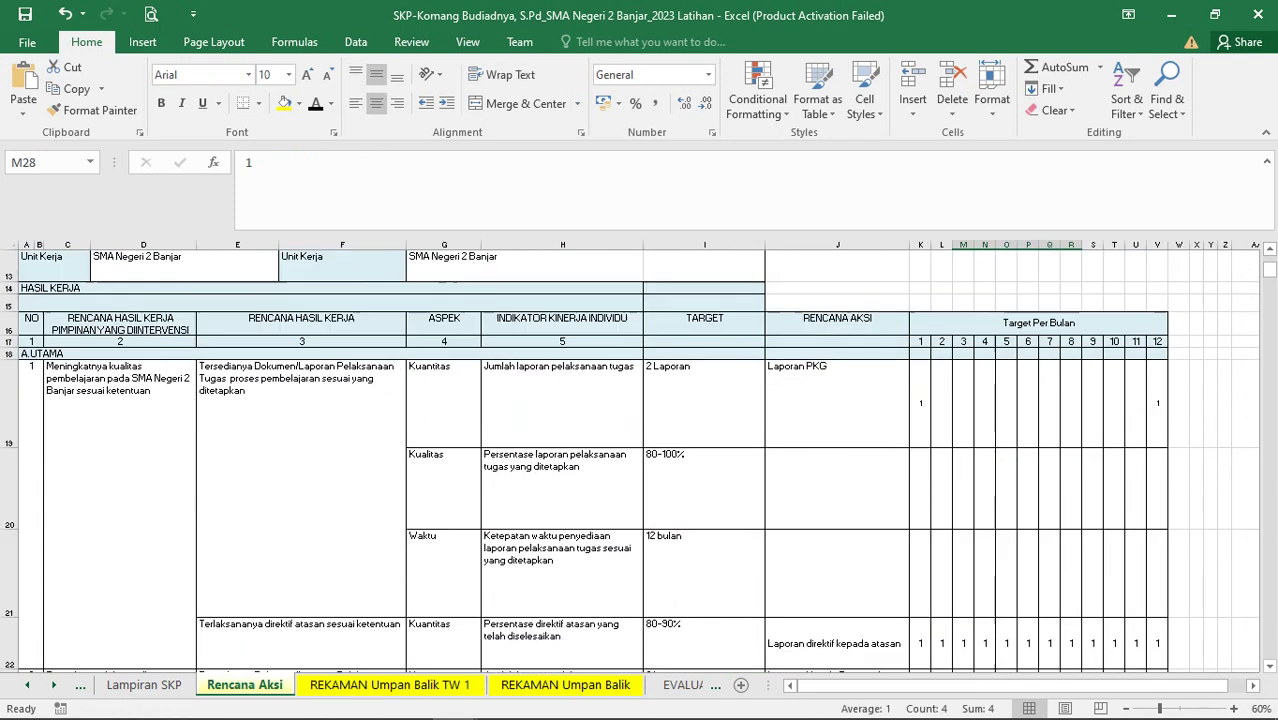
pyautogui.hotkey('ctrl', 'pagedown')
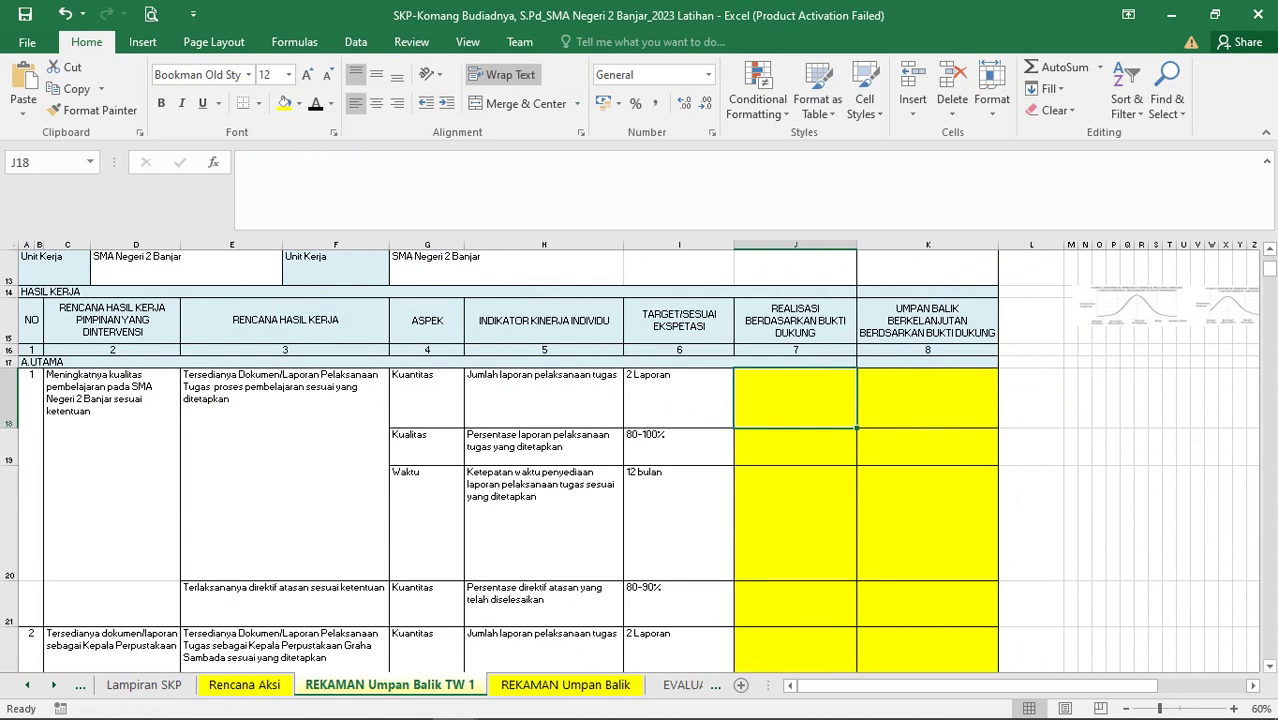
pyautogui.hotkey('ctrl', 'pageup')
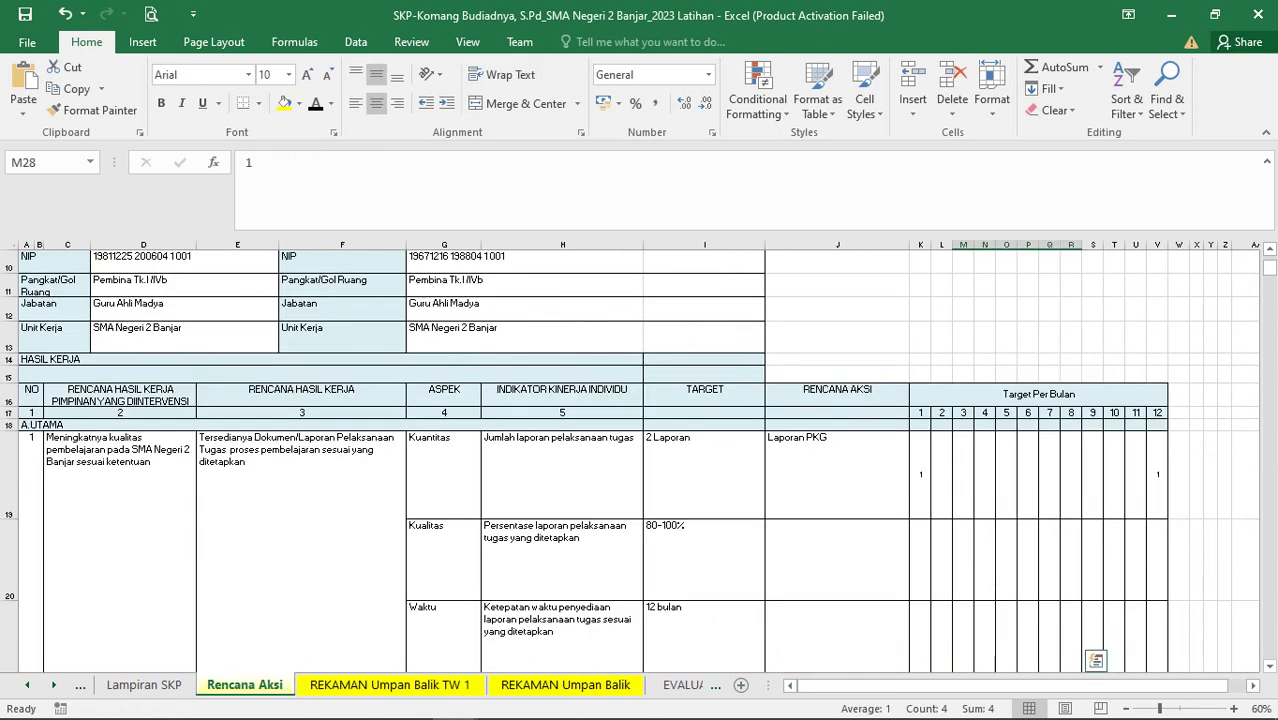
pyautogui.moveTo(920, 470); pyautogui.dragTo(975, 337)
pyautogui.click(285, 104)
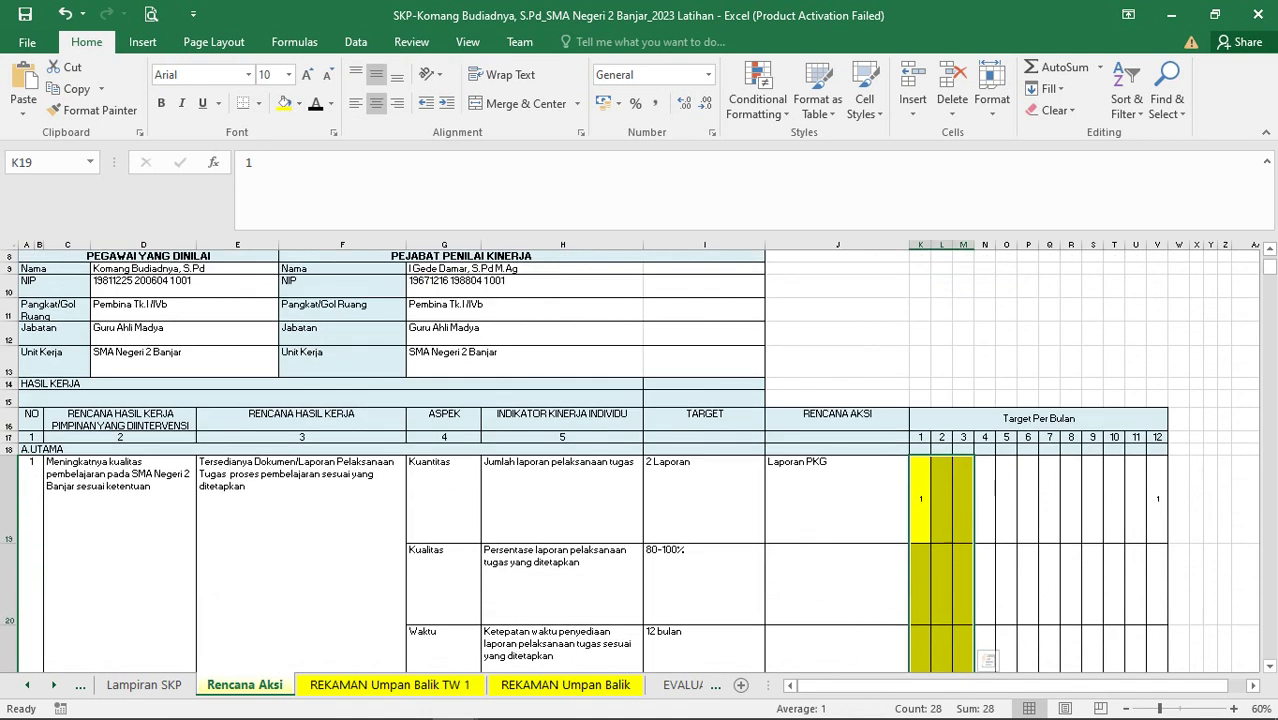
# Fill the target cells for months 4 to 6 green from row 19 to row 53 on the Rencana Aksi sheet
pyautogui.moveTo(985, 500); pyautogui.dragTo(1037, 555)
pyautogui.click(298, 104)
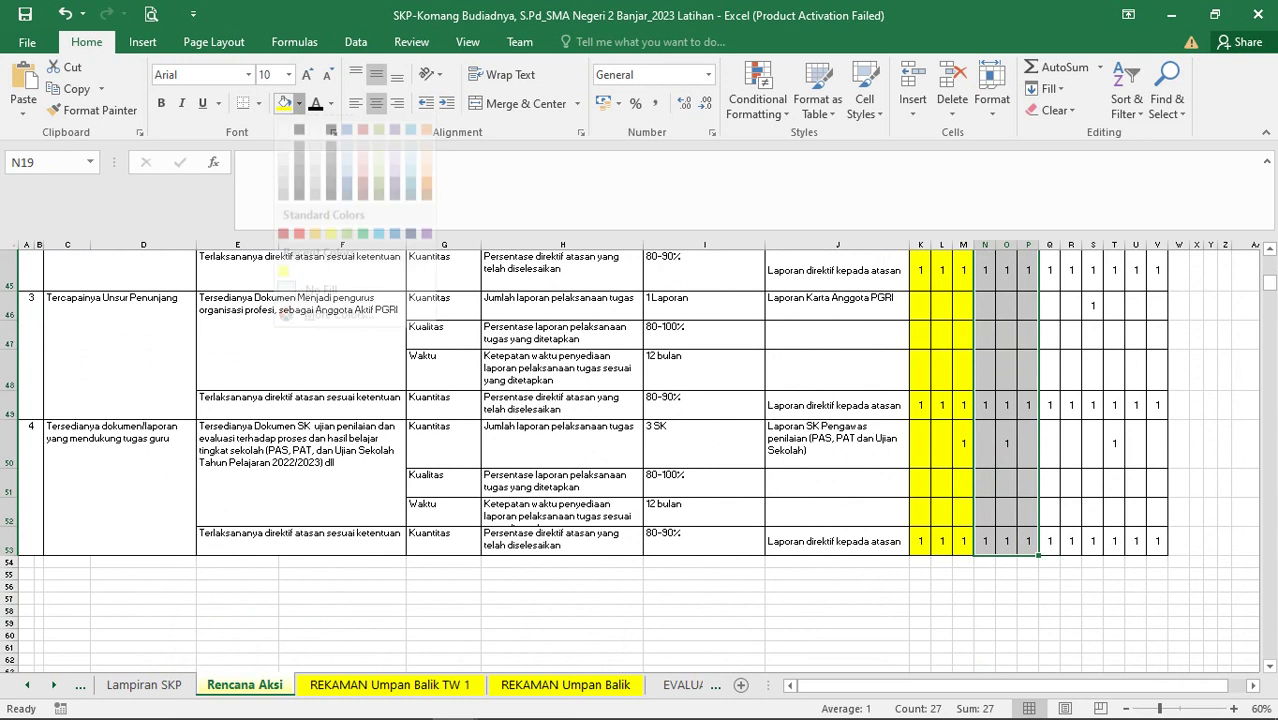
pyautogui.click(379, 146)
pyautogui.scroll(12, 640, 460)
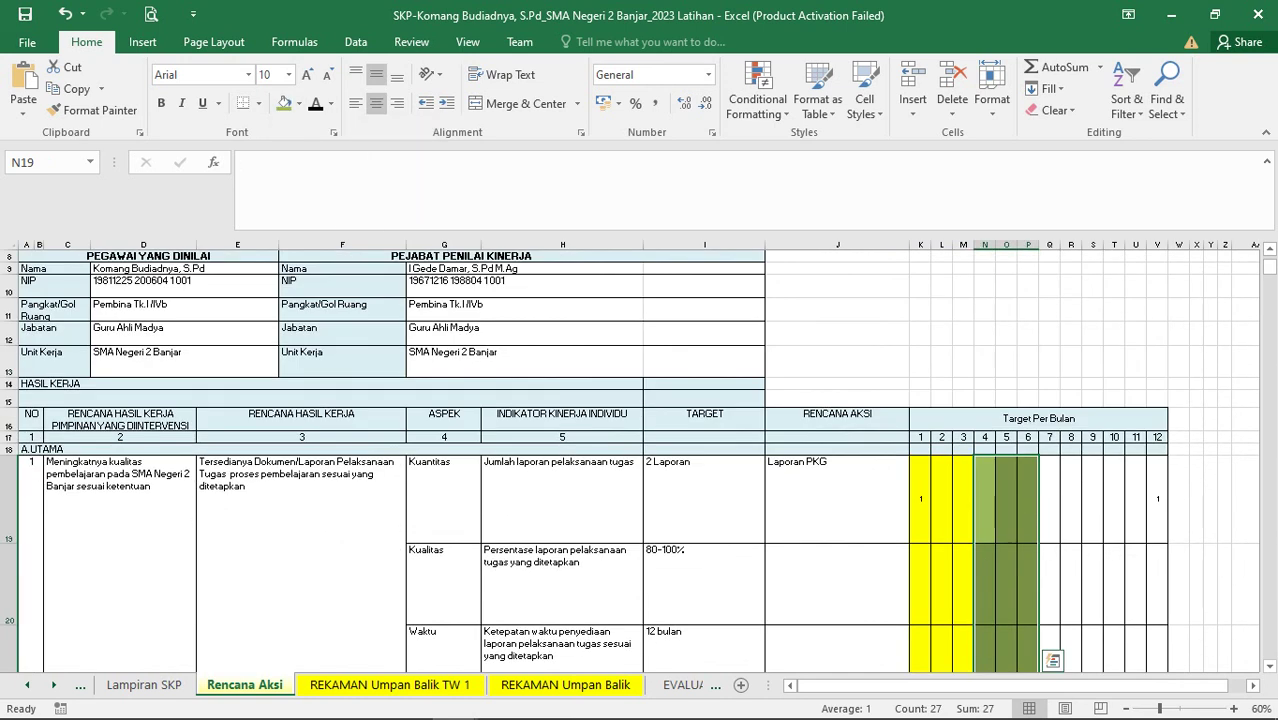
pyautogui.click(838, 500)
pyautogui.click(920, 500)
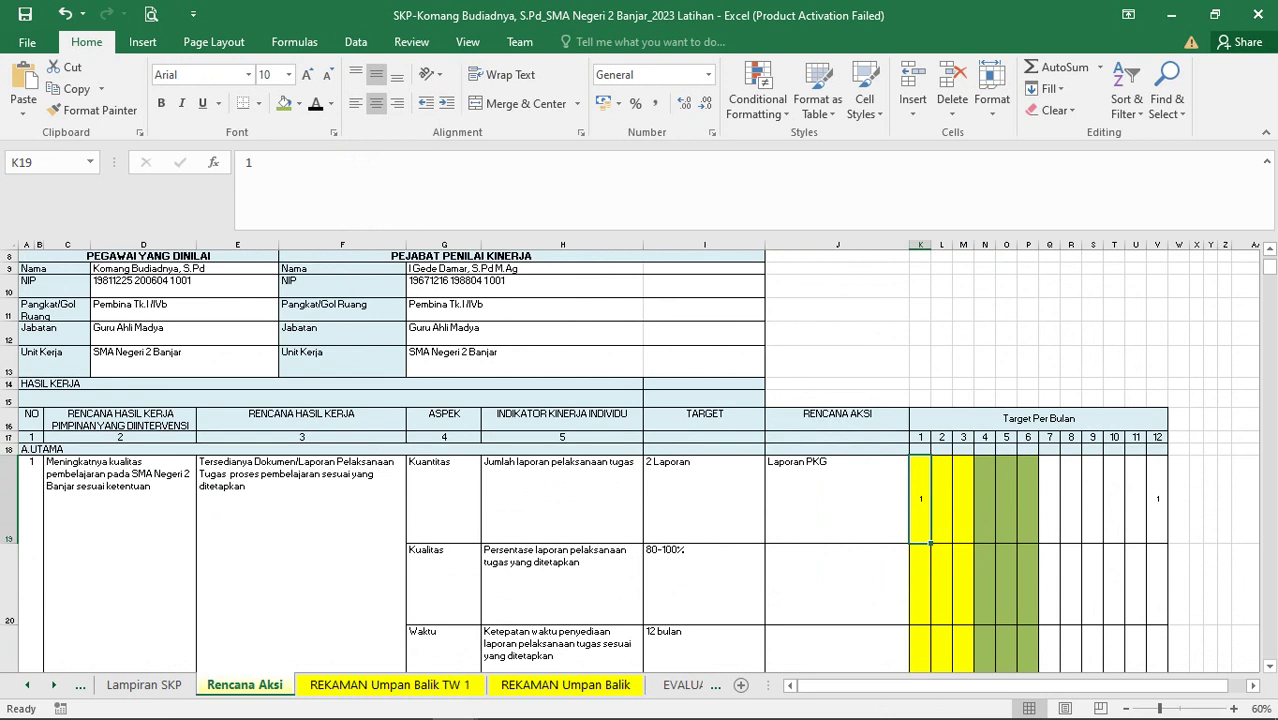
# Enter 1 Laporan as the realisation of the first Kuantitas indicator in J18 of the REKAMAN Umpan Balik TW 1 sheet
pyautogui.click(389, 685)
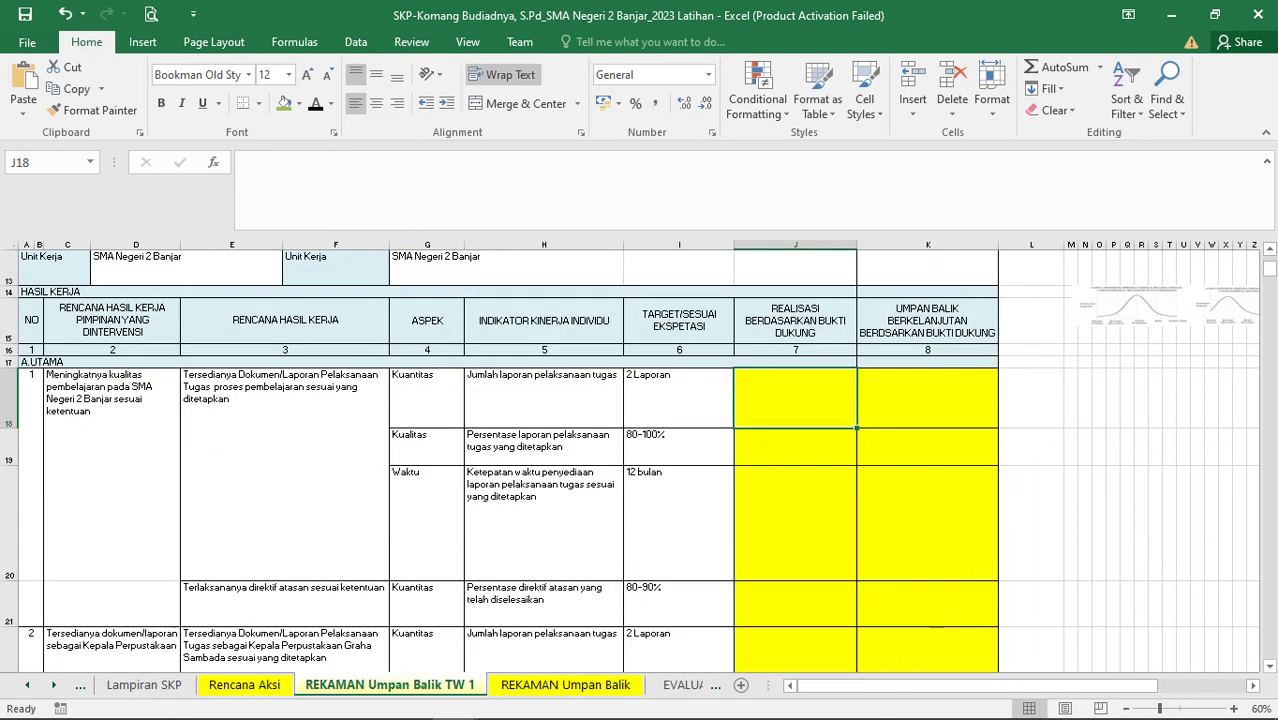
pyautogui.write('1')
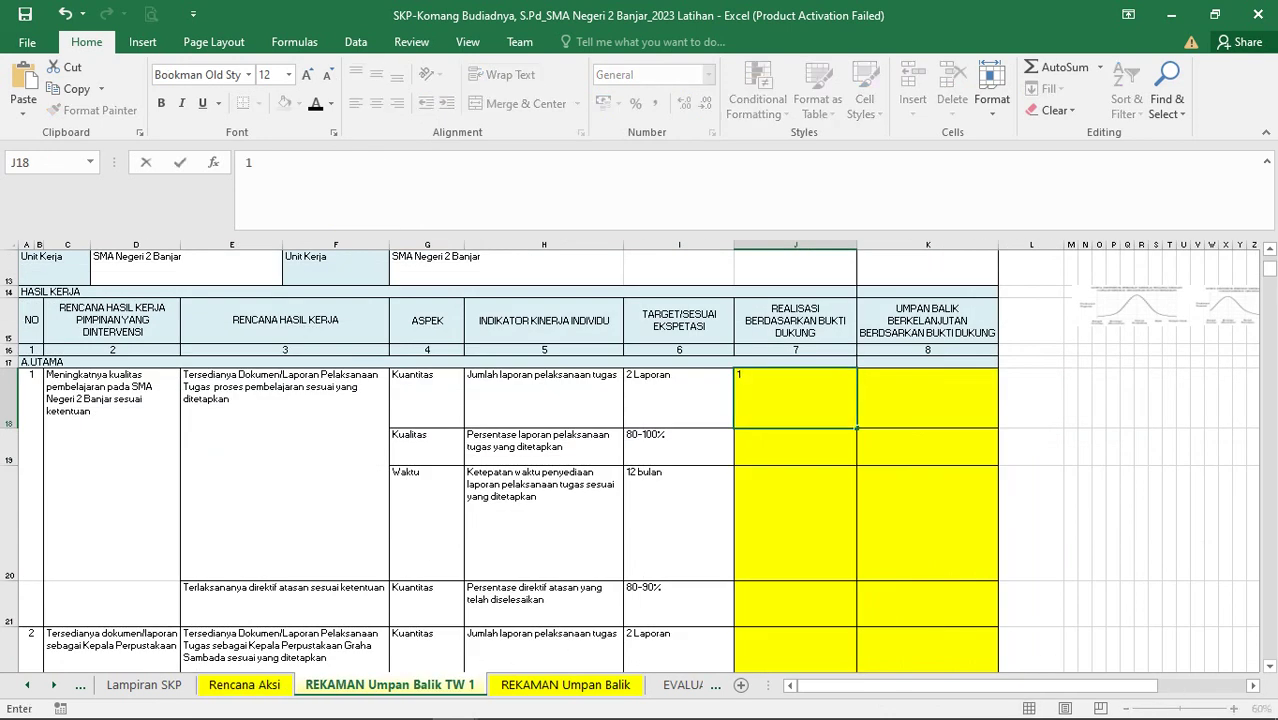
pyautogui.write(' Lpaora')
pyautogui.press('BackSpace')
pyautogui.press('BackSpace')
pyautogui.press('BackSpace')
pyautogui.press('BackSpace')
pyautogui.press('BackSpace')
pyautogui.press('BackSpace')
pyautogui.press('BackSpace')
pyautogui.write('Laporan')
pyautogui.press('Tab')
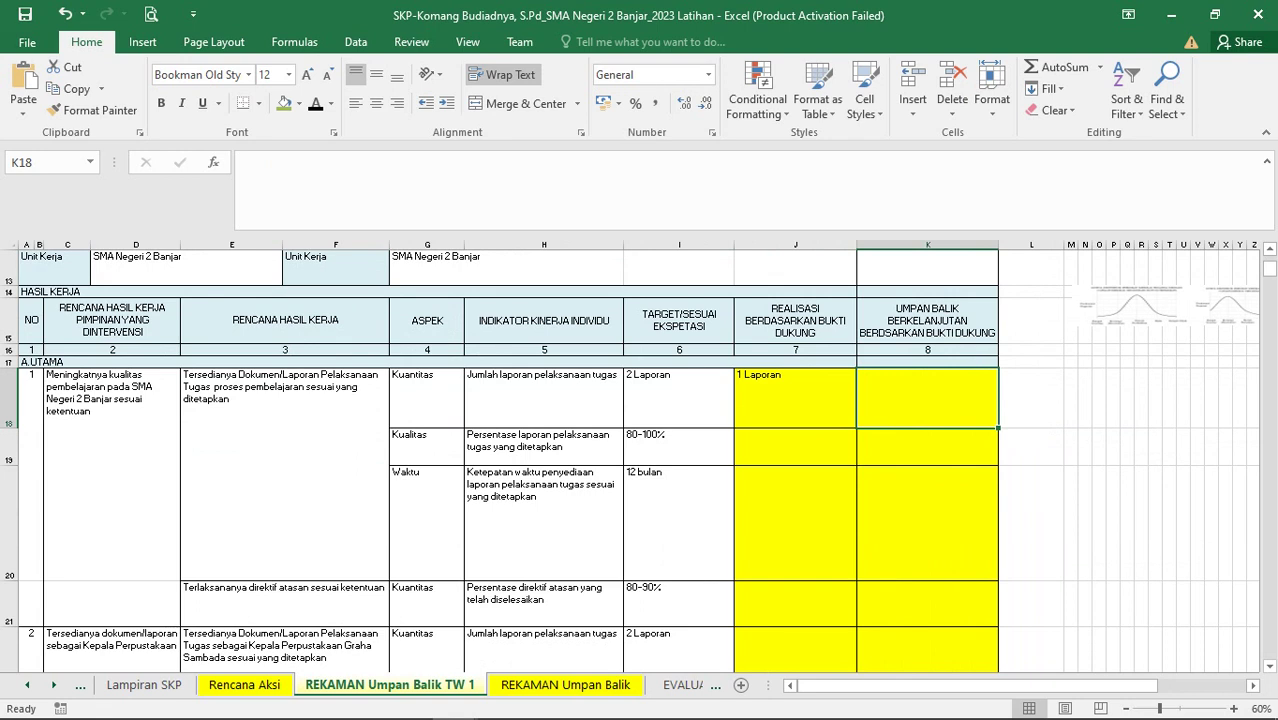
# Enter the feedback "Laporan sudah dikerjakan dengan baik, tetapi, masih ada dokumen yang kurang mesti dilengkapi" in K18
pyautogui.write('Lapo')
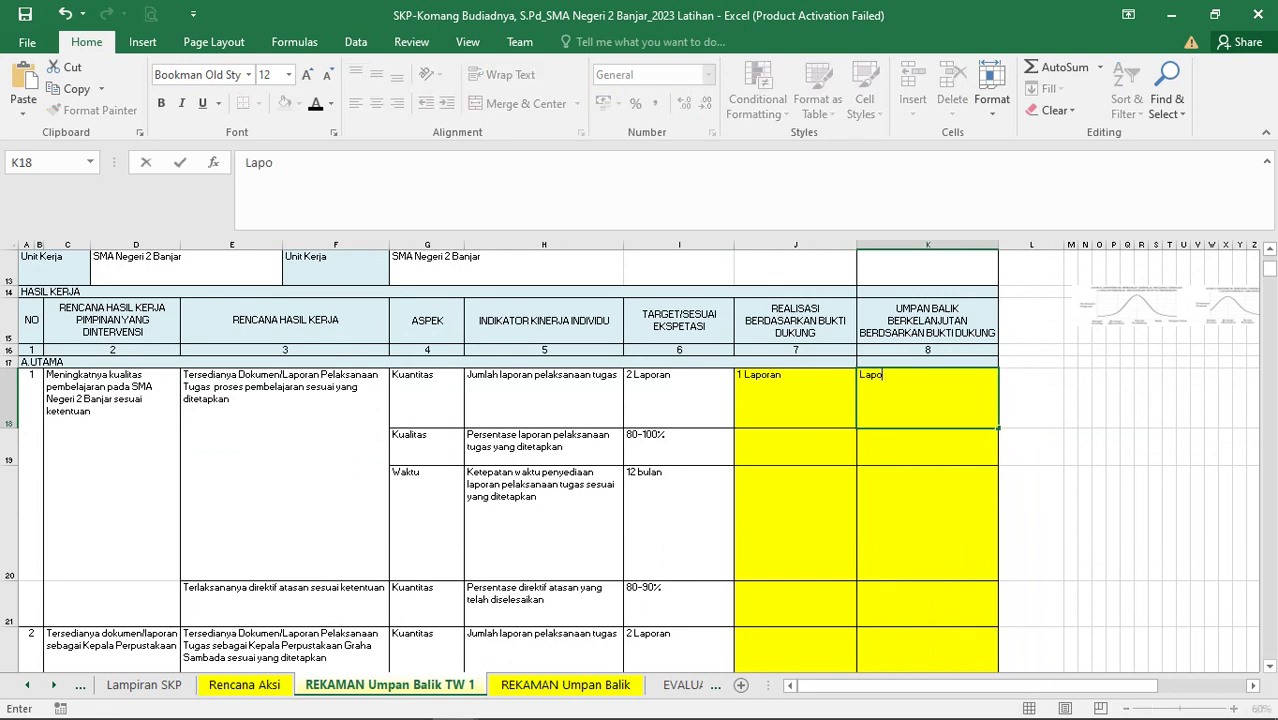
pyautogui.write('ran sudh')
pyautogui.press('BackSpace')
pyautogui.write('ad')
pyautogui.press('BackSpace')
pyautogui.write('h dikerjakan')
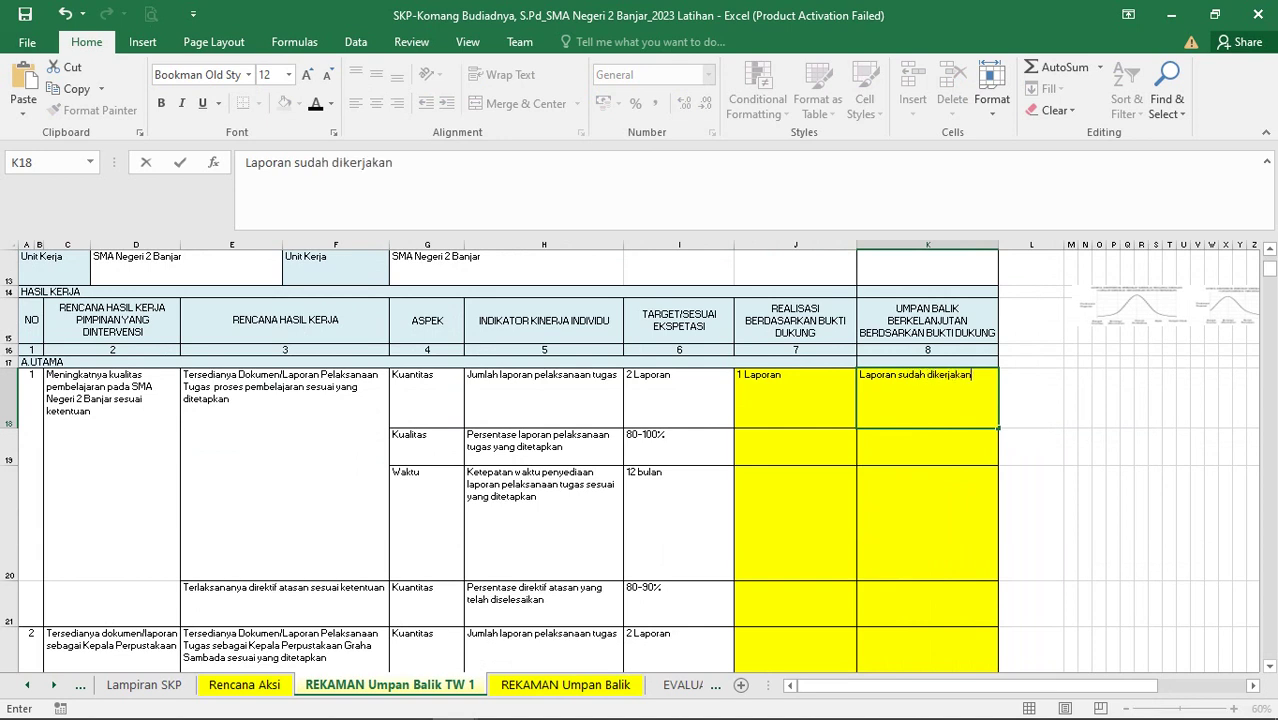
pyautogui.write(' dengan baik')
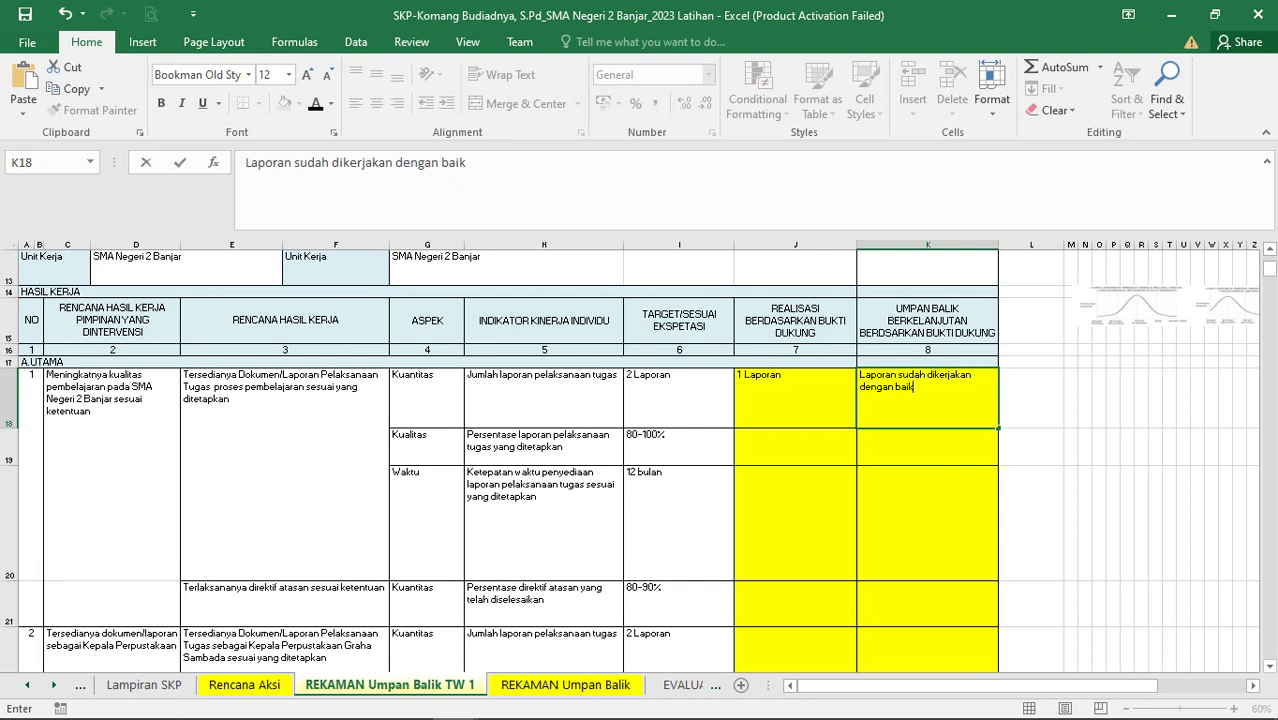
pyautogui.write(', tetapi, masih ada')
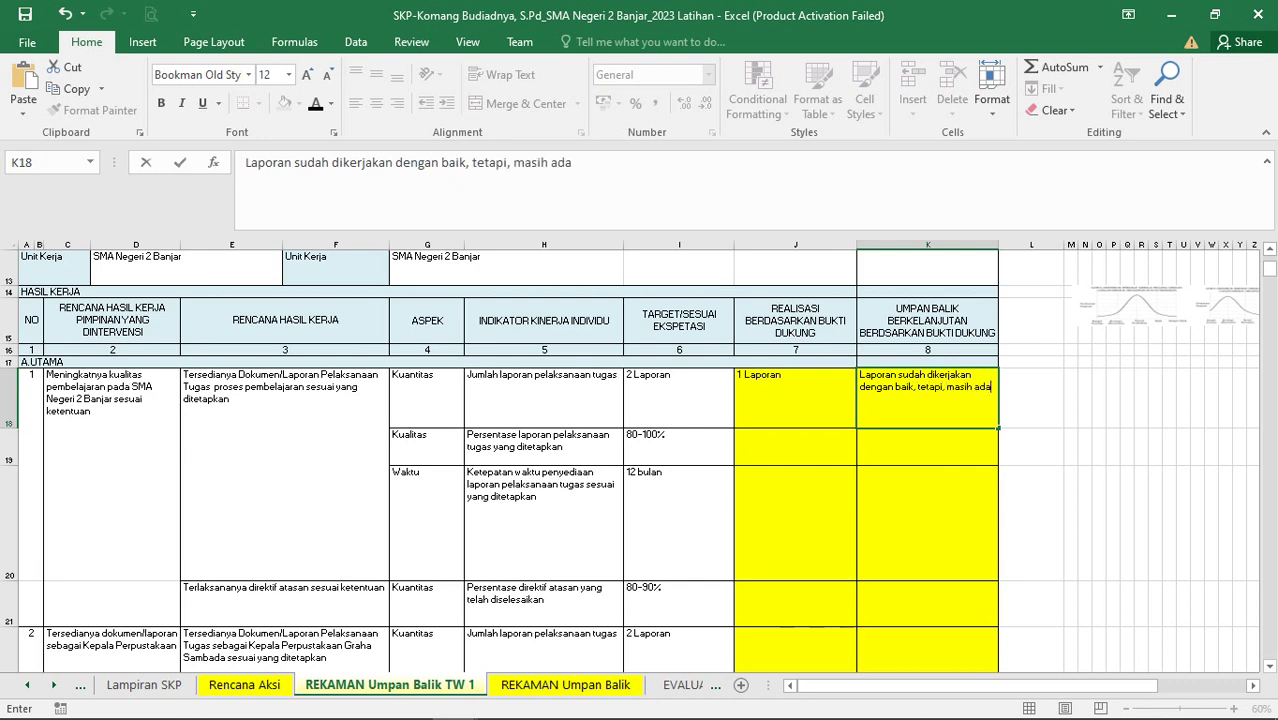
pyautogui.write(' dikuemn')
pyautogui.press('BackSpace')
pyautogui.press('BackSpace')
pyautogui.press('BackSpace')
pyautogui.press('BackSpace')
pyautogui.press('BackSpace')
pyautogui.press('BackSpace')
pyautogui.write('okuemn')
pyautogui.press('BackSpace')
pyautogui.press('BackSpace')
pyautogui.press('BackSpace')
pyautogui.write('umen yang k')
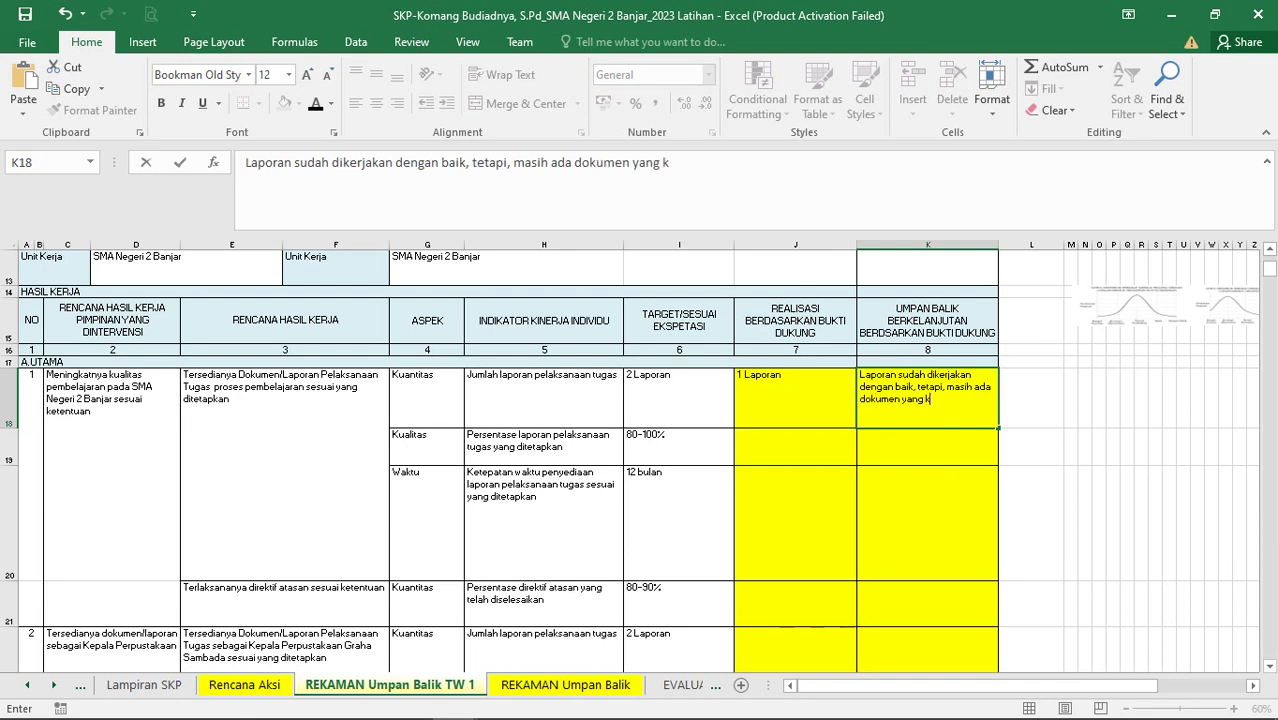
pyautogui.write('urang mesti l')
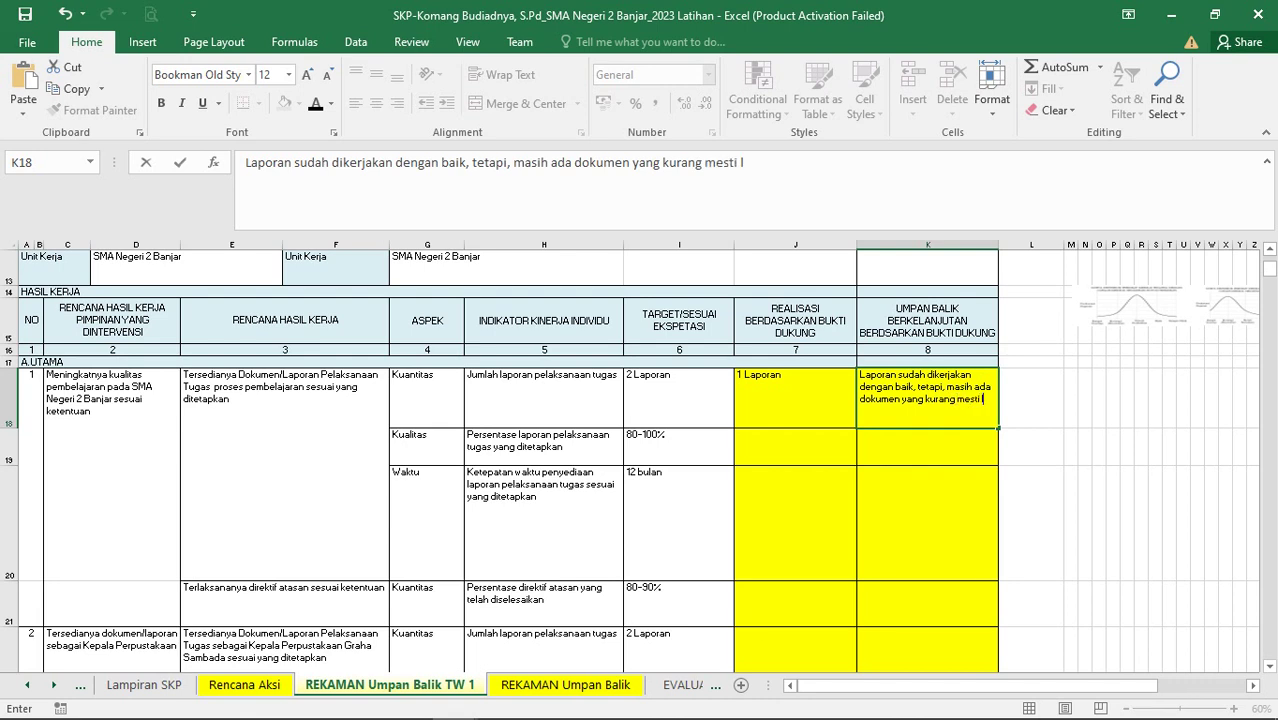
pyautogui.write('dilengkap')
pyautogui.press('Return')
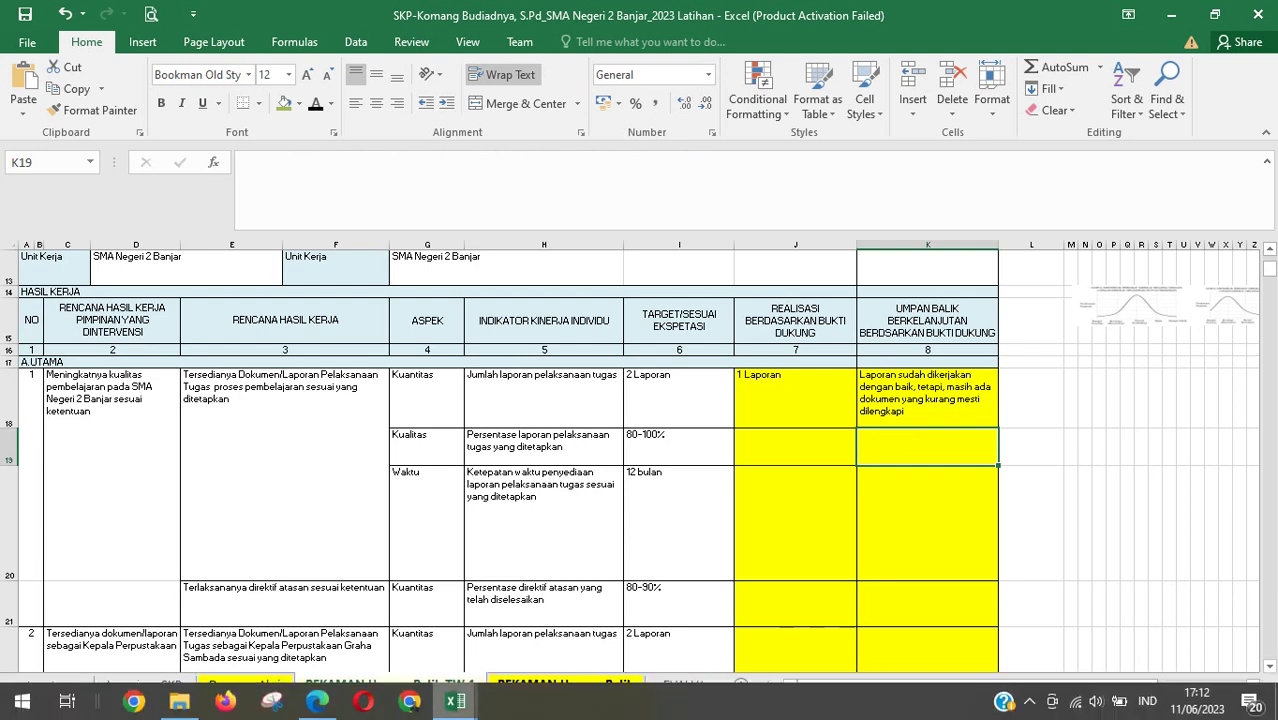
# Check which aspects the REKAMAN UMPAN BALIK DAN EVALUASI KINERJA template lists for the first work result on its TW 1 sheet
pyautogui.moveTo(455, 701)
pyautogui.click(354, 620)
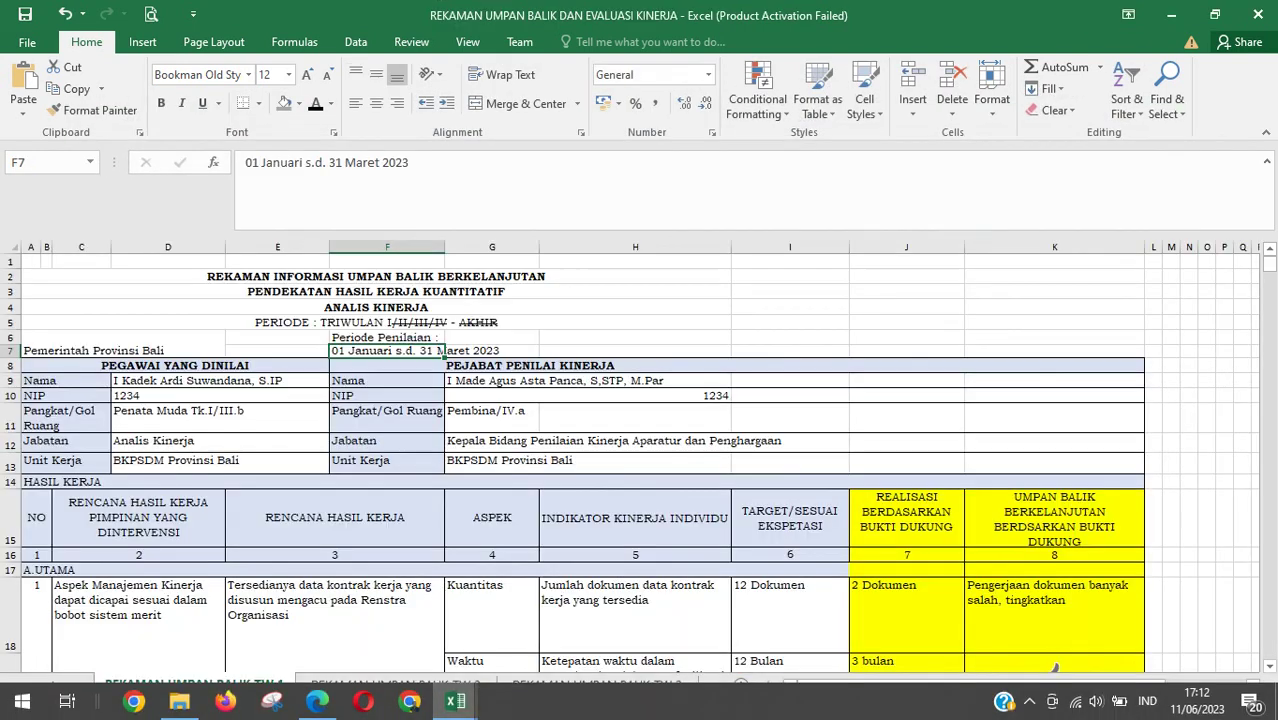
pyautogui.scroll(-1, 638, 460)
pyautogui.click(491, 556)
pyautogui.scroll(-2, 491, 556)
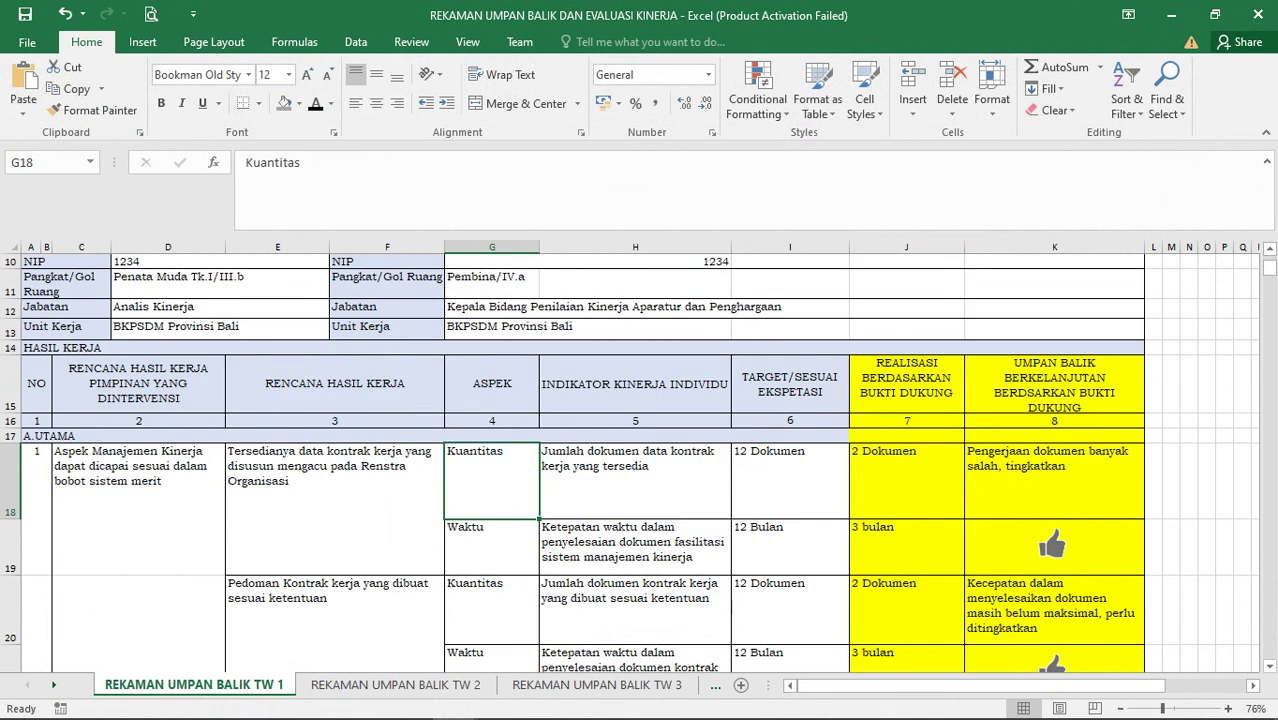
pyautogui.click(491, 552)
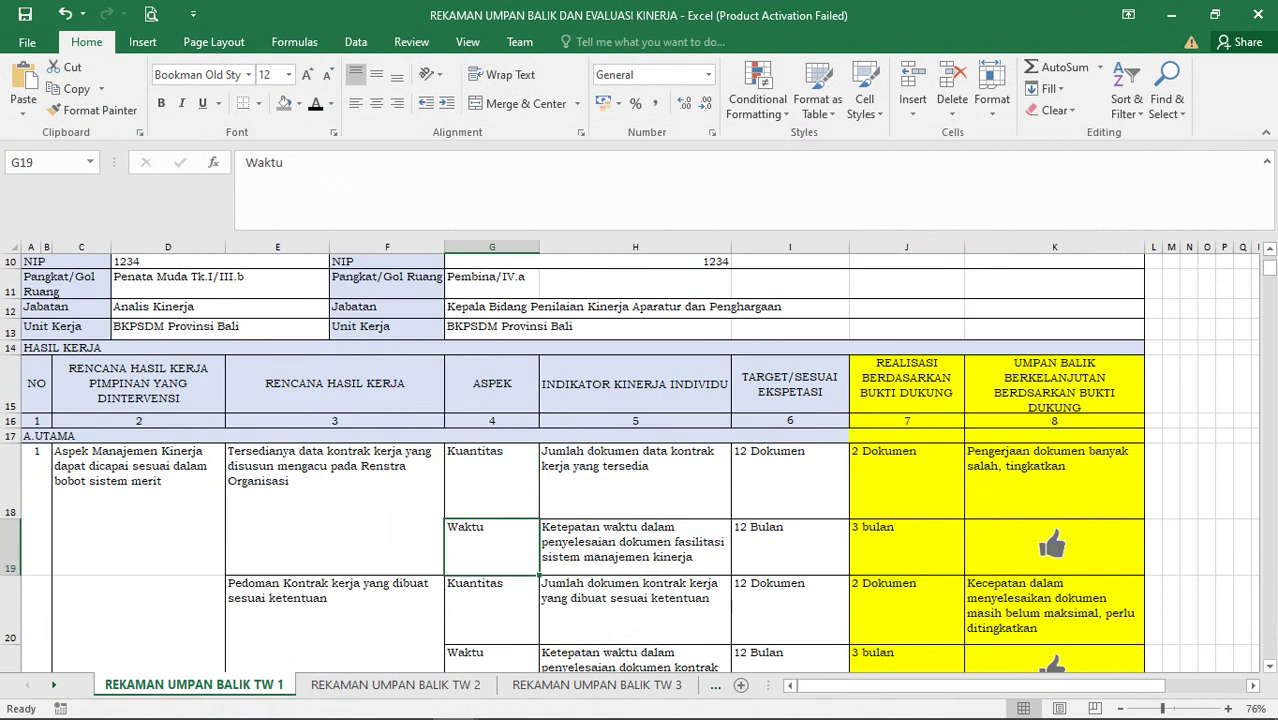
# Return to the SKP workbook and hide row 19 (Kualitas) and row 21 (direktif atasan) of the first main work result on the TW 1 sheet
pyautogui.moveTo(455, 701)
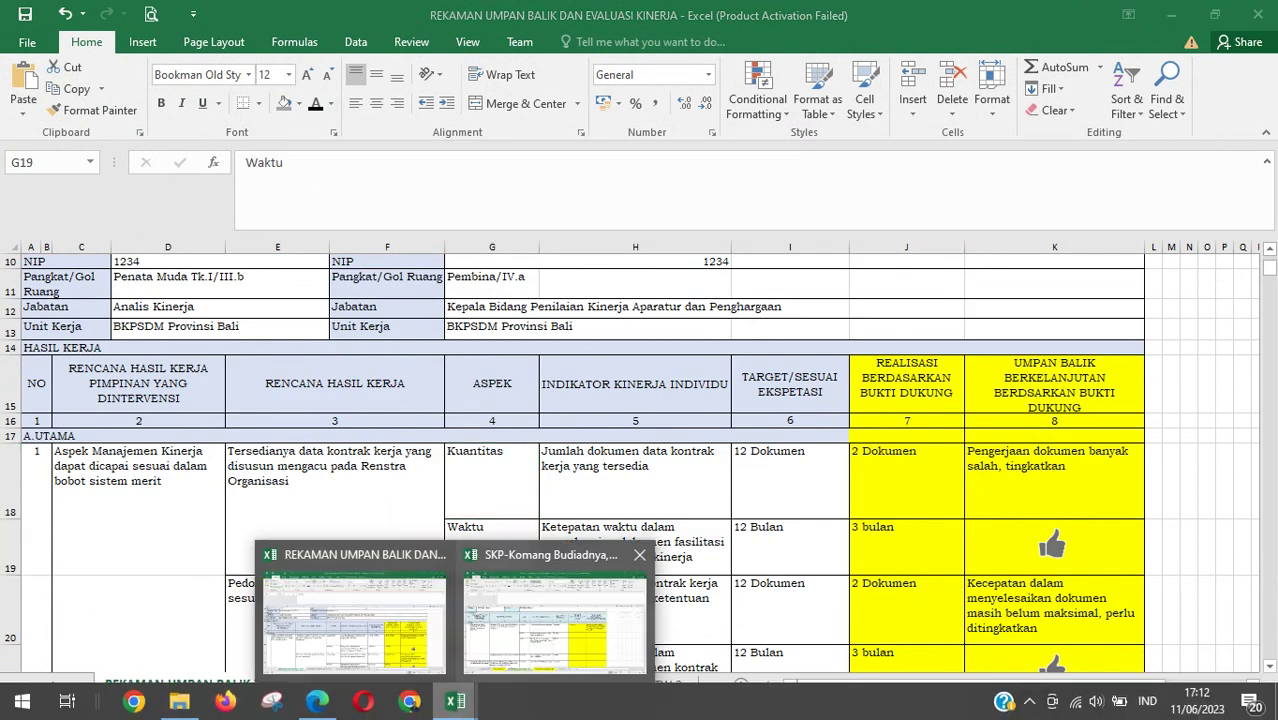
pyautogui.click(555, 615)
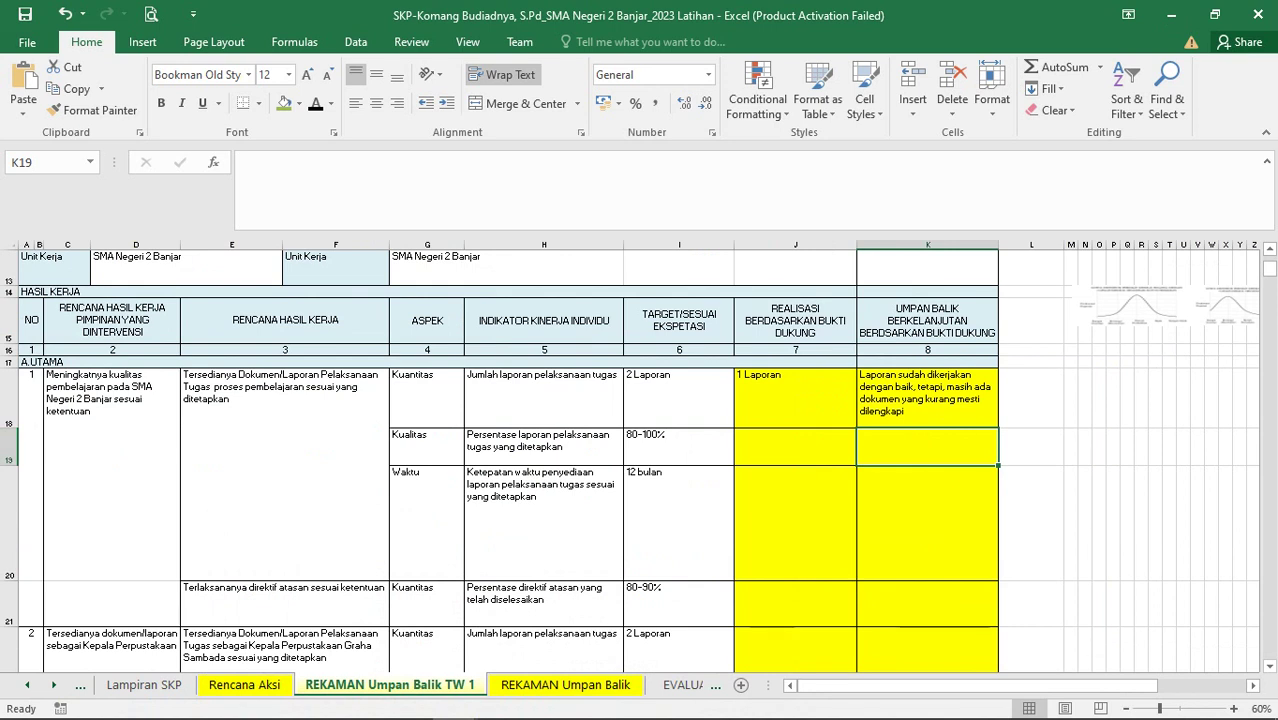
pyautogui.click(9, 447)
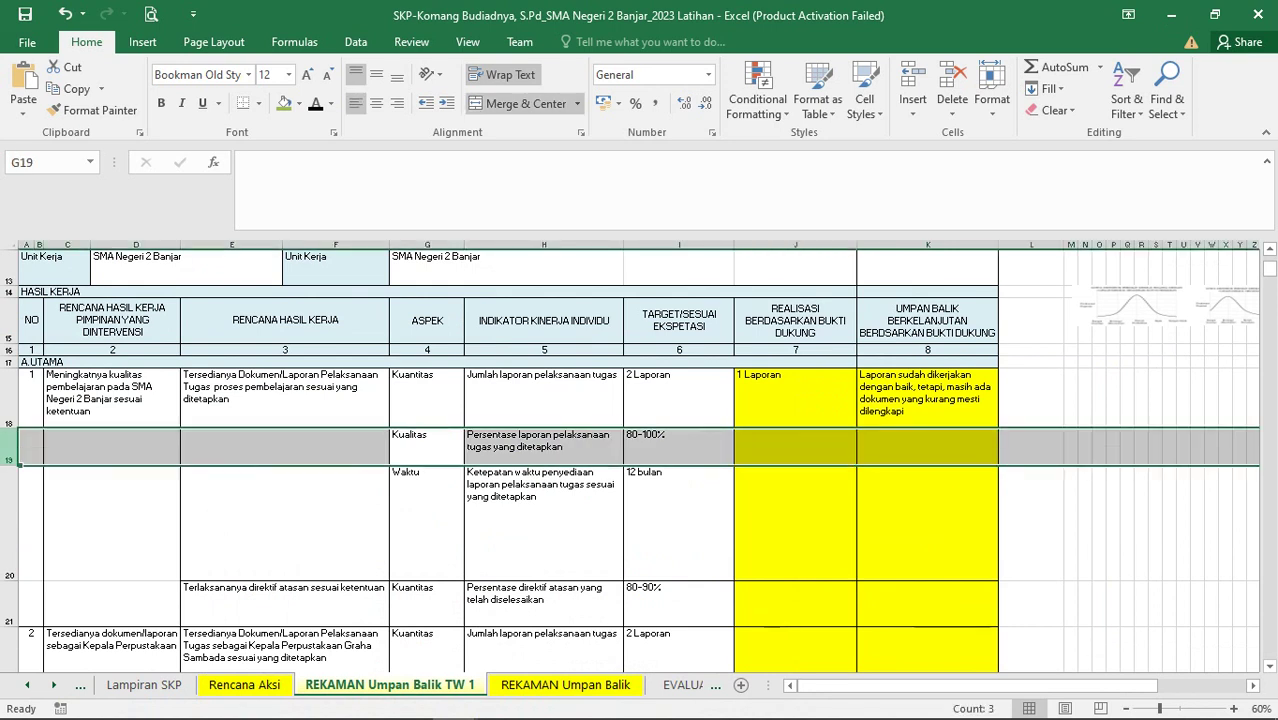
pyautogui.rightClick(9, 446)
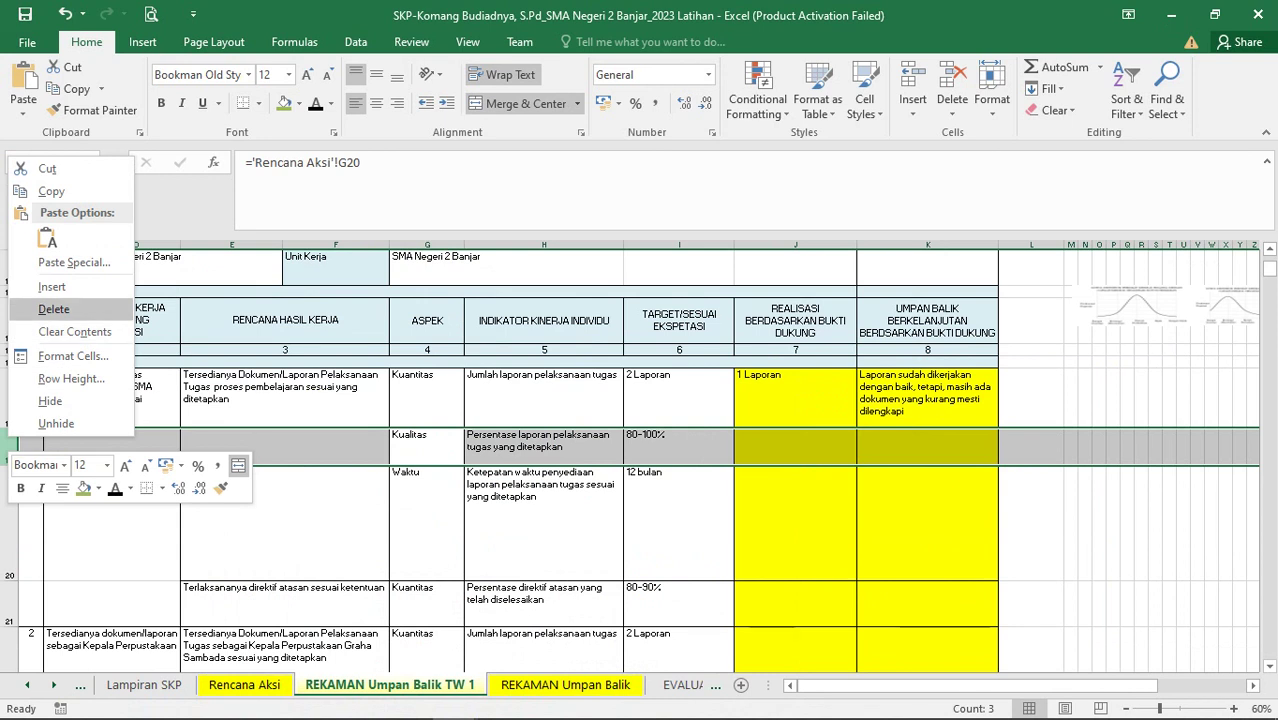
pyautogui.click(50, 401)
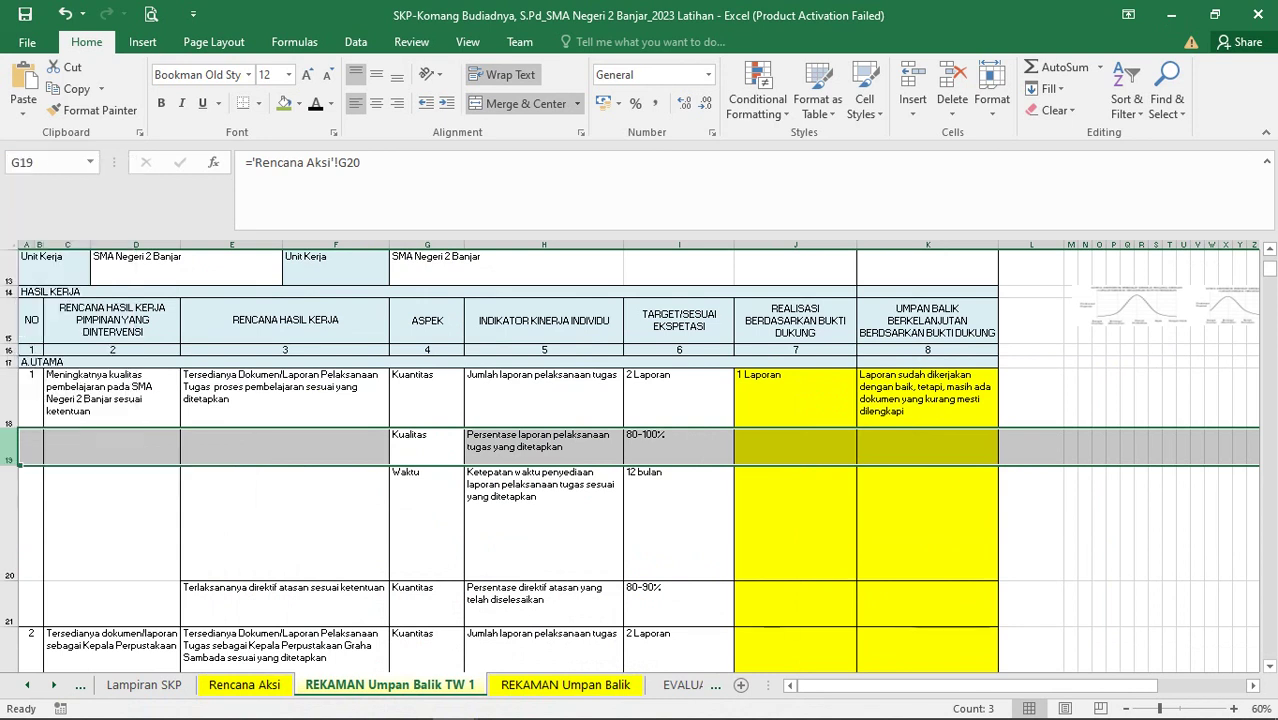
pyautogui.click(9, 566)
pyautogui.rightClick(9, 566)
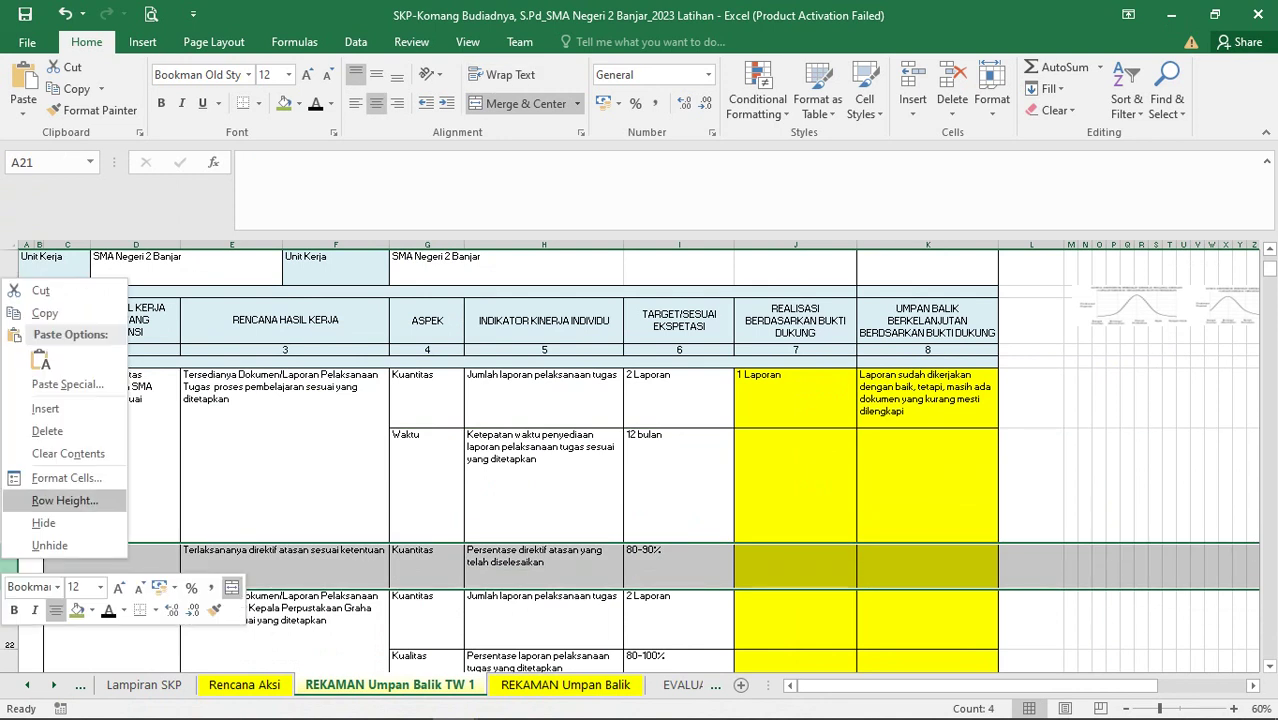
pyautogui.click(48, 520)
pyautogui.click(427, 398)
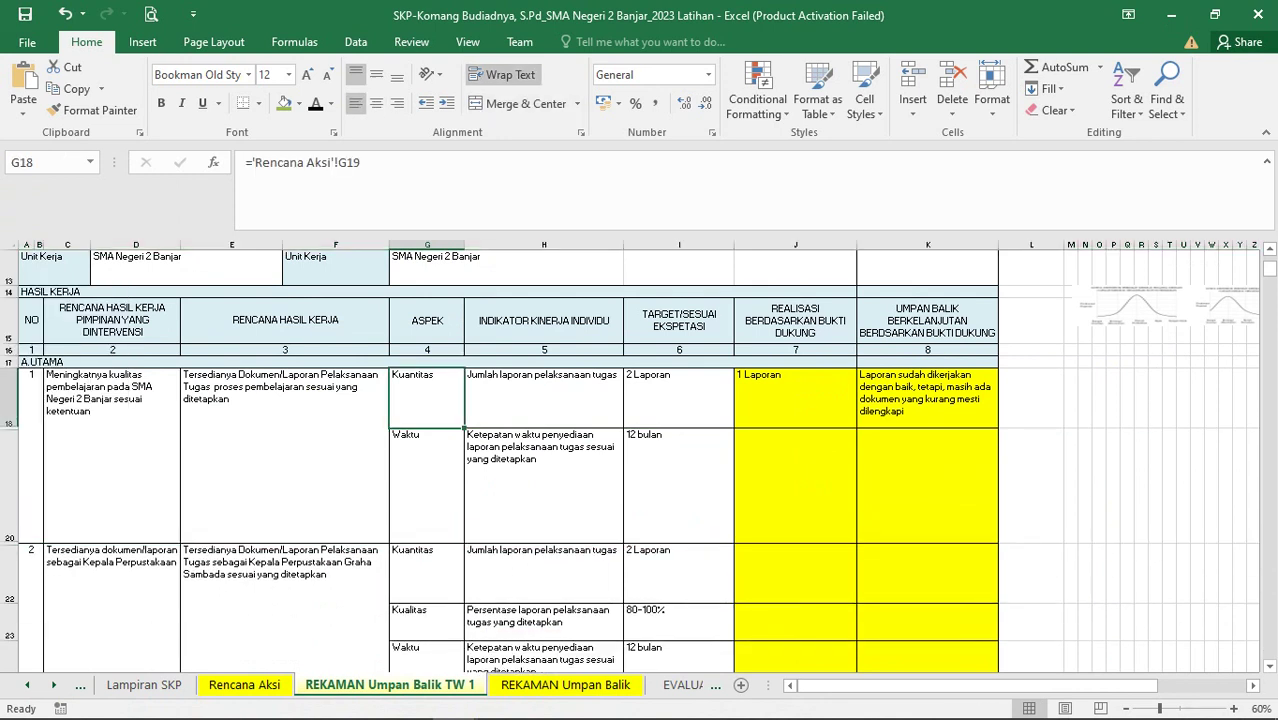
# Hide the Kualitas row 23 and the direktif atasan row 25 of the second main work result
pyautogui.click(427, 485)
pyautogui.scroll(-1, 427, 485)
pyautogui.click(9, 528)
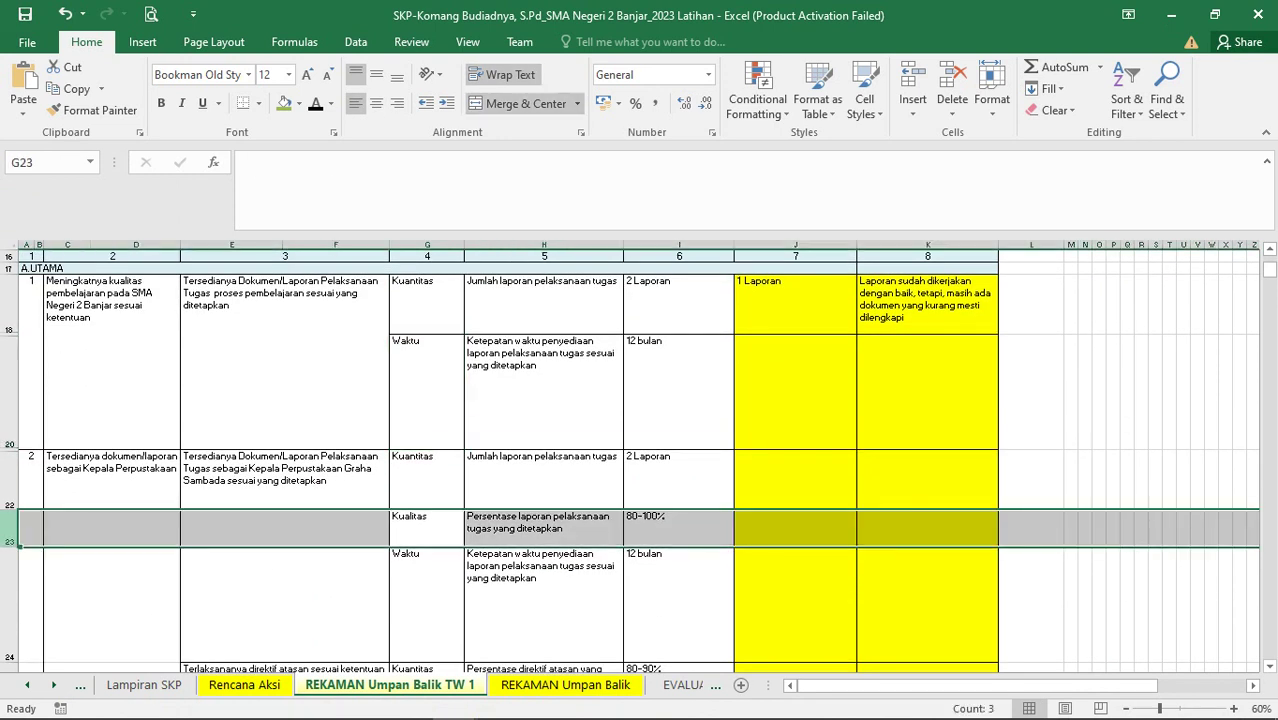
pyautogui.rightClick(9, 528)
pyautogui.click(45, 483)
pyautogui.scroll(-2, 45, 483)
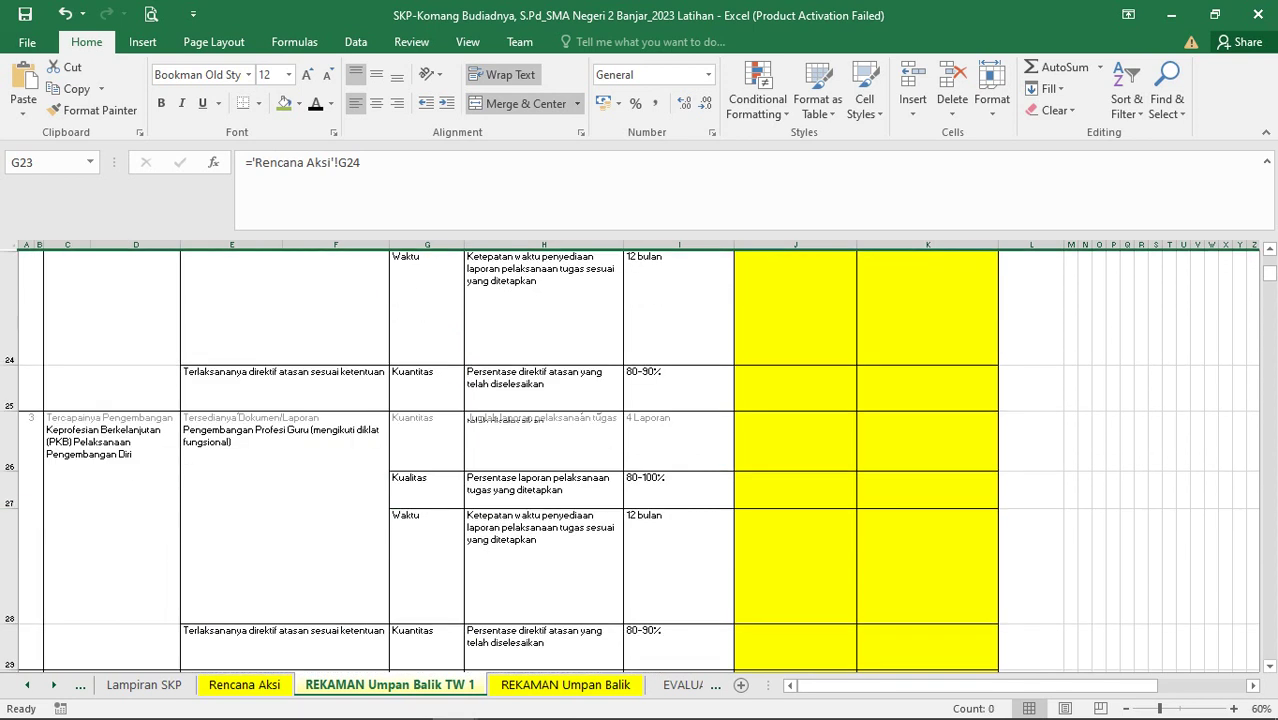
pyautogui.click(9, 388)
pyautogui.rightClick(9, 388)
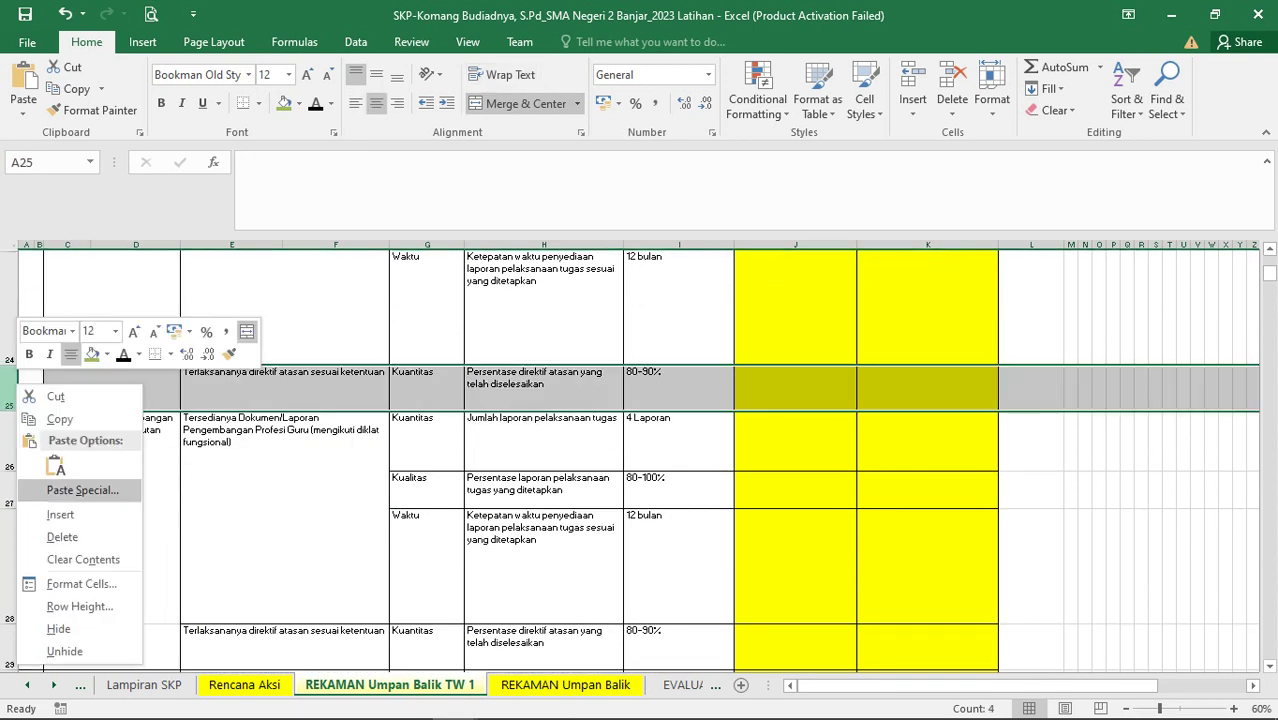
pyautogui.click(60, 628)
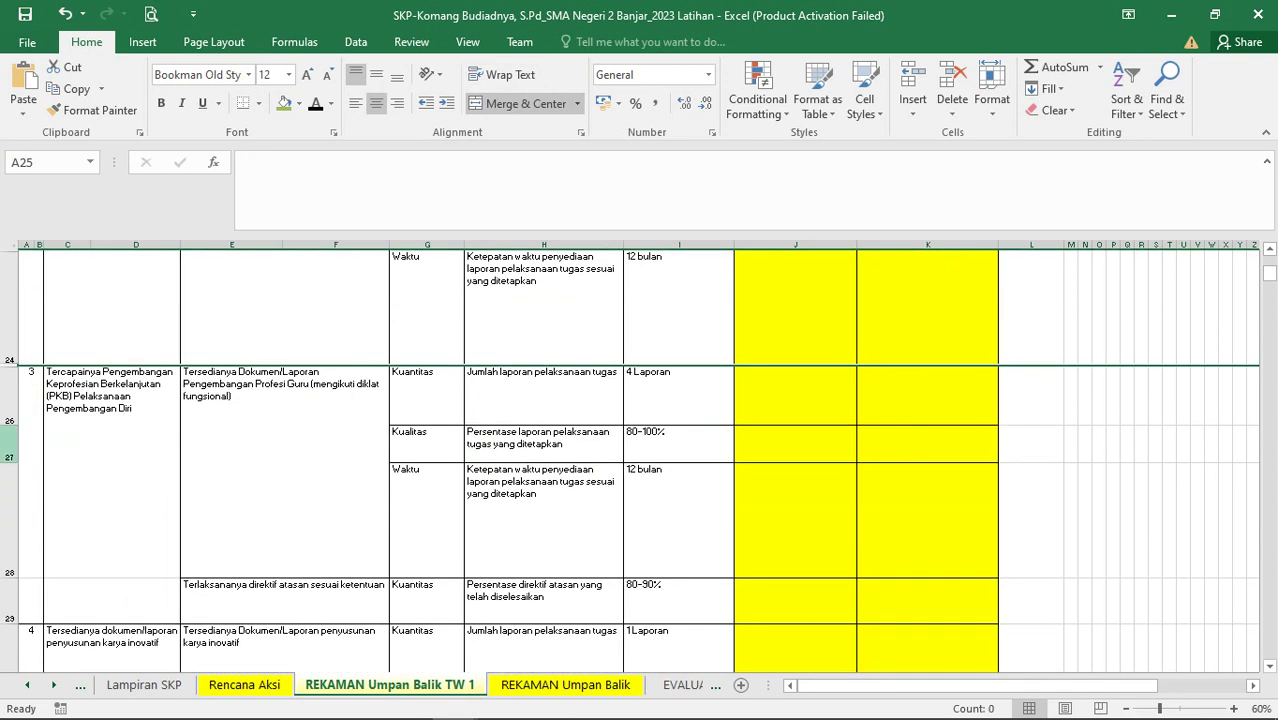
# Hide the Kualitas row 27 and the direktif atasan row 29 of the third main work result
pyautogui.click(9, 445)
pyautogui.rightClick(9, 445)
pyautogui.click(54, 417)
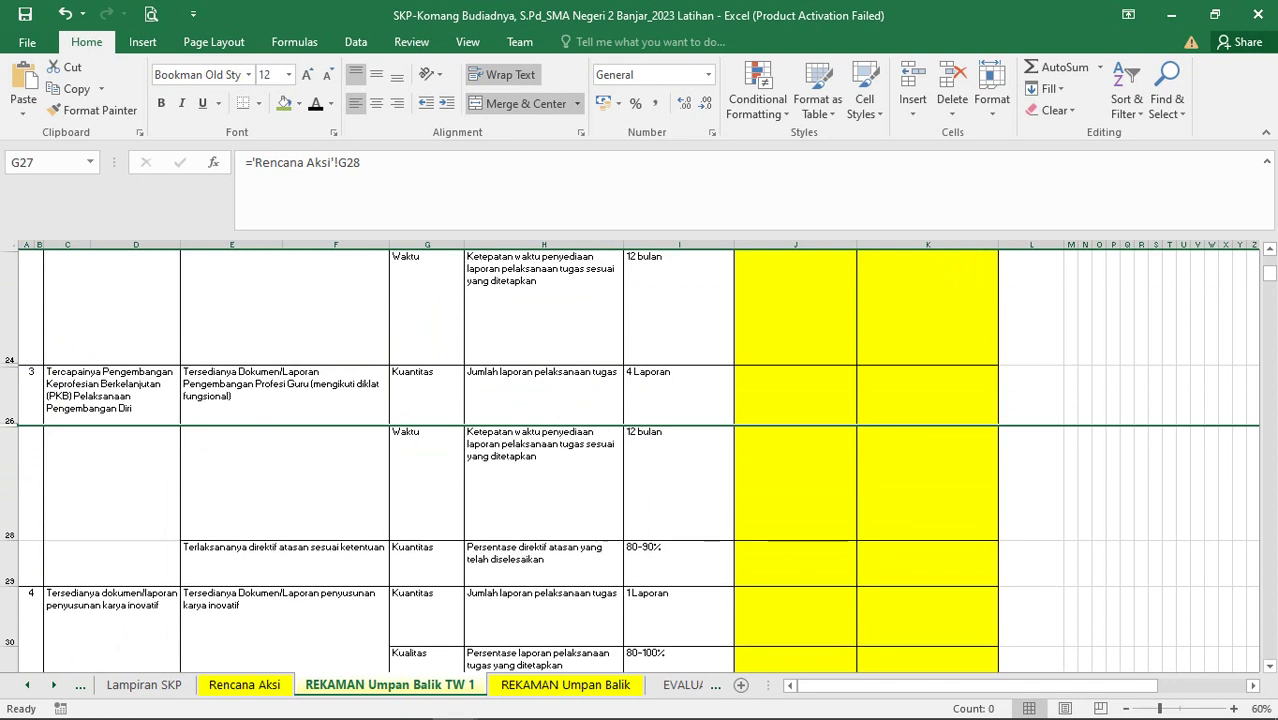
pyautogui.click(9, 545)
pyautogui.rightClick(9, 545)
pyautogui.click(44, 517)
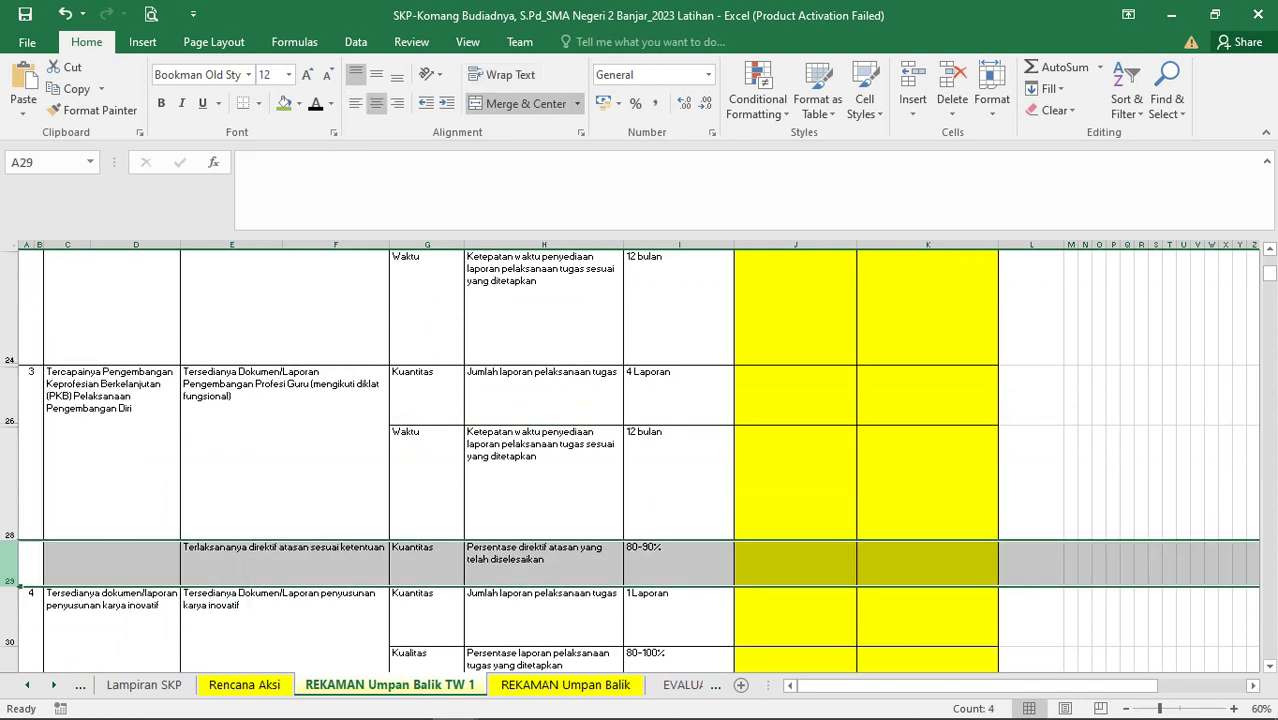
# Hide the Kualitas row 31 and the direktif atasan row 33 of the fourth main work result
pyautogui.click(9, 444)
pyautogui.rightClick(9, 444)
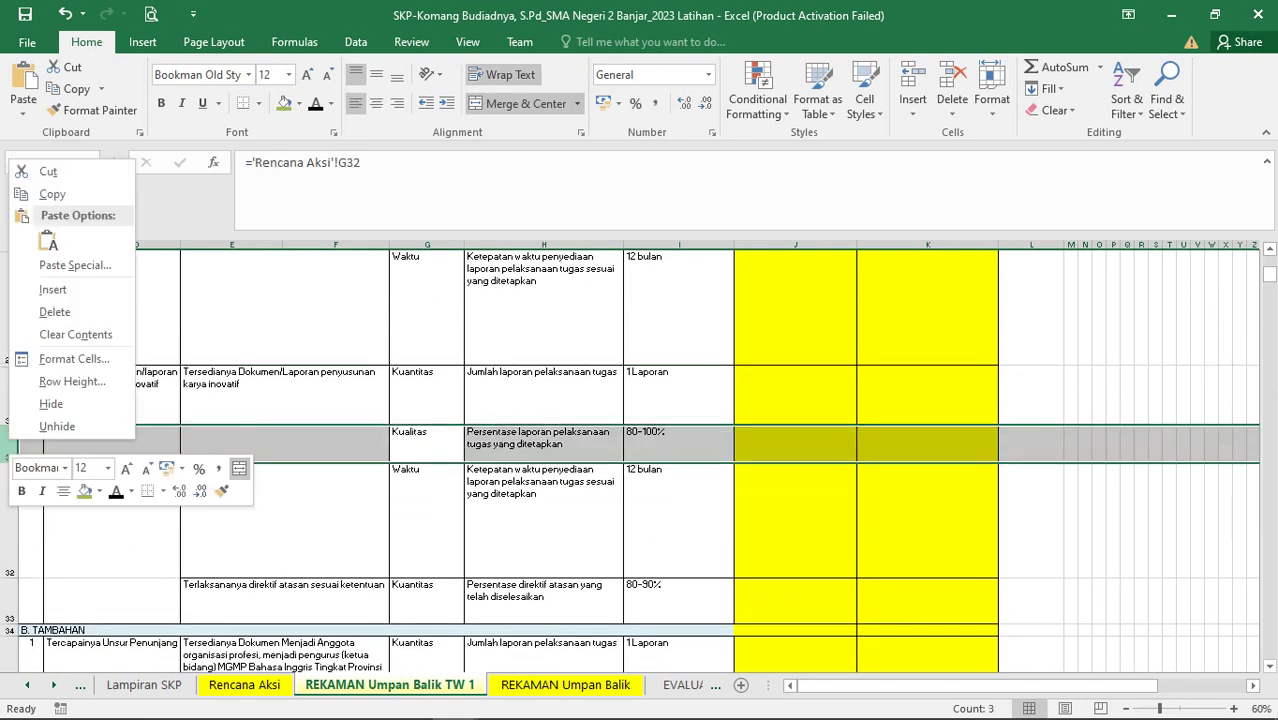
pyautogui.click(50, 402)
pyautogui.click(9, 563)
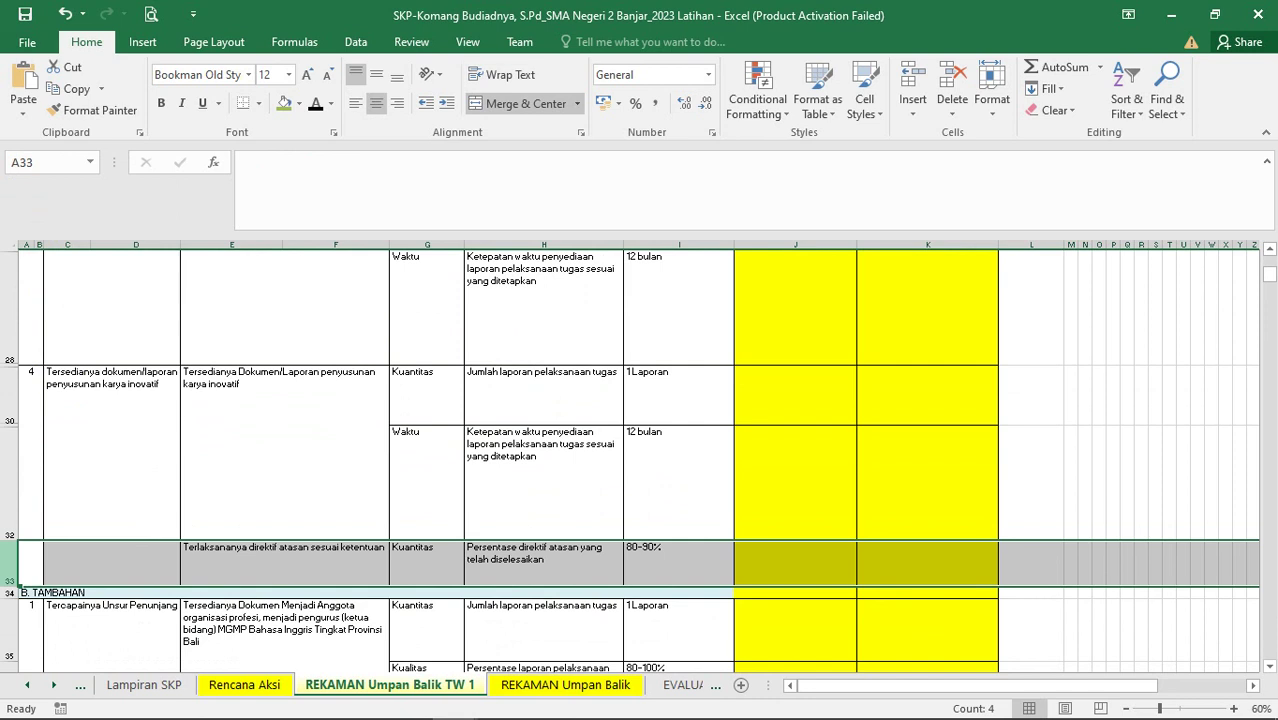
pyautogui.rightClick(9, 563)
pyautogui.click(48, 527)
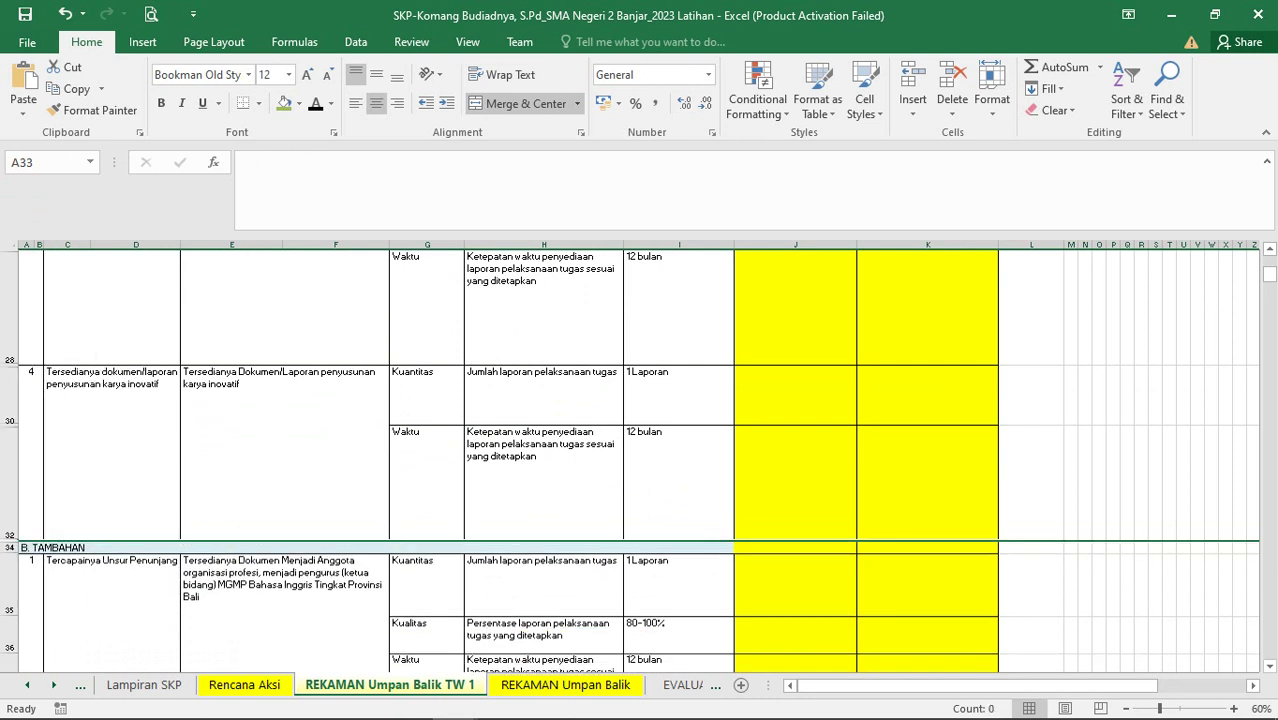
# Under B. TAMBAHAN, hide the Kualitas row 36 and the direktif atasan row 38 of the first work result
pyautogui.scroll(-2, 48, 527)
pyautogui.click(9, 331)
pyautogui.rightClick(9, 331)
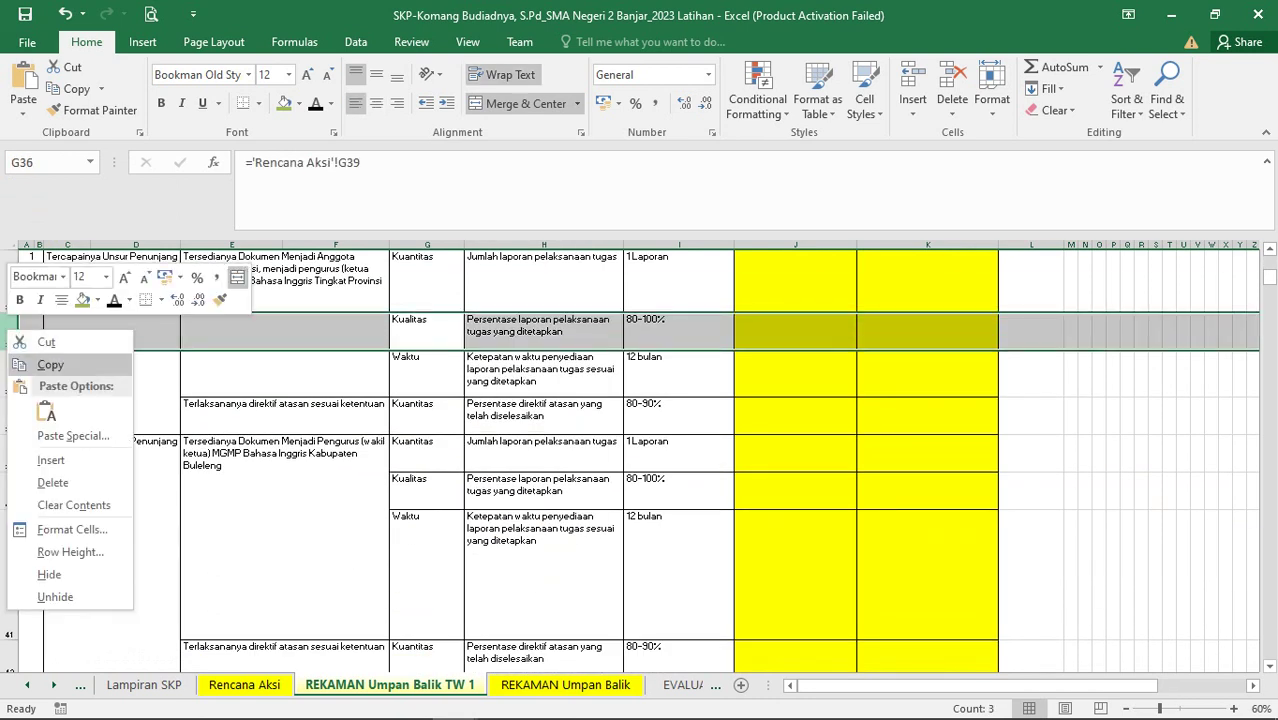
pyautogui.click(49, 574)
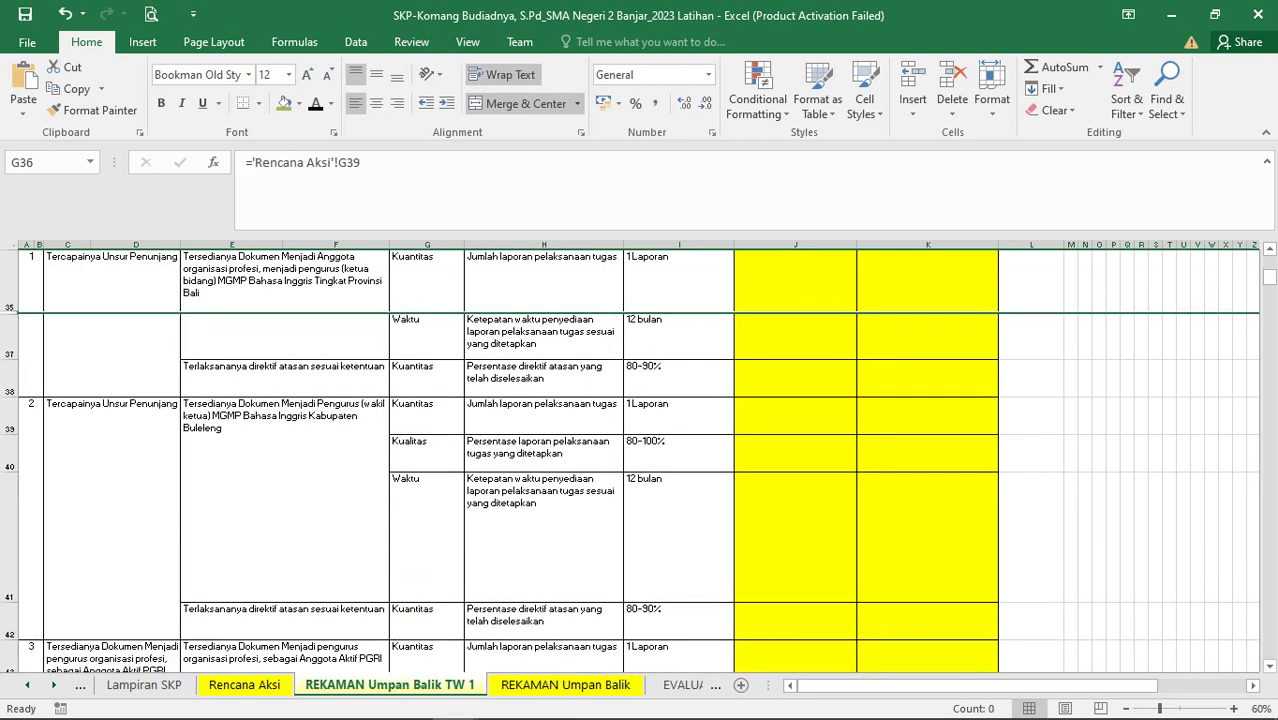
pyautogui.click(9, 378)
pyautogui.rightClick(9, 378)
pyautogui.click(48, 621)
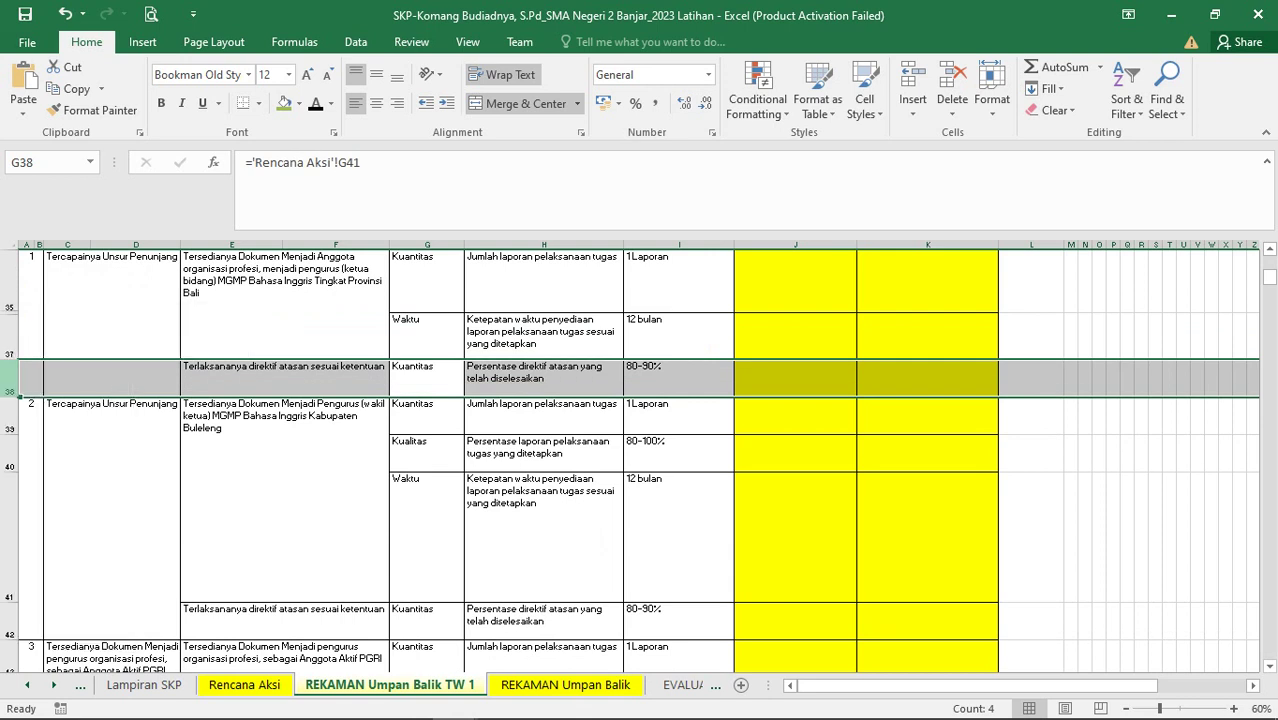
# Hide the Kualitas row 40 and the direktif atasan row 42 of the second additional work result
pyautogui.click(9, 416)
pyautogui.rightClick(9, 416)
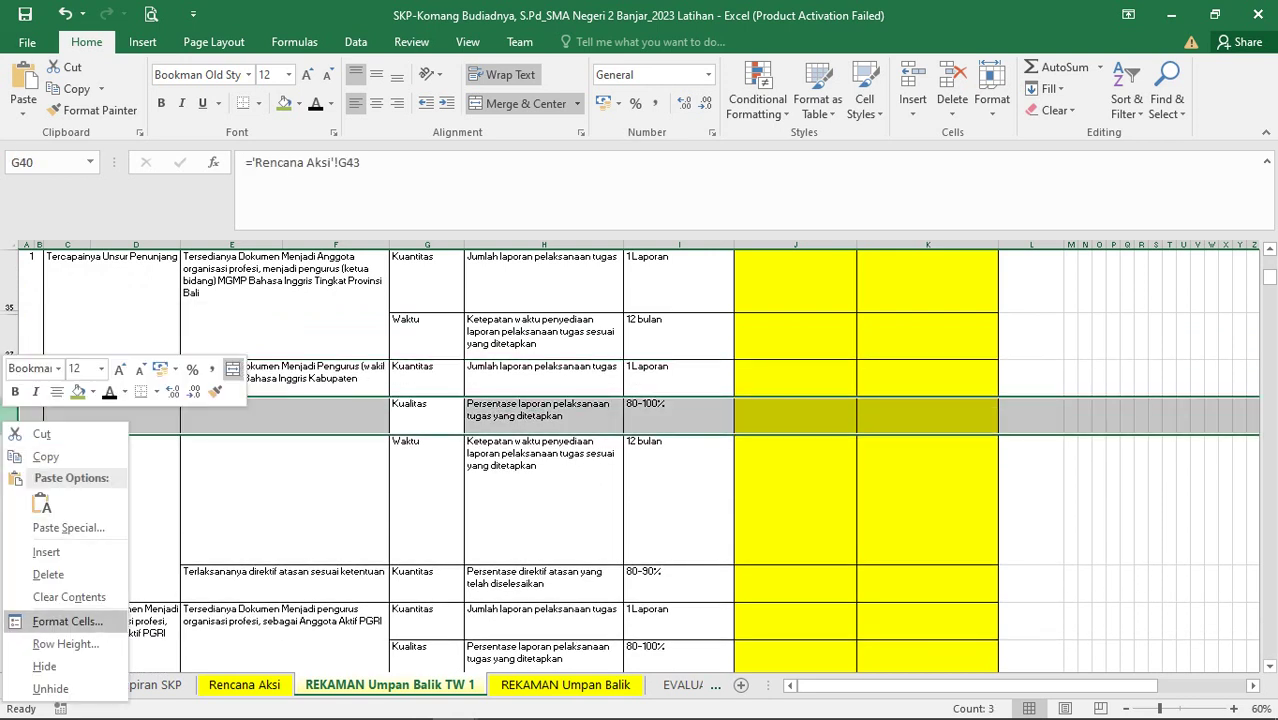
pyautogui.click(44, 666)
pyautogui.click(9, 544)
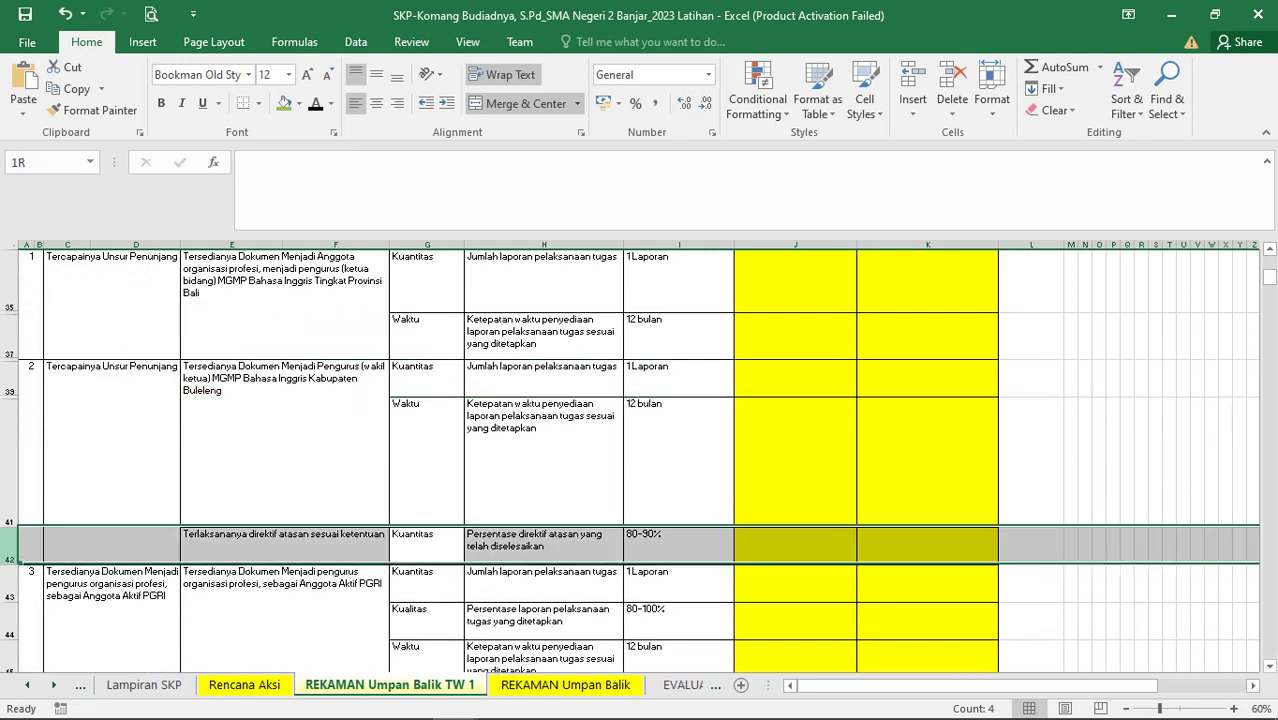
pyautogui.rightClick(9, 544)
pyautogui.click(48, 510)
# Hide the Kualitas row 44 and the direktif atasan row 46 of the third additional work result
pyautogui.scroll(-1, 48, 510)
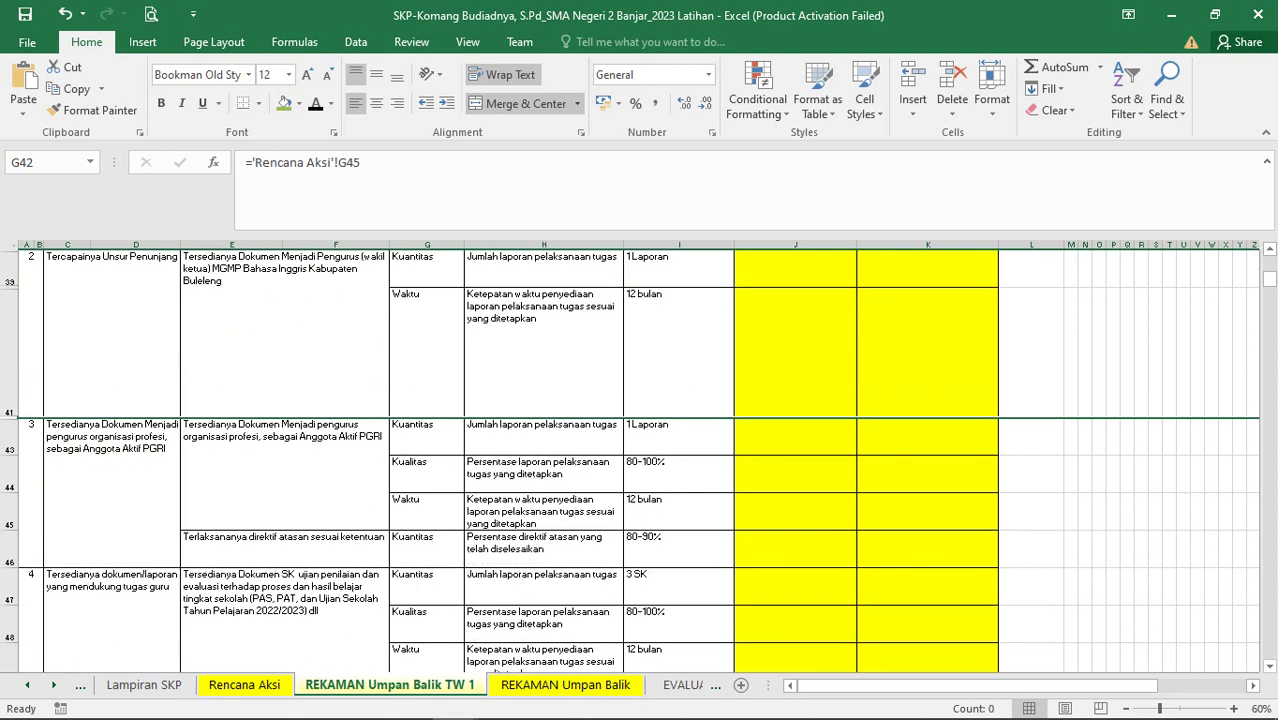
pyautogui.scroll(-1, 630, 460)
pyautogui.click(9, 306)
pyautogui.rightClick(9, 306)
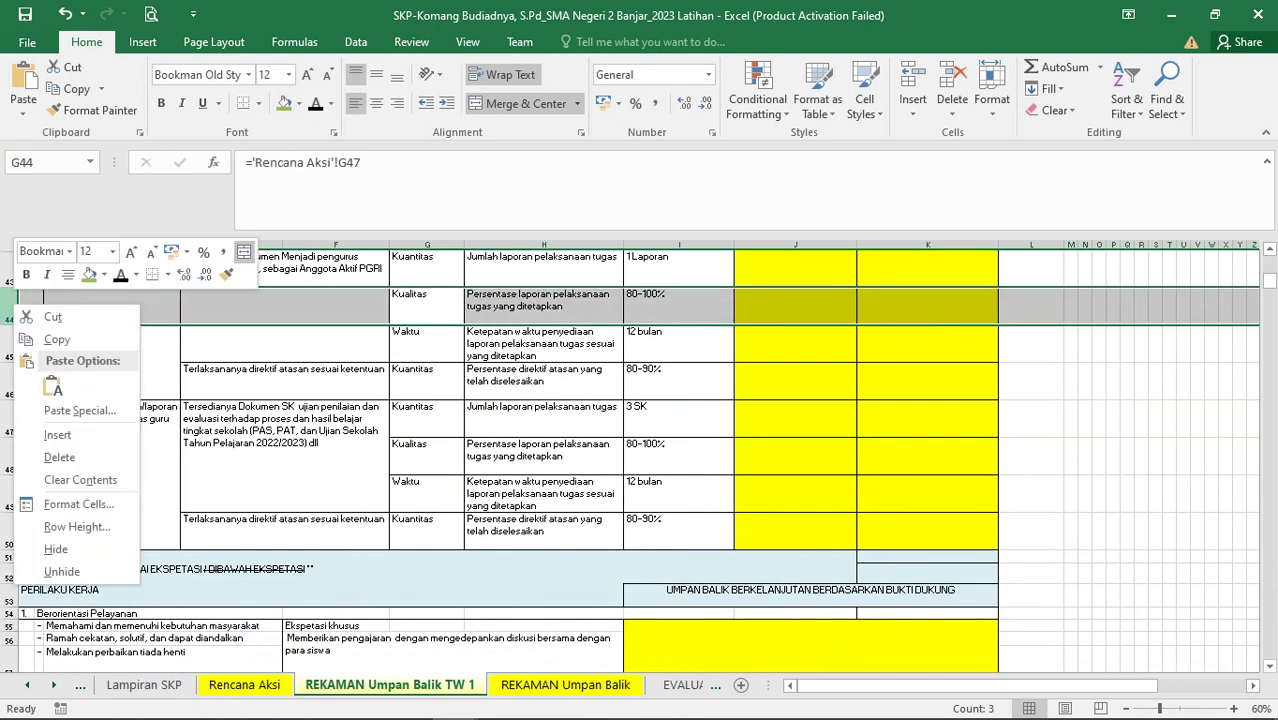
pyautogui.click(55, 549)
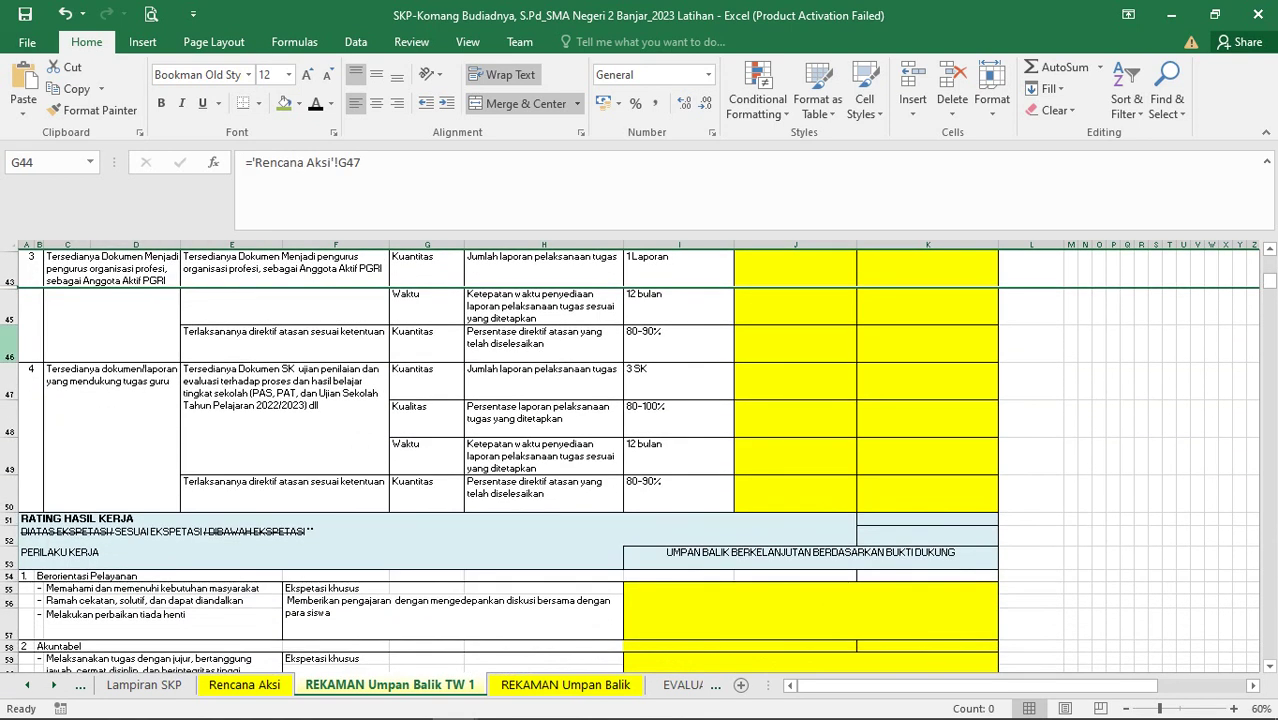
pyautogui.click(8, 340)
pyautogui.rightClick(8, 340)
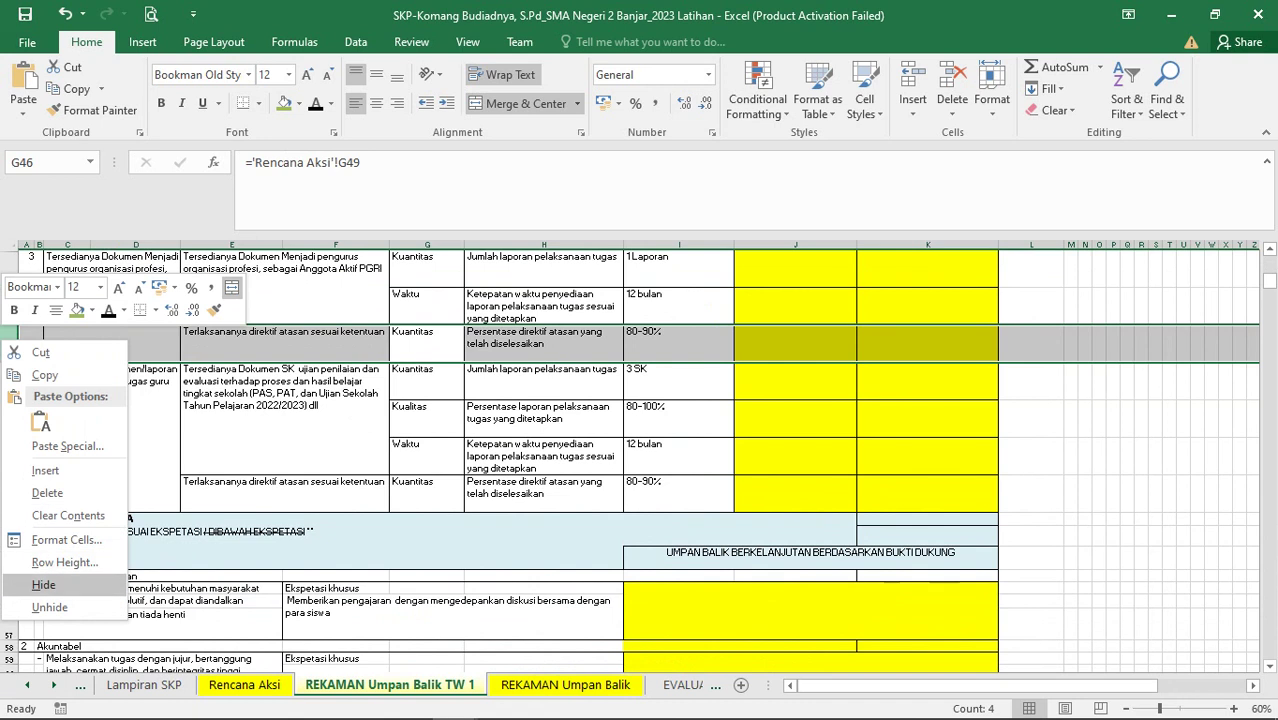
pyautogui.click(43, 584)
# Hide the Kualitas row 48 and the direktif atasan row 50 of the fourth additional work result
pyautogui.click(9, 380)
pyautogui.rightClick(9, 380)
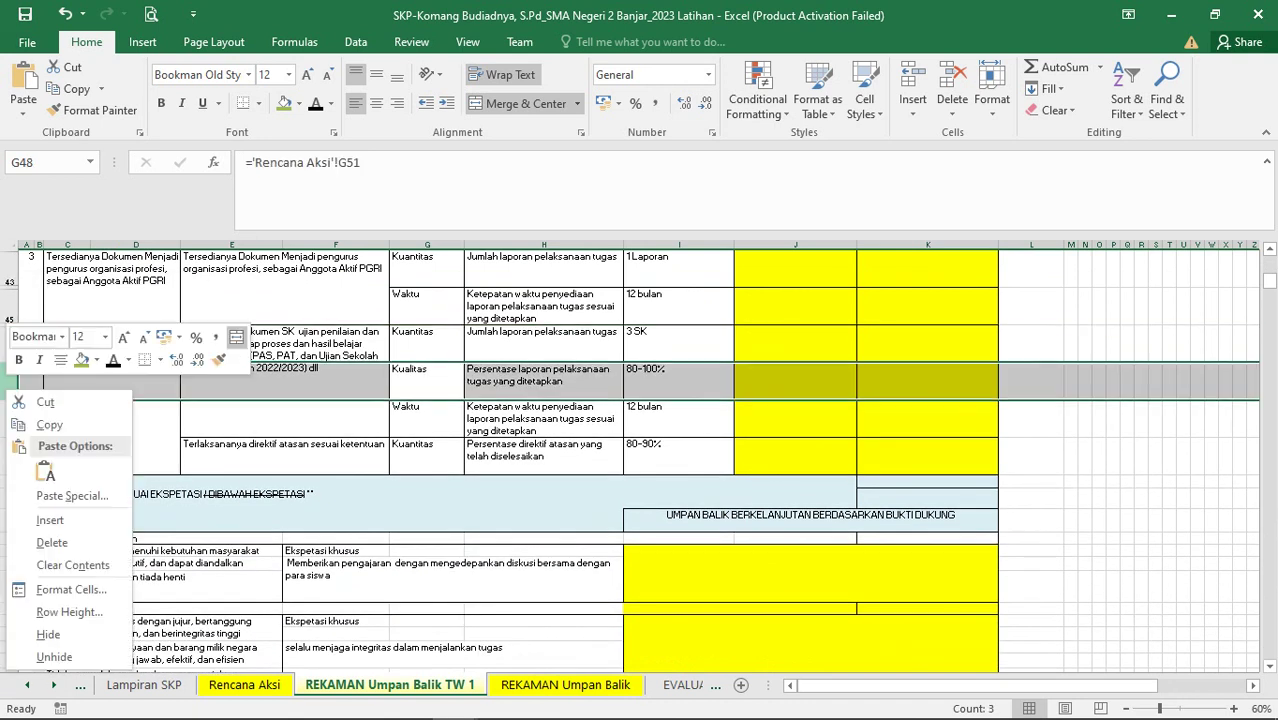
pyautogui.click(48, 634)
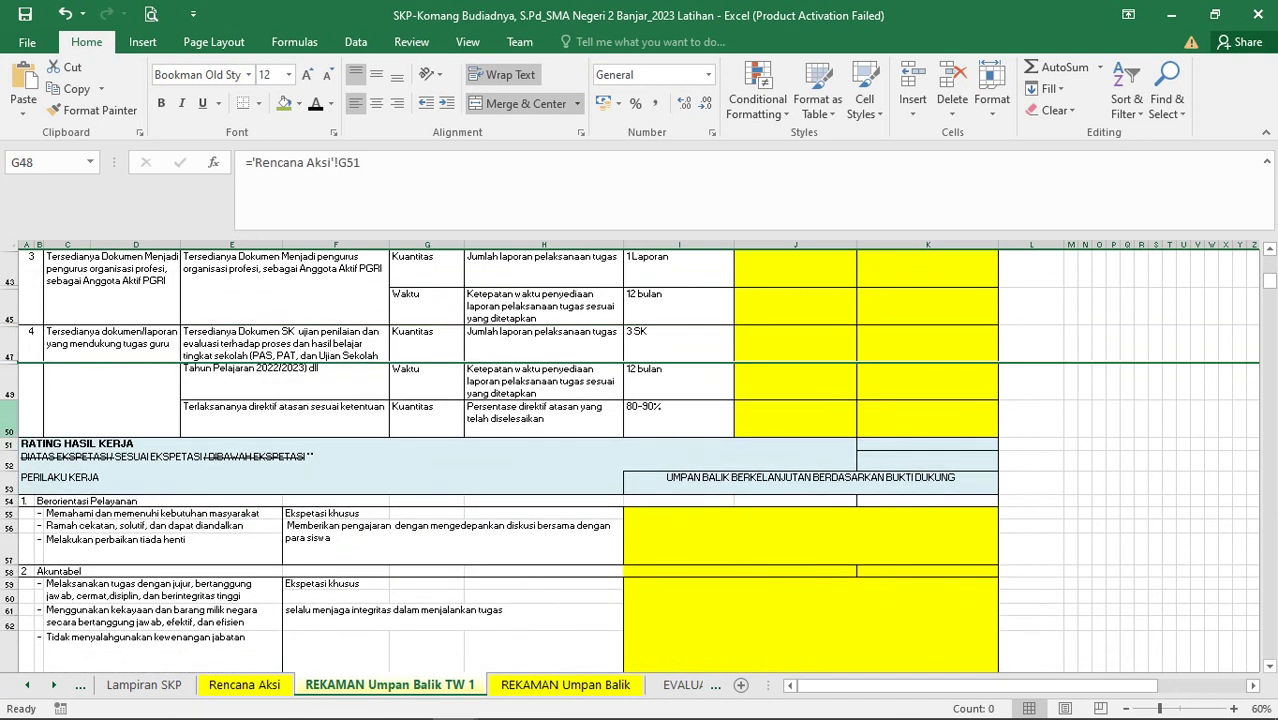
pyautogui.click(8, 418)
pyautogui.rightClick(8, 418)
pyautogui.click(50, 661)
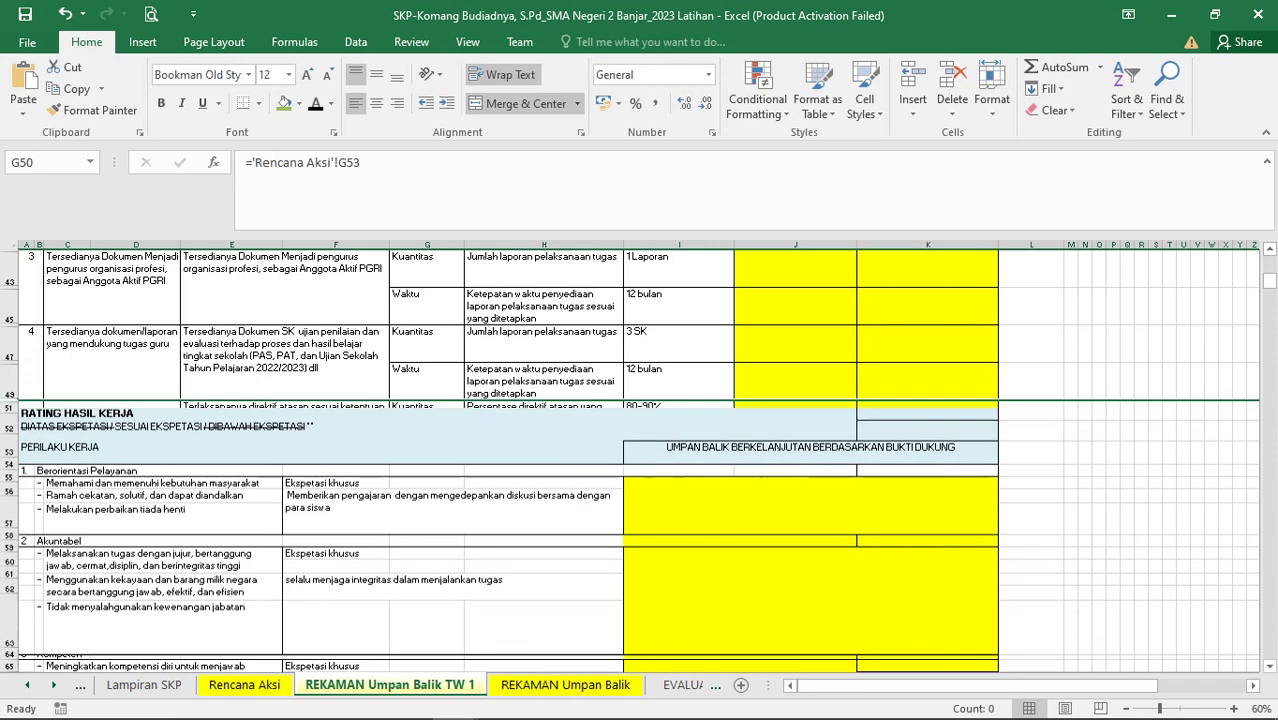
# Check the first indicator's monthly targets on the Rencana Aksi sheet and enter 1 Bulan as the Waktu realisation in J20 of the TW 1 sheet
pyautogui.scroll(10, 640, 460)
pyautogui.click(795, 449)
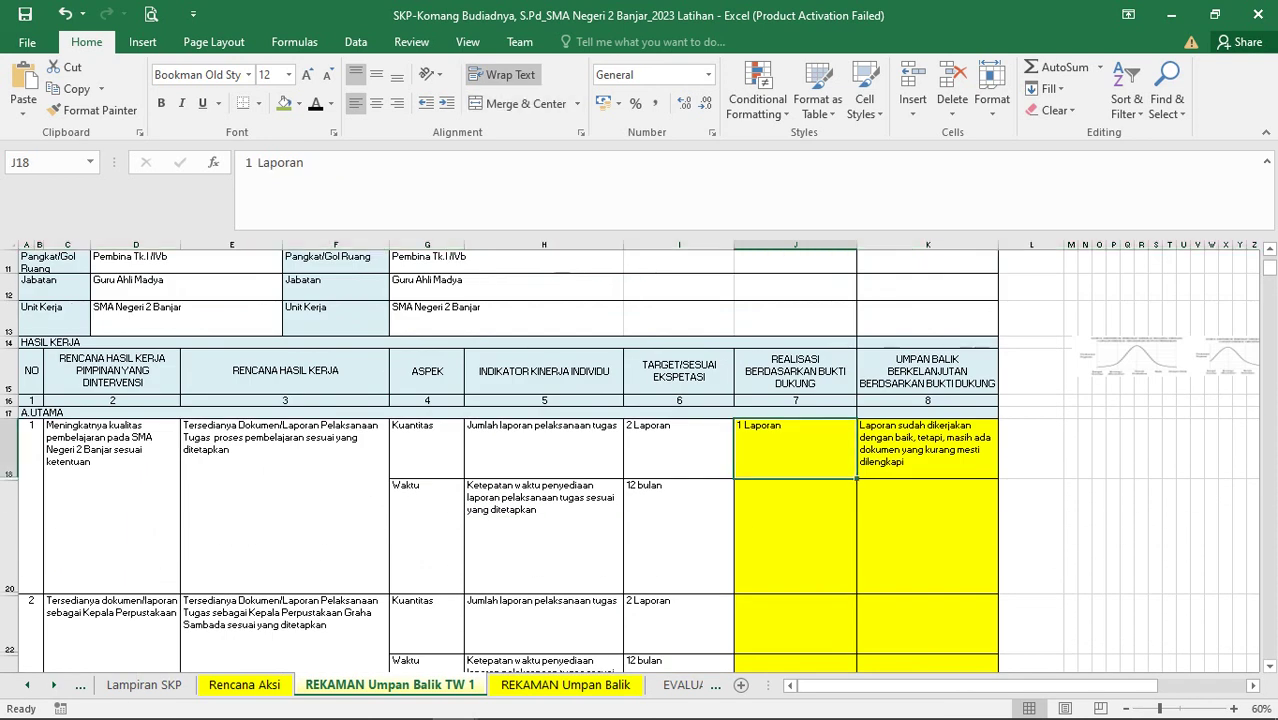
pyautogui.click(795, 536)
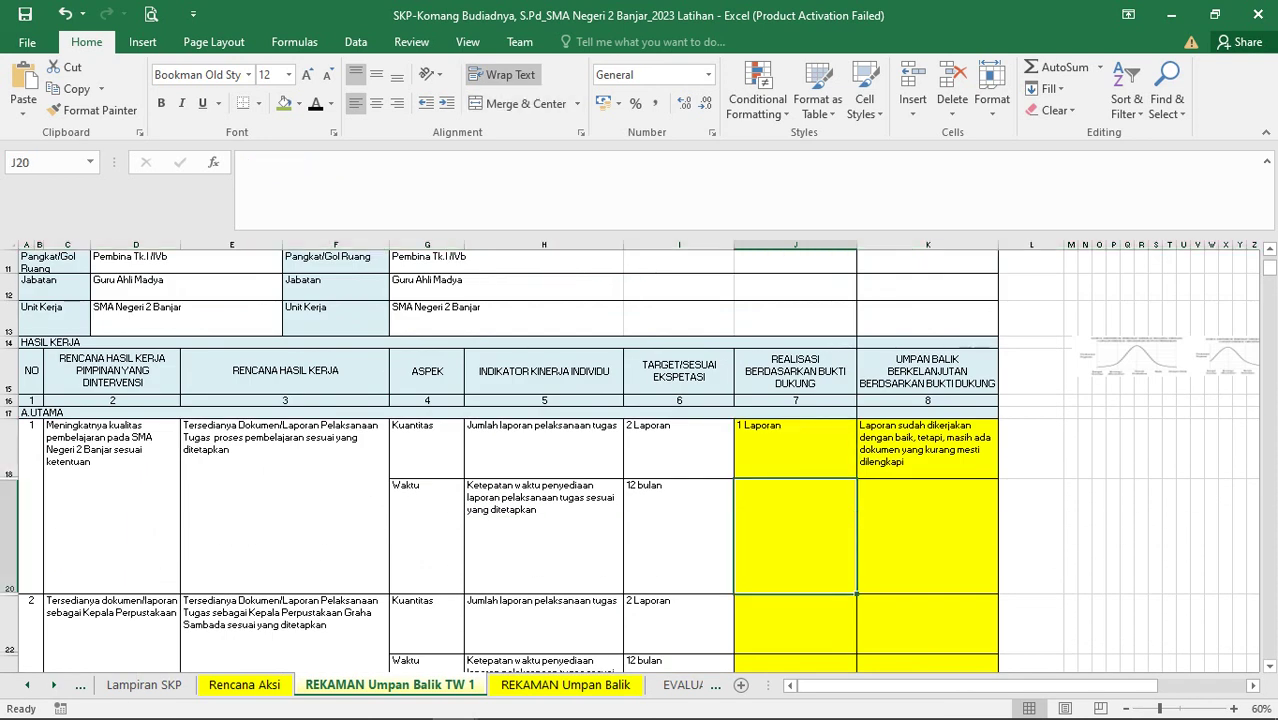
pyautogui.moveTo(795, 536); pyautogui.dragTo(690, 536)
pyautogui.click(244, 685)
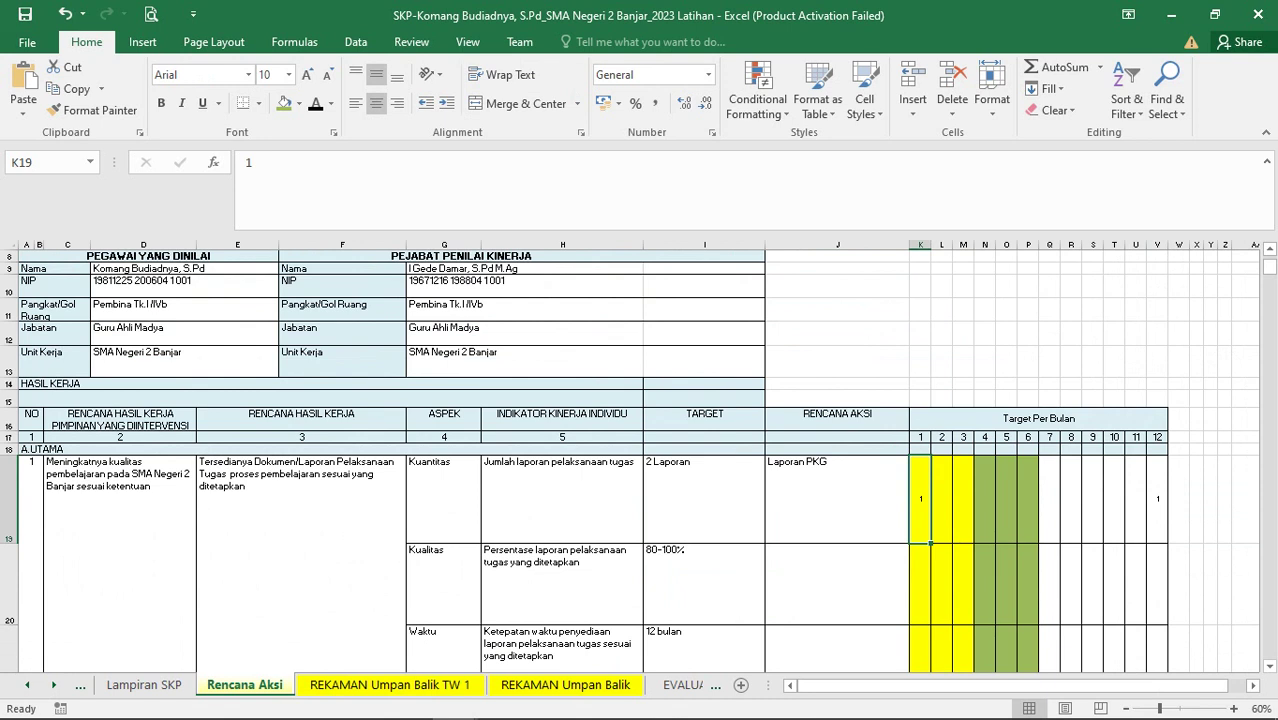
pyautogui.click(390, 685)
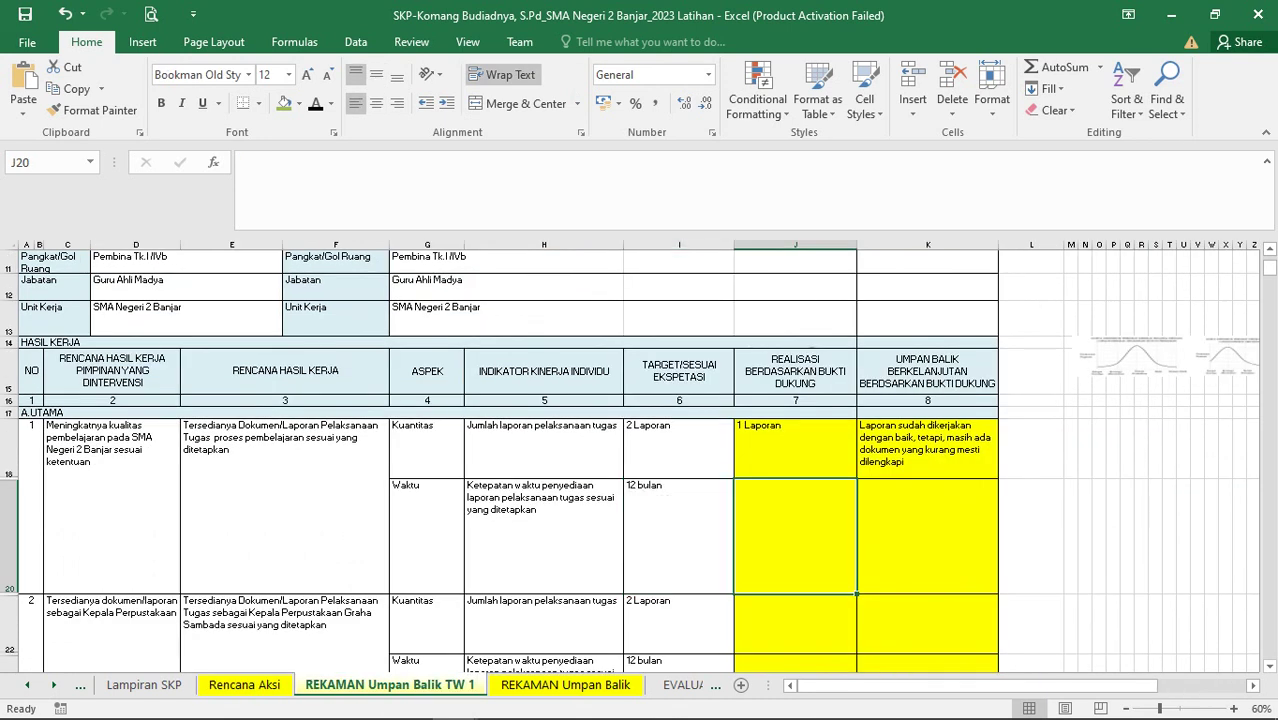
pyautogui.write('1 Bulan')
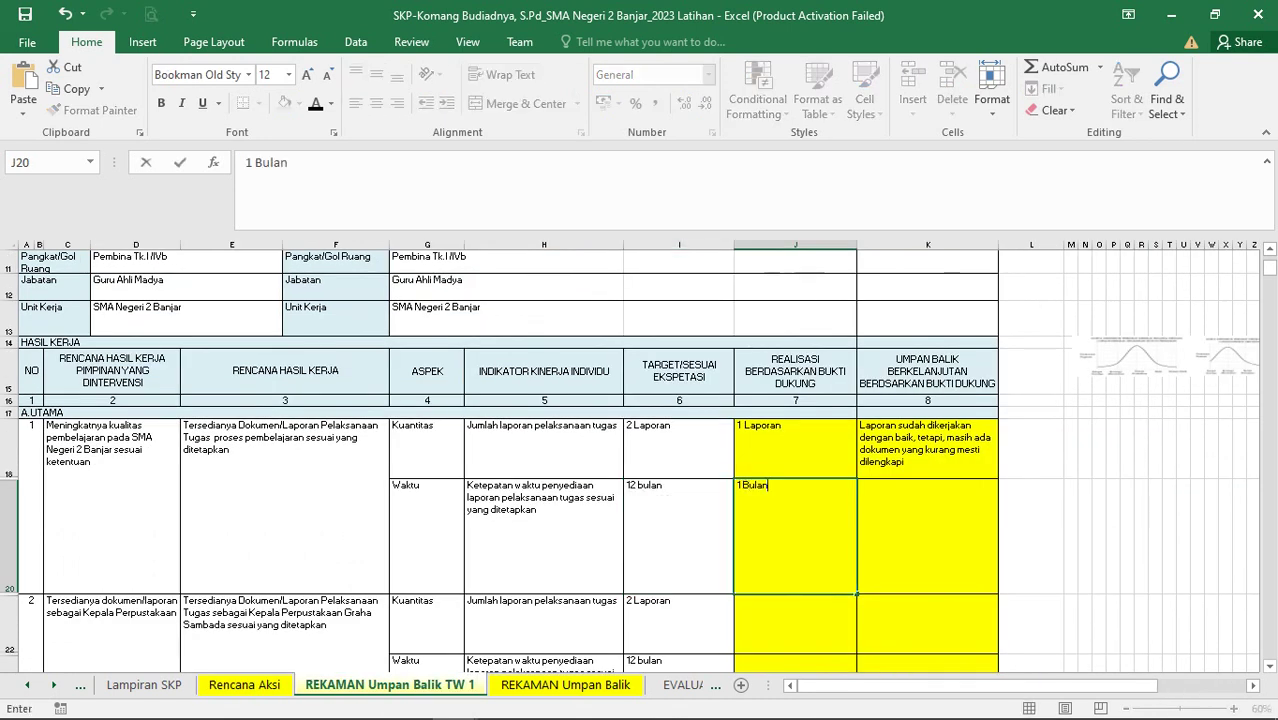
# Enter the feedback "laporan sudah dikerjakan sesuai target bulan" in K20 for the first work result's Waktu aspect
pyautogui.click(927, 536)
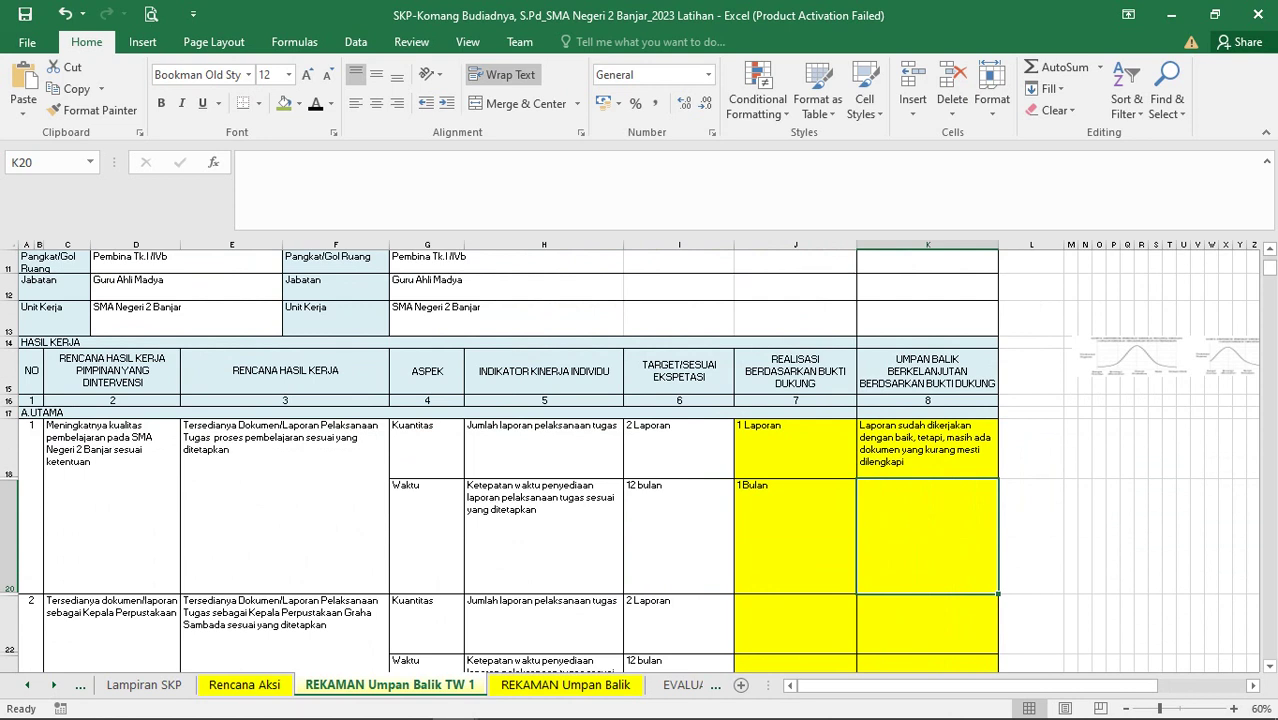
pyautogui.write('targ')
pyautogui.press('BackSpace')
pyautogui.press('BackSpace')
pyautogui.press('BackSpace')
pyautogui.press('BackSpace')
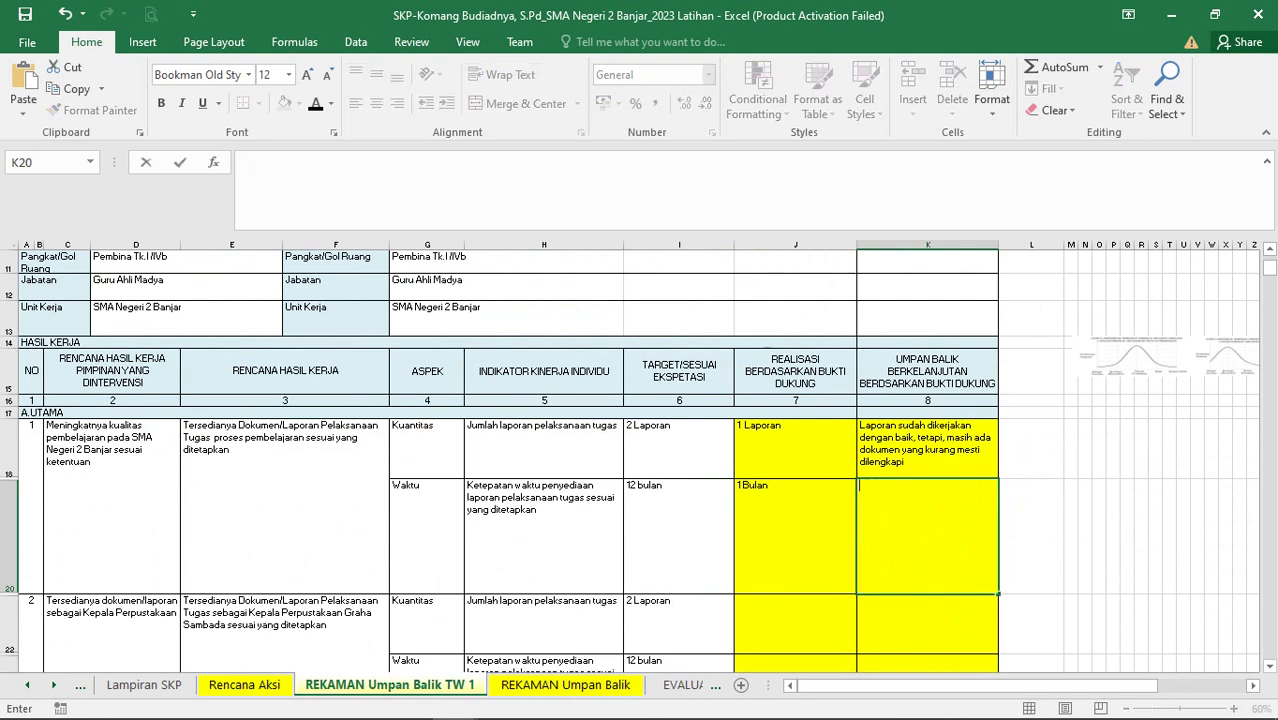
pyautogui.write('laporan sudah dok')
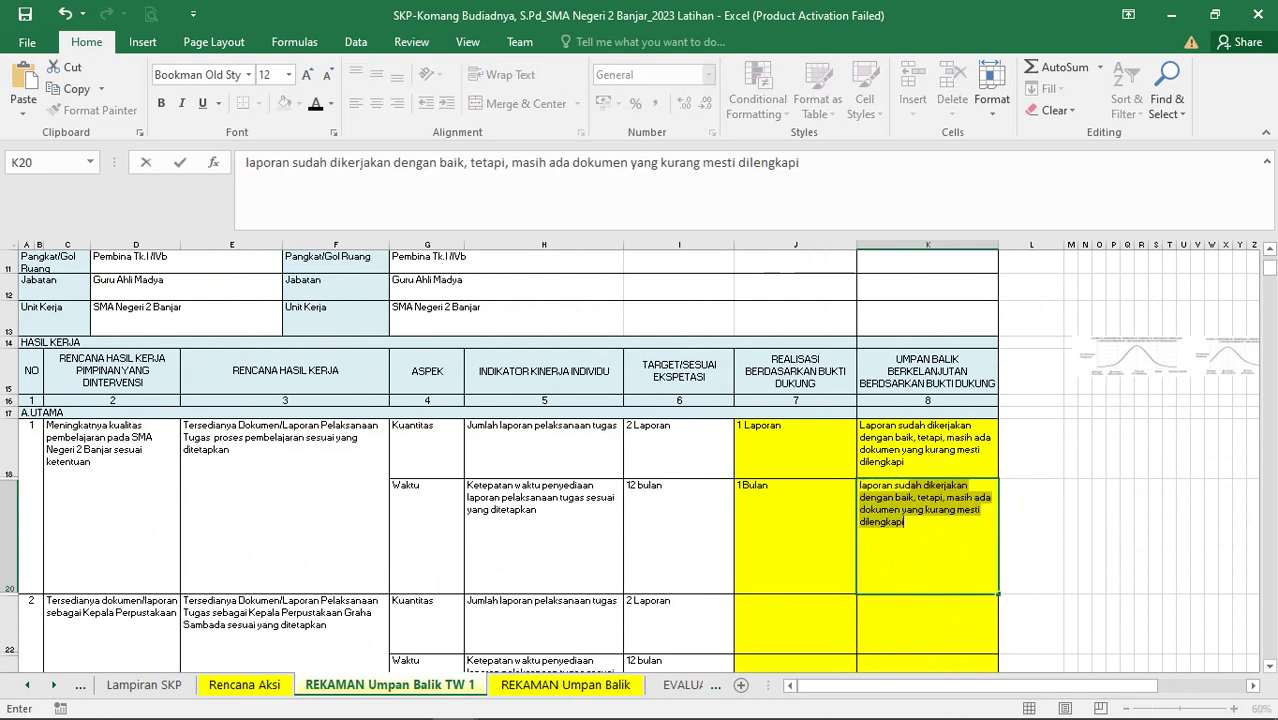
pyautogui.press('BackSpace')
pyautogui.press('BackSpace')
pyautogui.write('ikerjakan sesuai')
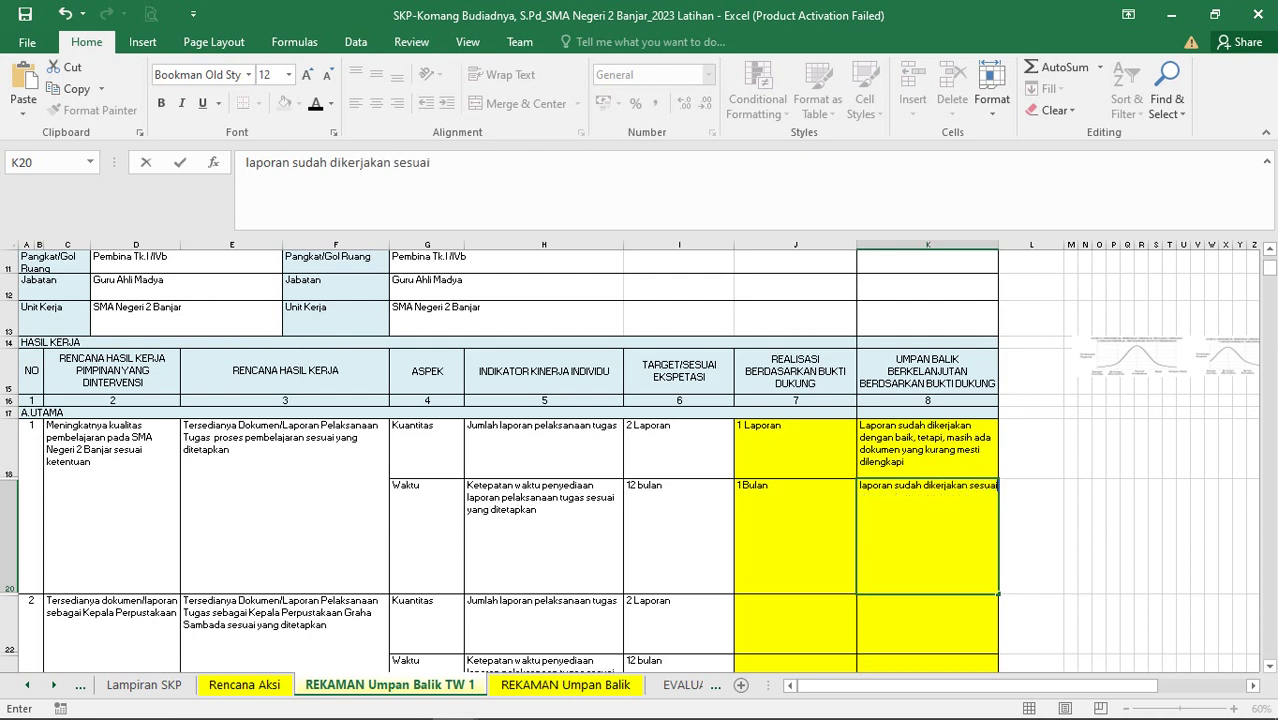
pyautogui.write(' target bulan')
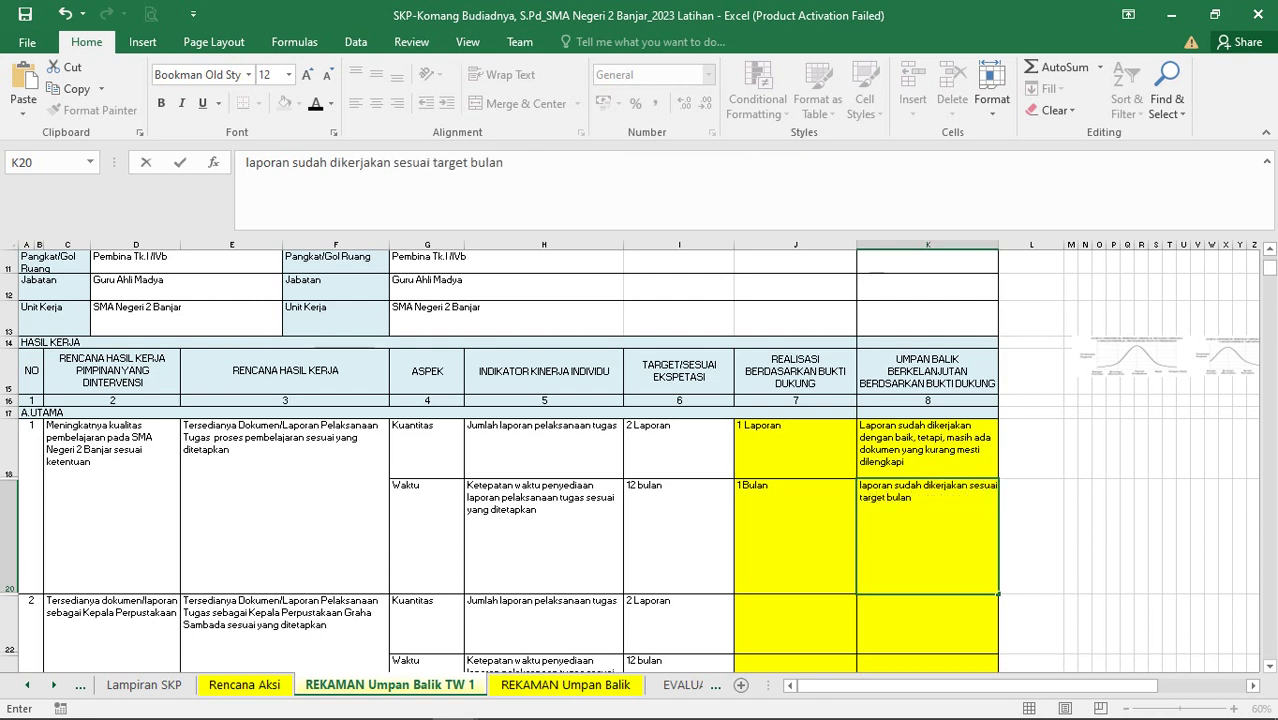
pyautogui.press('Return')
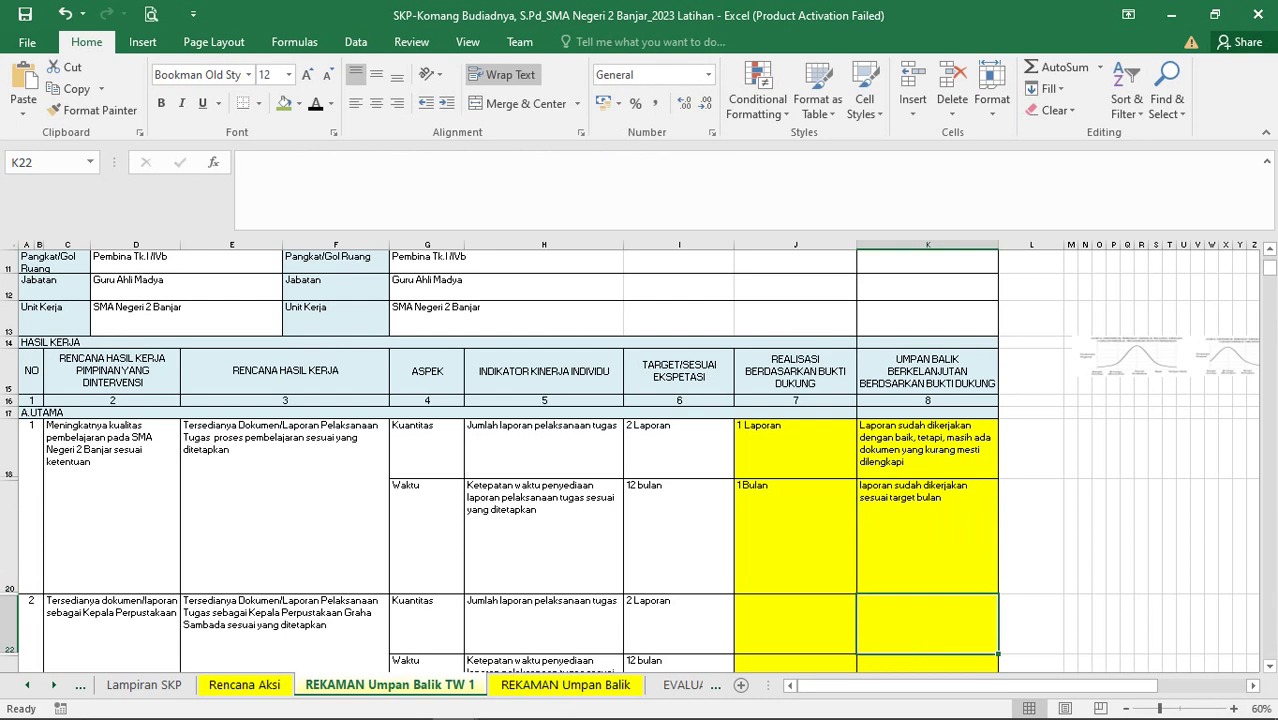
# Check the second work result's monthly targets on the Rencana Aksi sheet and enter 1 Laporan as its Kuantitas realisation in J22 of TW 1
pyautogui.click(795, 624)
pyautogui.scroll(-1, 795, 624)
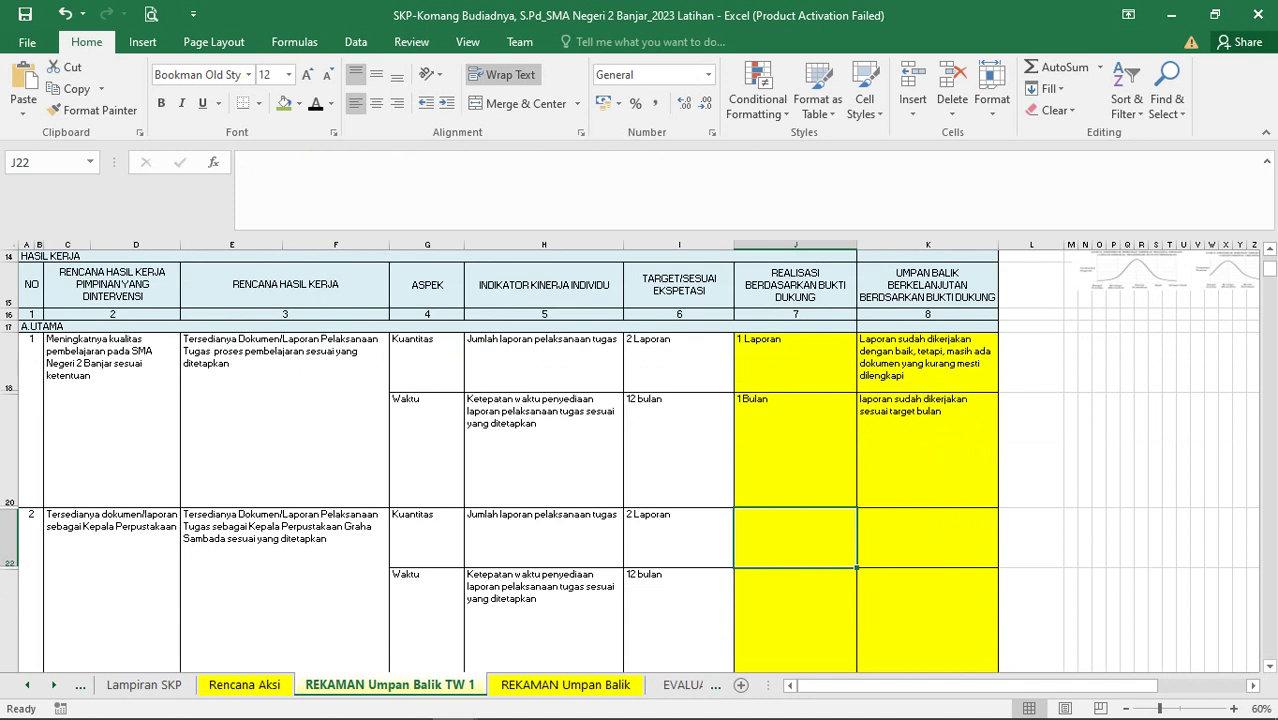
pyautogui.click(244, 684)
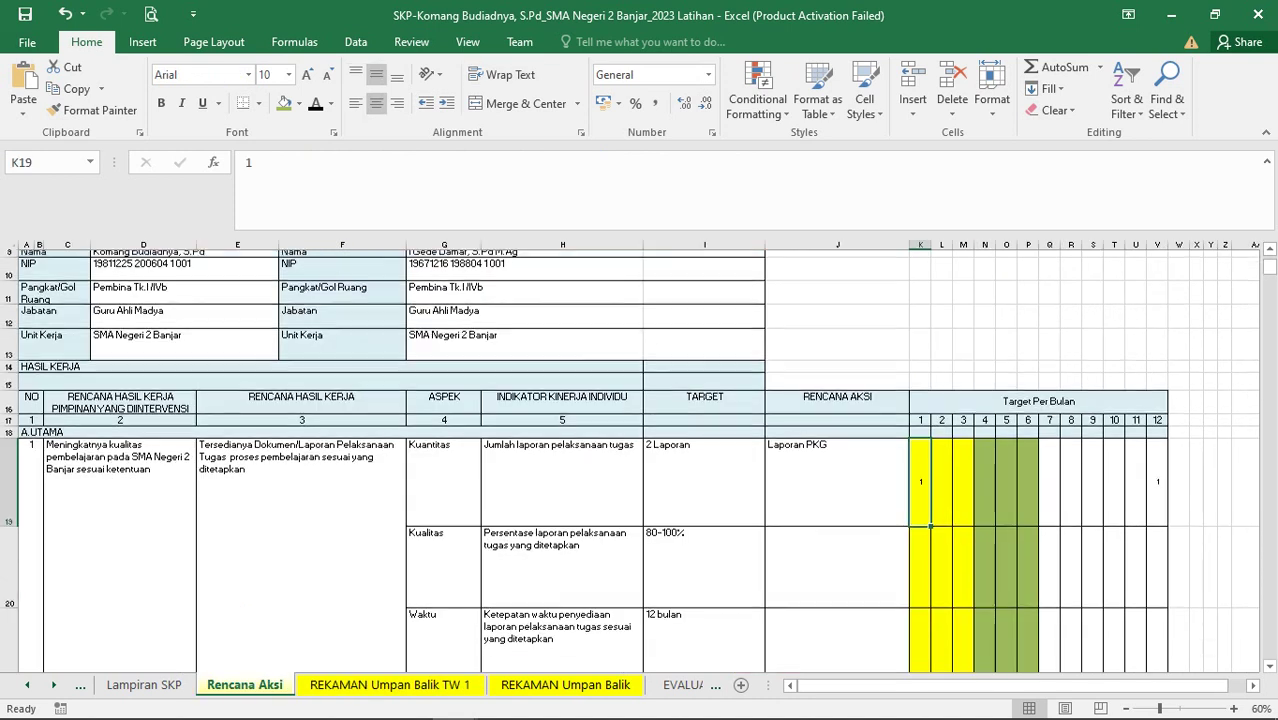
pyautogui.scroll(-2, 640, 450)
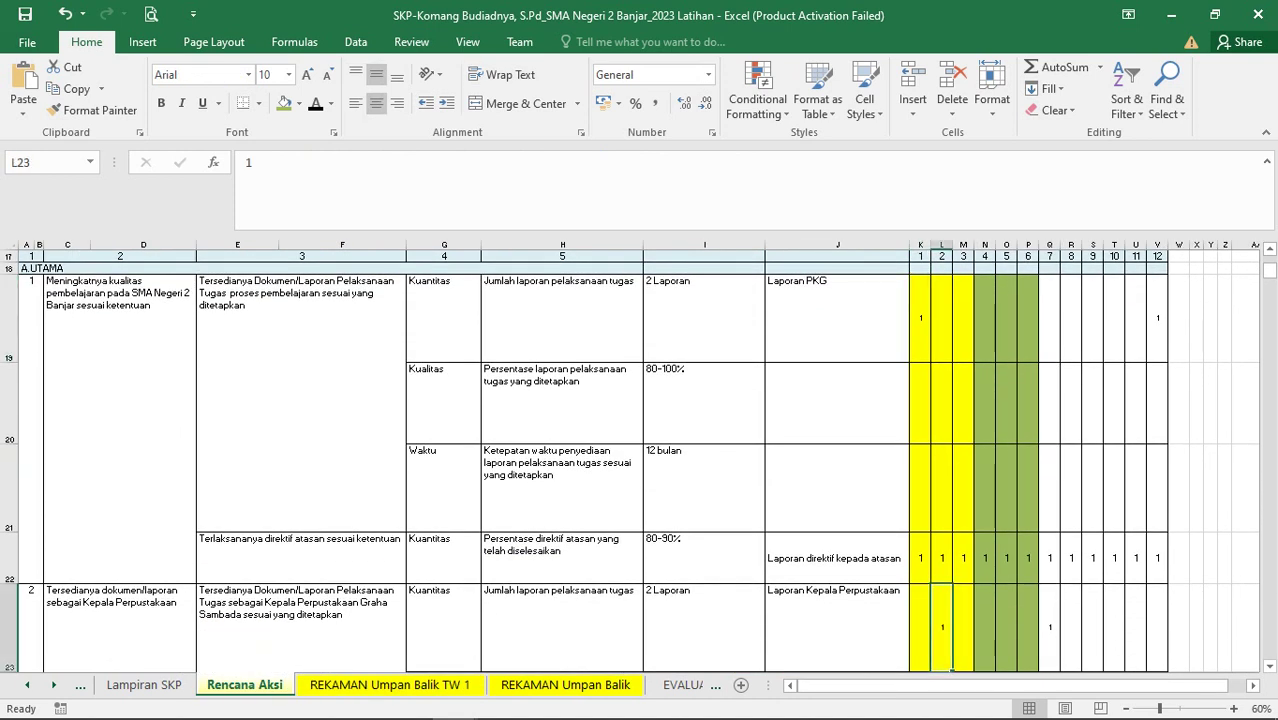
pyautogui.click(390, 684)
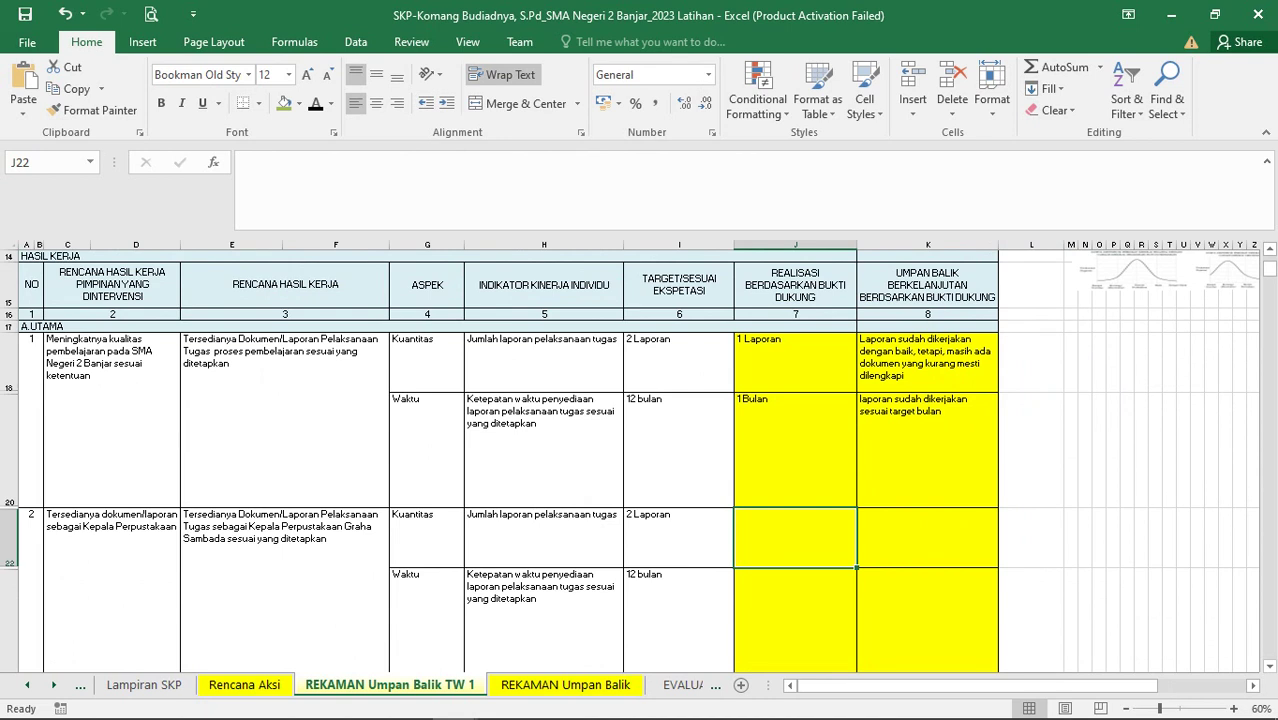
pyautogui.write('1')
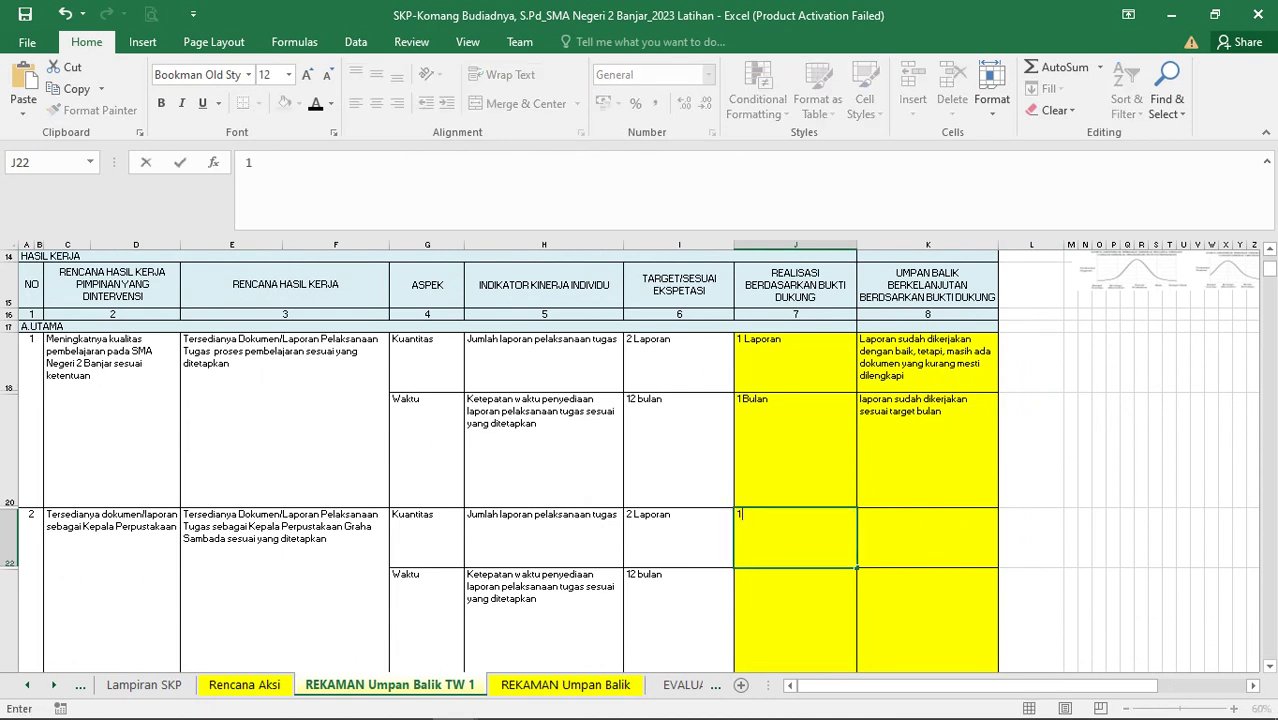
pyautogui.write(' laporan')
pyautogui.moveTo(742, 514); pyautogui.dragTo(746, 514)
pyautogui.press('BackSpace')
pyautogui.write('L')
pyautogui.press('Tab')
# Enter the feedback "Lapora sudah disusun namun perlu disempurnakan" in K22 for the second work result's Kuantitas aspect
pyautogui.write('Lapora')
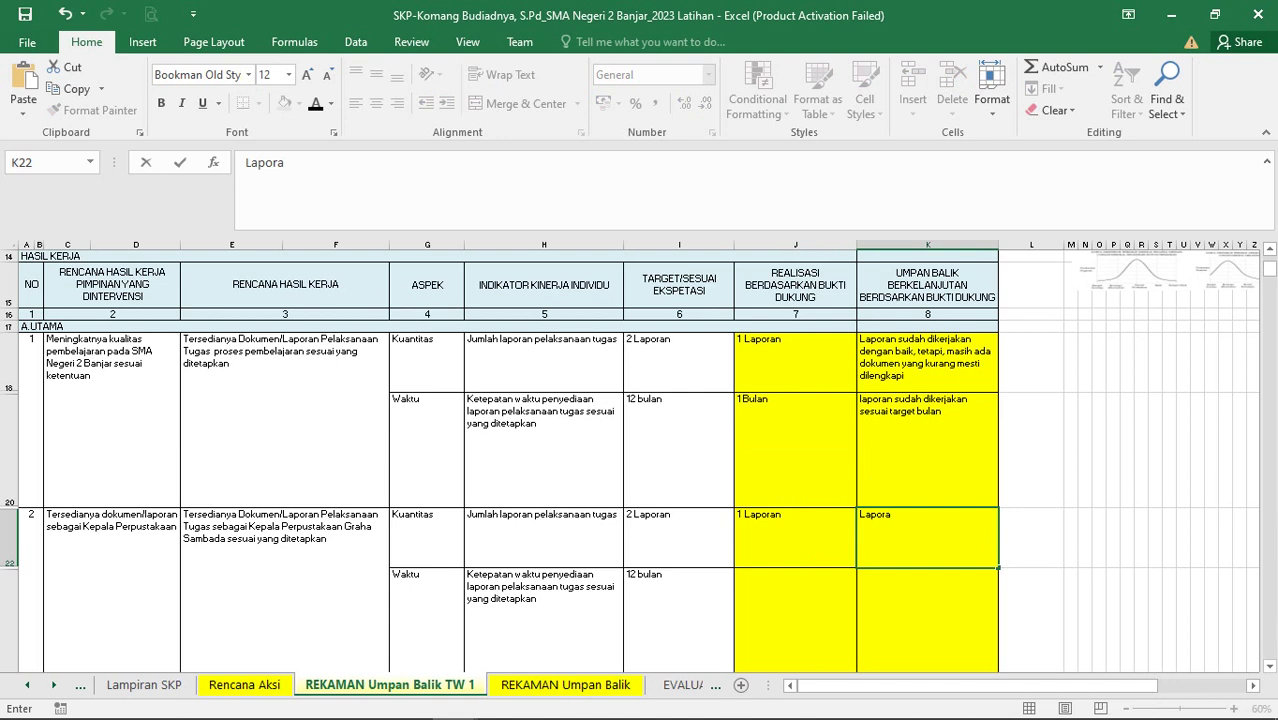
pyautogui.write('sudah disusun')
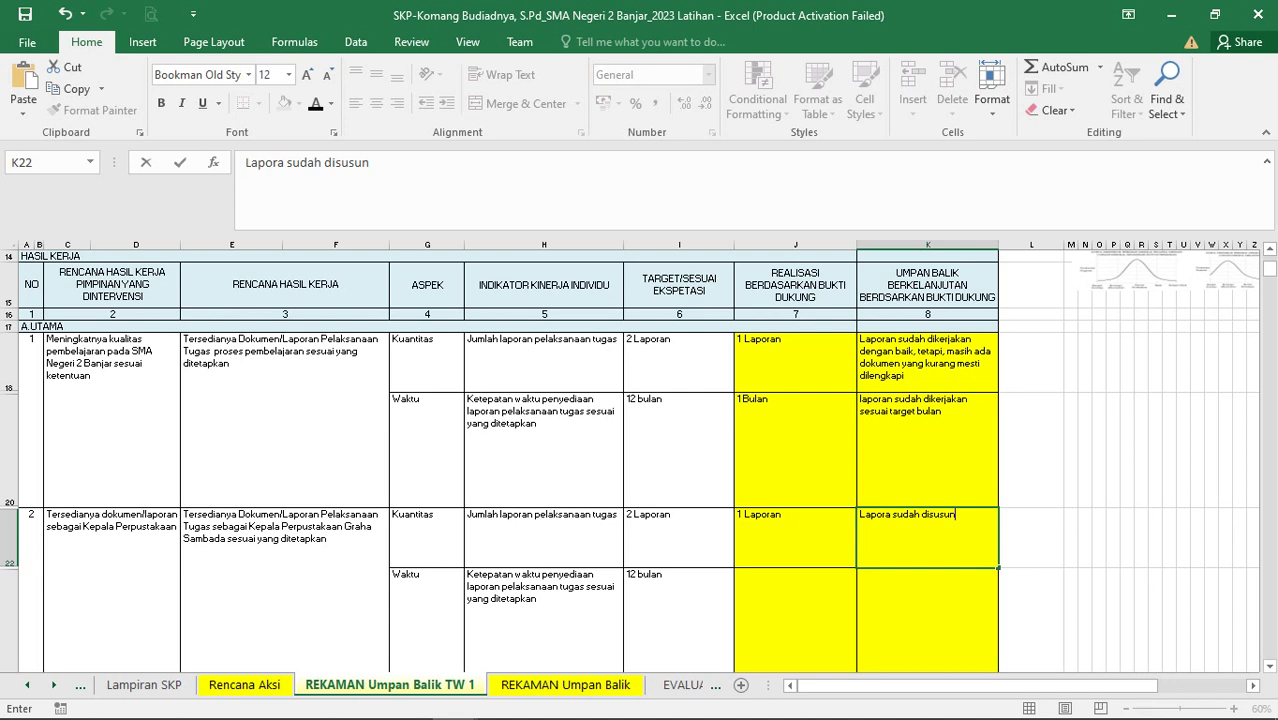
pyautogui.write(' namun perlu di')
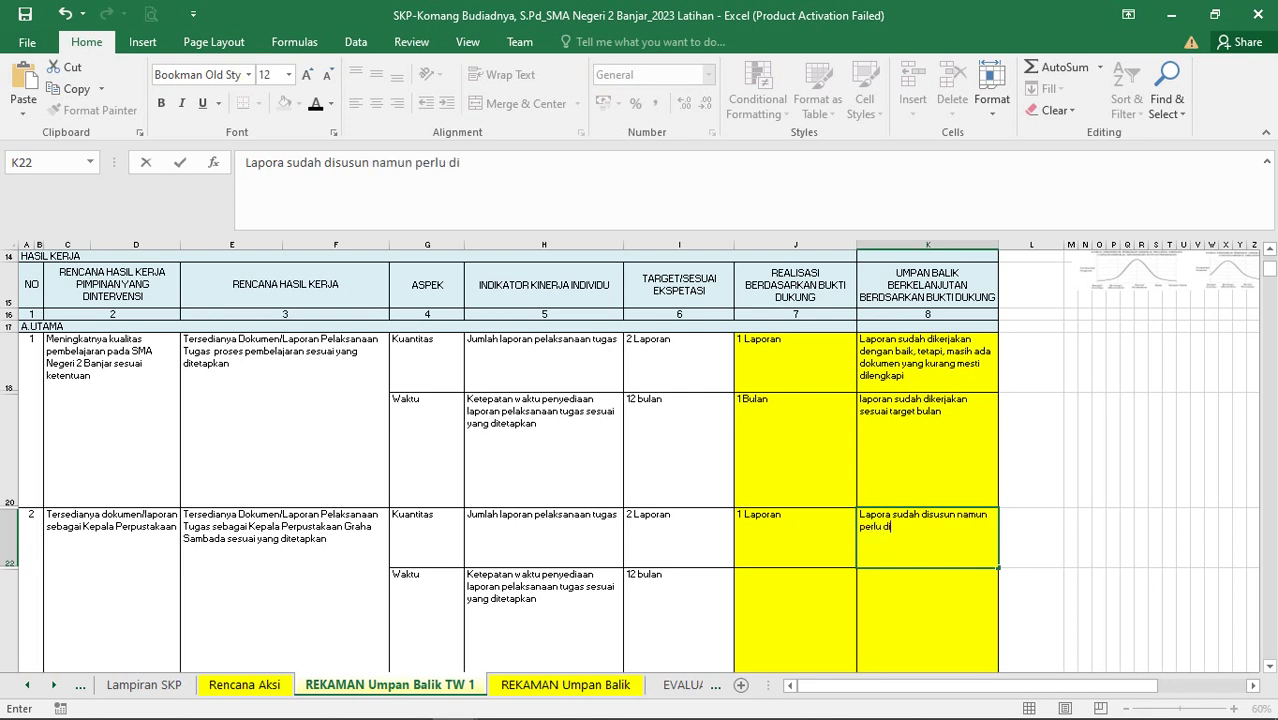
pyautogui.write('sempurnakan')
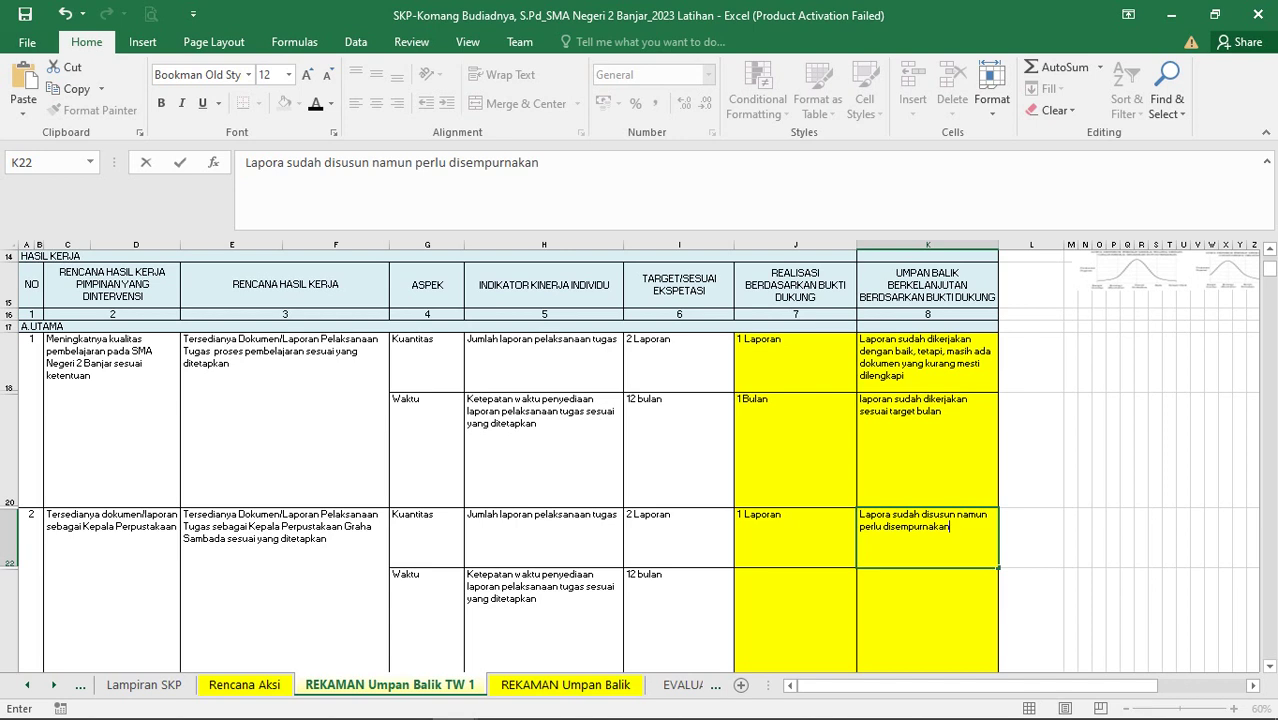
pyautogui.press('Return')
# Enter 1 Bulan as the second work result's Waktu realisation in J24, checking it against the Rencana Aksi sheet
pyautogui.click(795, 613)
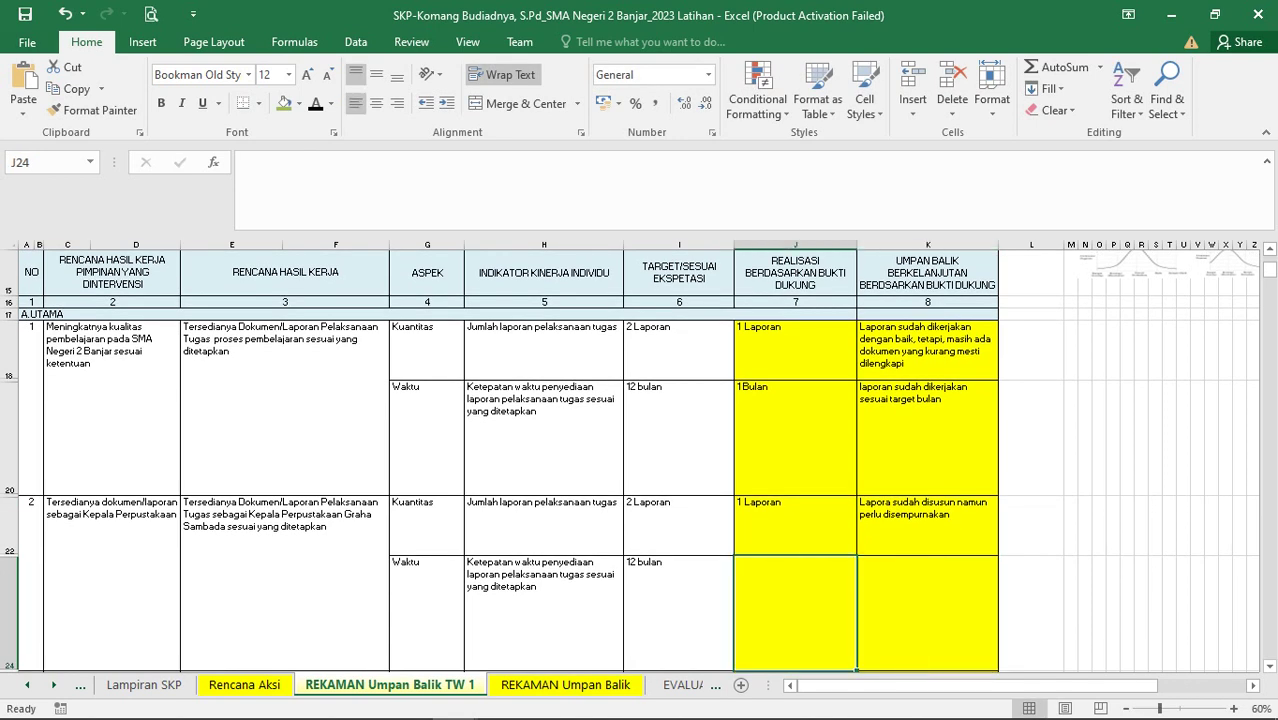
pyautogui.write('1')
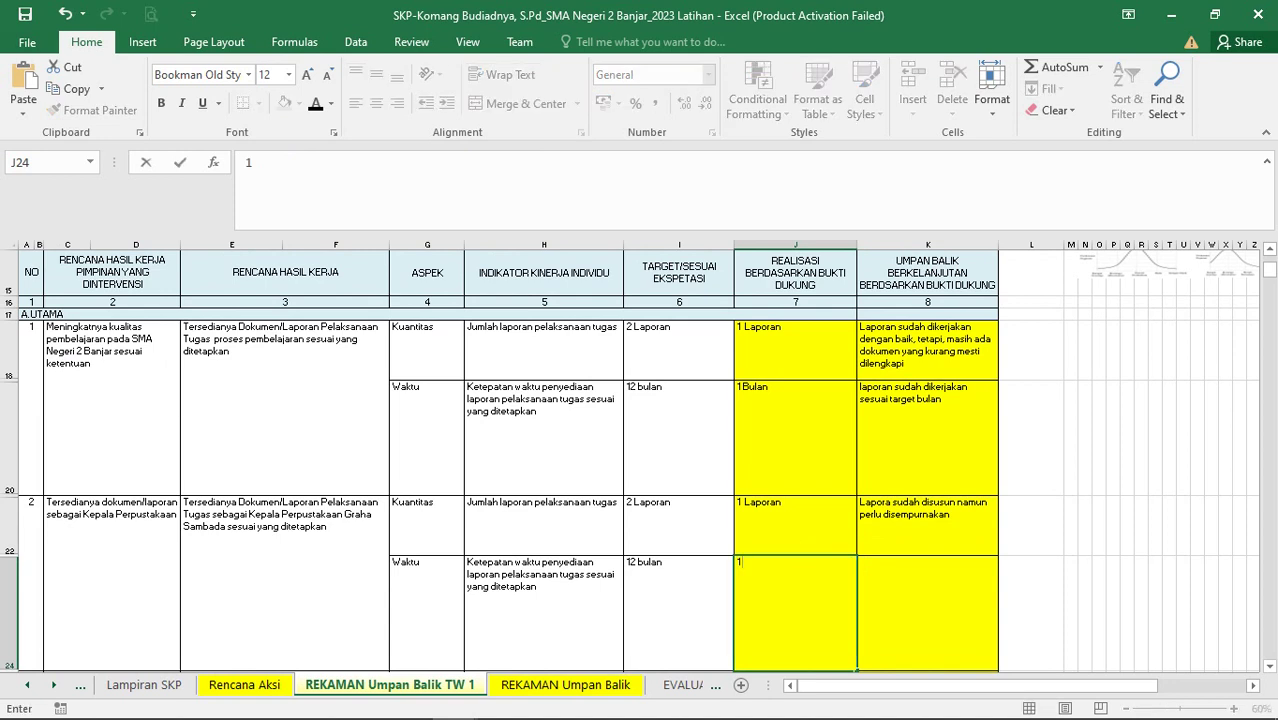
pyautogui.hotkey('ctrl', 'pageup')
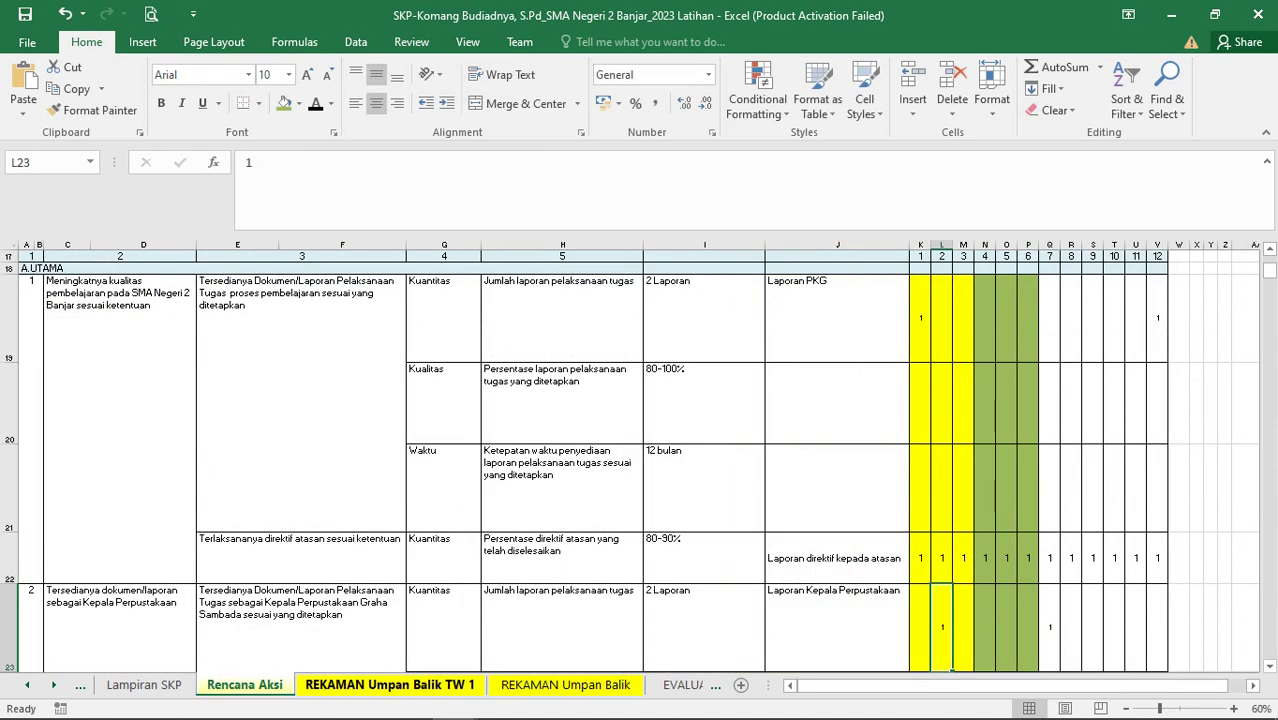
pyautogui.hotkey('ctrl', 'pagedown')
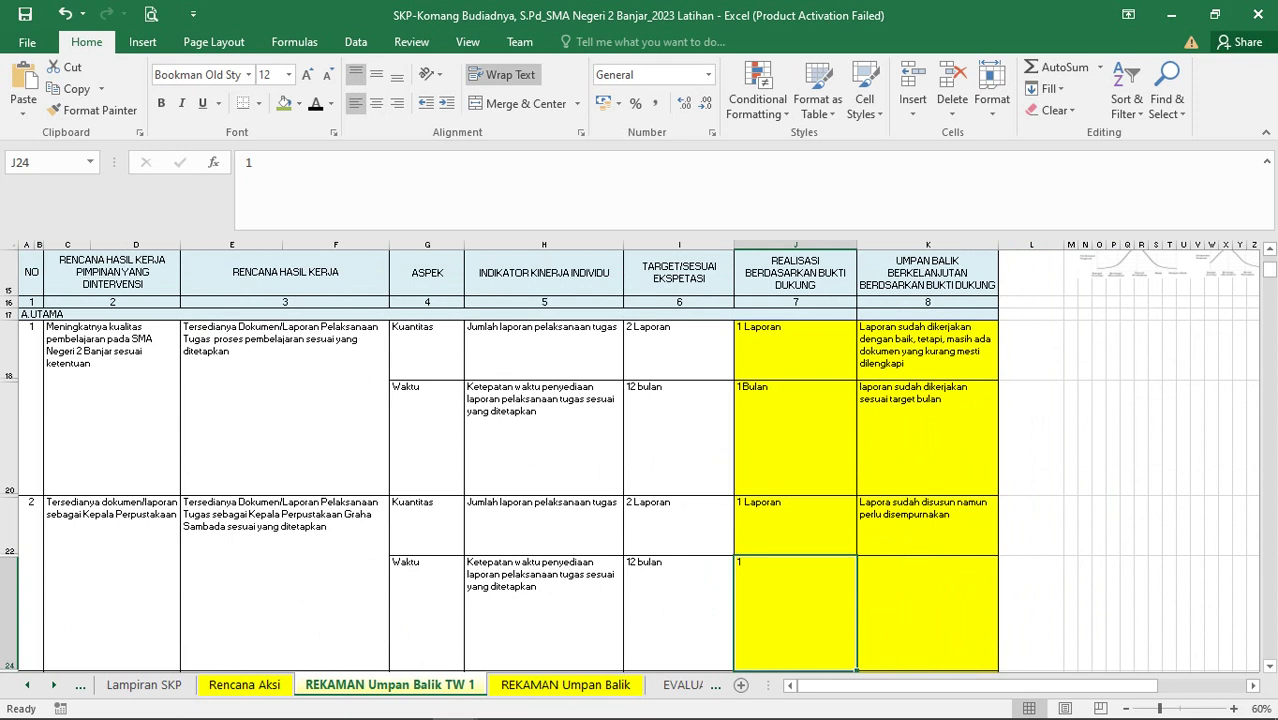
pyautogui.write('1')
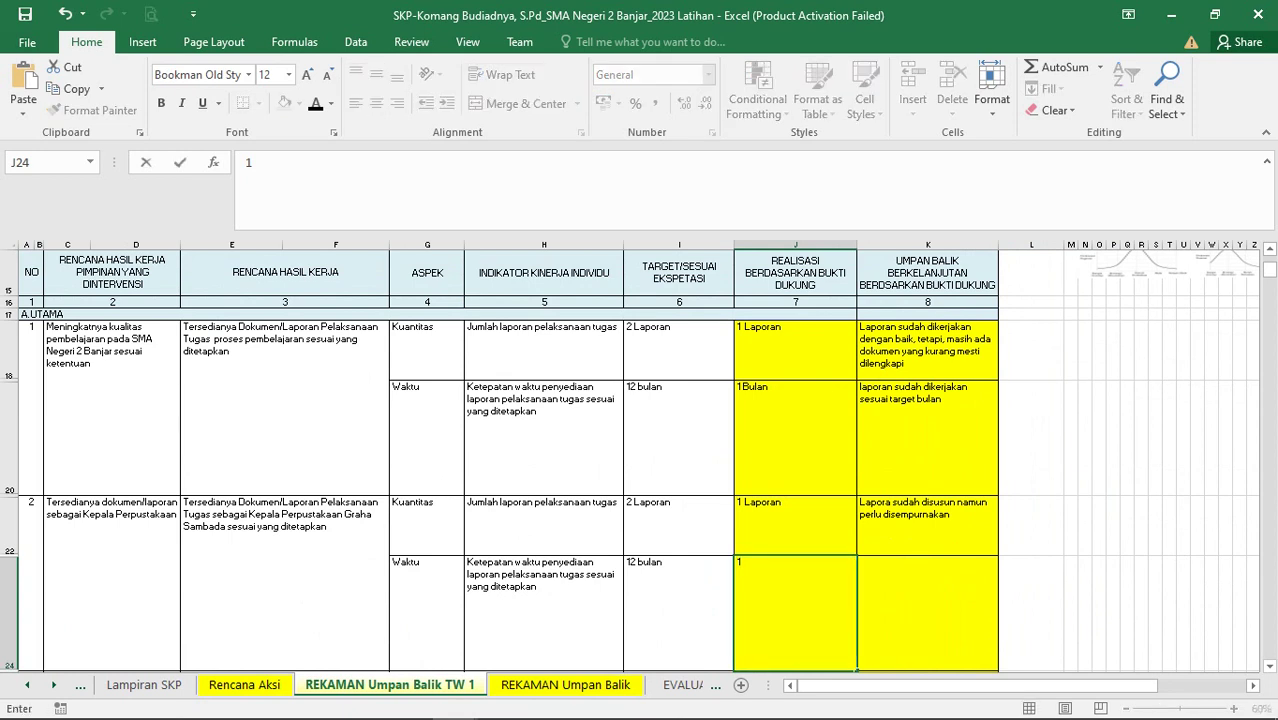
pyautogui.press('F2')
pyautogui.write('Bul')
pyautogui.press('Tab')
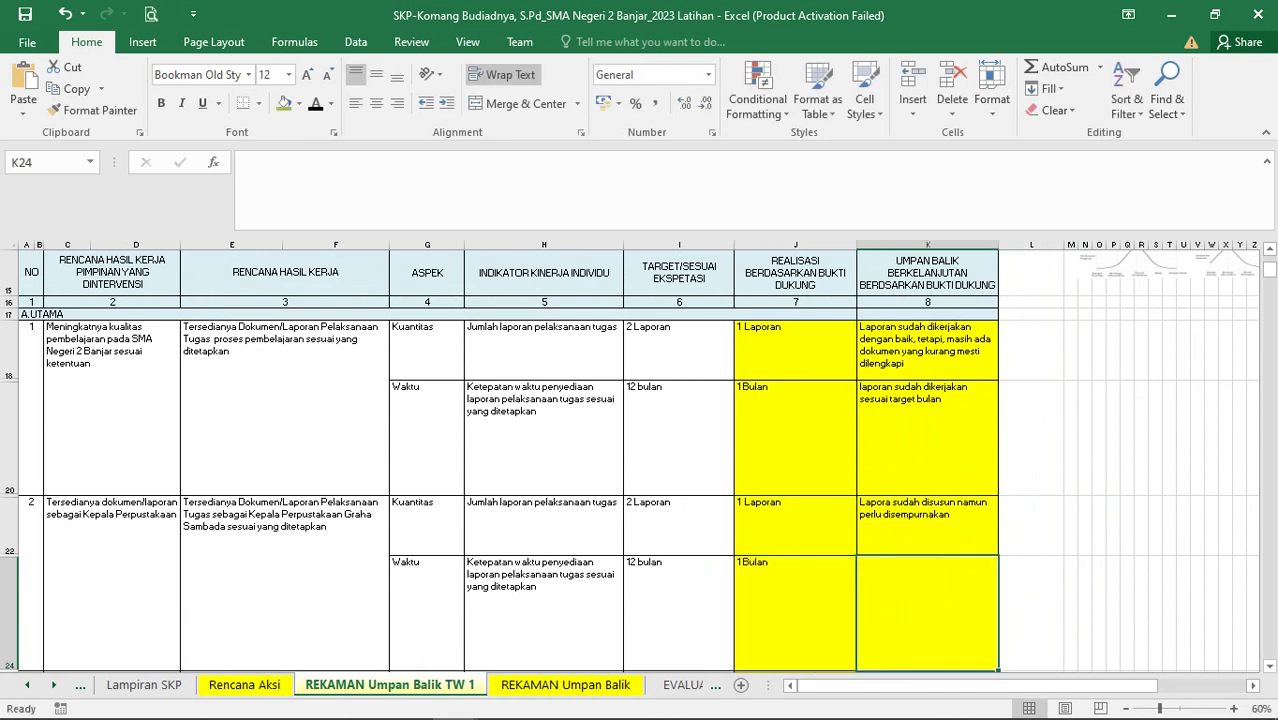
# Enter the feedback "Laporan dikerjakan tepat waktu namun mesti disempurnakan" in K24 for the second work result's Waktu aspect
pyautogui.write('Lapo')
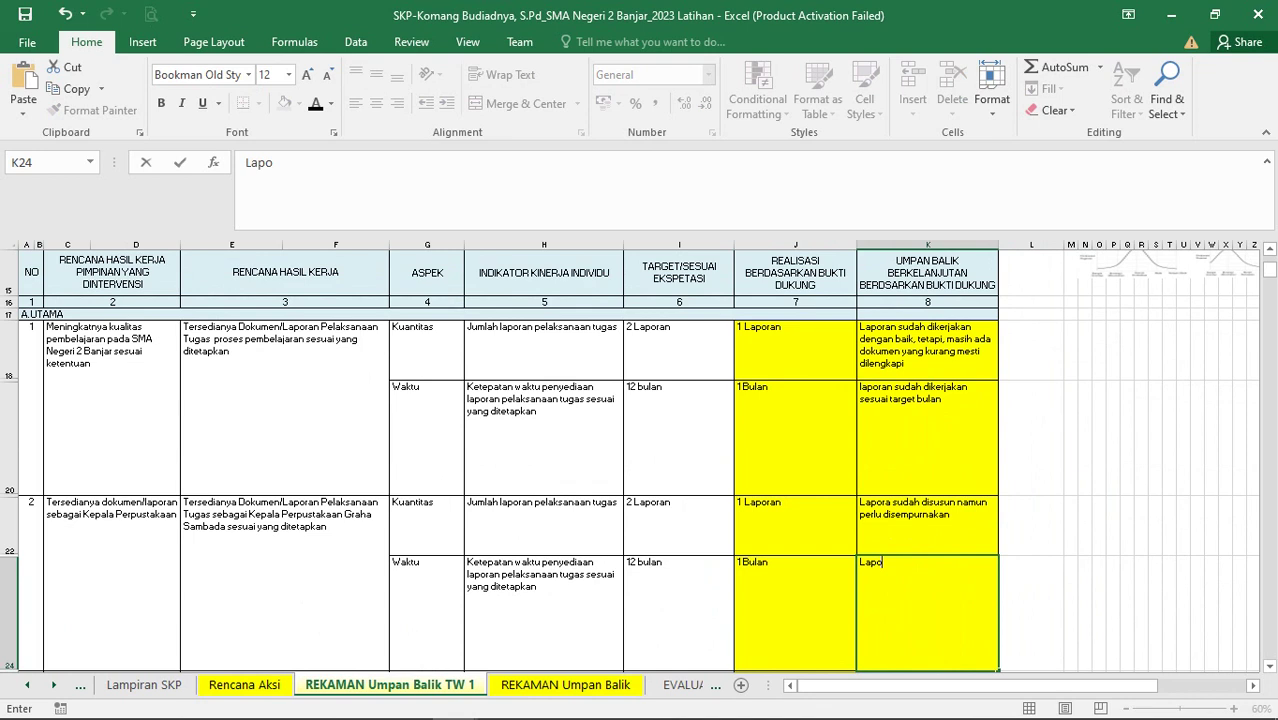
pyautogui.write('ran dikerjakan tepat wakt')
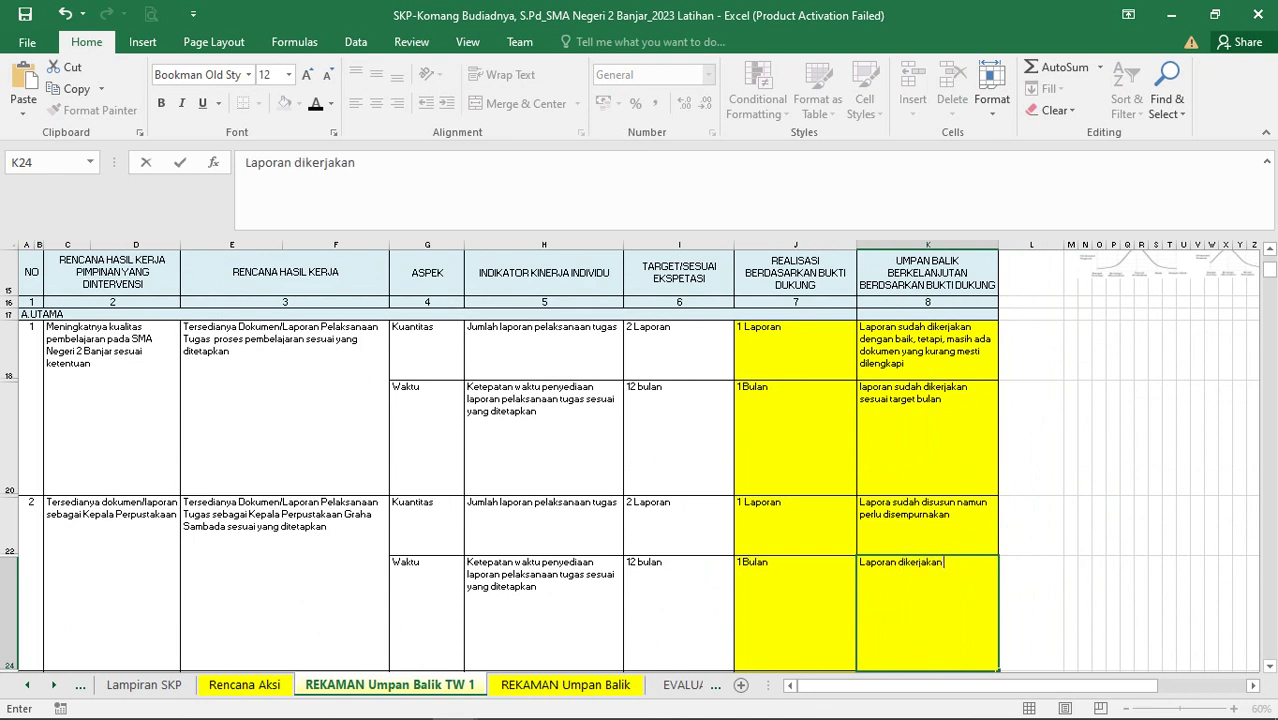
pyautogui.write('u')
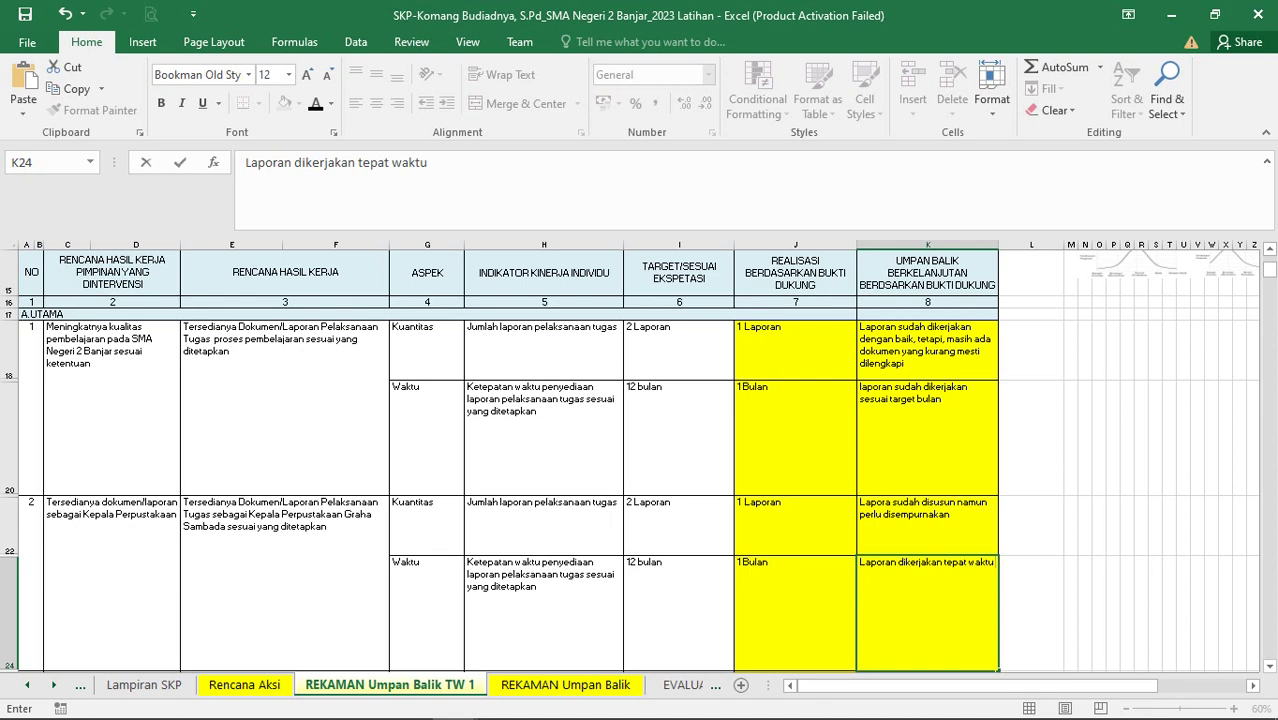
pyautogui.write(' namun mesti disemp')
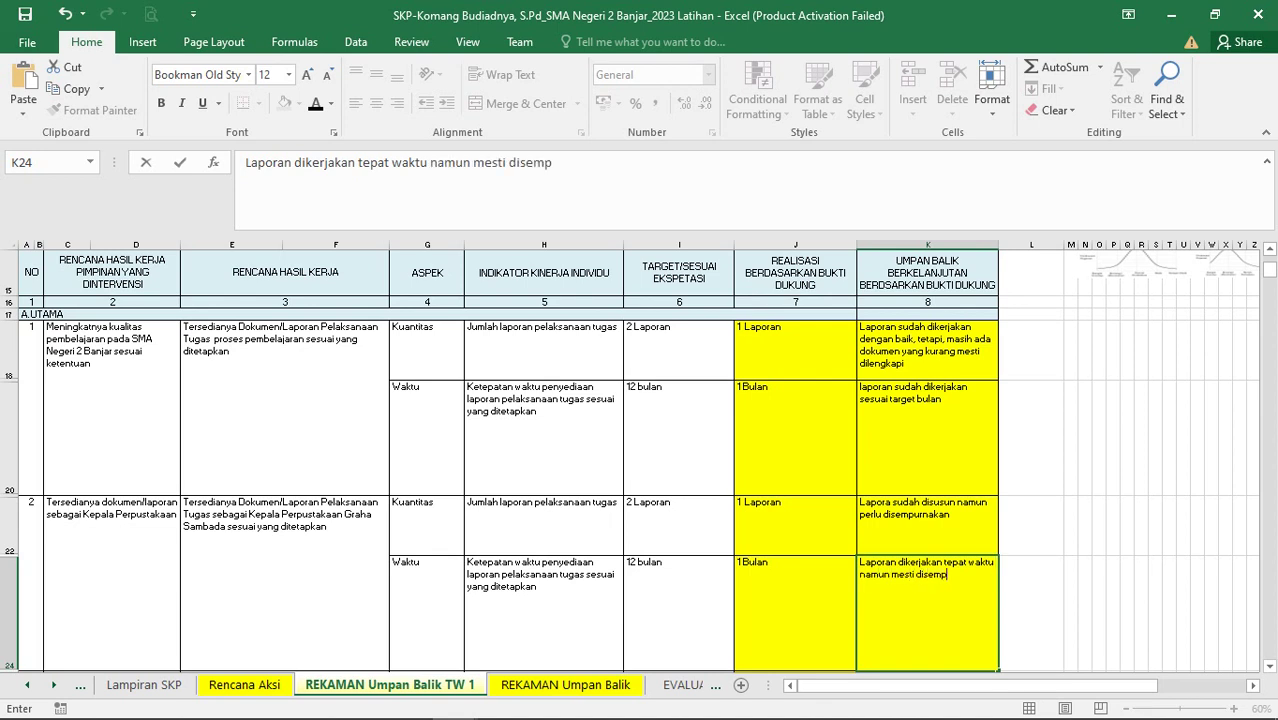
pyautogui.write('urnakan')
pyautogui.press('Return')
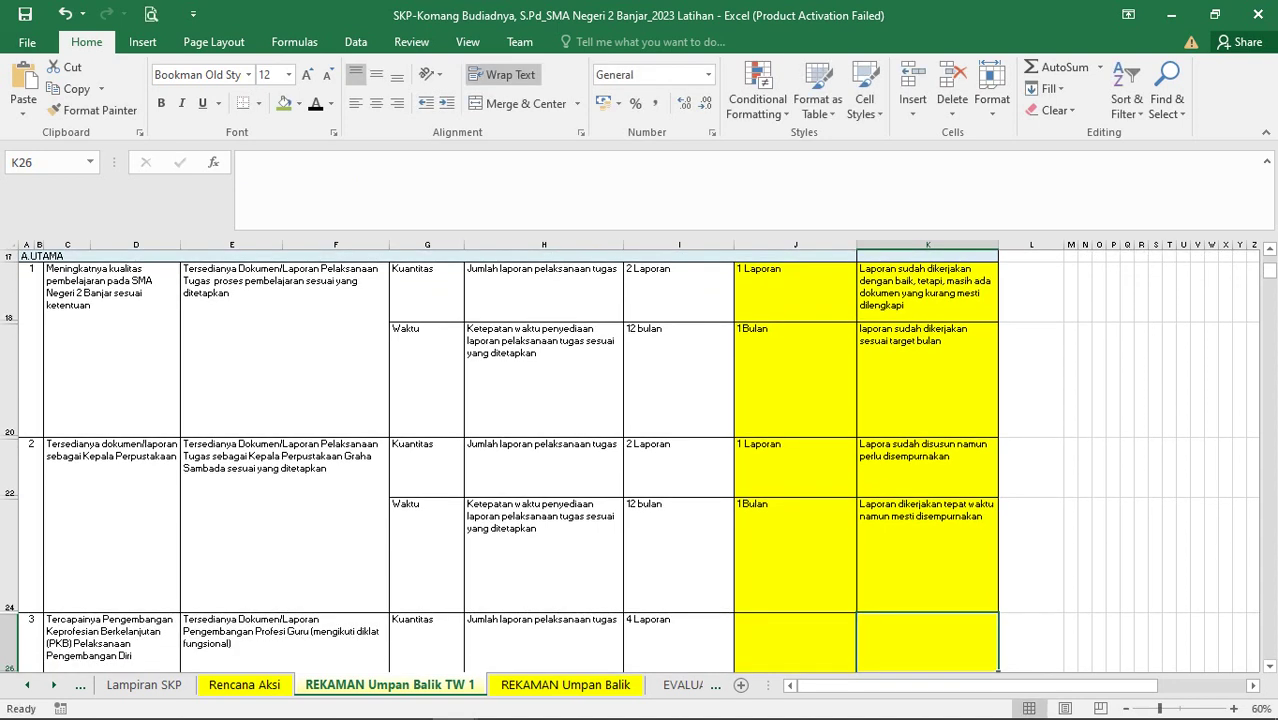
# Check the third work result's monthly targets on the Rencana Aksi sheet and enter 1 Laporan as its Kuantitas realisation in J26 of TW 1
pyautogui.scroll(-2, 795, 420)
pyautogui.click(795, 395)
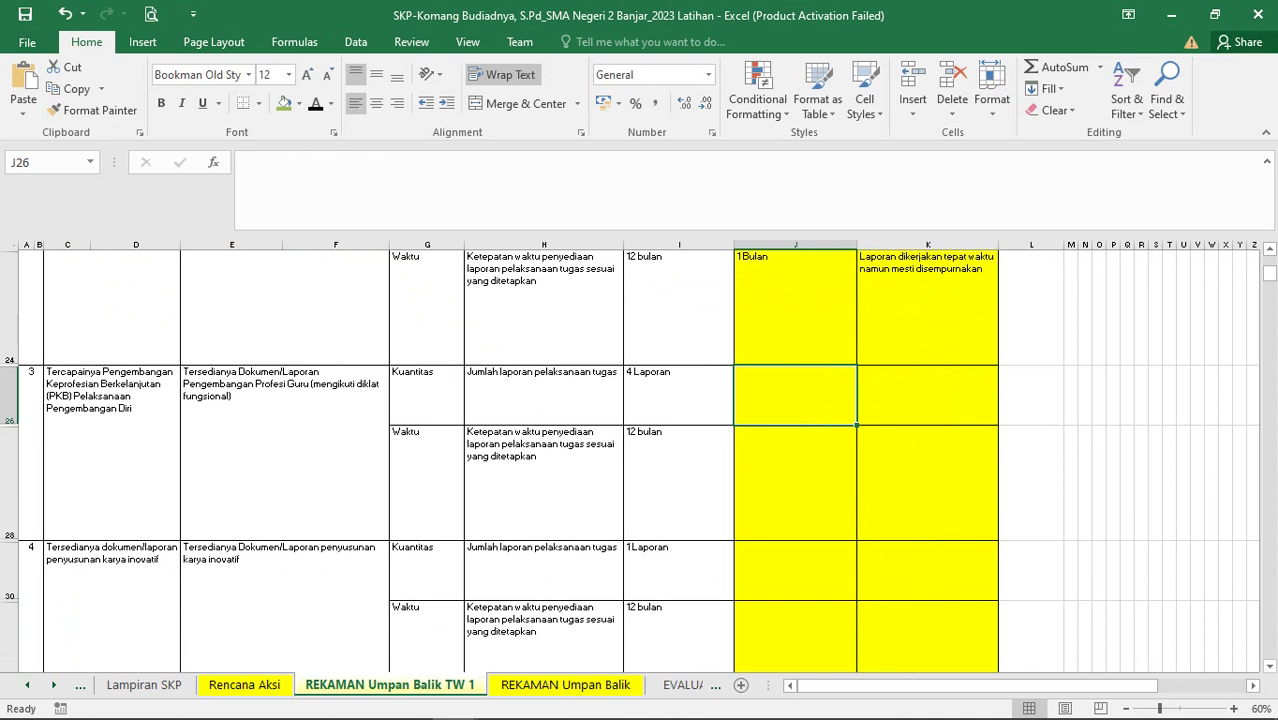
pyautogui.hotkey('ctrl', 'pageup')
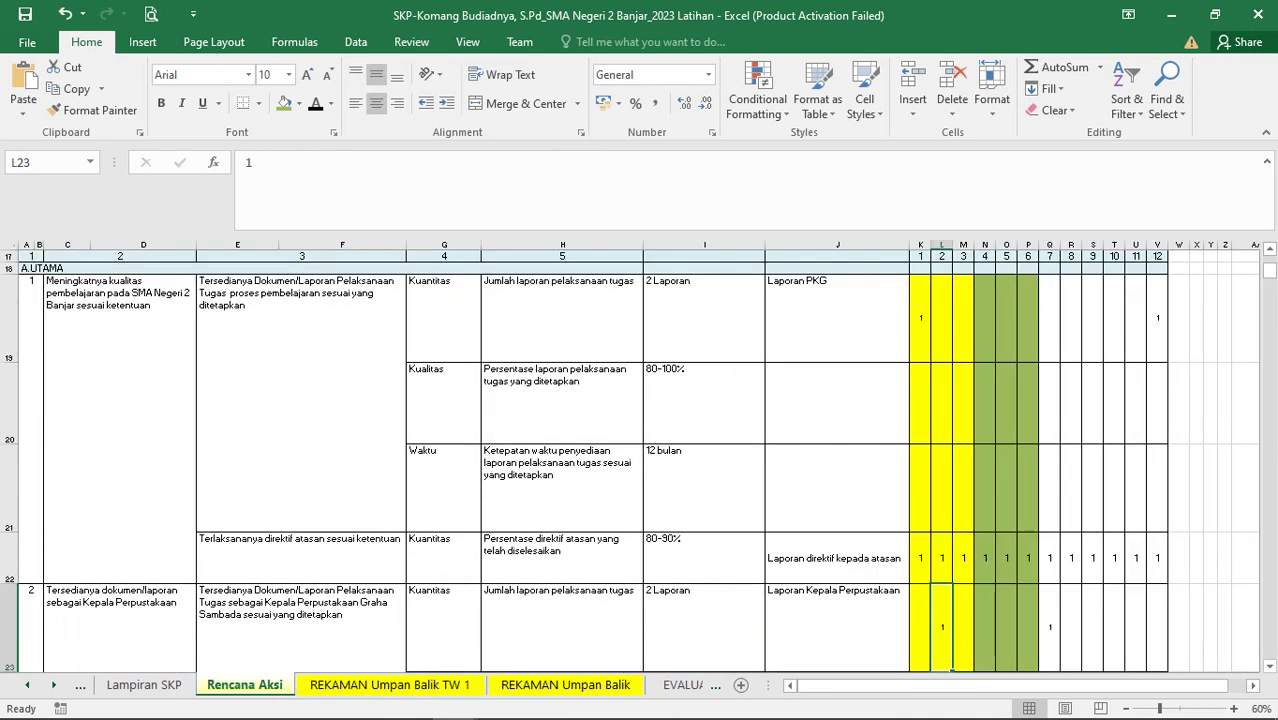
pyautogui.scroll(-4, 640, 460)
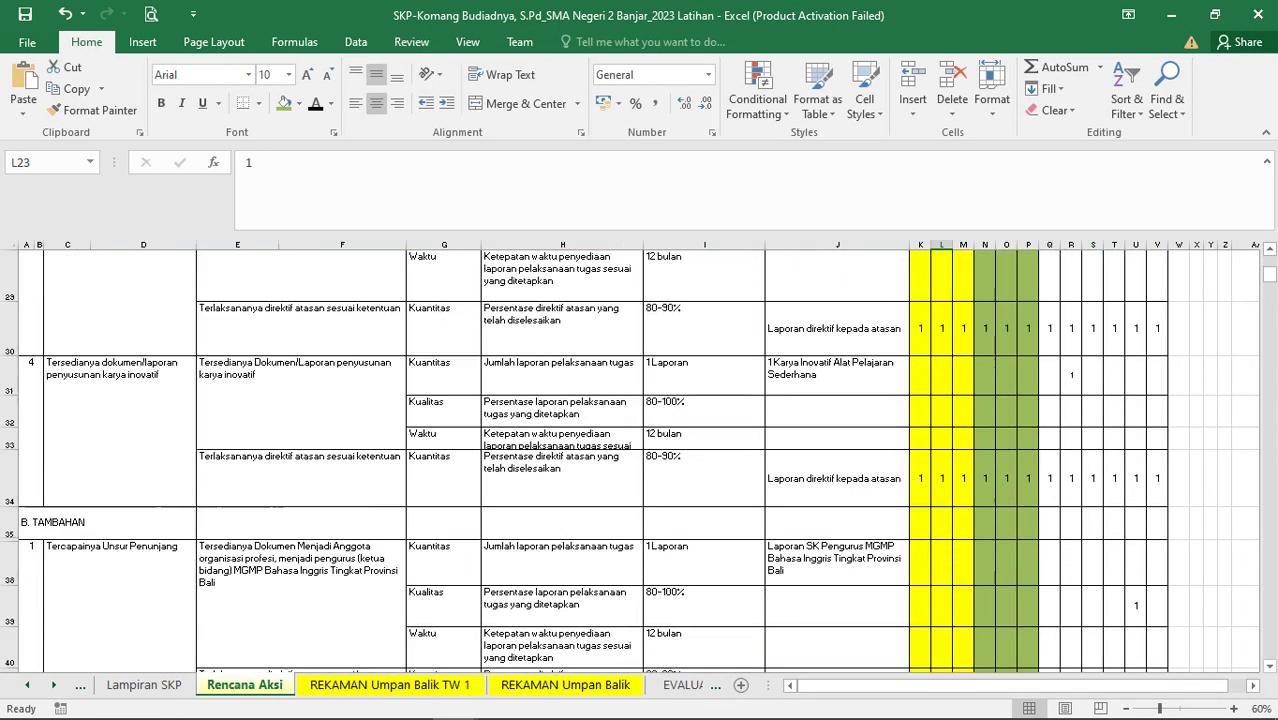
pyautogui.scroll(1, 640, 460)
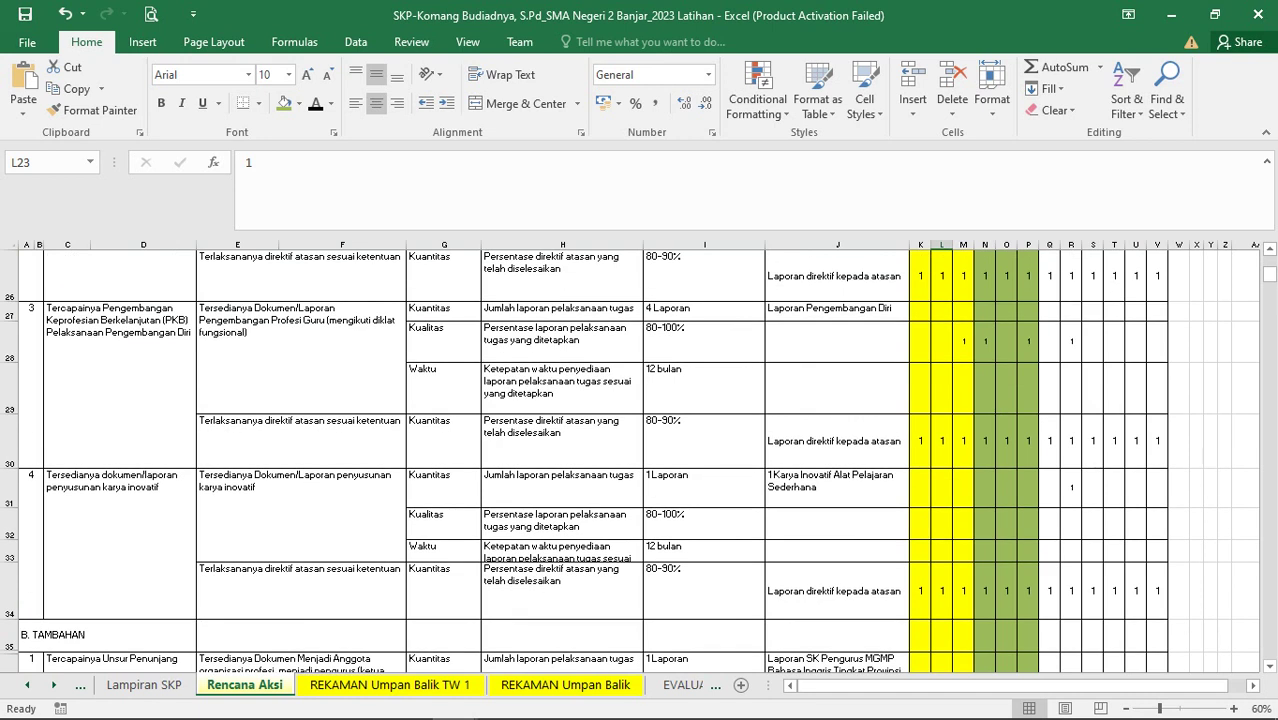
pyautogui.hotkey('ctrl', 'pagedown')
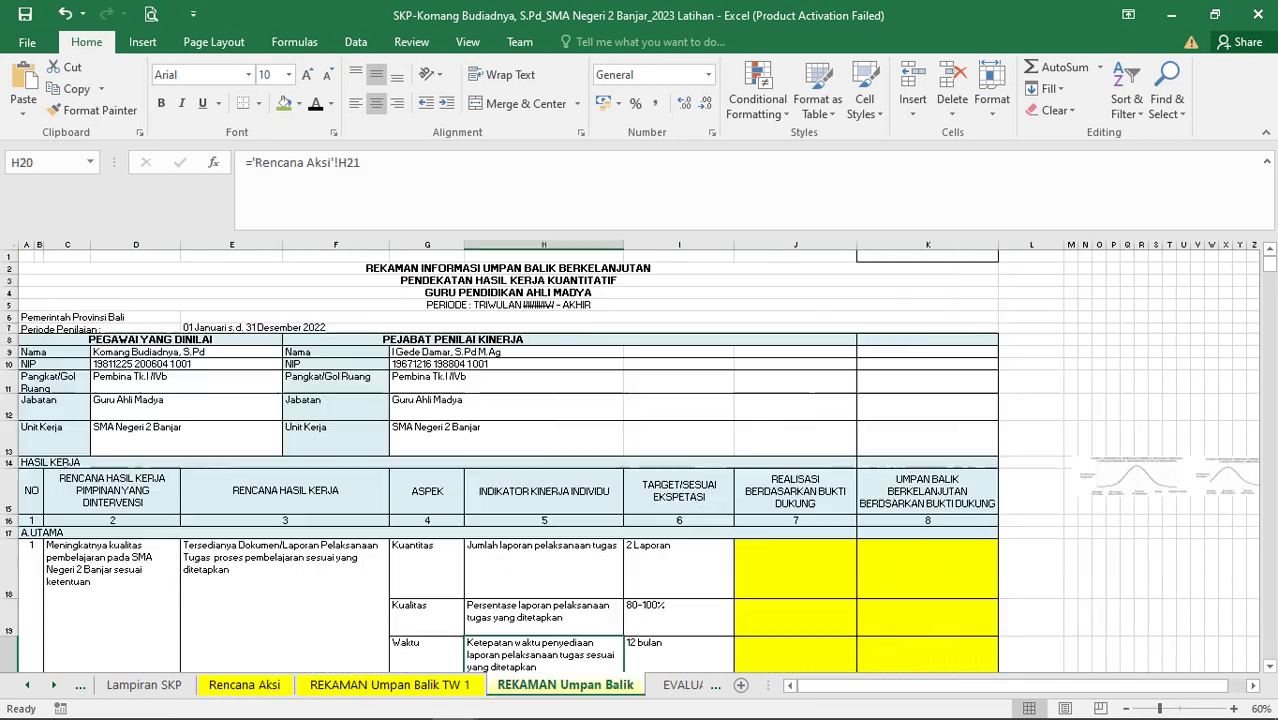
pyautogui.scroll(-2, 640, 460)
pyautogui.click(390, 685)
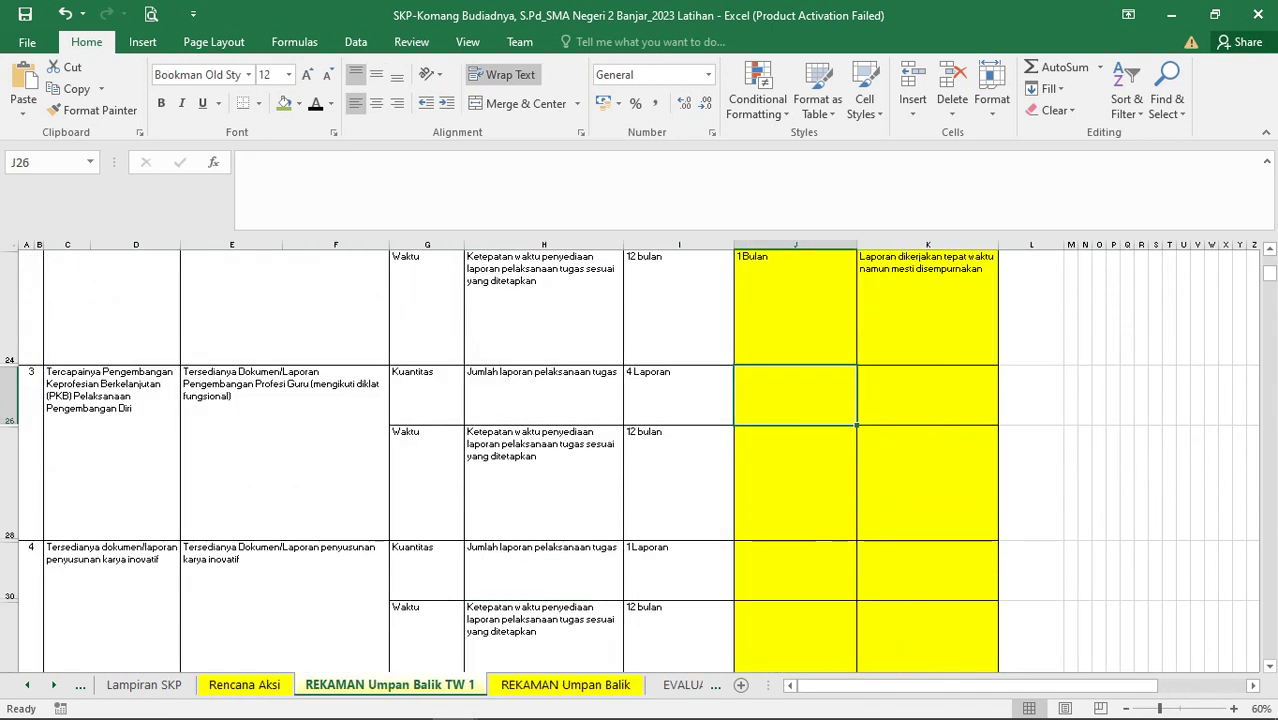
pyautogui.scroll(2, 640, 460)
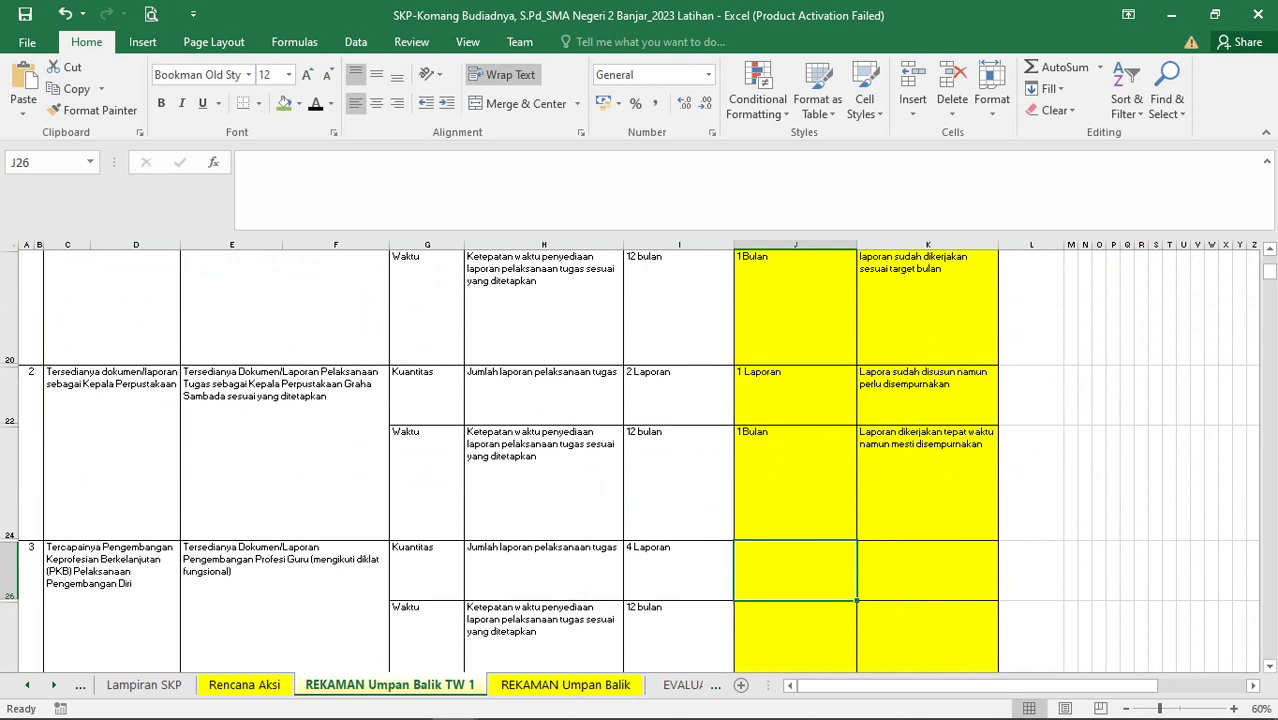
pyautogui.write('1 Laporan')
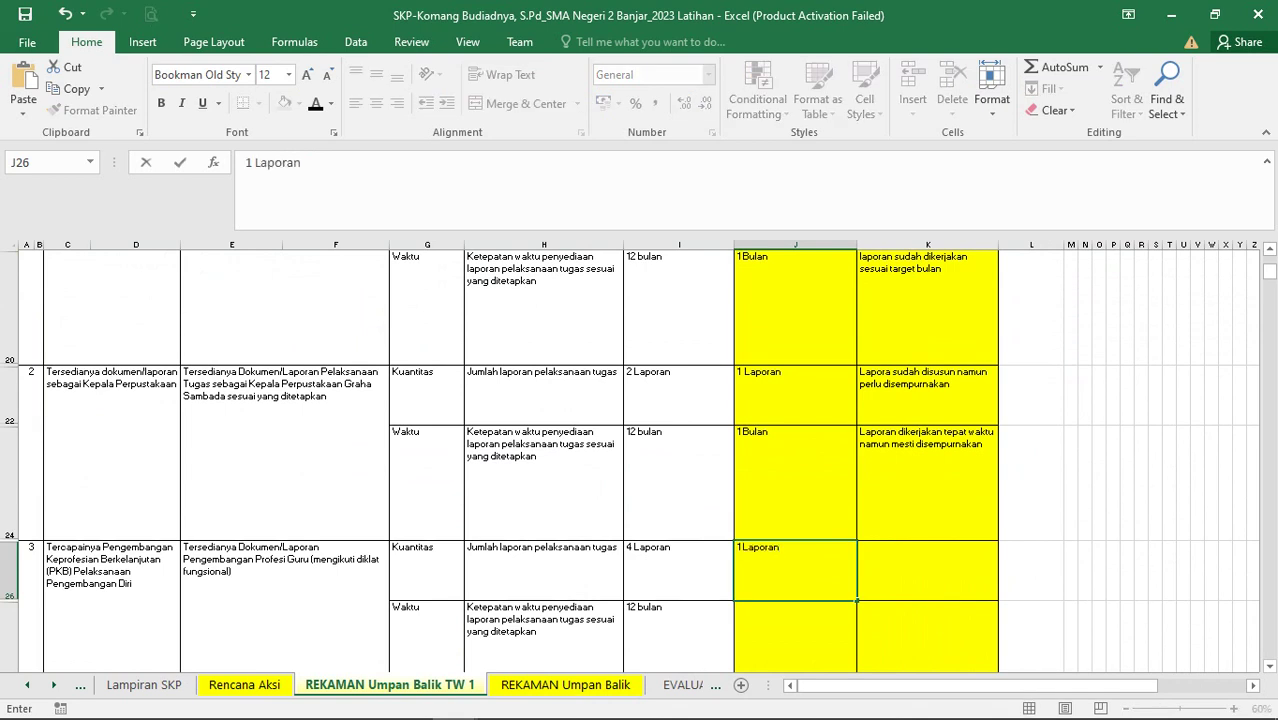
pyautogui.press('Tab')
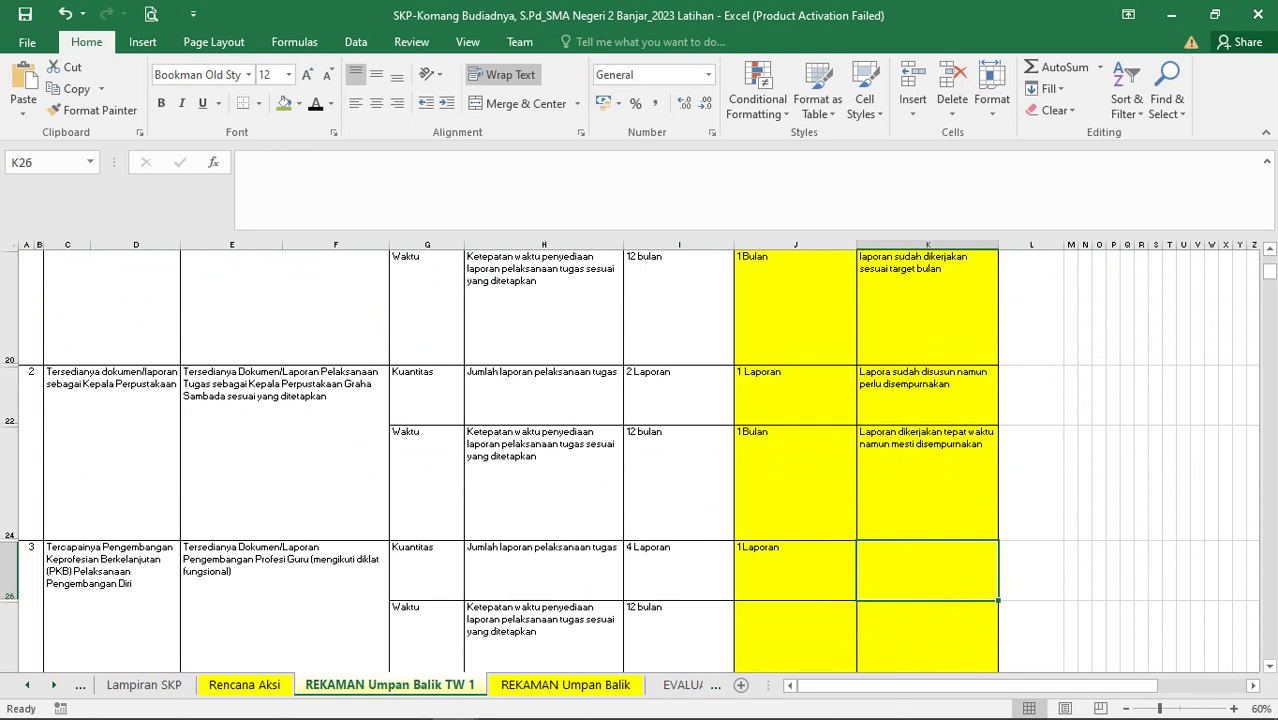
# Enter the feedback "Dokumen laporan sedang dikerjakan perlu dilengakpi dengan surat tugas, resume" in K26 for the third work result's Kuantitas aspect
pyautogui.write('Dokuemn')
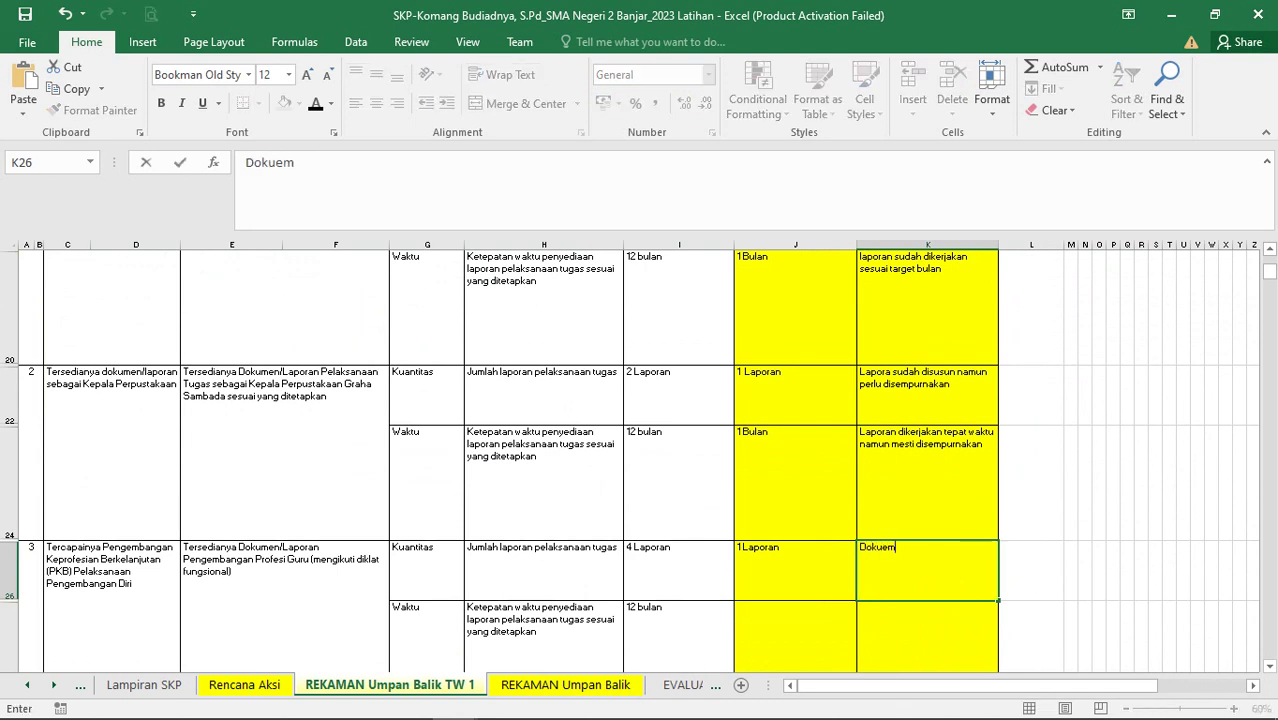
pyautogui.press('BackSpace')
pyautogui.press('BackSpace')
pyautogui.press('BackSpace')
pyautogui.write('men laporan s')
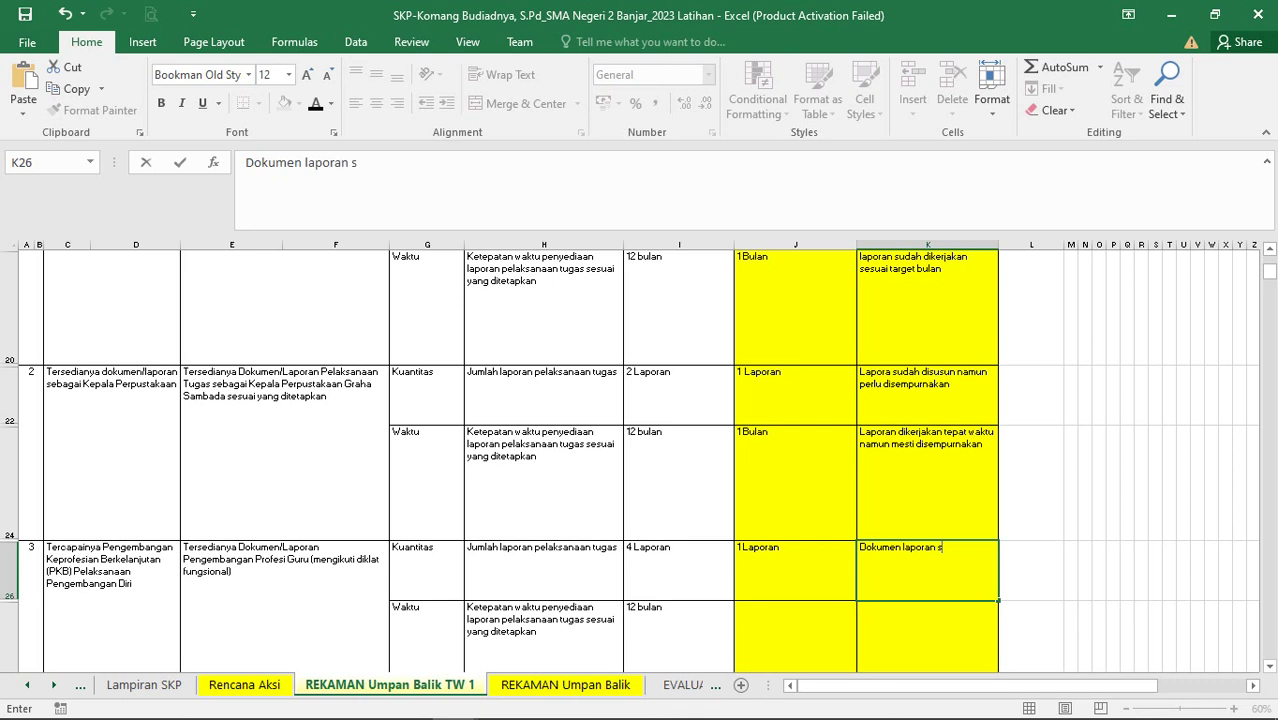
pyautogui.write('edang dikerjakan')
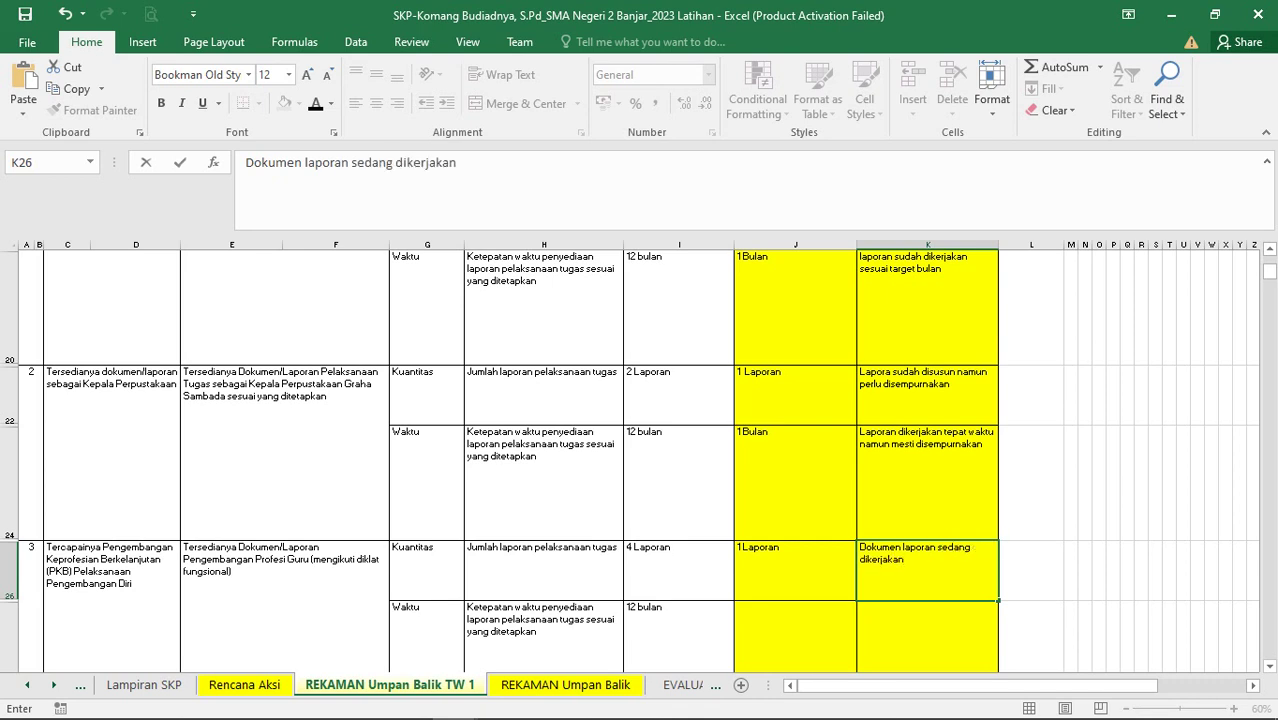
pyautogui.write(' ter;')
pyautogui.press('BackSpace')
pyautogui.press('BackSpace')
pyautogui.press('BackSpace')
pyautogui.press('BackSpace')
pyautogui.write('perlu dilenga')
pyautogui.write('dengan')
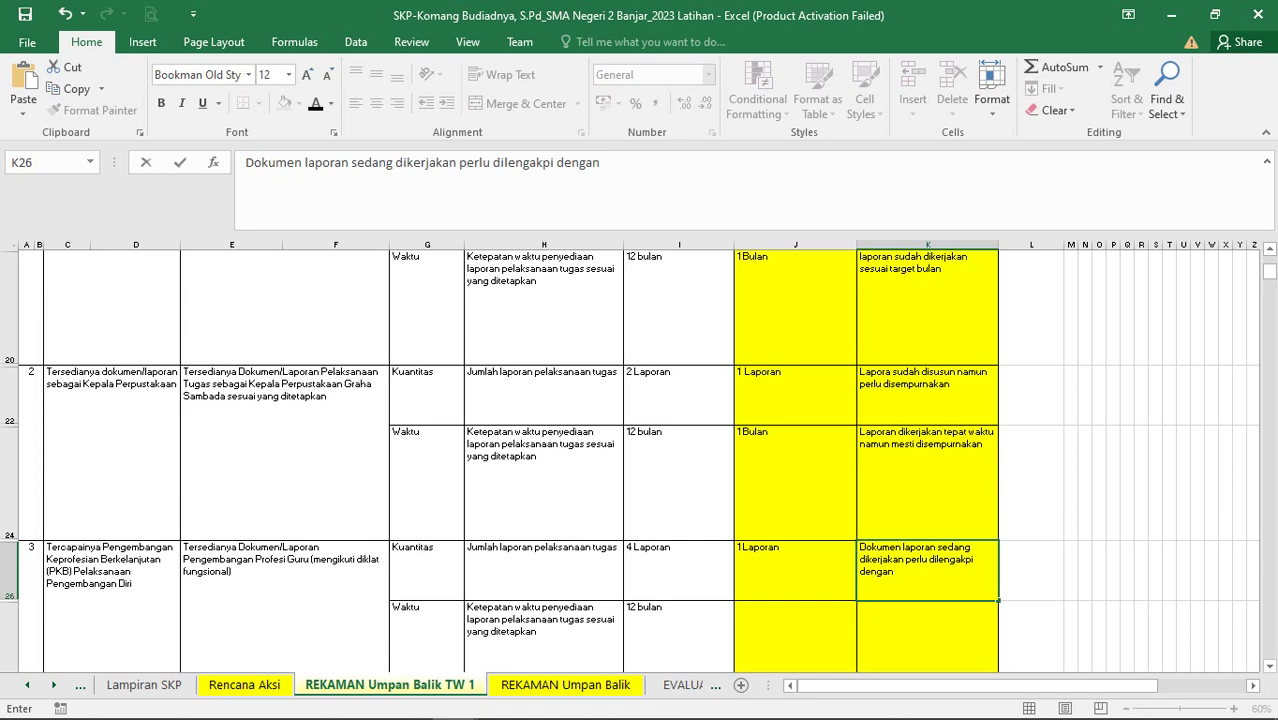
pyautogui.write(' surat tugas, resmi')
pyautogui.press('BackSpace')
pyautogui.press('BackSpace')
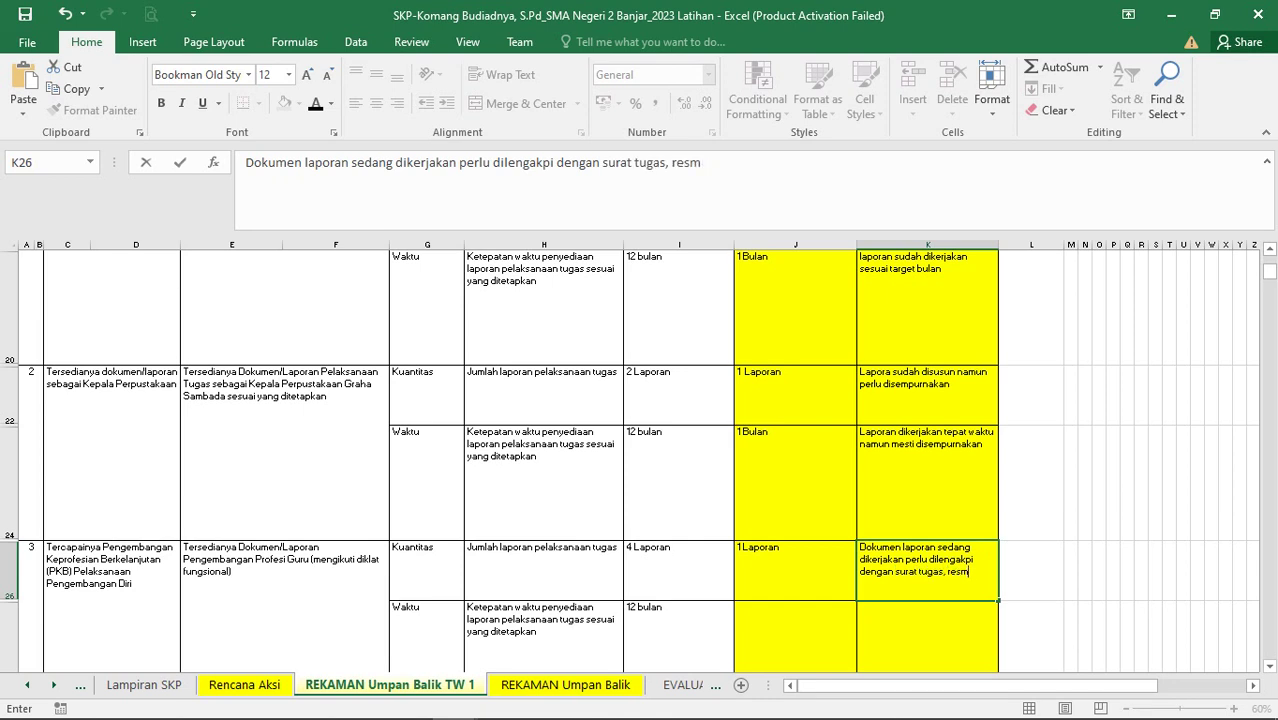
pyautogui.write('ume')
pyautogui.press('Return')
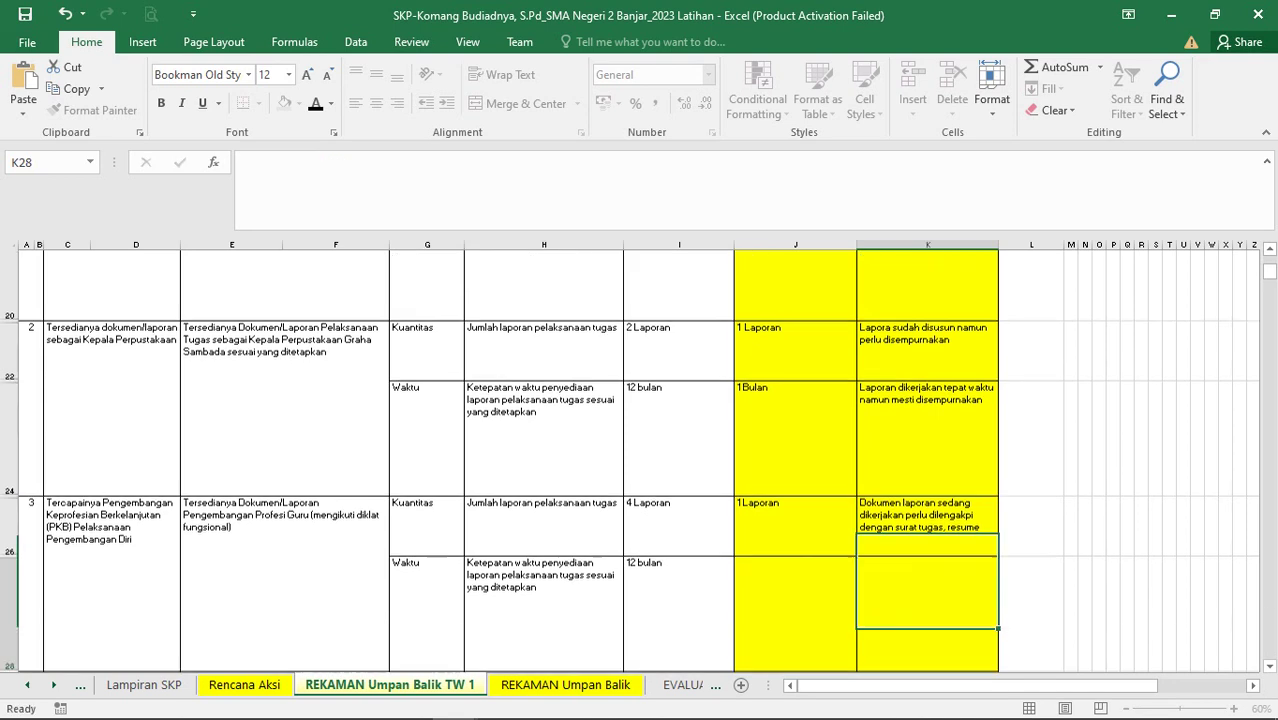
# Enter 1 as the third work result's Waktu realisation in J28
pyautogui.press('Left')
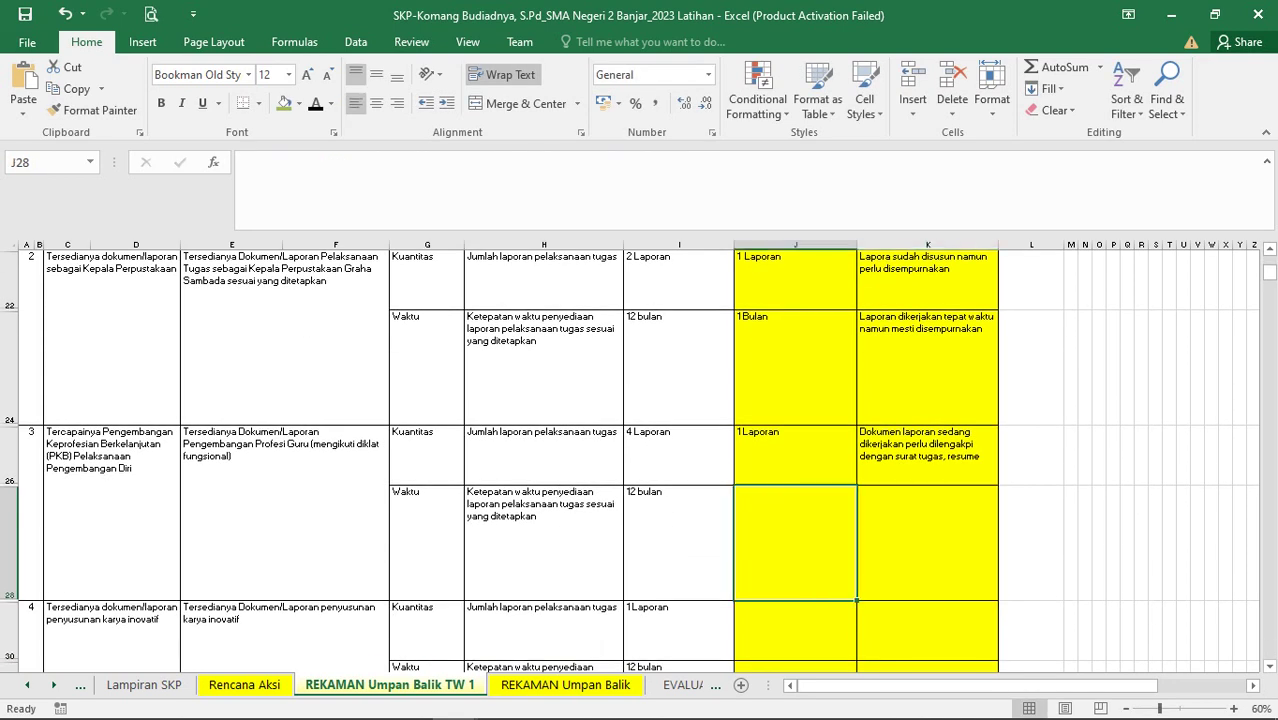
pyautogui.write('1')
pyautogui.press('Tab')
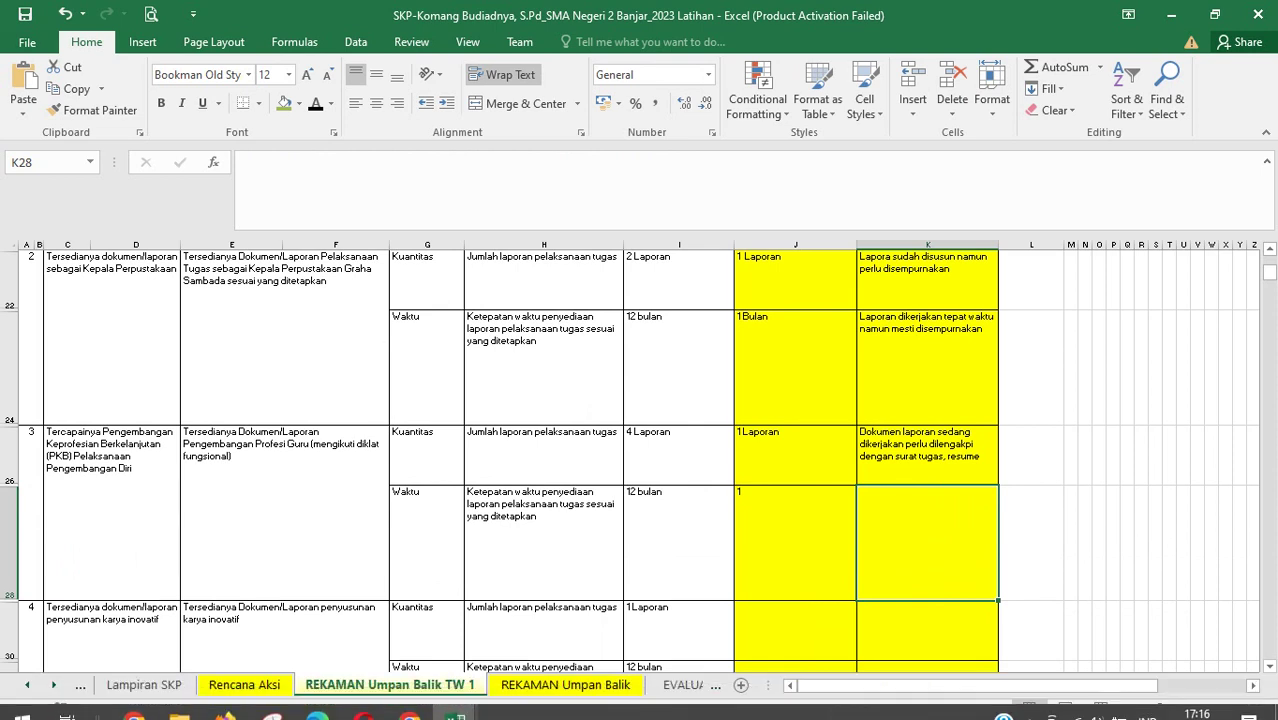
# Copy the thumbs-up picture from the REKAMAN UMPAN BALIK DAN EVALUASI KINERJA workbook into K28 as the Waktu feedback, placed mid-cell
pyautogui.click(455, 703)
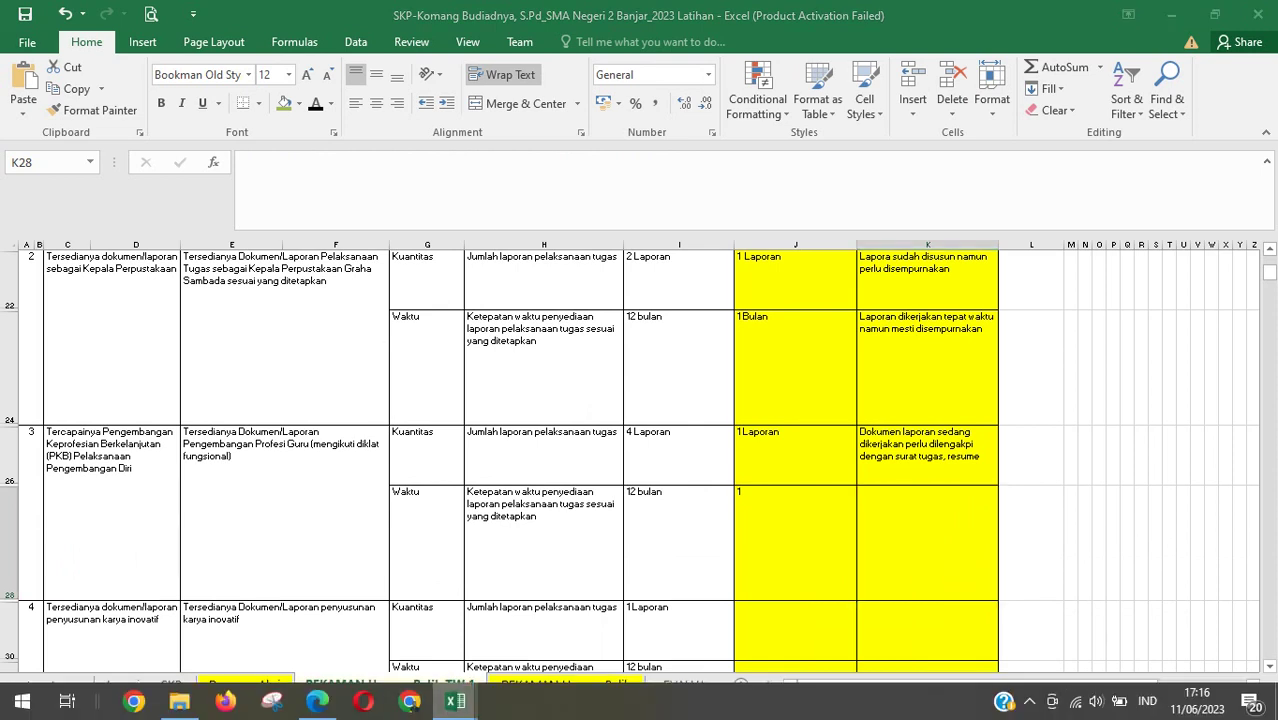
pyautogui.click(350, 620)
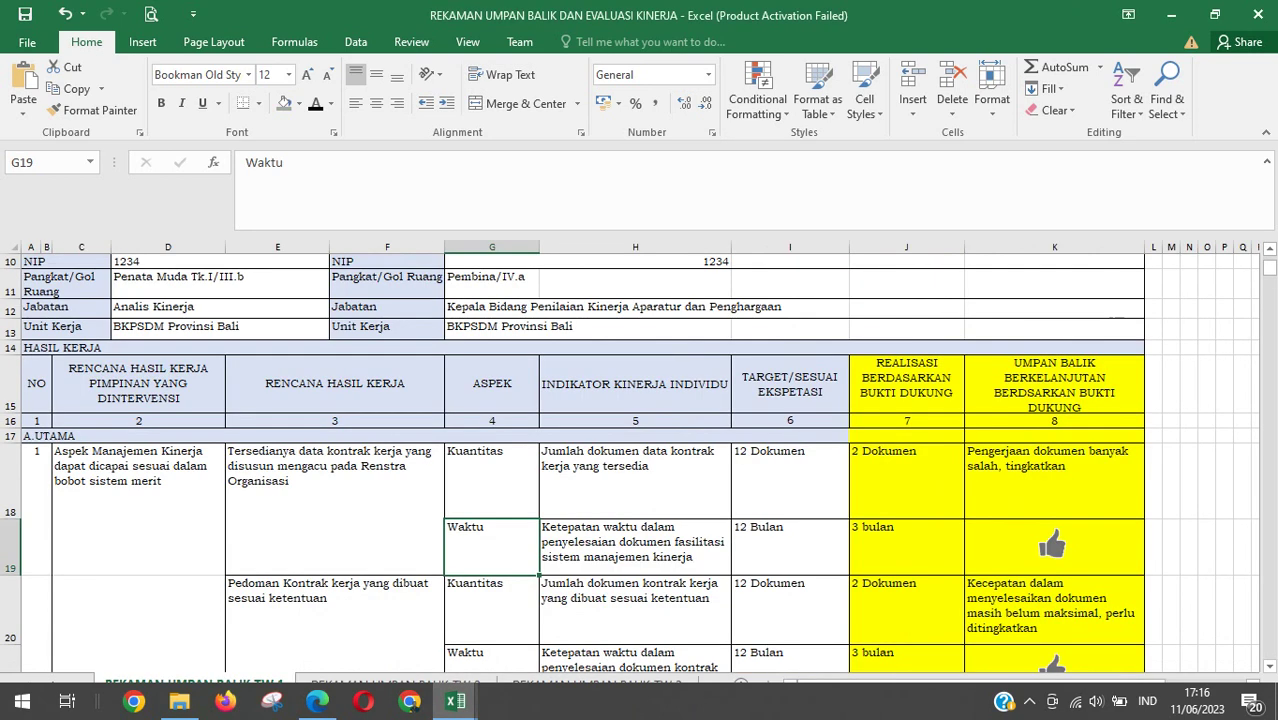
pyautogui.click(1053, 545)
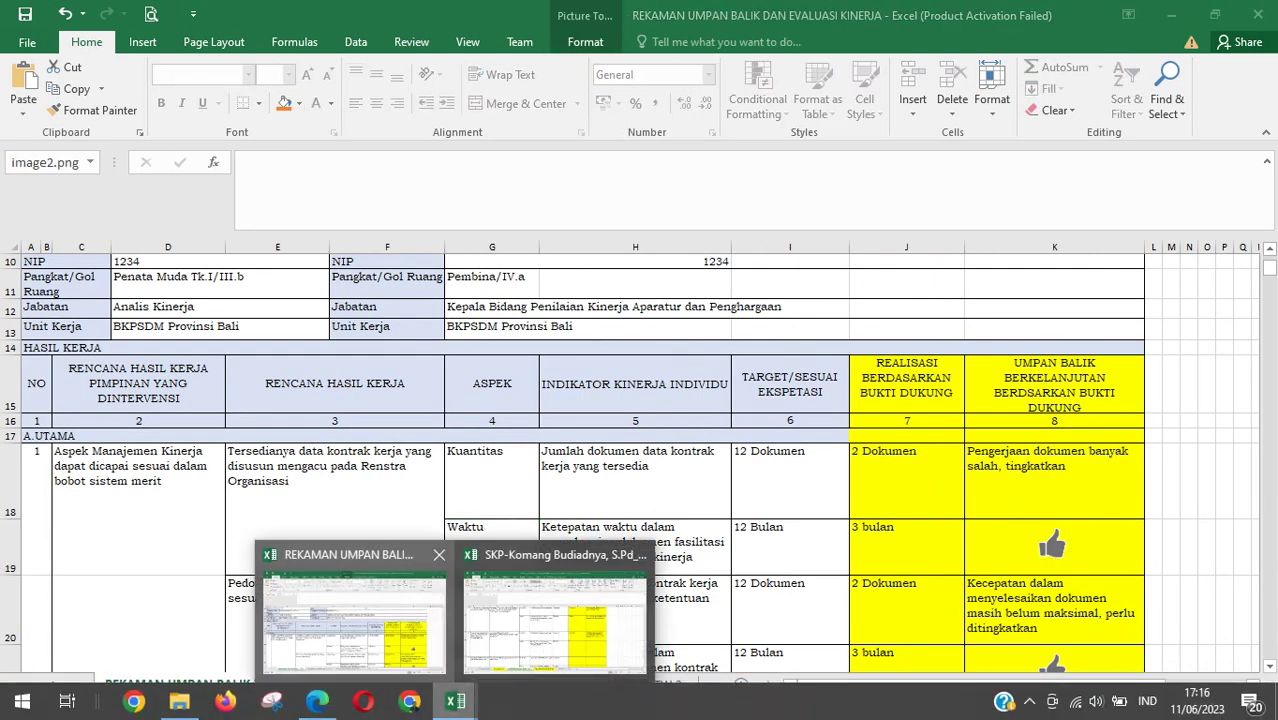
pyautogui.click(455, 705)
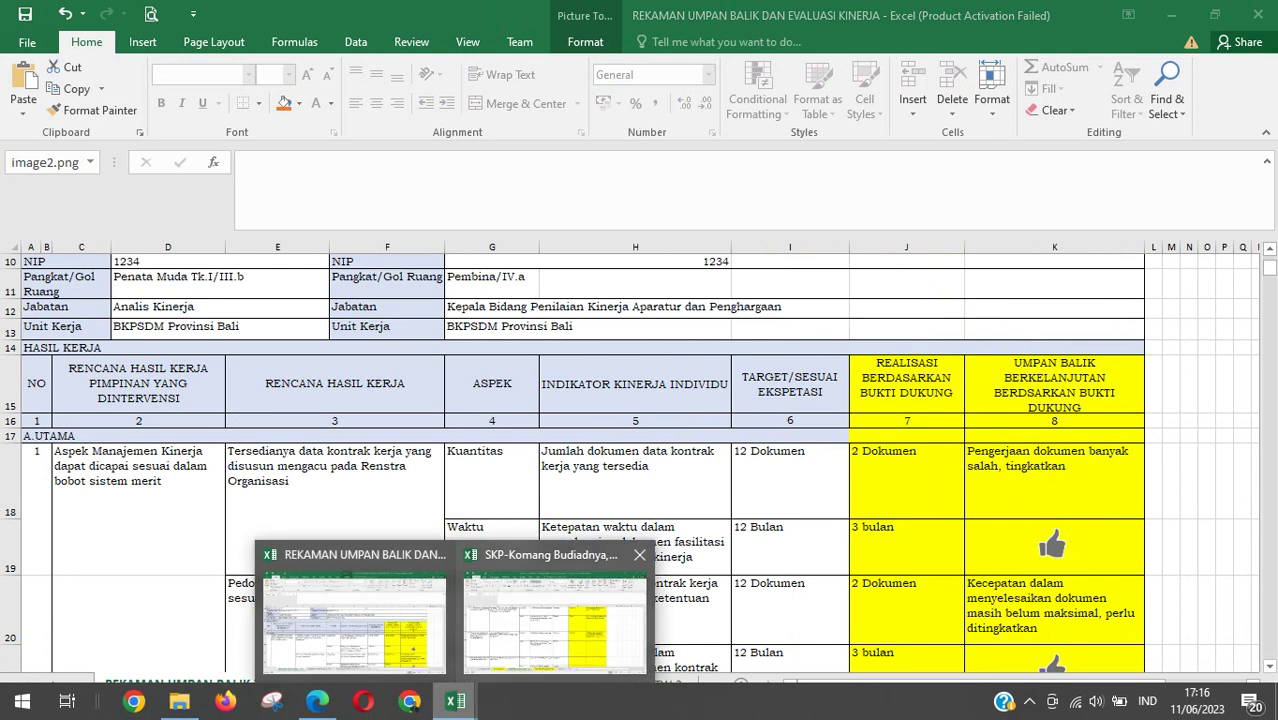
pyautogui.click(555, 620)
pyautogui.hotkey('ctrl', 'v')
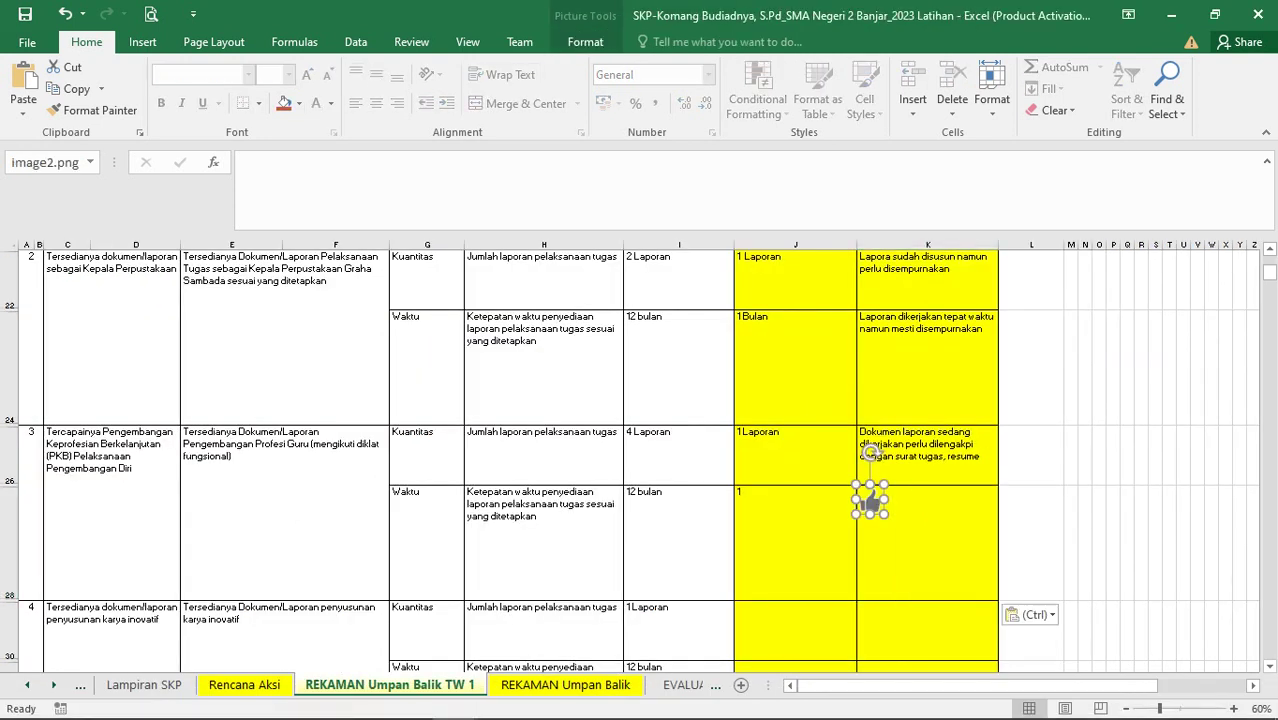
pyautogui.moveTo(870, 505); pyautogui.dragTo(921, 527)
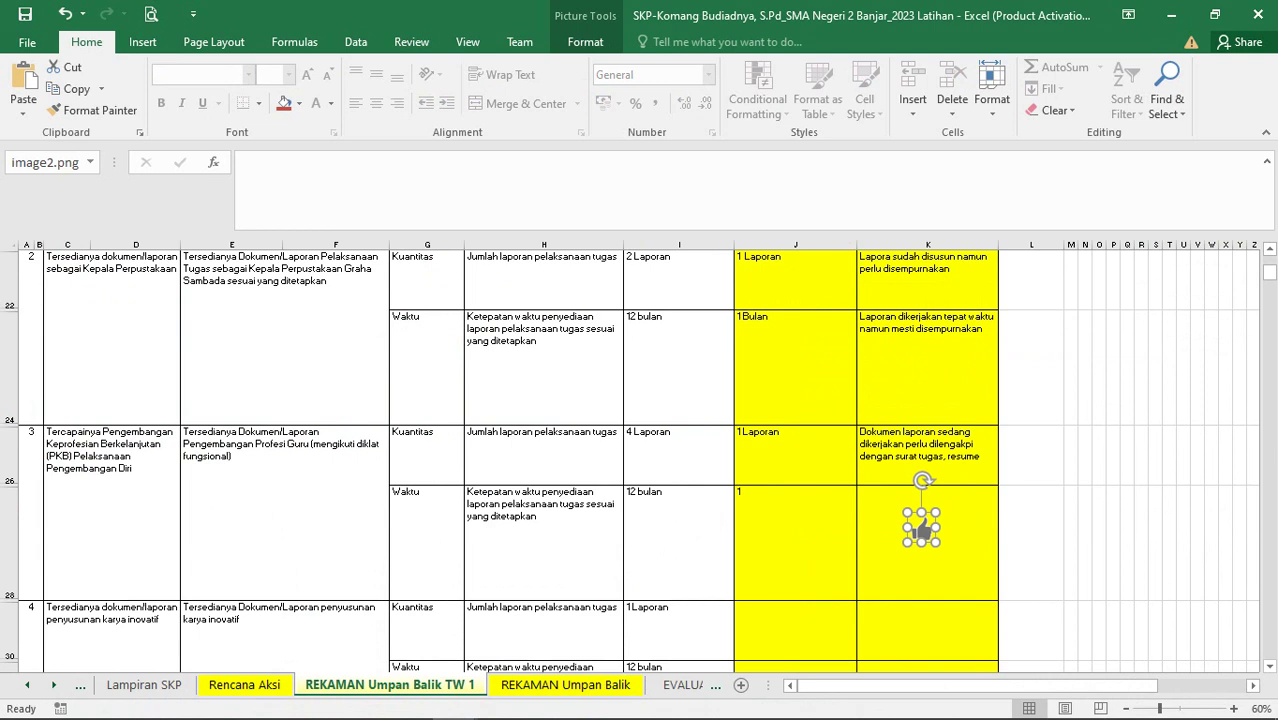
# Apply strikethrough to only DIATAS EKSPETASI in the RATING HASIL KERJA options in A52
pyautogui.scroll(-8, 640, 460)
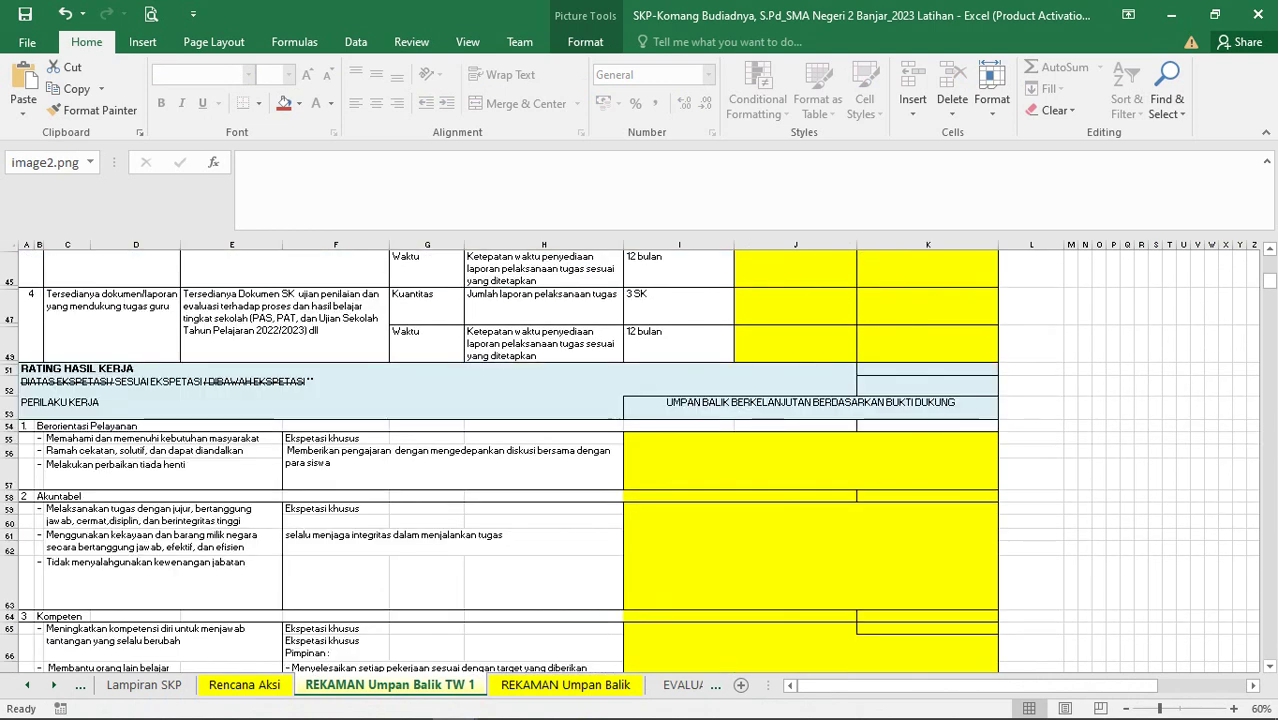
pyautogui.click(438, 386)
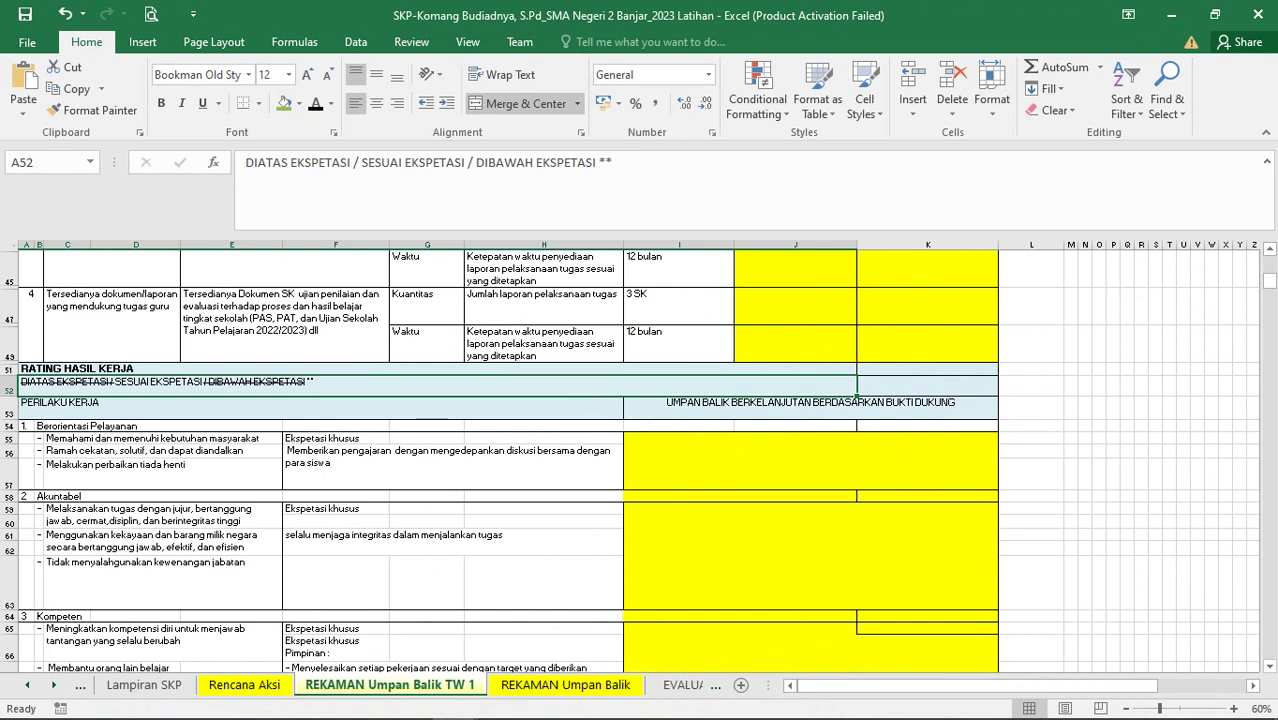
pyautogui.scroll(8, 640, 460)
pyautogui.scroll(-7, 640, 460)
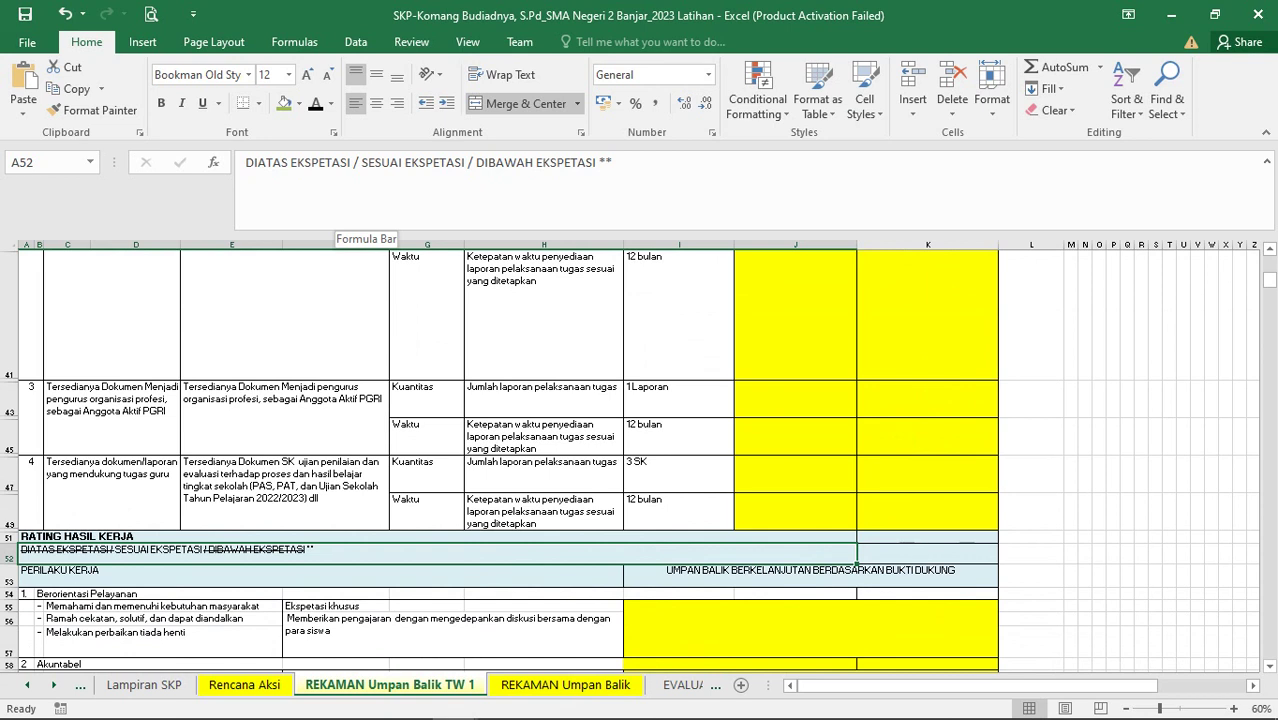
pyautogui.click(352, 162)
pyautogui.moveTo(352, 162); pyautogui.dragTo(246, 162)
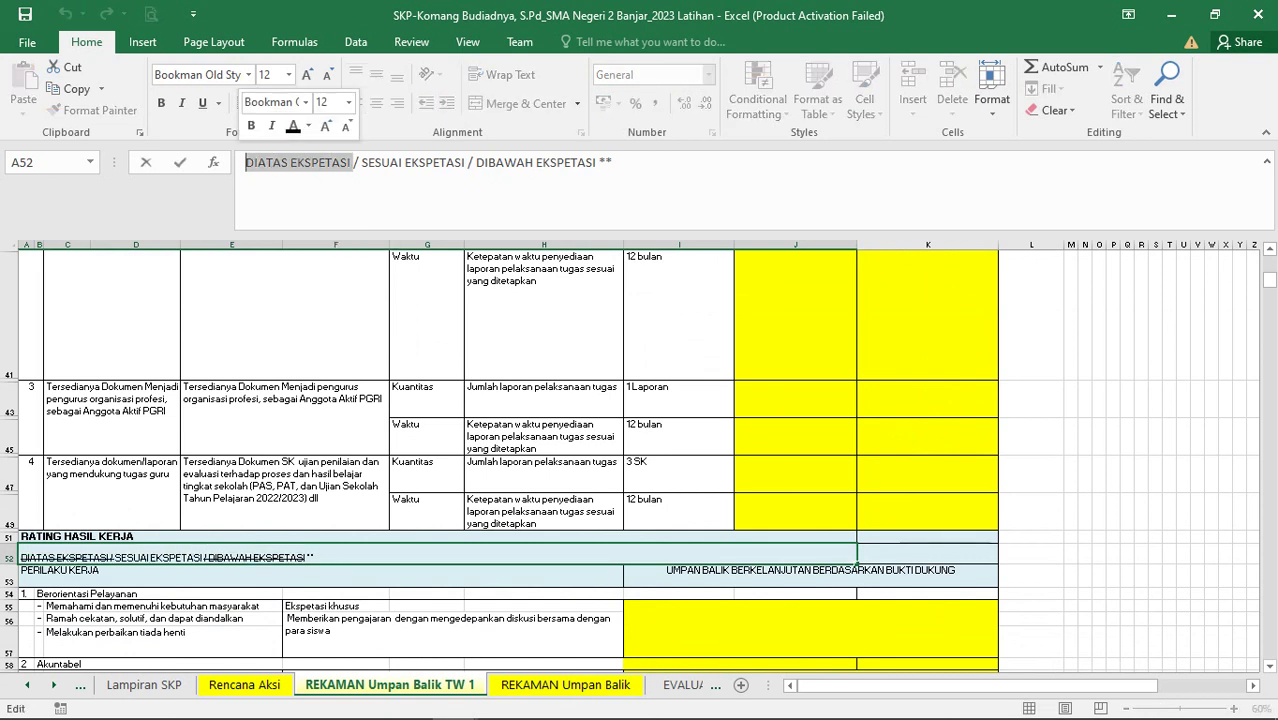
pyautogui.rightClick(263, 162)
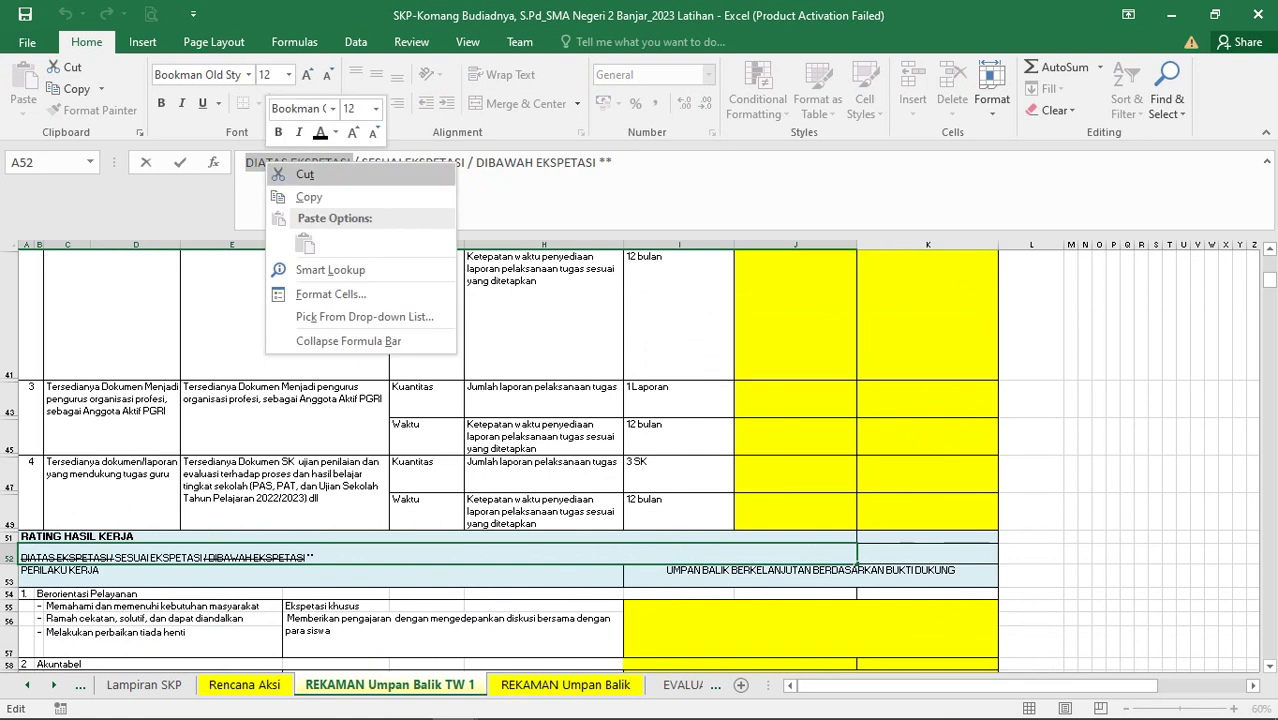
pyautogui.click(320, 292)
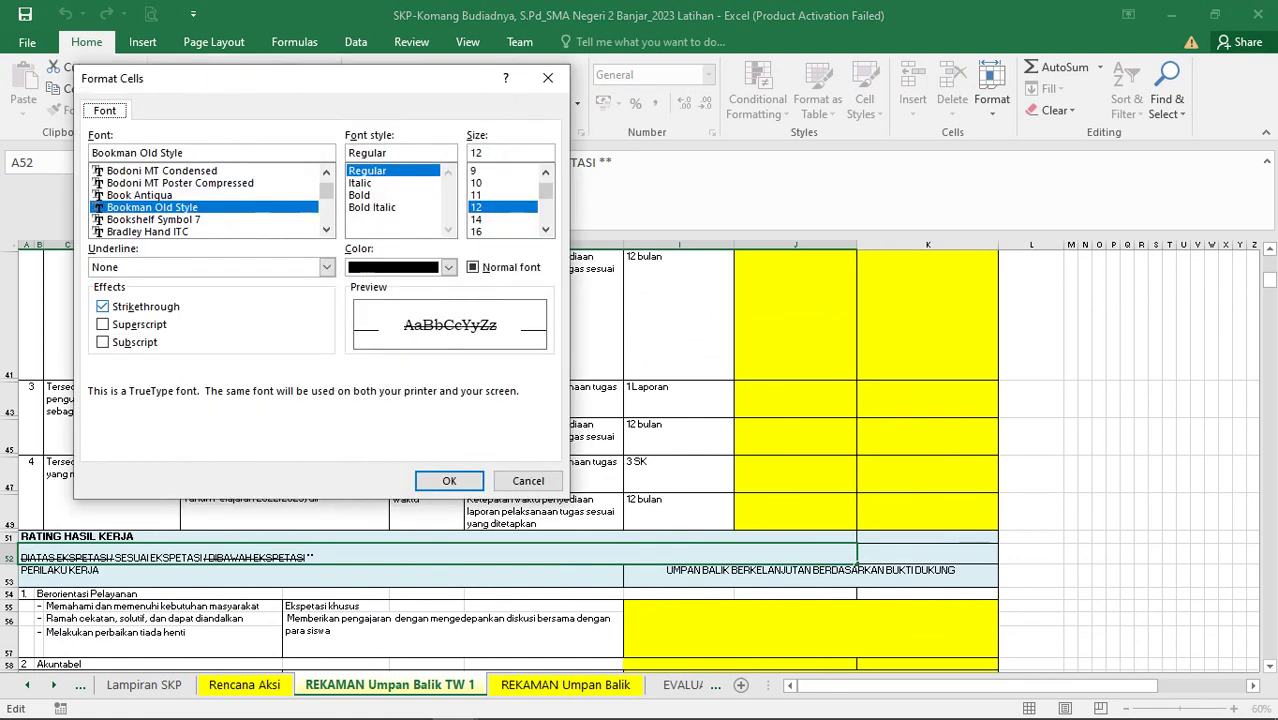
pyautogui.click(103, 306)
pyautogui.click(103, 306)
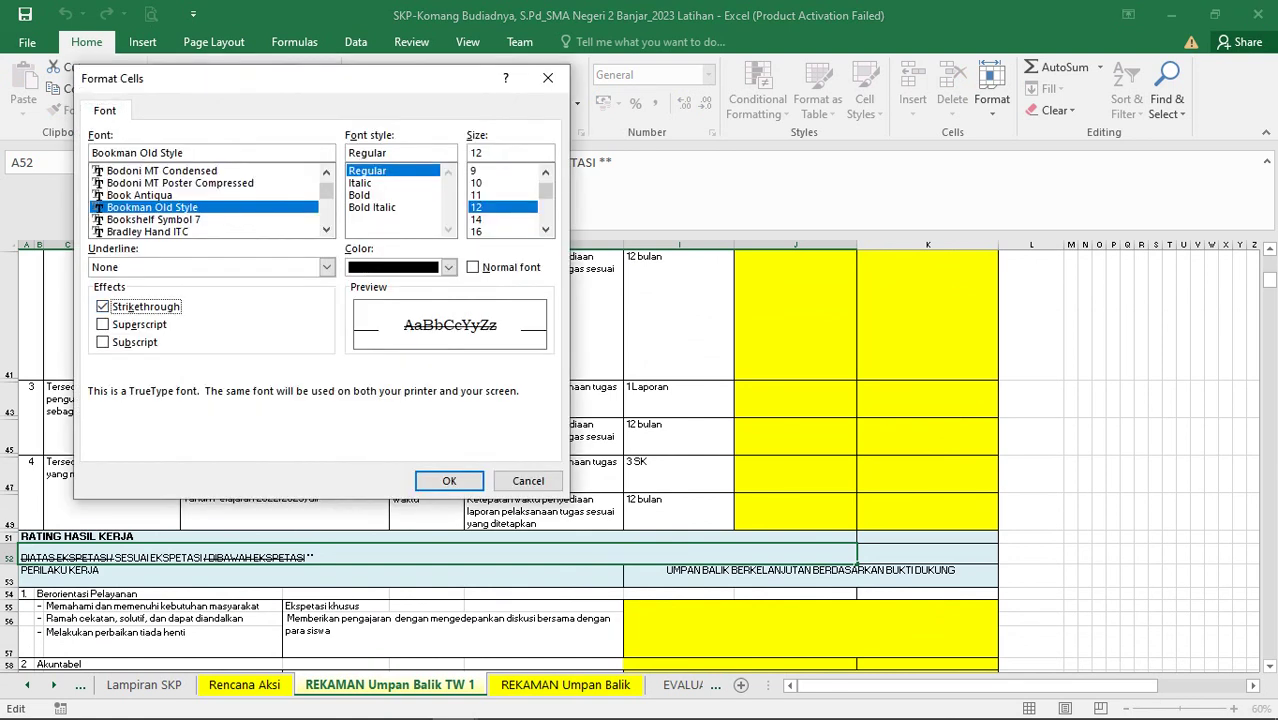
pyautogui.click(449, 481)
pyautogui.click(335, 576)
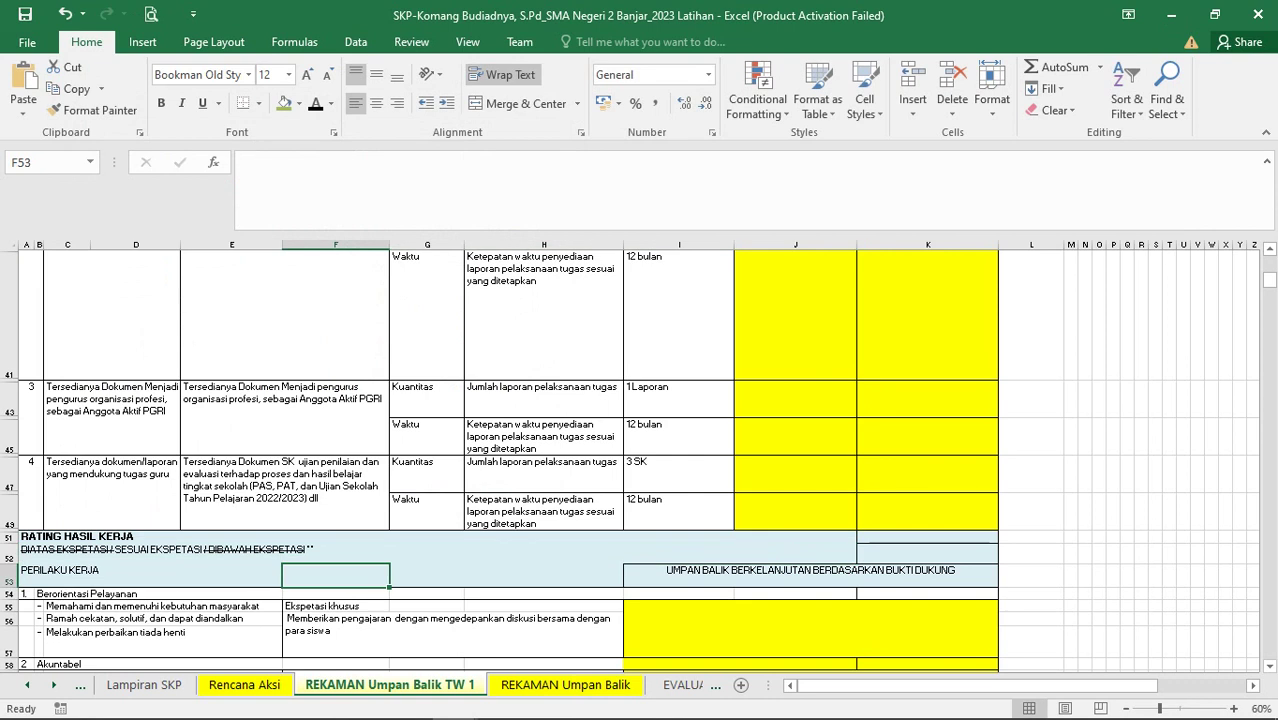
# Apply strikethrough to all three options in A52, from DIATAS EKSPETASI to DIBAWAH EKSPETASI
pyautogui.click(335, 554)
pyautogui.moveTo(596, 163); pyautogui.dragTo(245, 163)
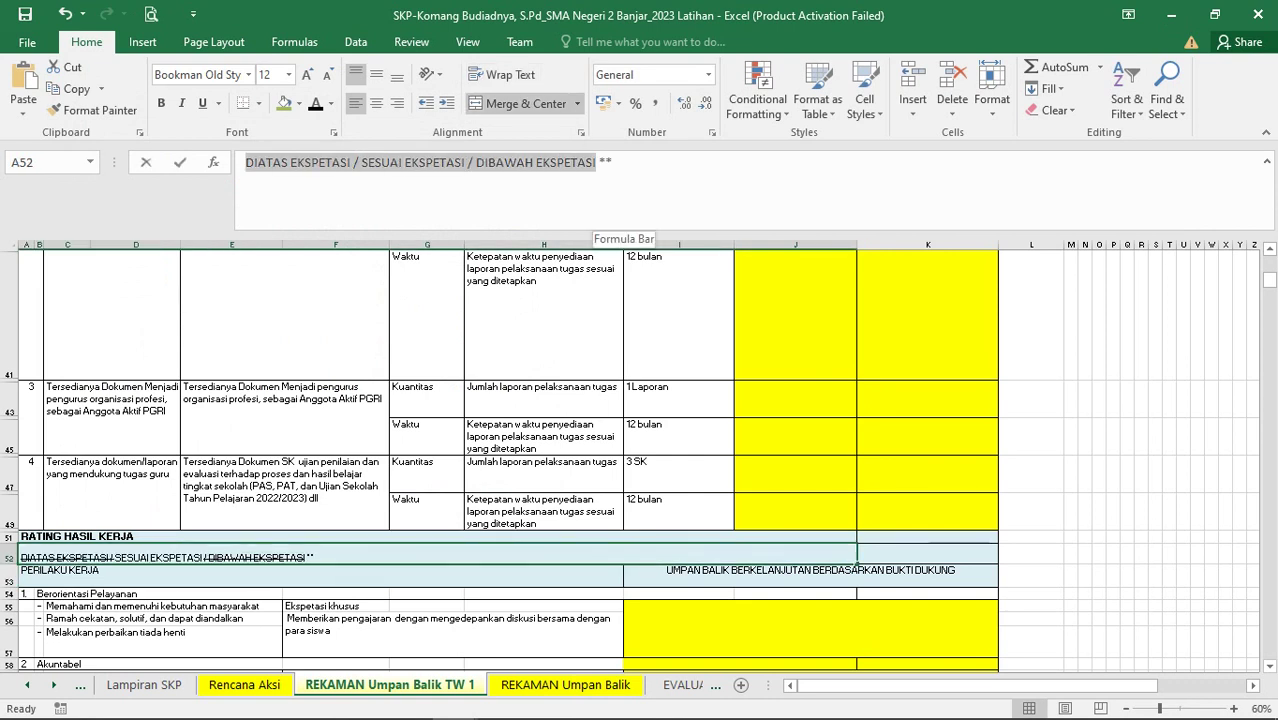
pyautogui.rightClick(245, 163)
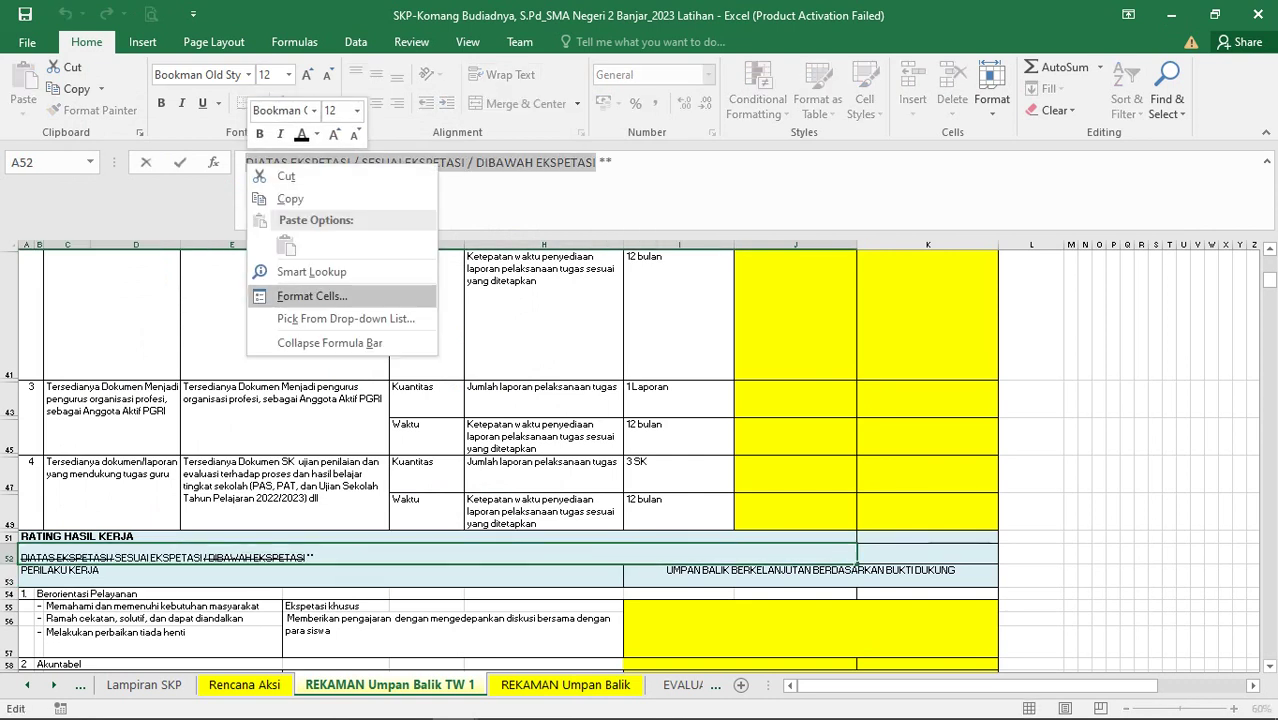
pyautogui.press('Escape')
pyautogui.click(62, 309)
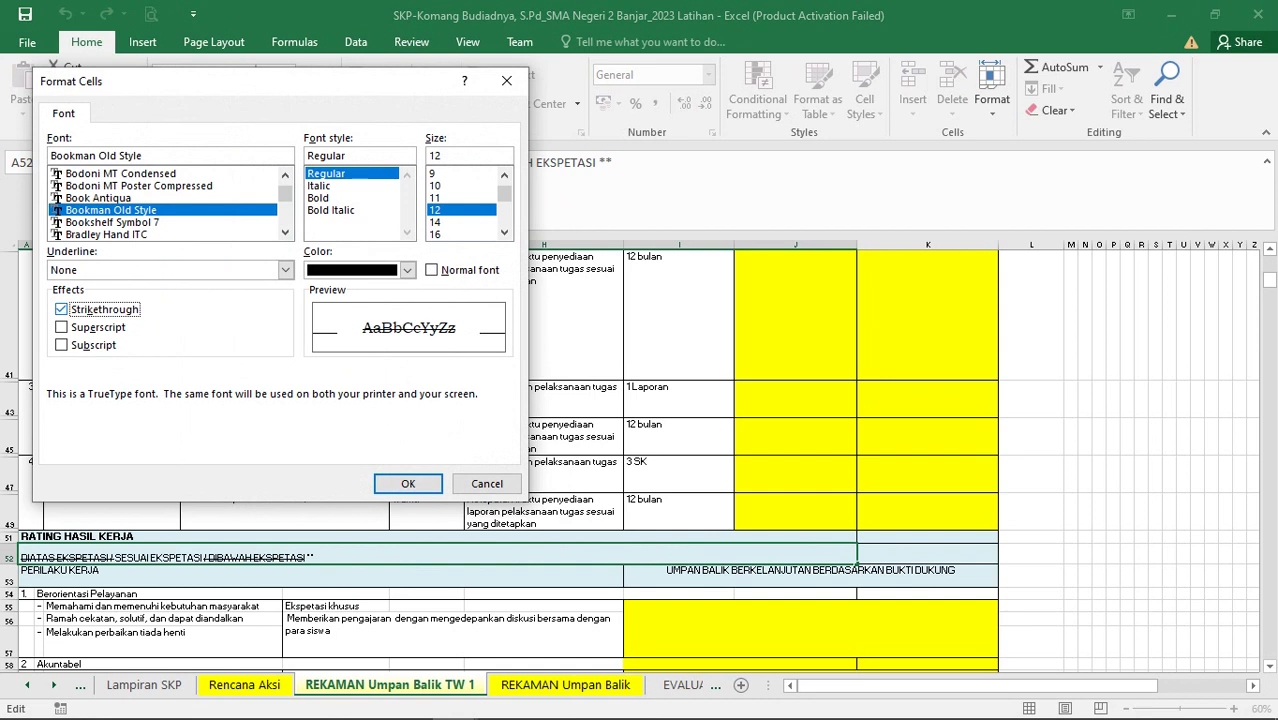
pyautogui.press('Return')
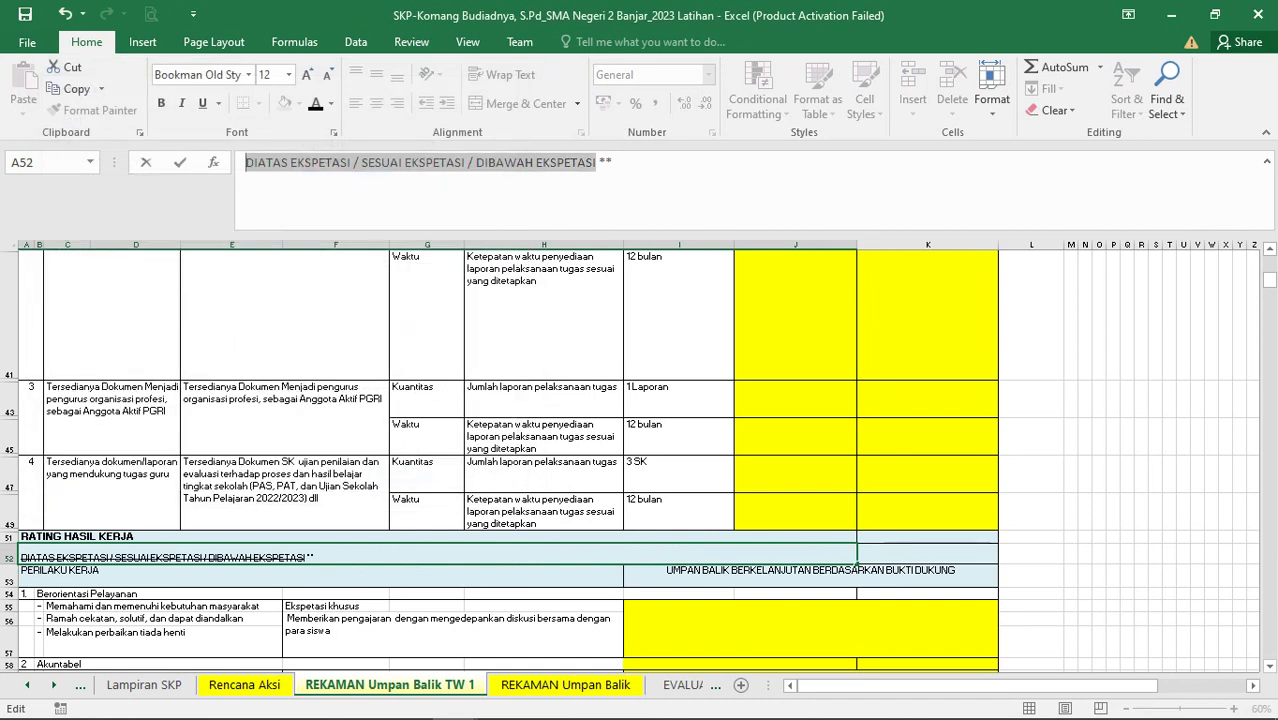
pyautogui.click(613, 163)
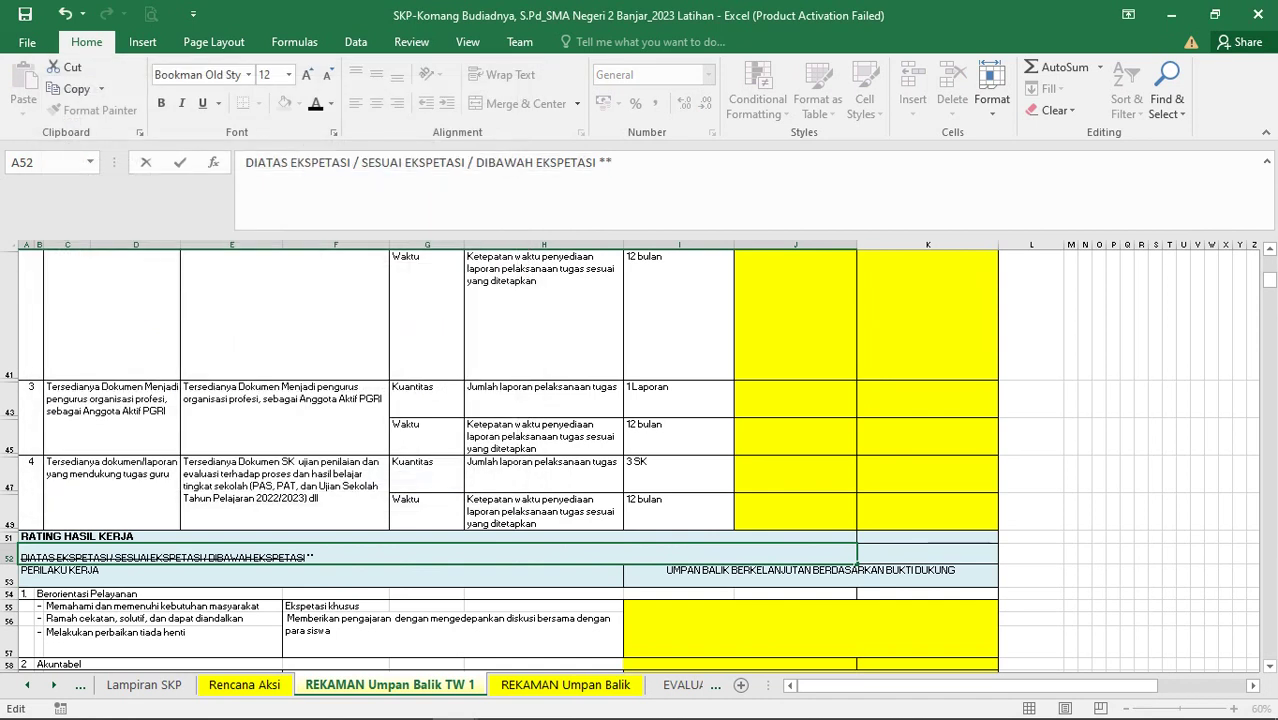
# Remove the strikethrough from SESUAI EKSPETASI in A52 to mark it as the chosen rating
pyautogui.moveTo(466, 162); pyautogui.dragTo(360, 162)
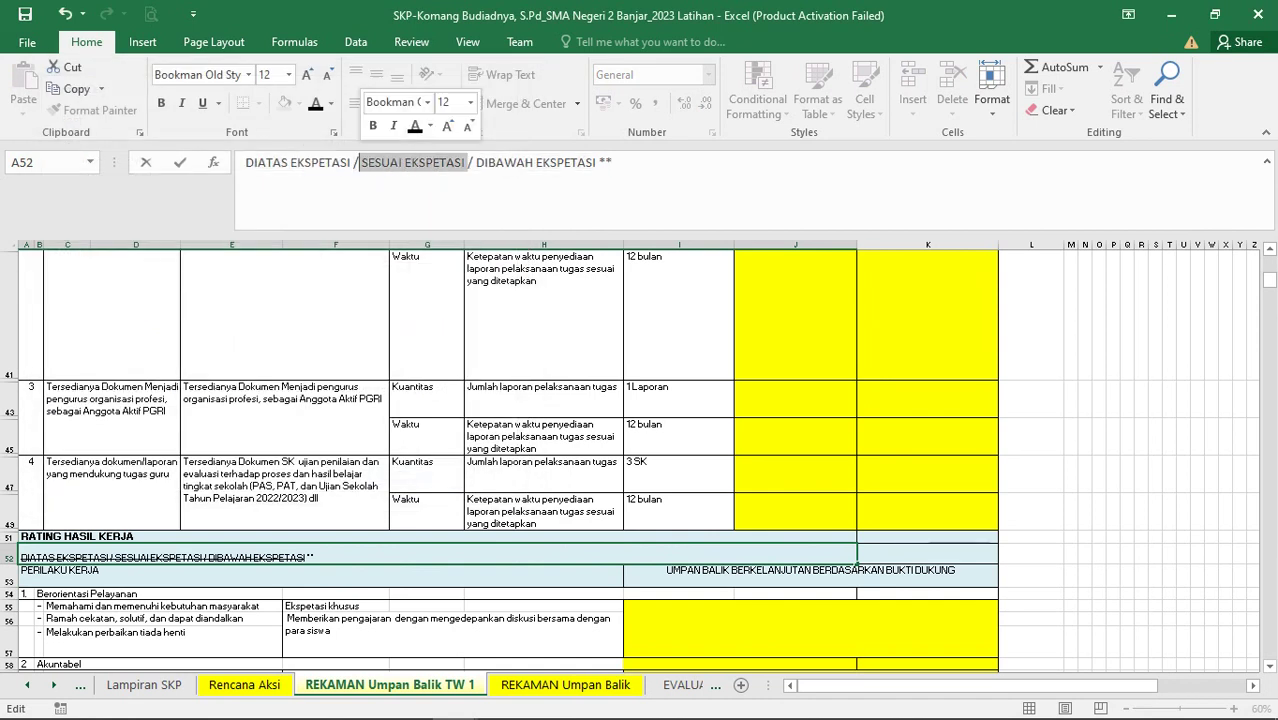
pyautogui.rightClick(362, 160)
pyautogui.click(430, 299)
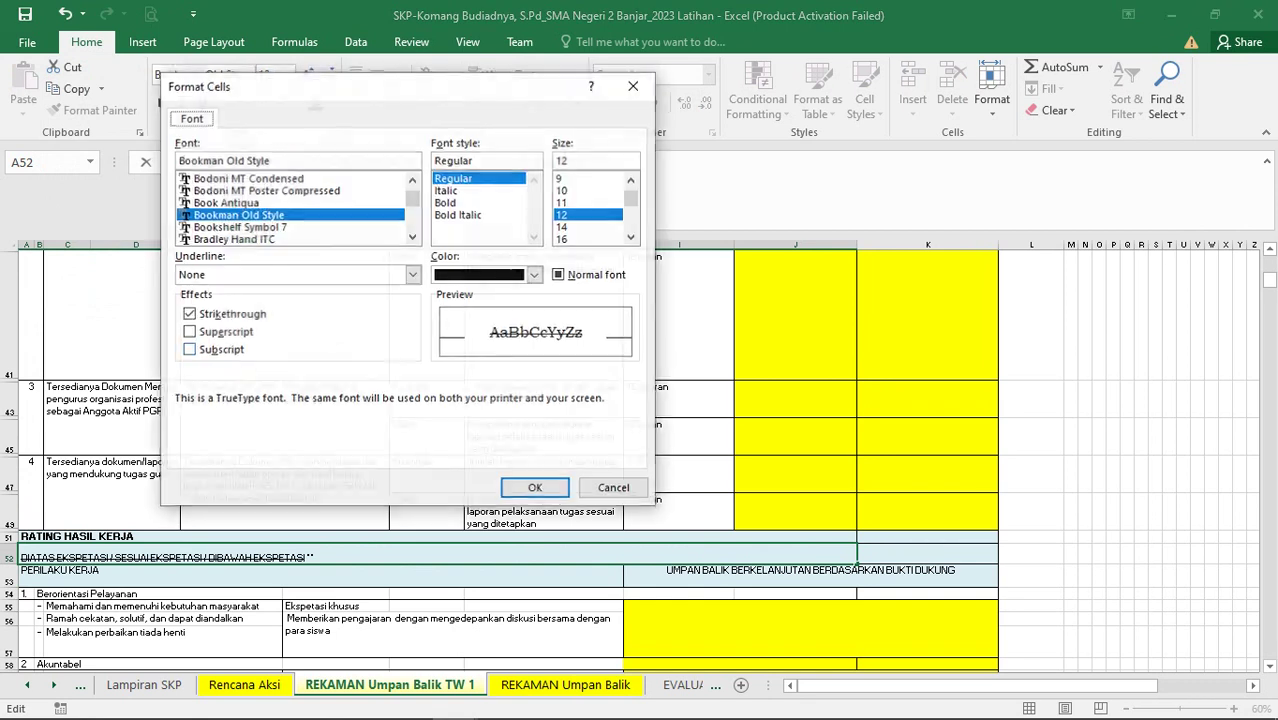
pyautogui.click(190, 314)
pyautogui.click(536, 488)
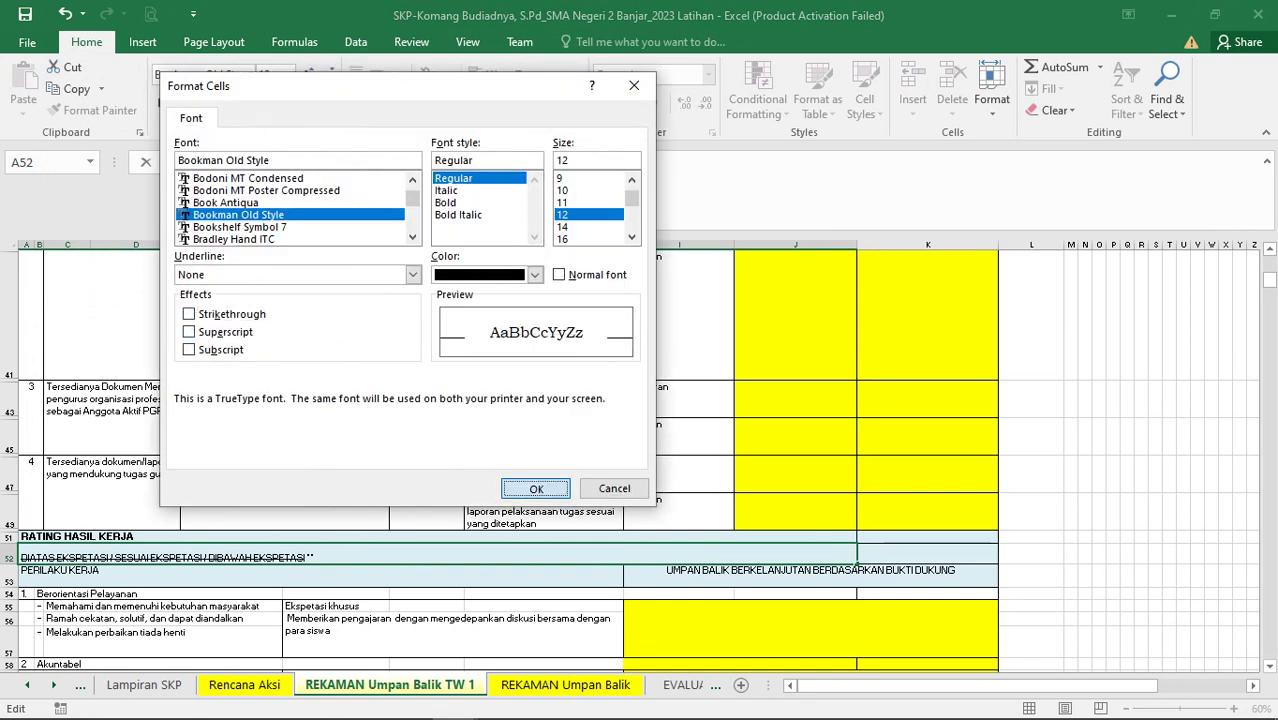
pyautogui.press('Return')
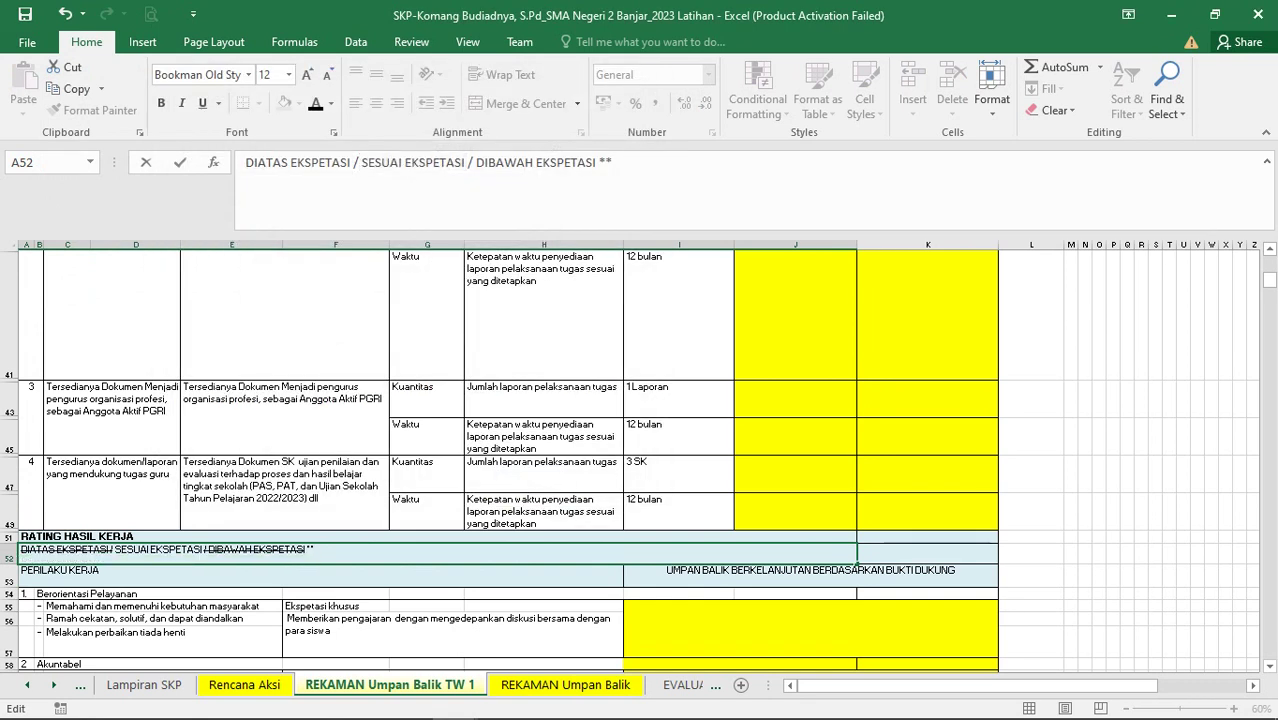
pyautogui.press('Return')
# Switch to the REKAMAN UMPAN BALIK DAN EVALUASI KINERJA workbook and examine the sample PERILAKU KERJA feedback for TW 1
pyautogui.scroll(-3, 740, 460)
pyautogui.click(760, 386)
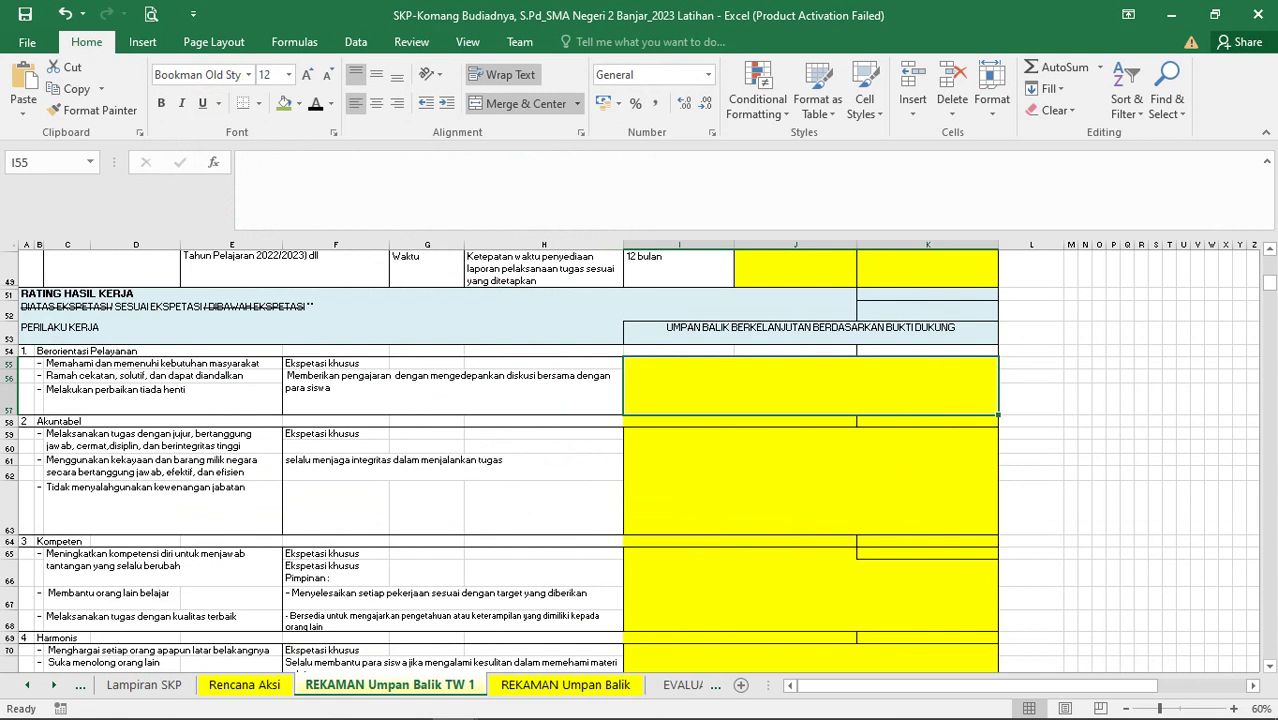
pyautogui.moveTo(454, 701)
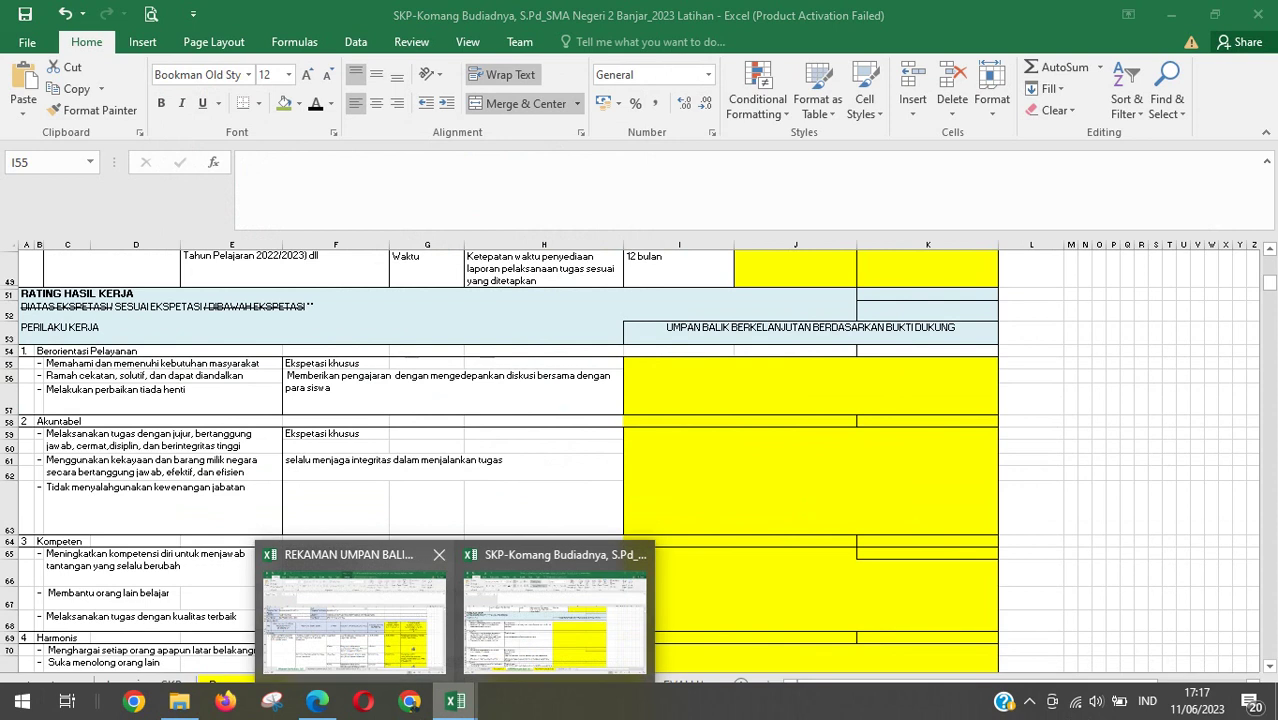
pyautogui.click(357, 600)
pyautogui.scroll(-8, 640, 460)
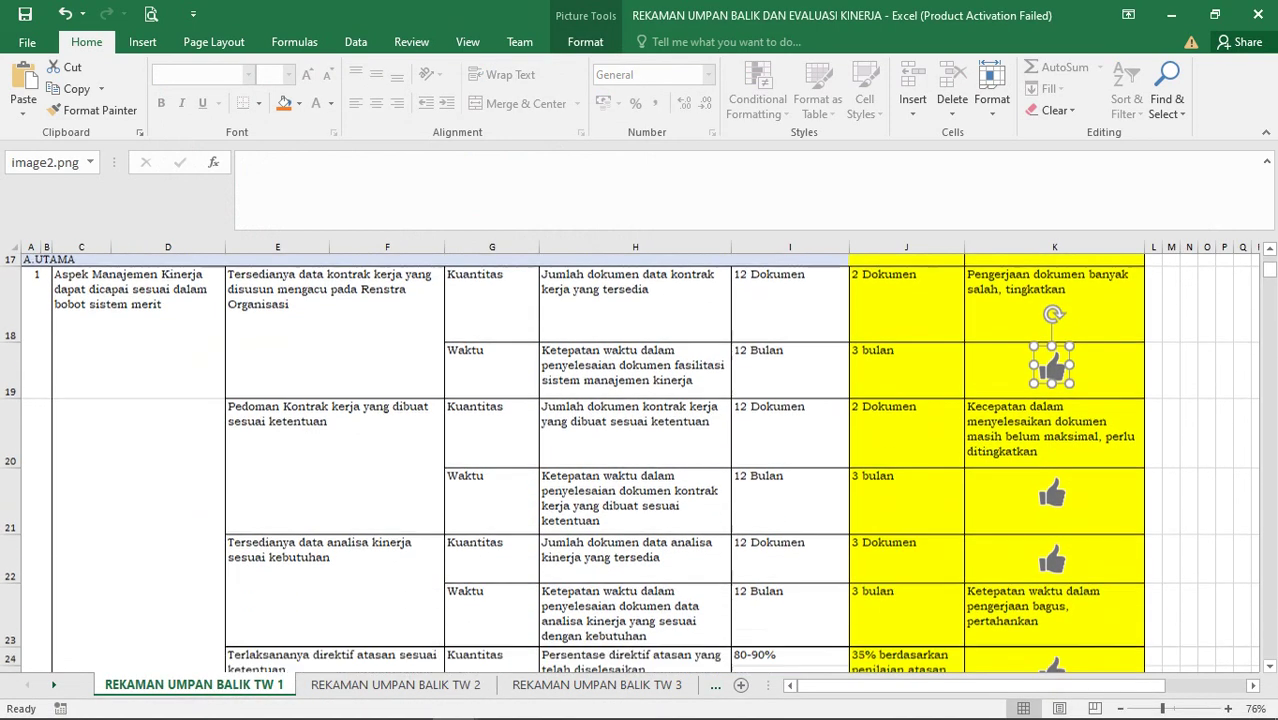
pyautogui.scroll(2, 640, 460)
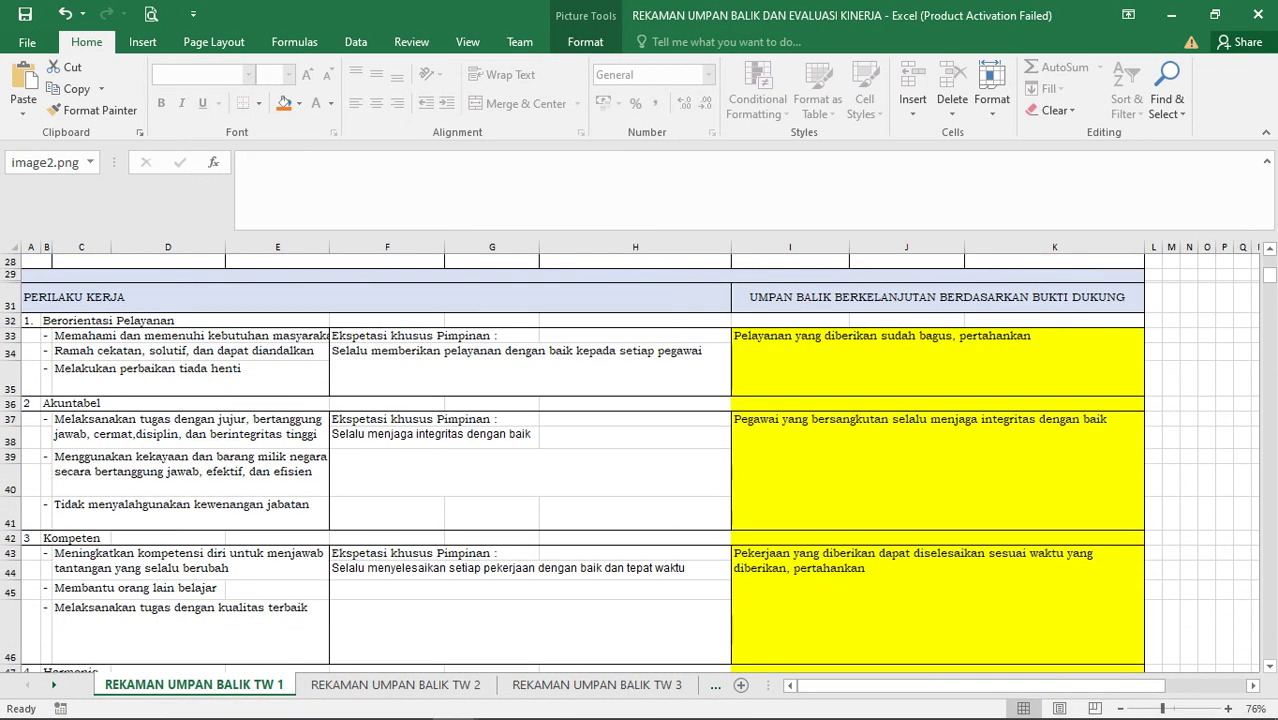
# Examine the sample Berorientasi Pelayanan feedback in I55 of the Bahasa REKAMAN Umpan Balik sheet
pyautogui.click(54, 685)
pyautogui.click(54, 685)
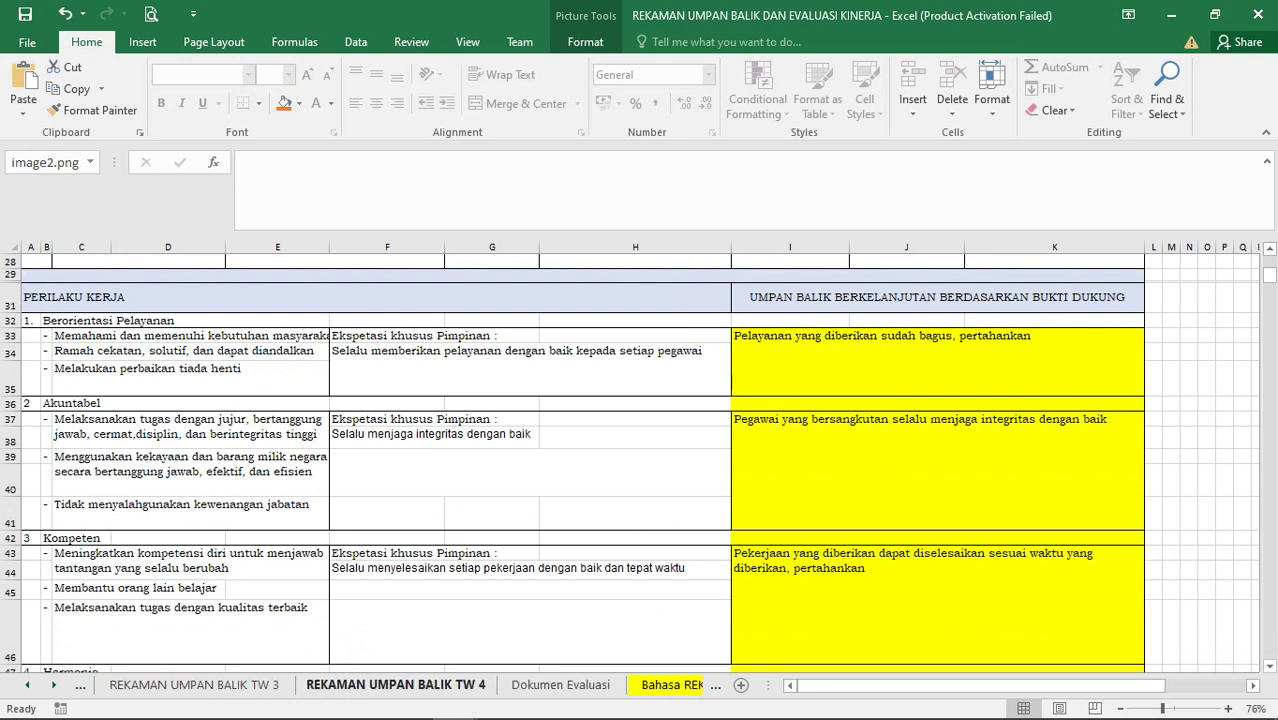
pyautogui.click(672, 685)
pyautogui.scroll(-11, 630, 460)
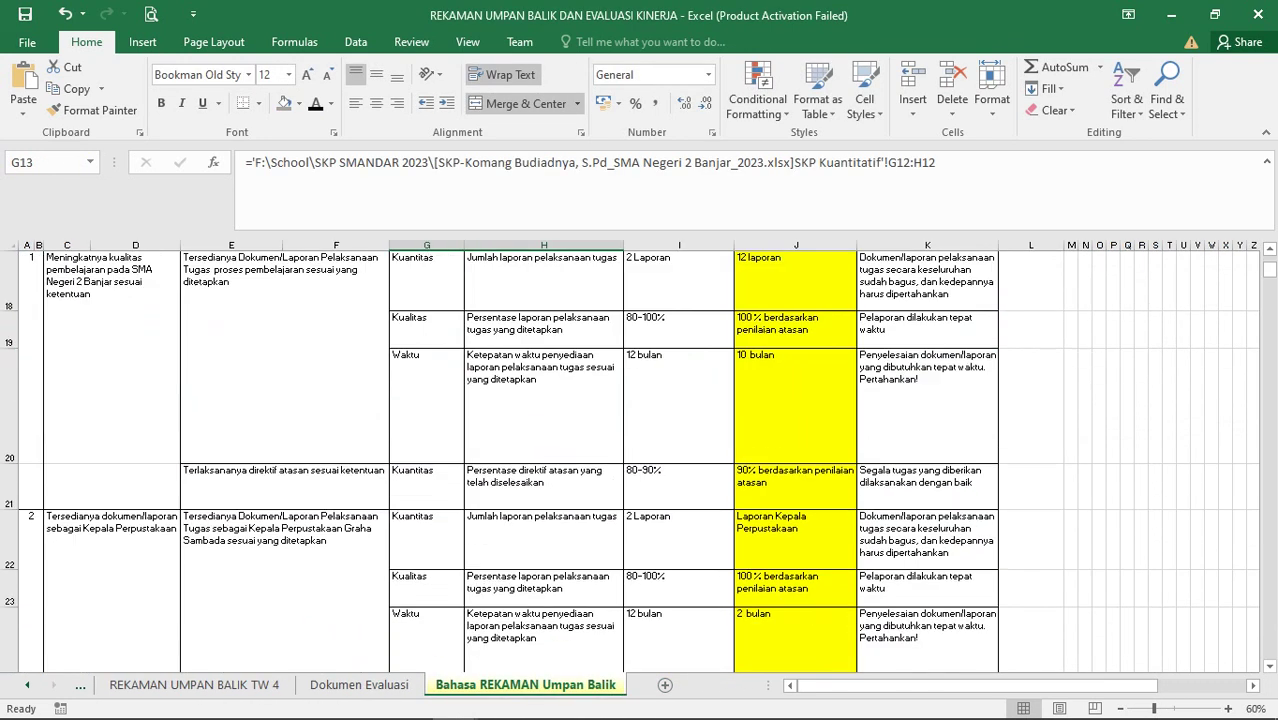
pyautogui.scroll(-6, 780, 460)
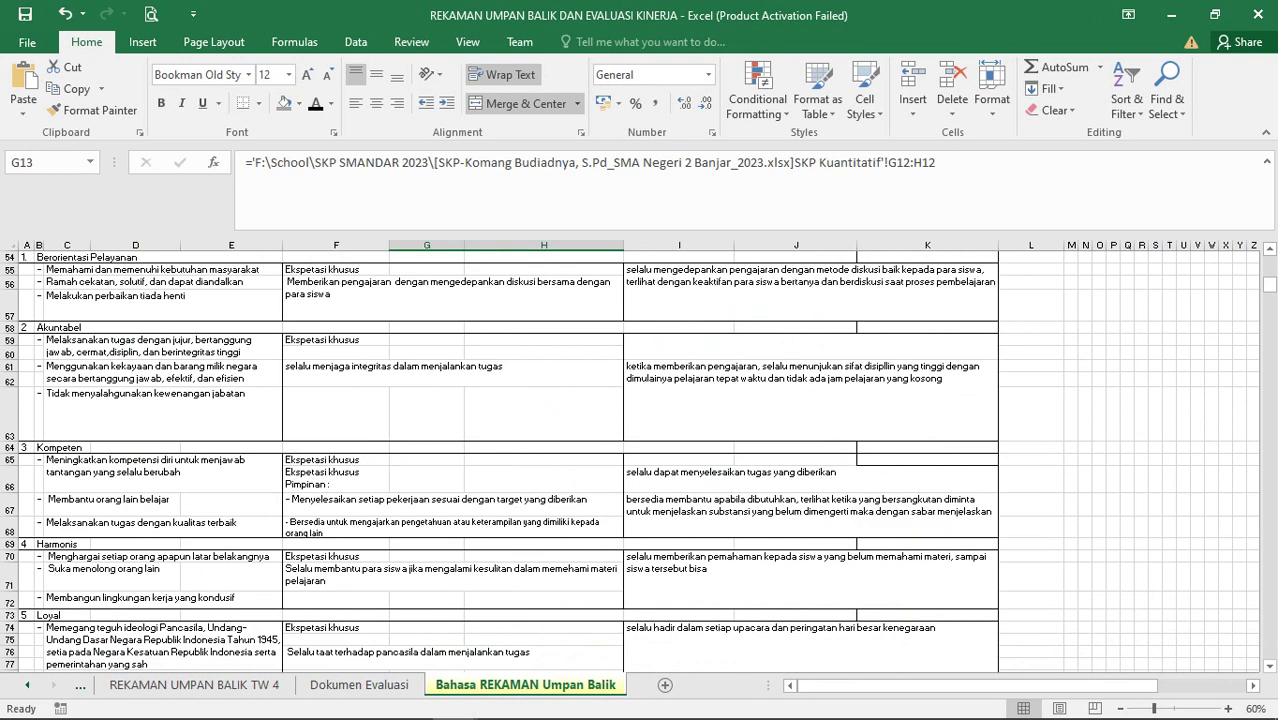
pyautogui.scroll(2, 780, 460)
pyautogui.click(780, 461)
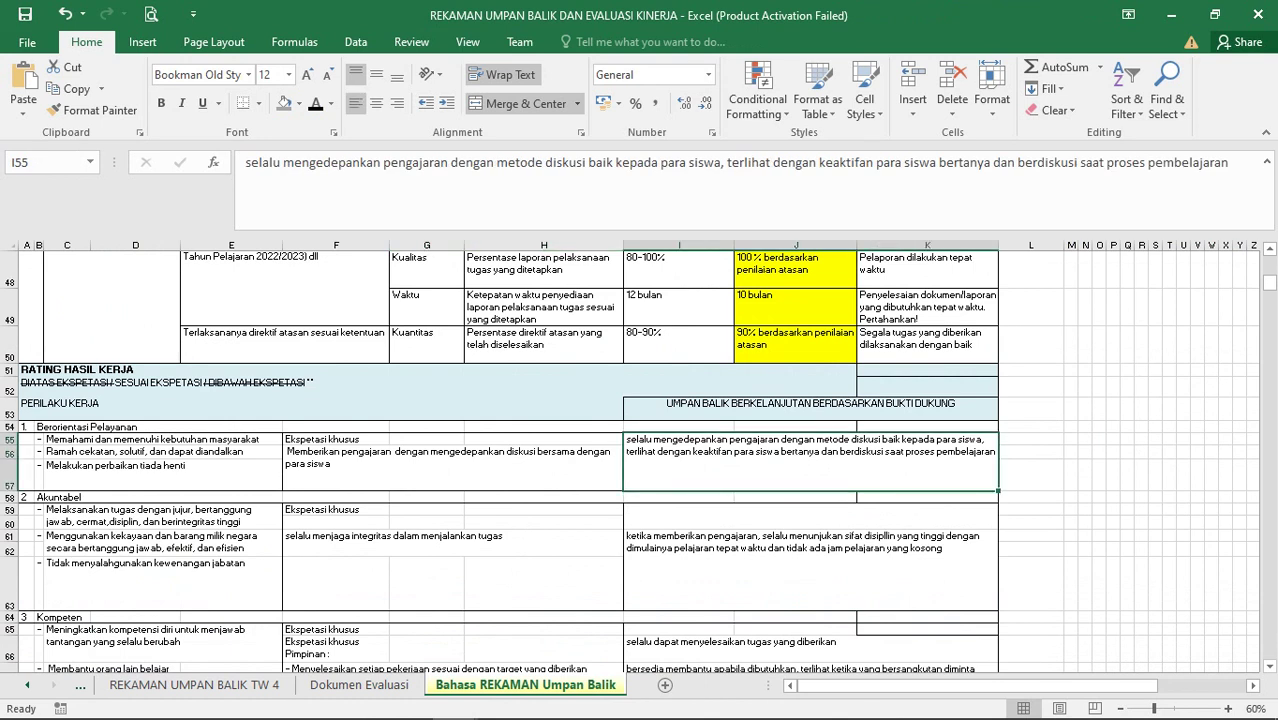
pyautogui.click(383, 162)
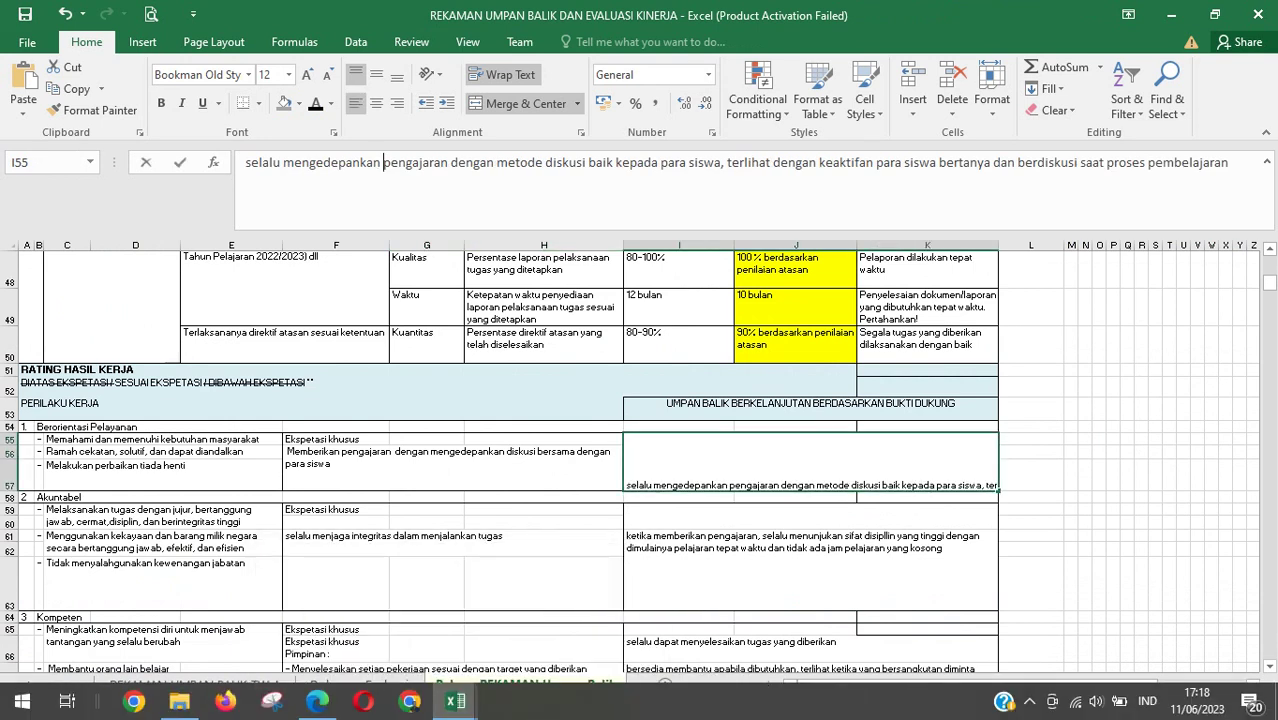
# Return to the SKP workbook and enter "Pembelajaran dilaksanakan dengan menerapkan model pembelajaran inovatif" as the Berorientasi Pelayanan feedback in I55
pyautogui.click(455, 701)
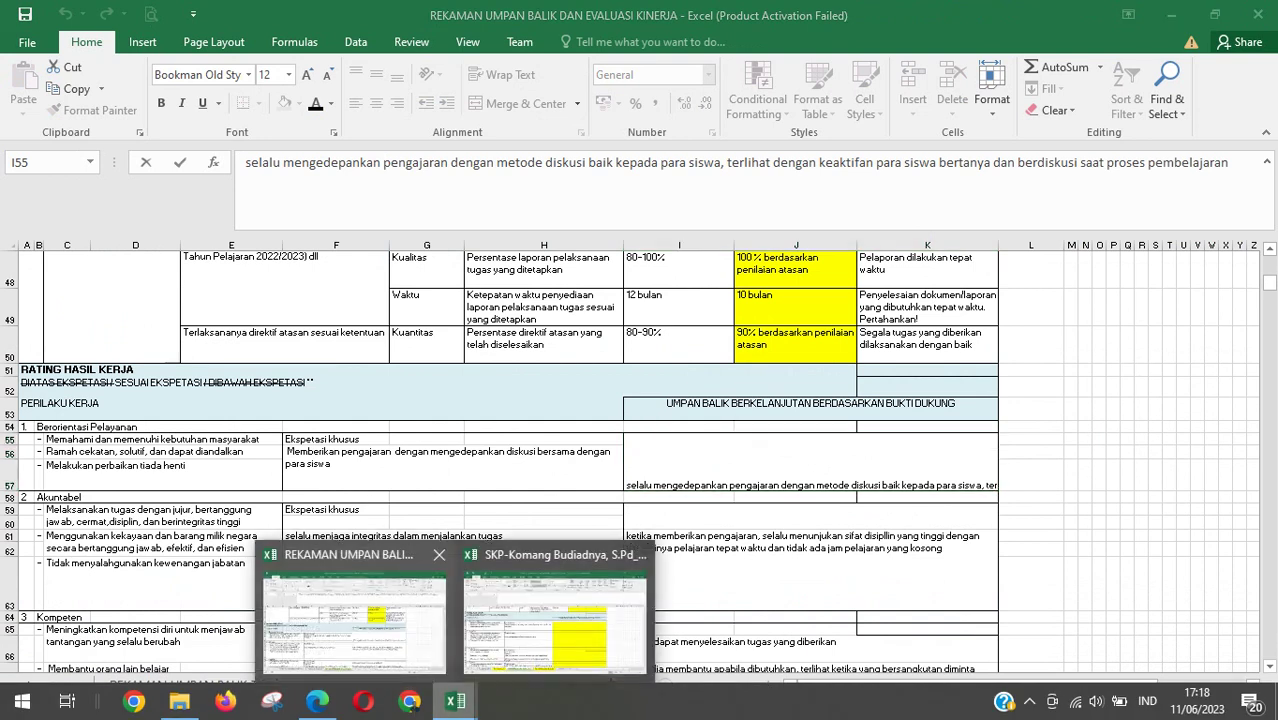
pyautogui.click(555, 620)
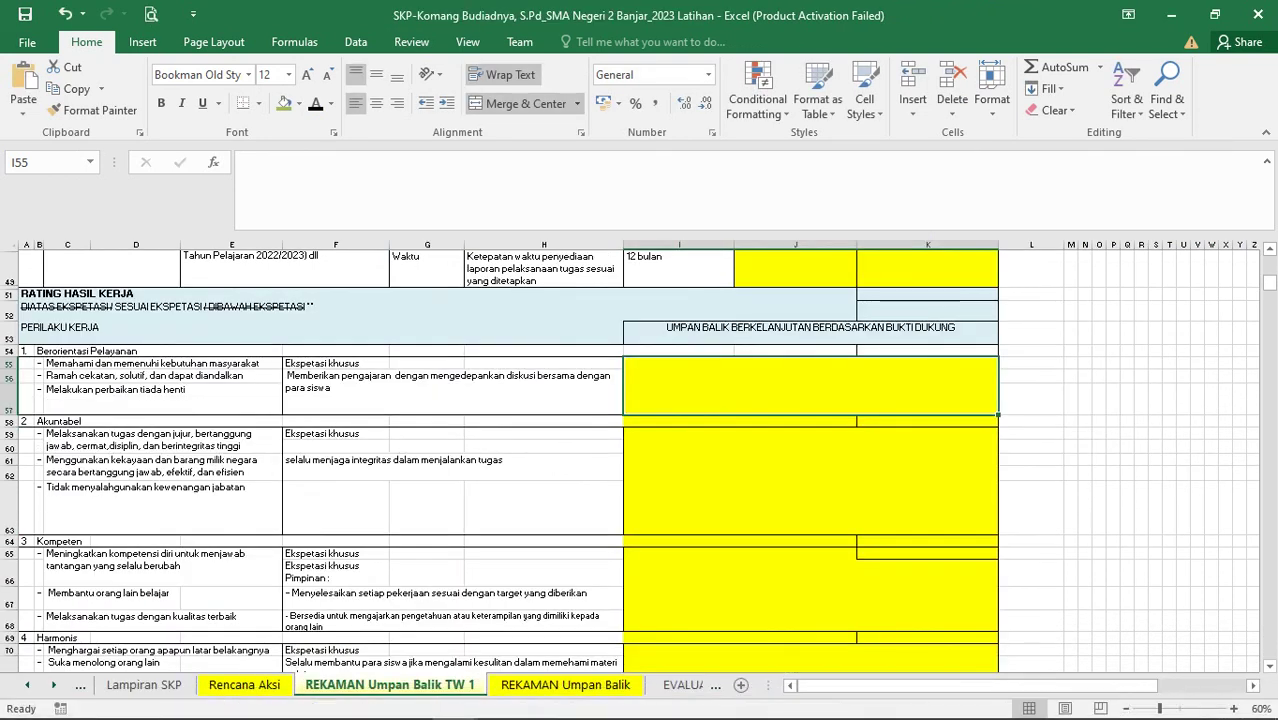
pyautogui.write('Pembelaja')
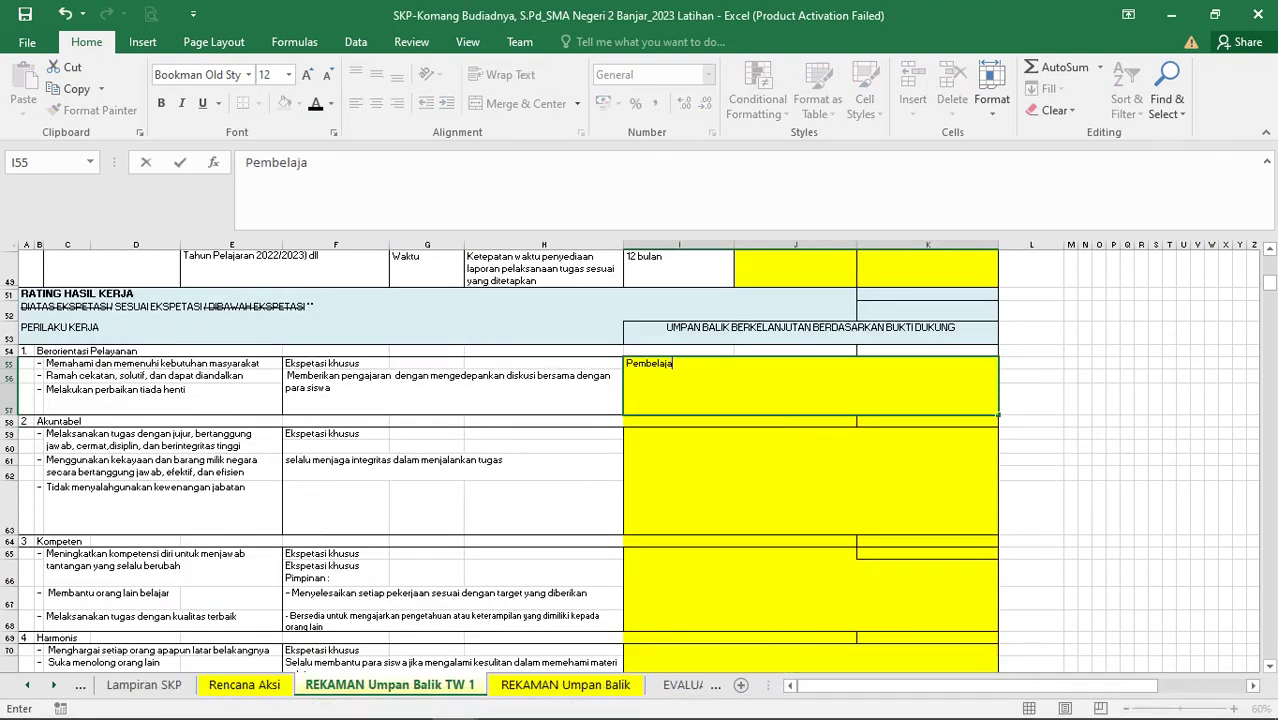
pyautogui.write('ran dilaksanakan')
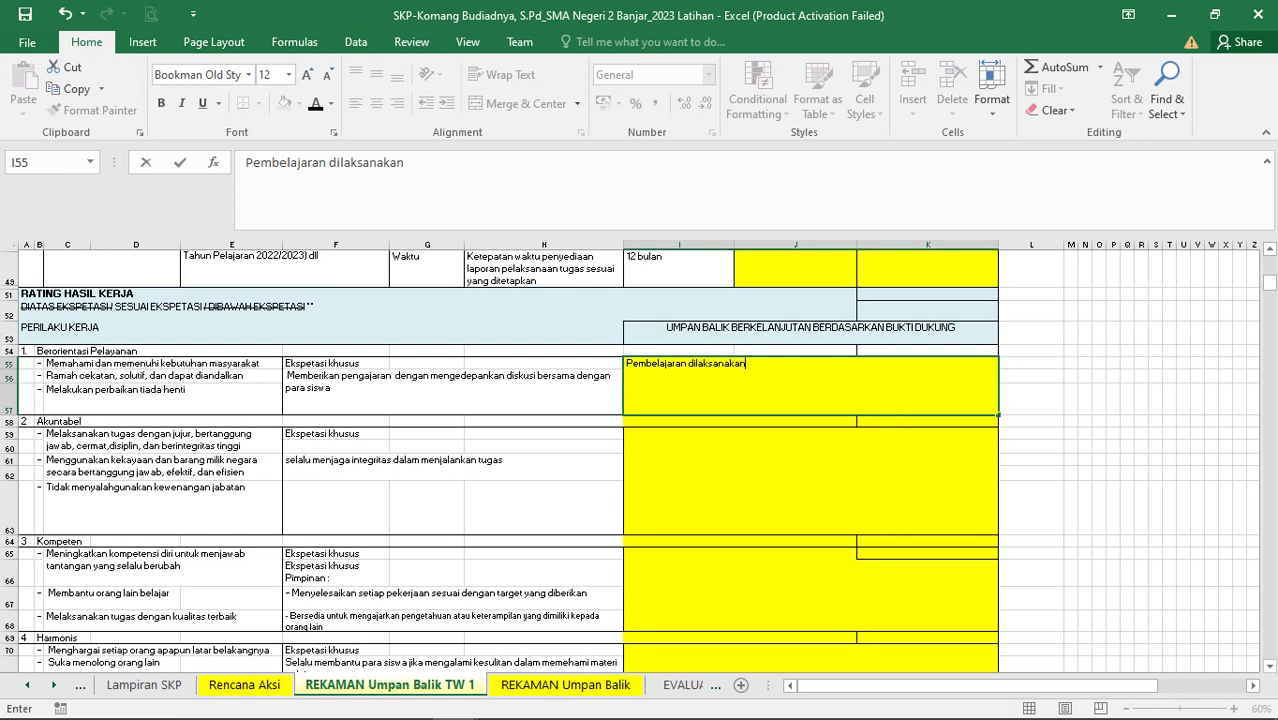
pyautogui.write(' dengan menerapkan model')
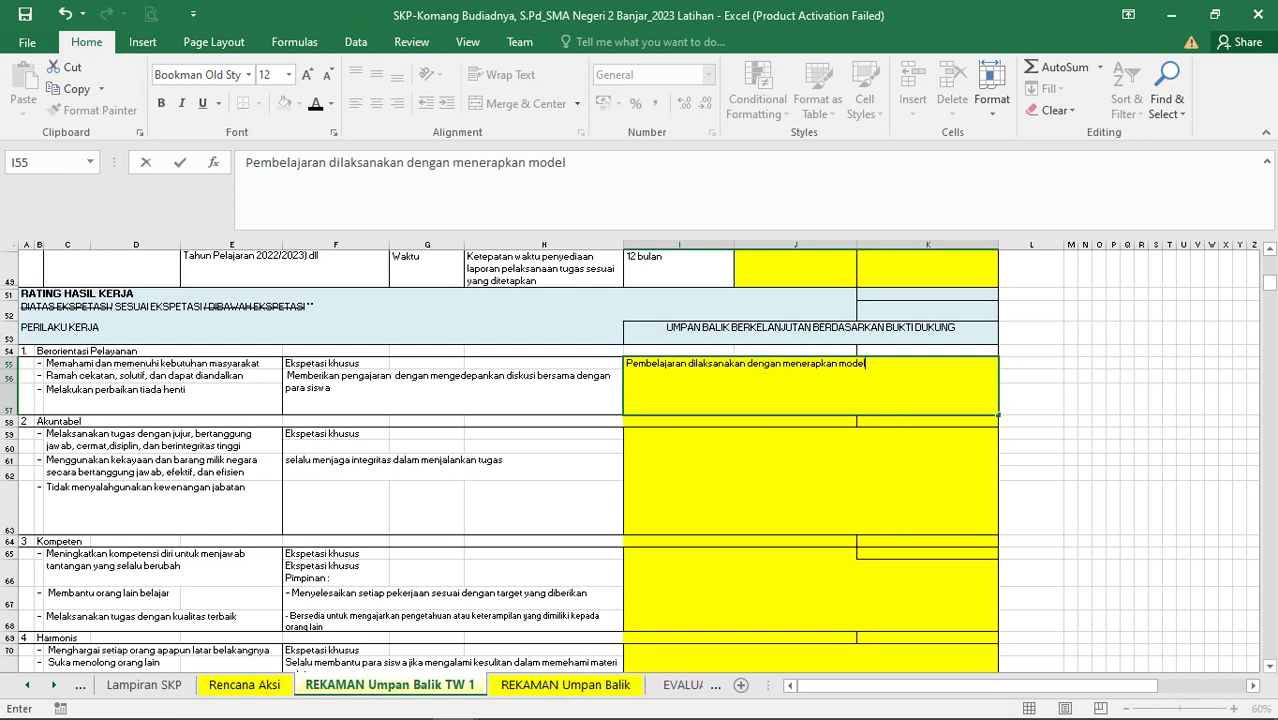
pyautogui.write(' pembelajaran ion')
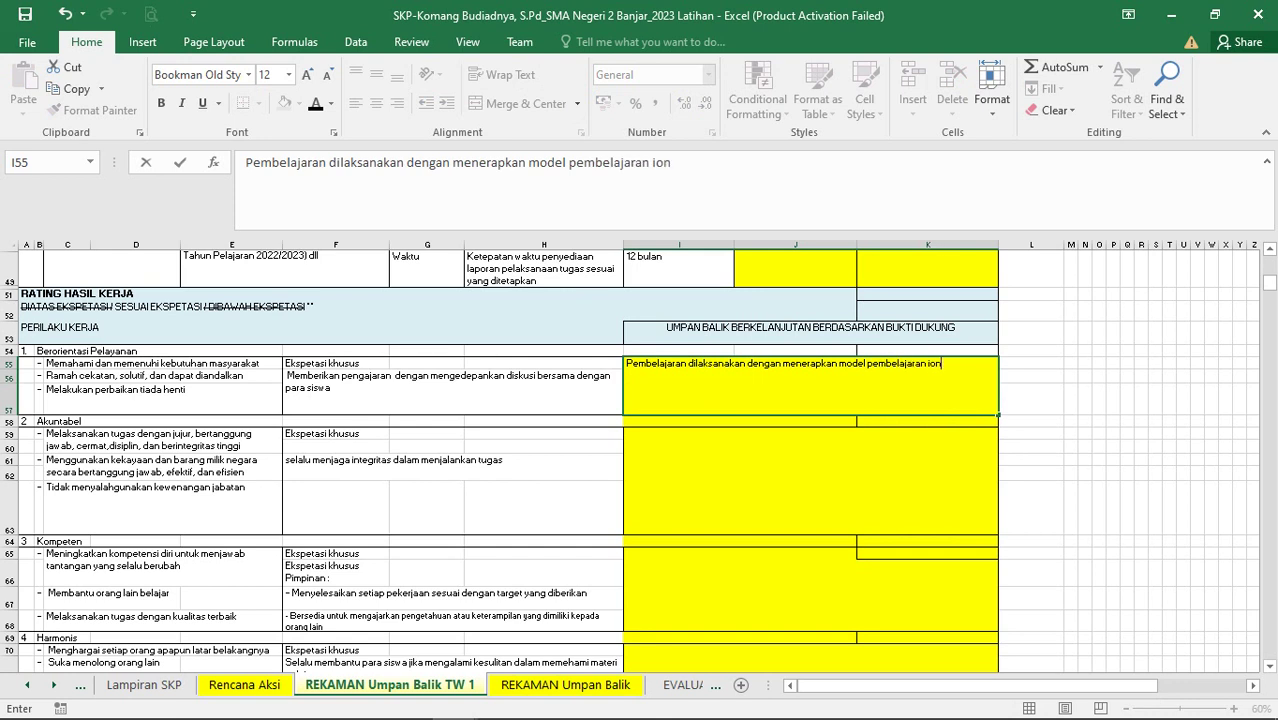
pyautogui.press('BackSpace')
pyautogui.press('BackSpace')
pyautogui.write('novatif')
pyautogui.press('Return')
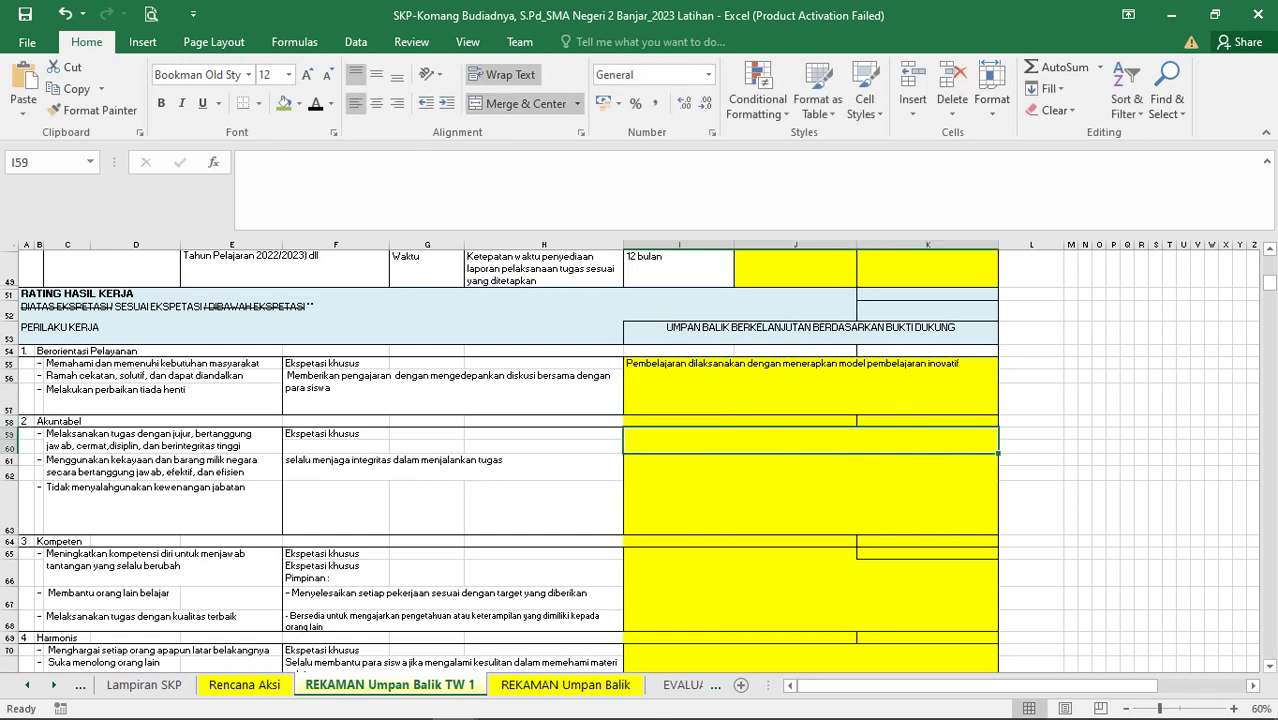
# Enter "Telah melaksanakan tugas dengan integritas dan tanggung jawab penuh" as the Akuntabel feedback in I59
pyautogui.write('Tekah m')
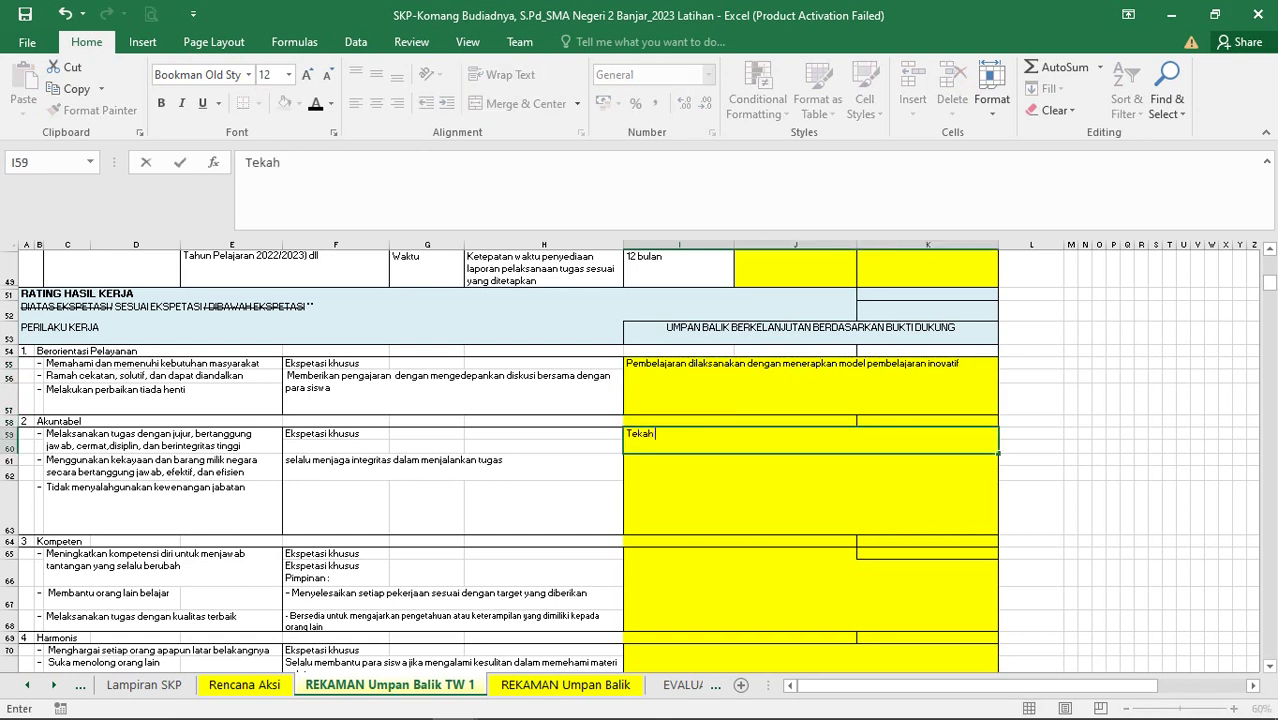
pyautogui.press('BackSpace')
pyautogui.press('BackSpace')
pyautogui.press('BackSpace')
pyautogui.press('BackSpace')
pyautogui.write('lah melaksanakan tuga')
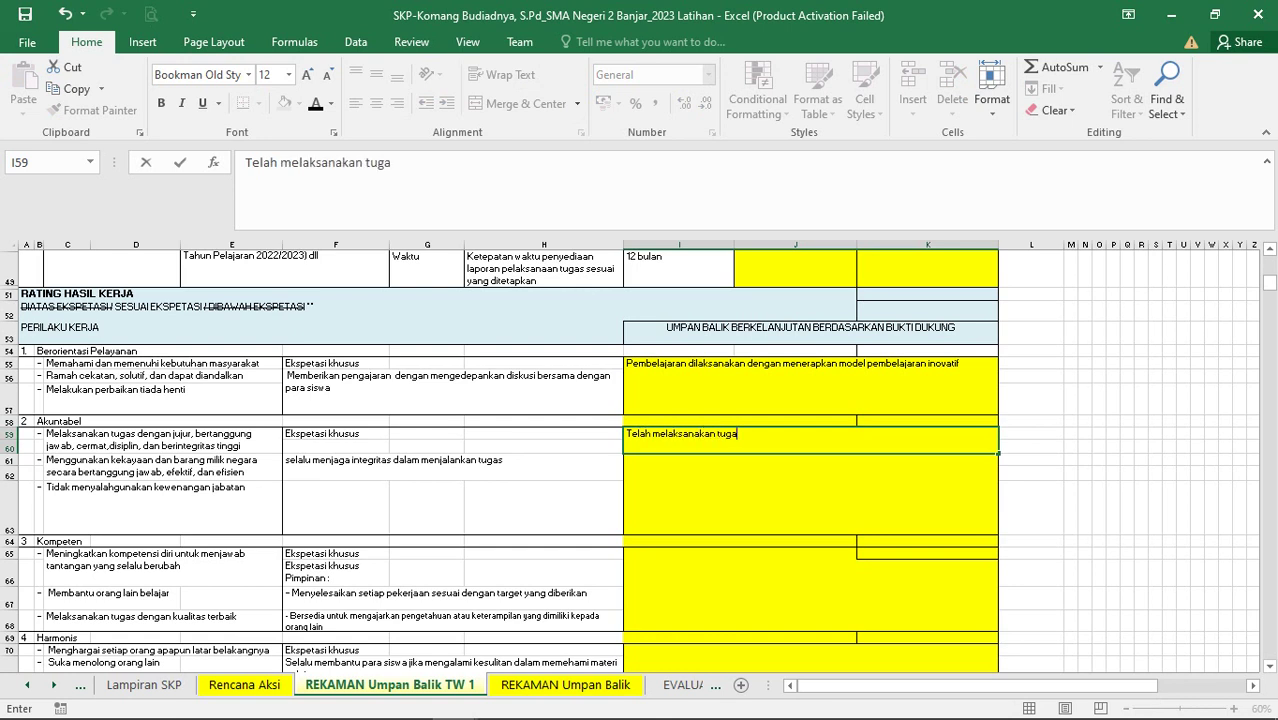
pyautogui.write('s dengan integ')
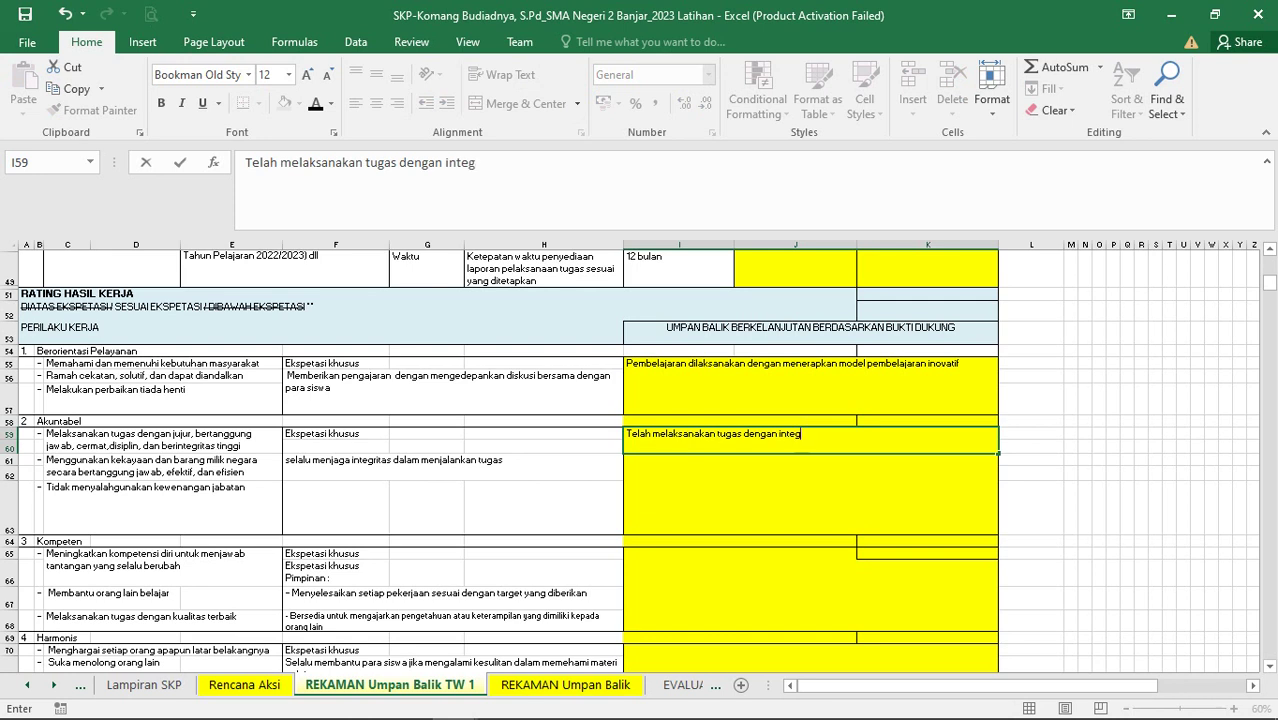
pyautogui.write('ritas dan tangg')
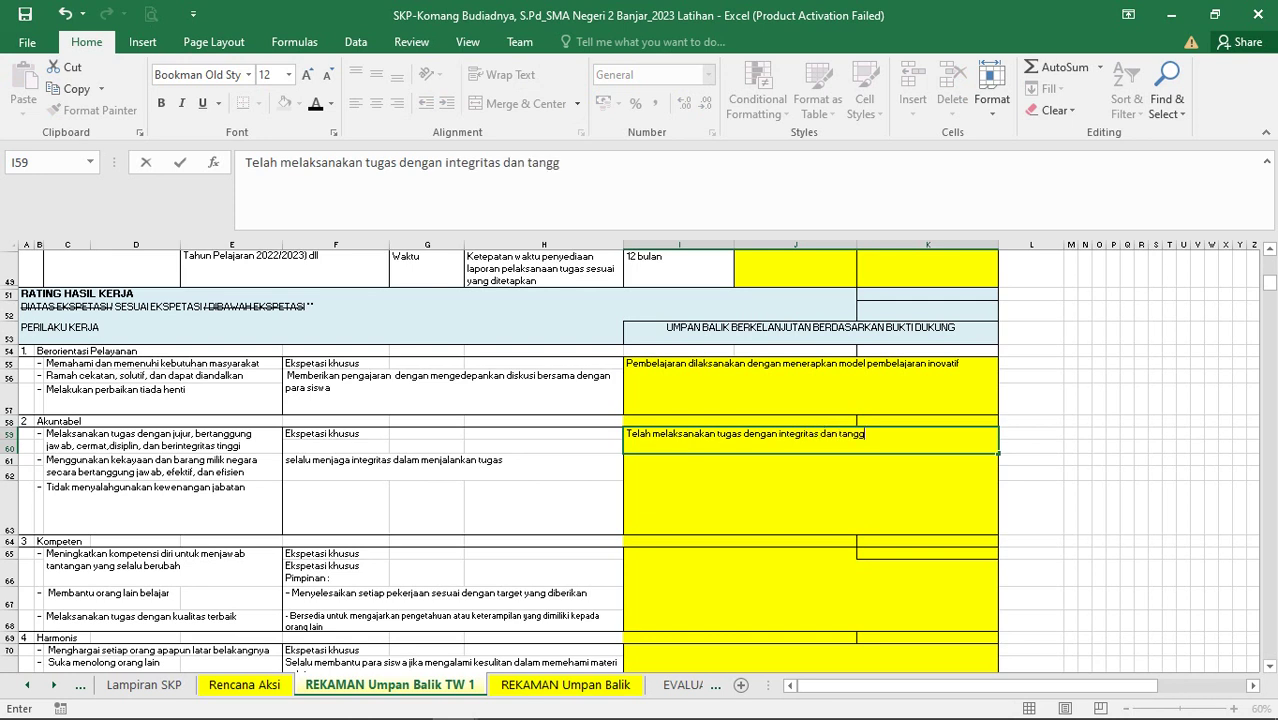
pyautogui.write('ung jawab penuh')
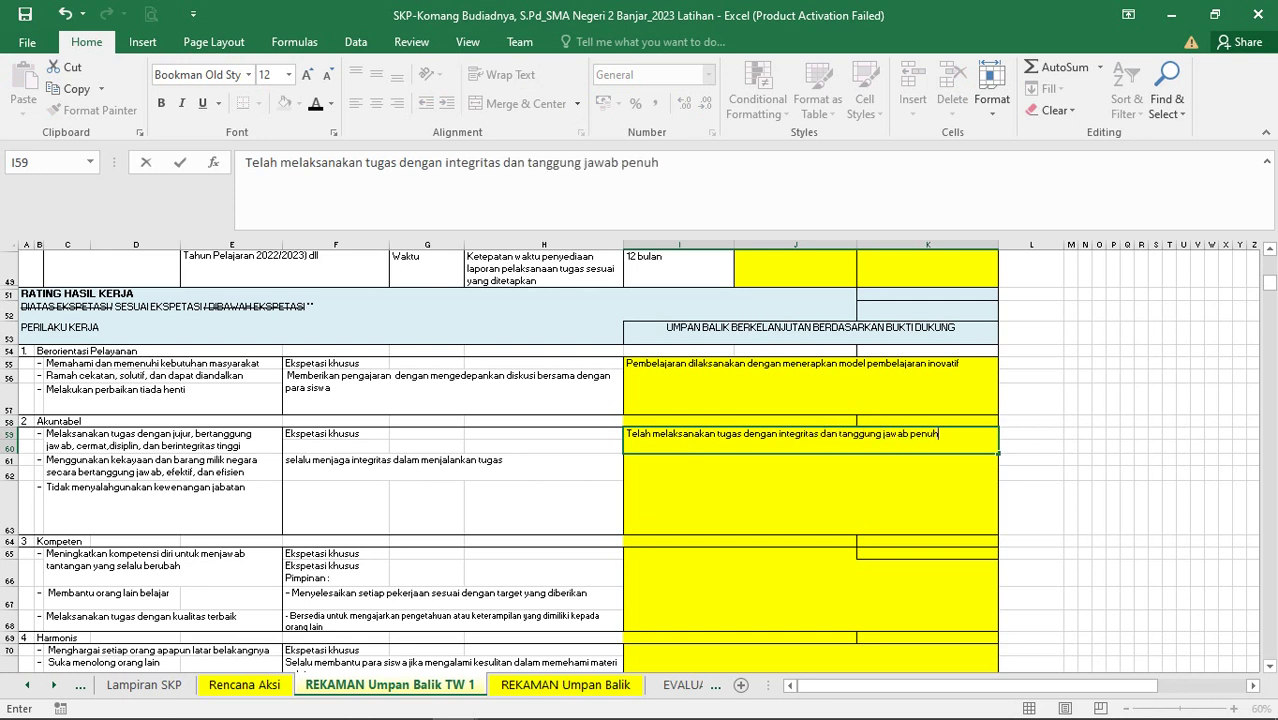
pyautogui.press('Return')
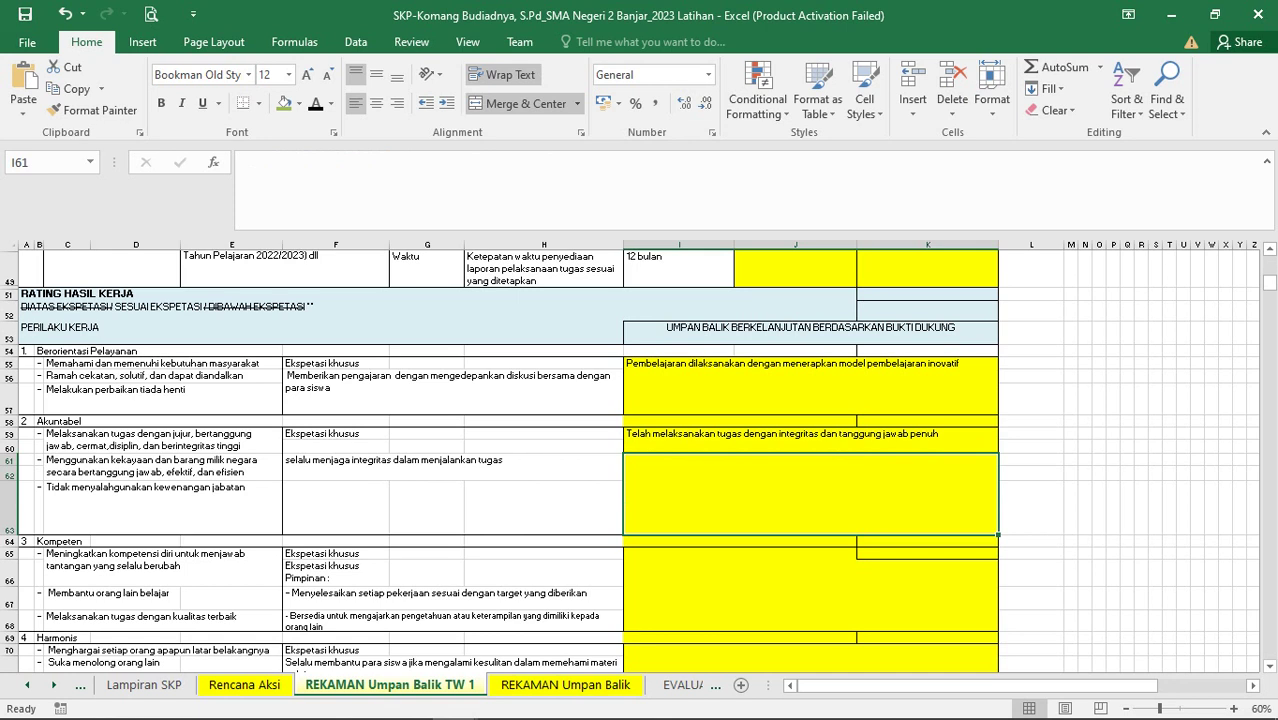
# Apply strikethrough to all three RATING PERILAKU KERJA options in A94, from DIATAS EKSPETASI to DIBAWAH EKSPETASI
pyautogui.scroll(-1, 637, 461)
pyautogui.moveTo(336, 503); pyautogui.dragTo(540, 569)
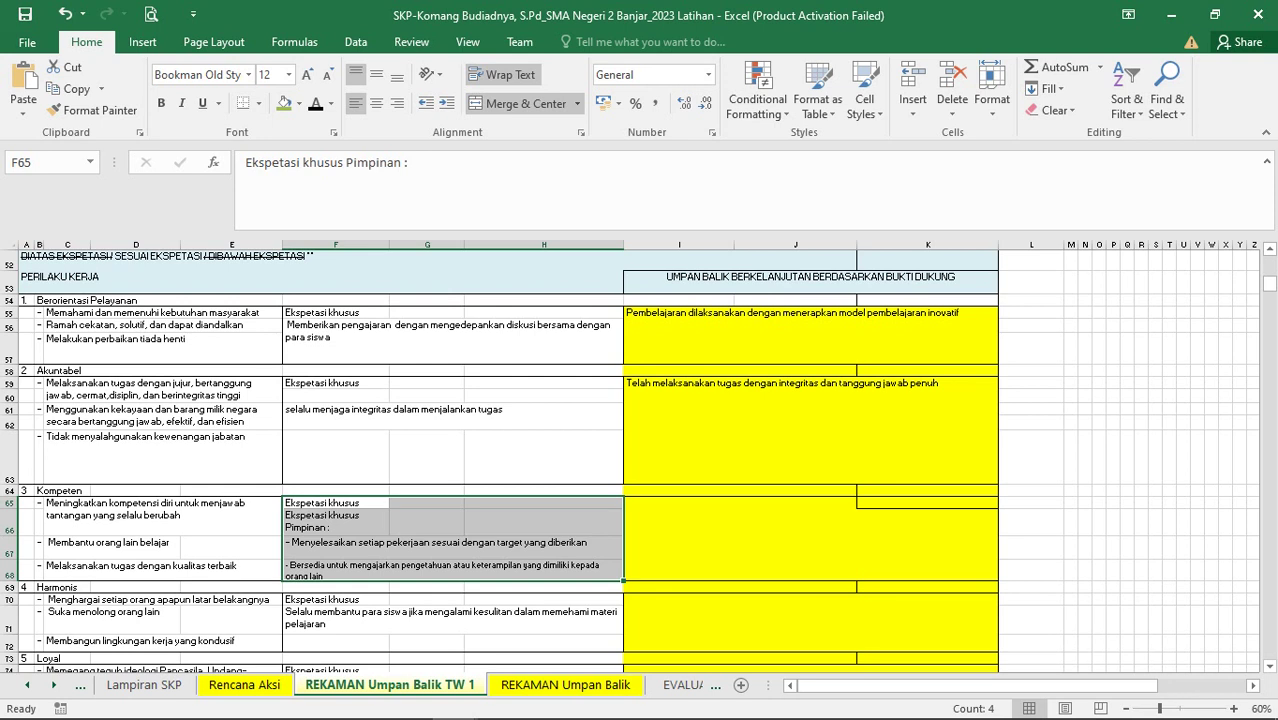
pyautogui.scroll(-7, 637, 461)
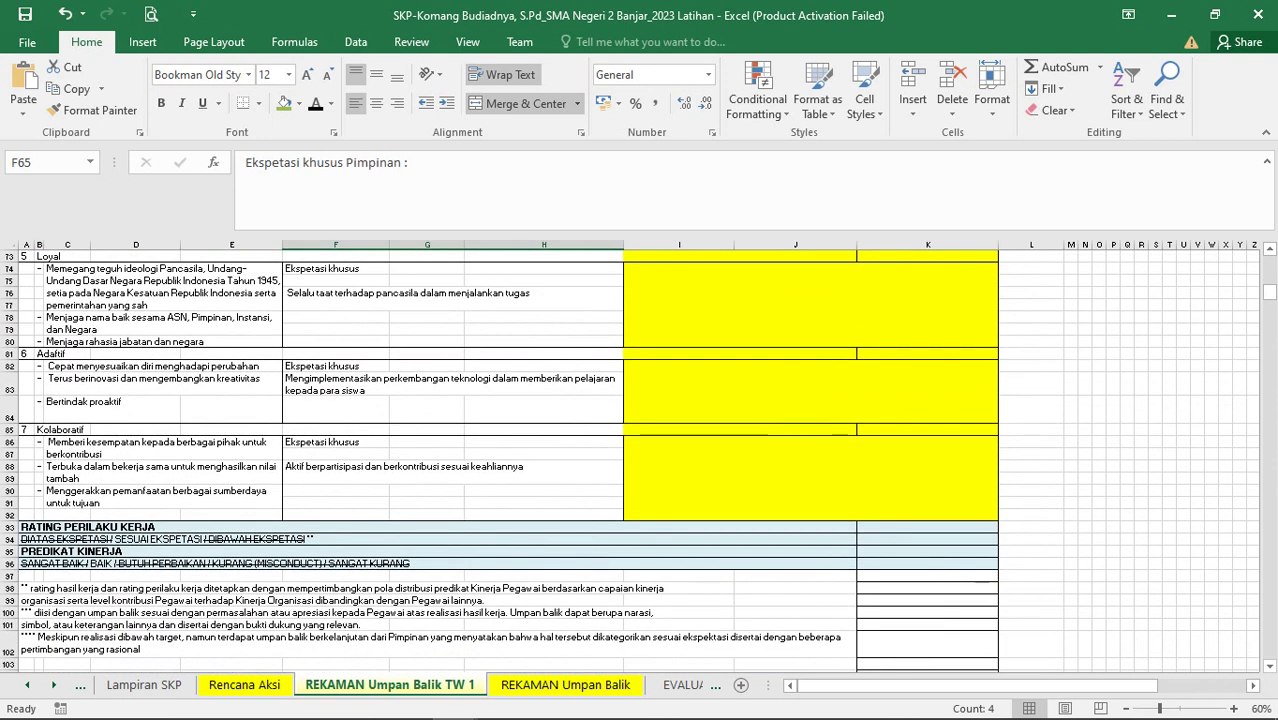
pyautogui.click(400, 539)
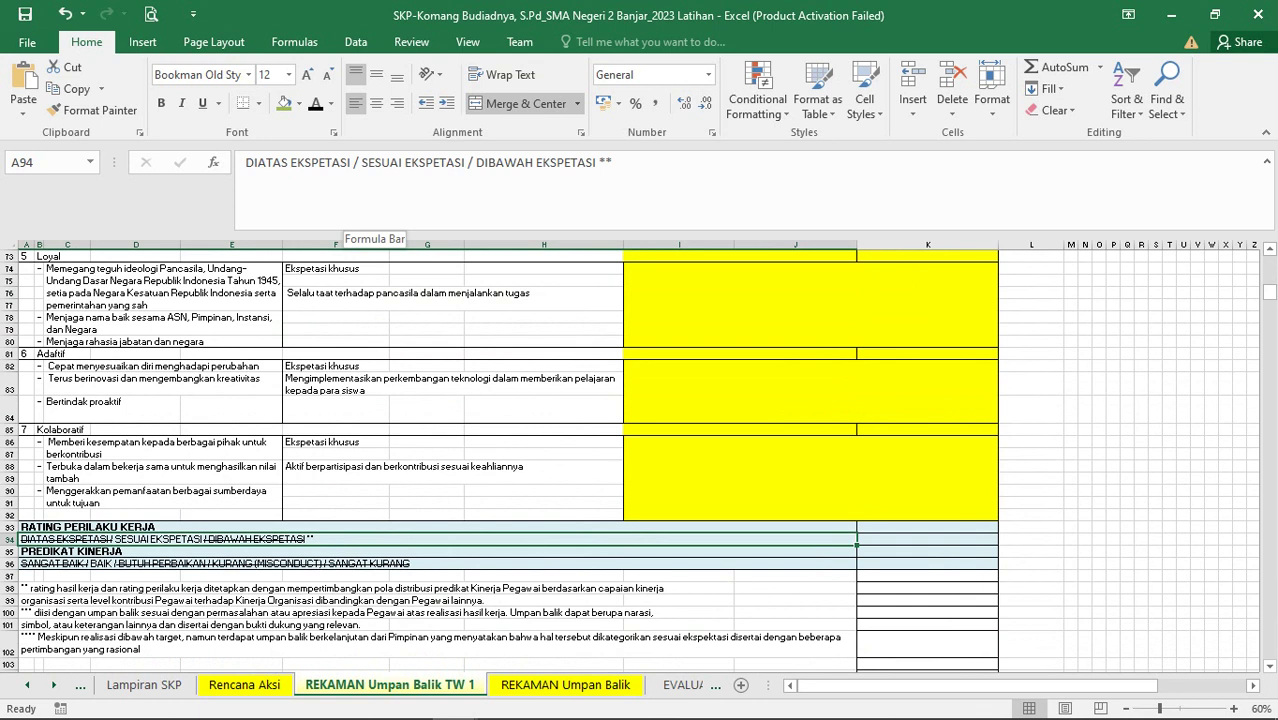
pyautogui.moveTo(246, 162); pyautogui.dragTo(596, 162)
pyautogui.rightClick(596, 162)
pyautogui.click(680, 298)
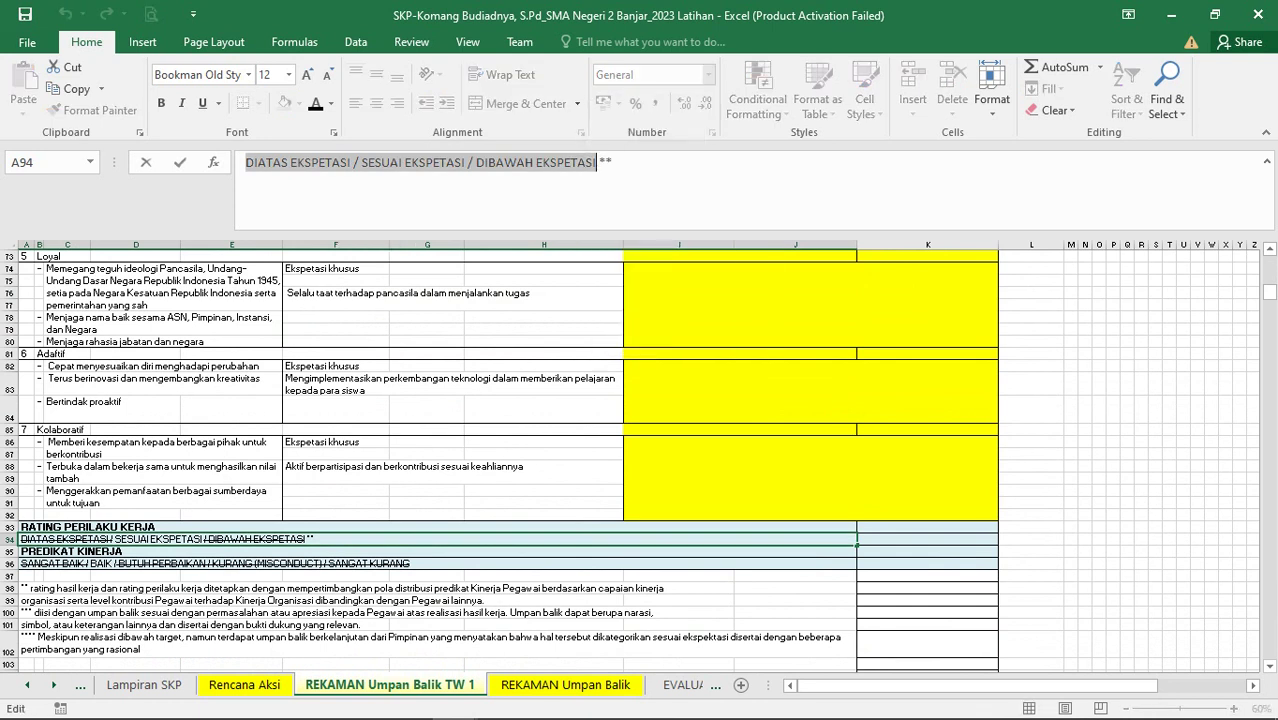
pyautogui.click(408, 308)
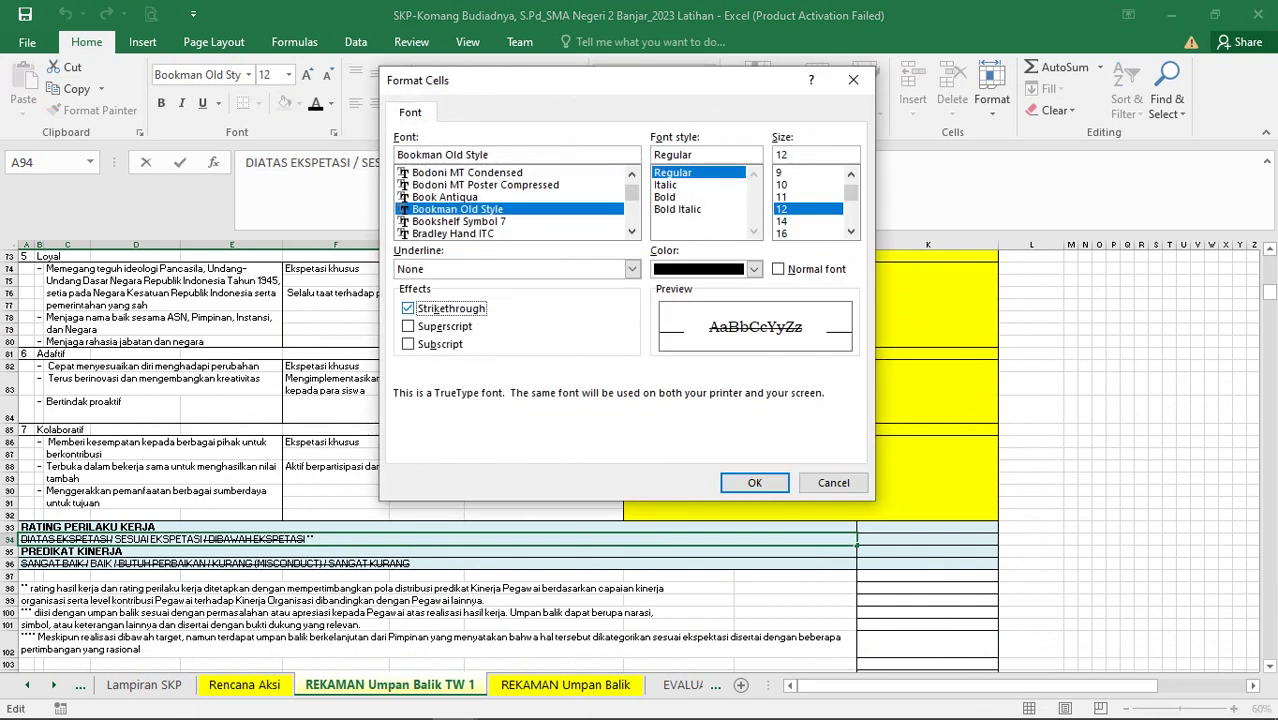
pyautogui.click(755, 483)
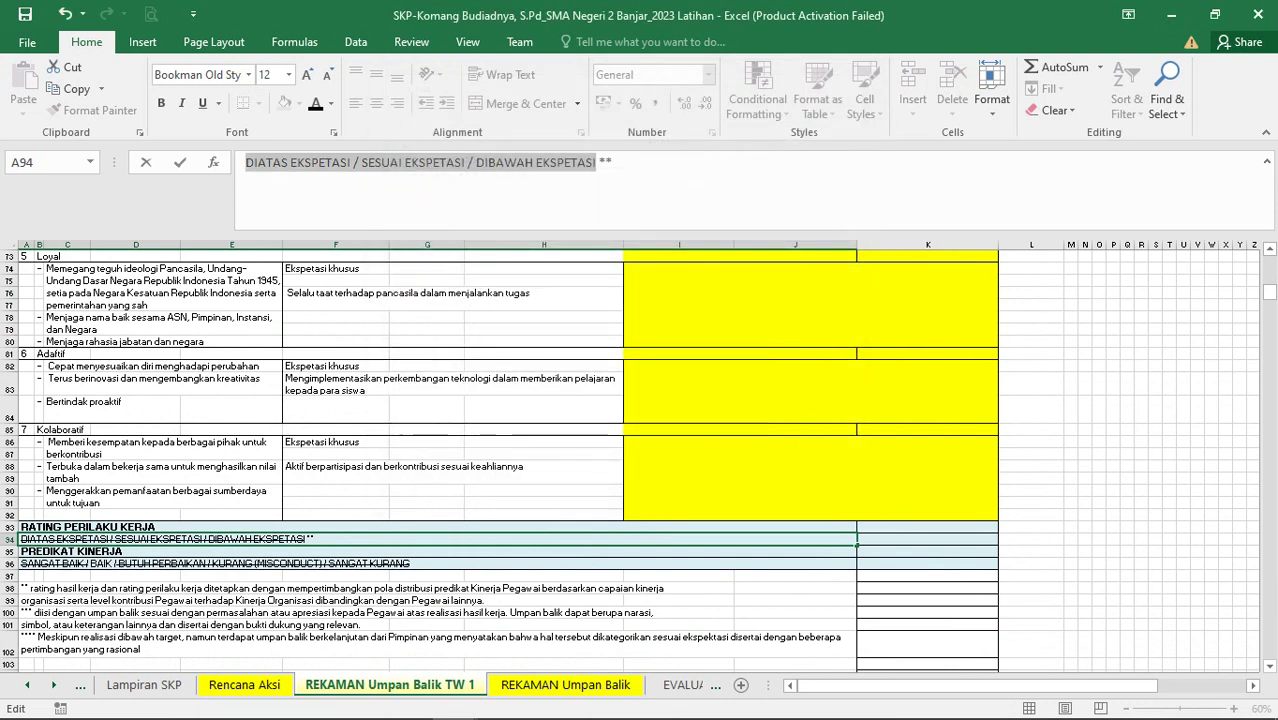
pyautogui.click(720, 534)
pyautogui.click(720, 534)
pyautogui.click(720, 534)
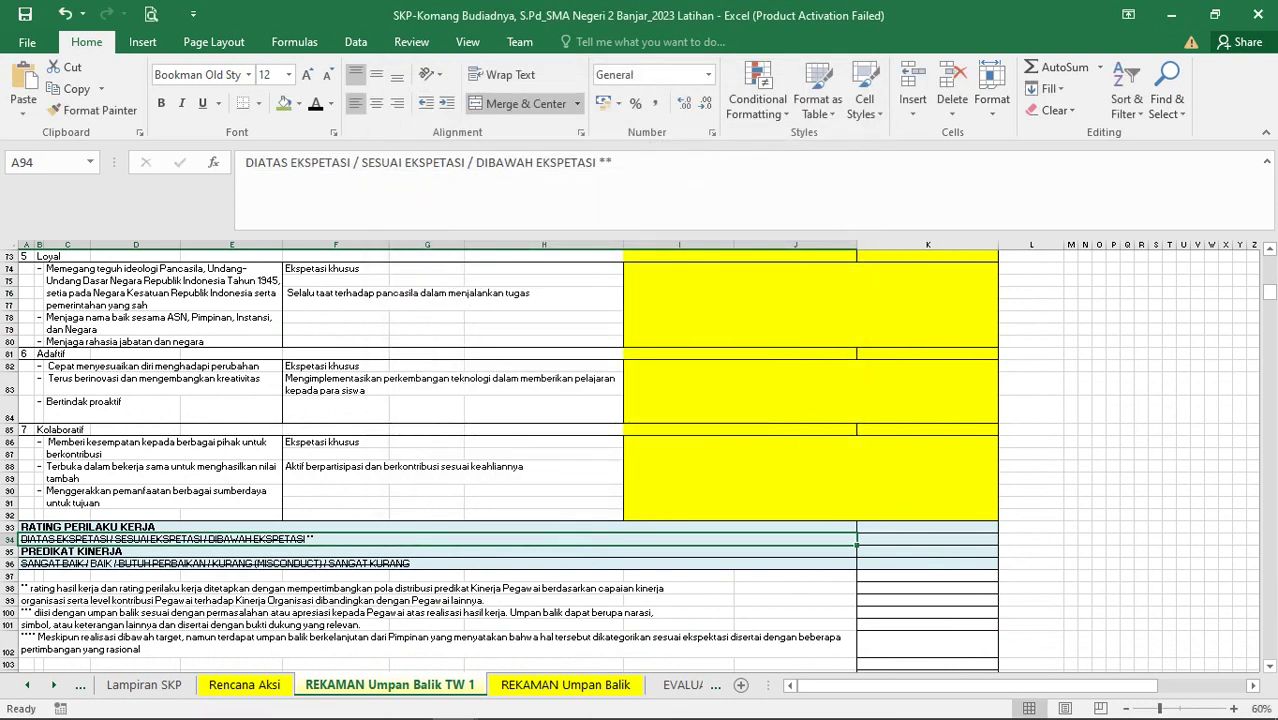
# Remove the strikethrough from SESUAI EKSPETASI in A94 to mark it as the chosen behaviour rating
pyautogui.moveTo(466, 162); pyautogui.dragTo(361, 162)
pyautogui.rightClick(361, 162)
pyautogui.click(430, 298)
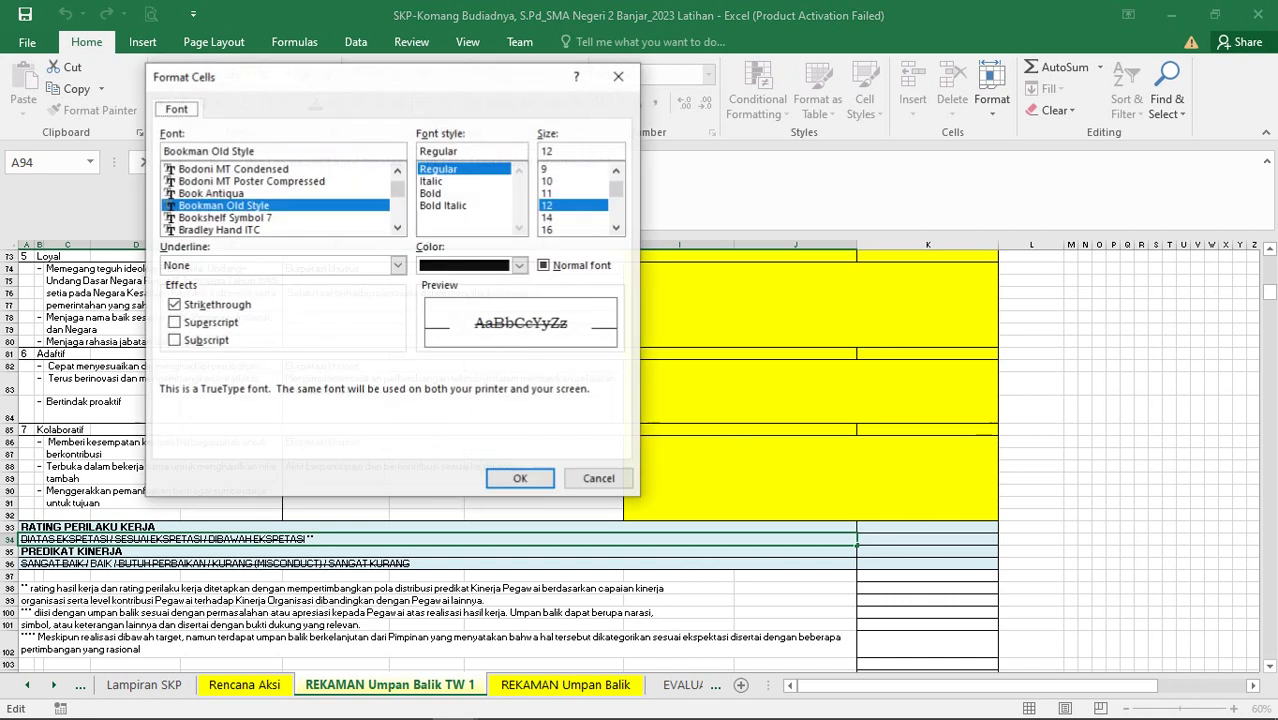
pyautogui.click(174, 305)
pyautogui.click(520, 479)
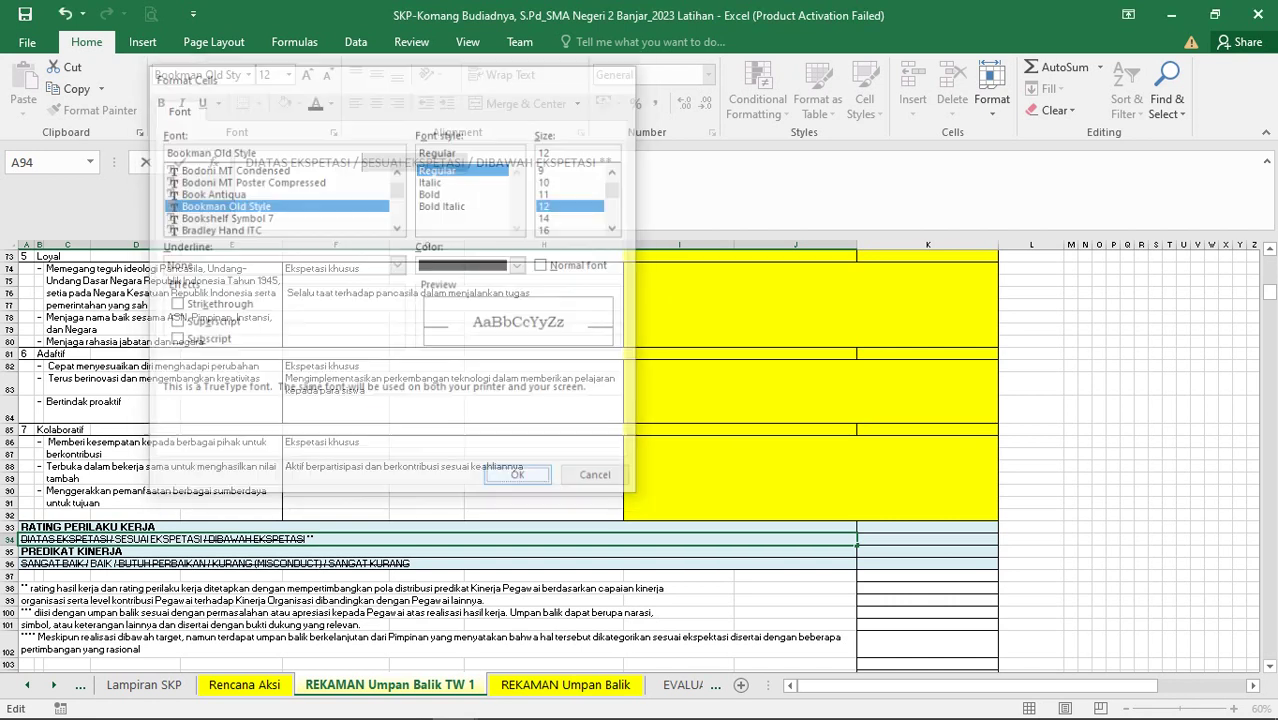
pyautogui.click(427, 576)
pyautogui.click(427, 551)
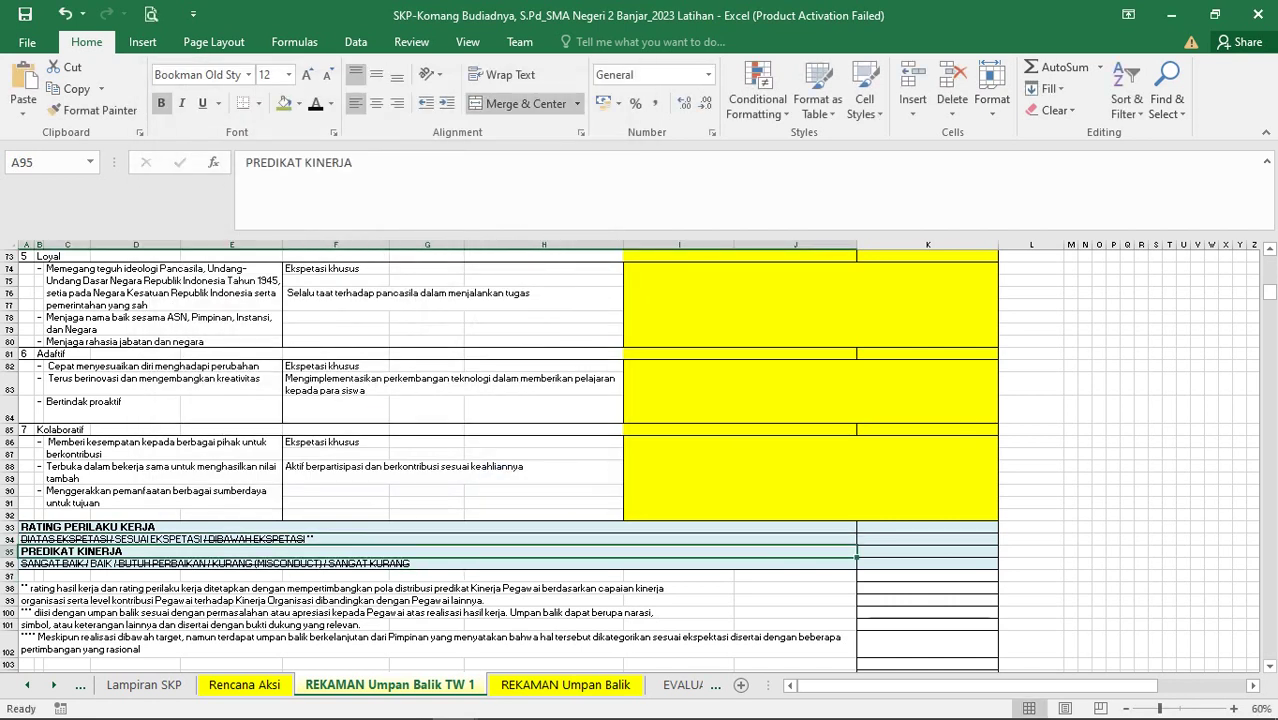
# Apply strikethrough to all PREDIKAT KINERJA options in A96, from SANGAT BAIK to SANGAT KURANG
pyautogui.click(427, 564)
pyautogui.moveTo(246, 162); pyautogui.dragTo(775, 162)
pyautogui.rightClick(718, 168)
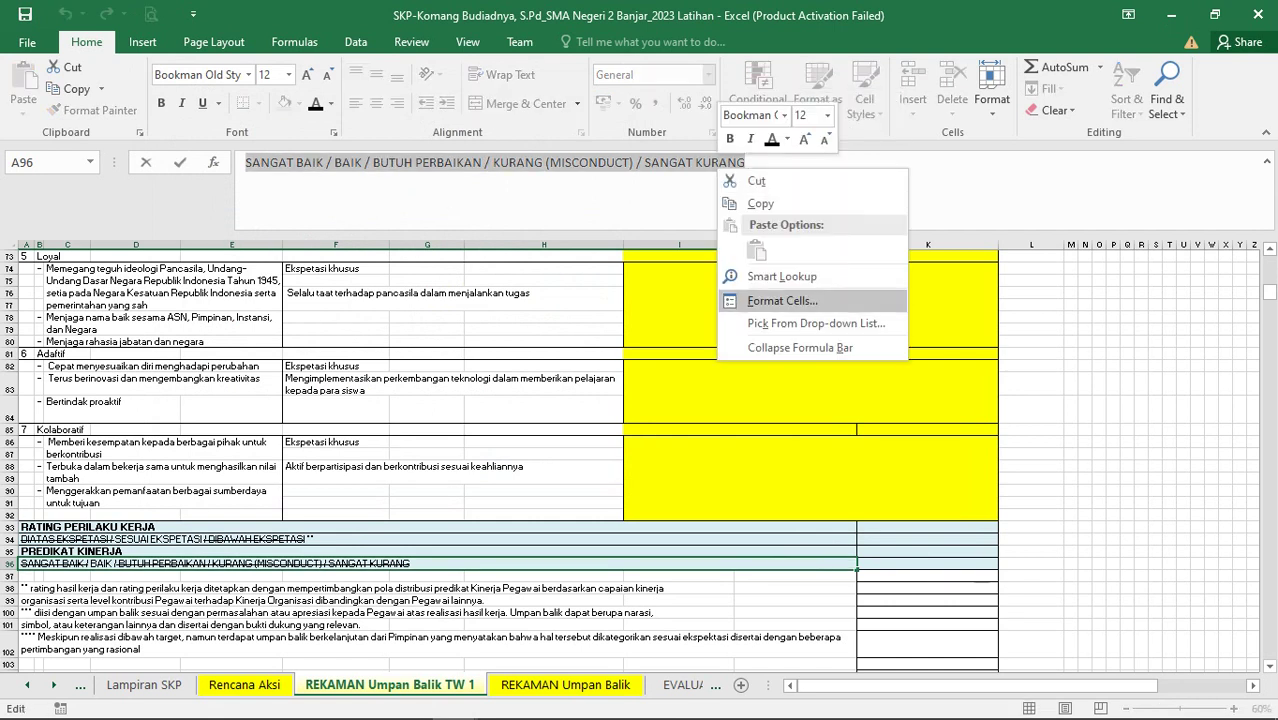
pyautogui.click(770, 302)
pyautogui.click(520, 311)
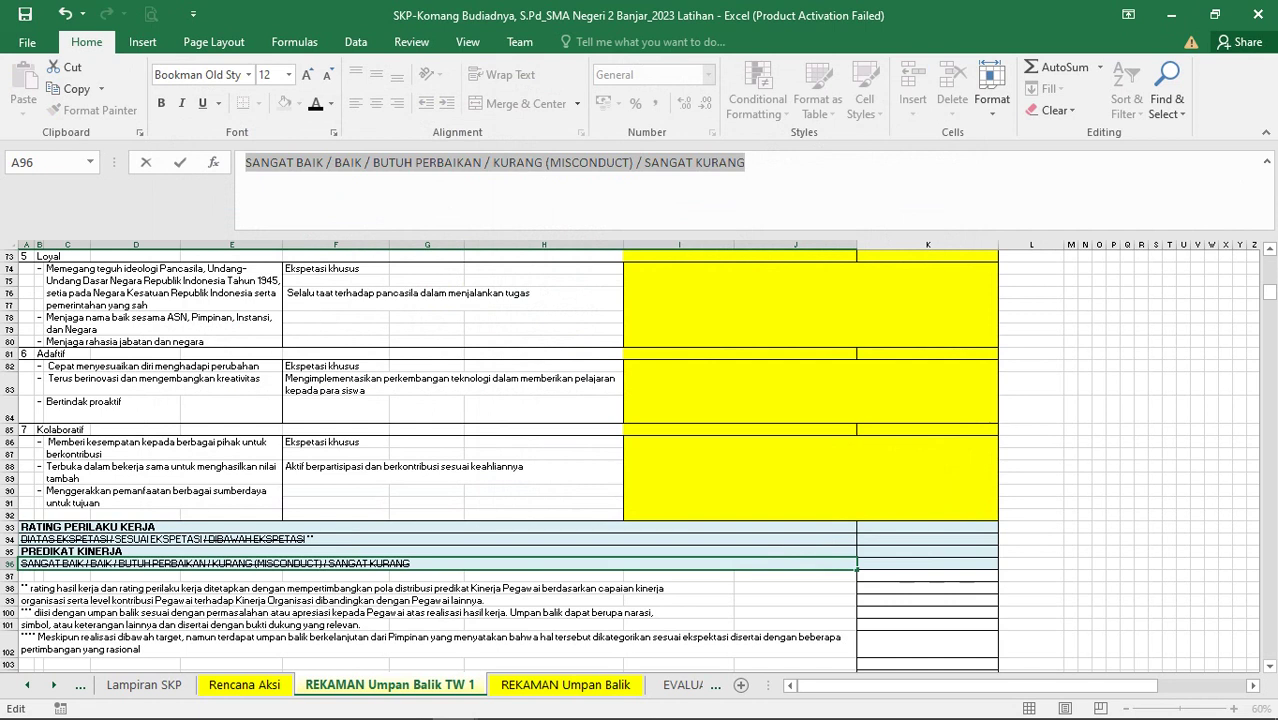
# Remove the strikethrough from BAIK in A96 to mark it as the chosen performance predicate
pyautogui.click(362, 163)
pyautogui.moveTo(364, 162); pyautogui.dragTo(332, 162)
pyautogui.rightClick(333, 162)
pyautogui.click(402, 290)
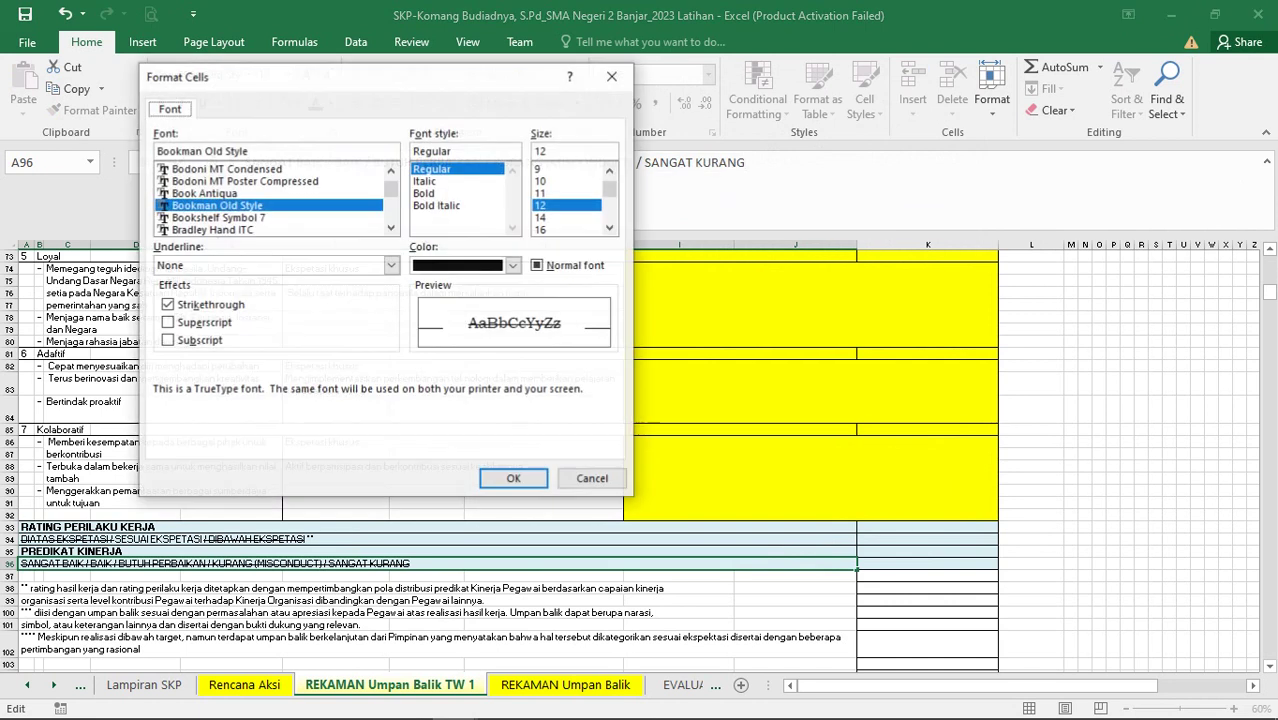
pyautogui.click(167, 304)
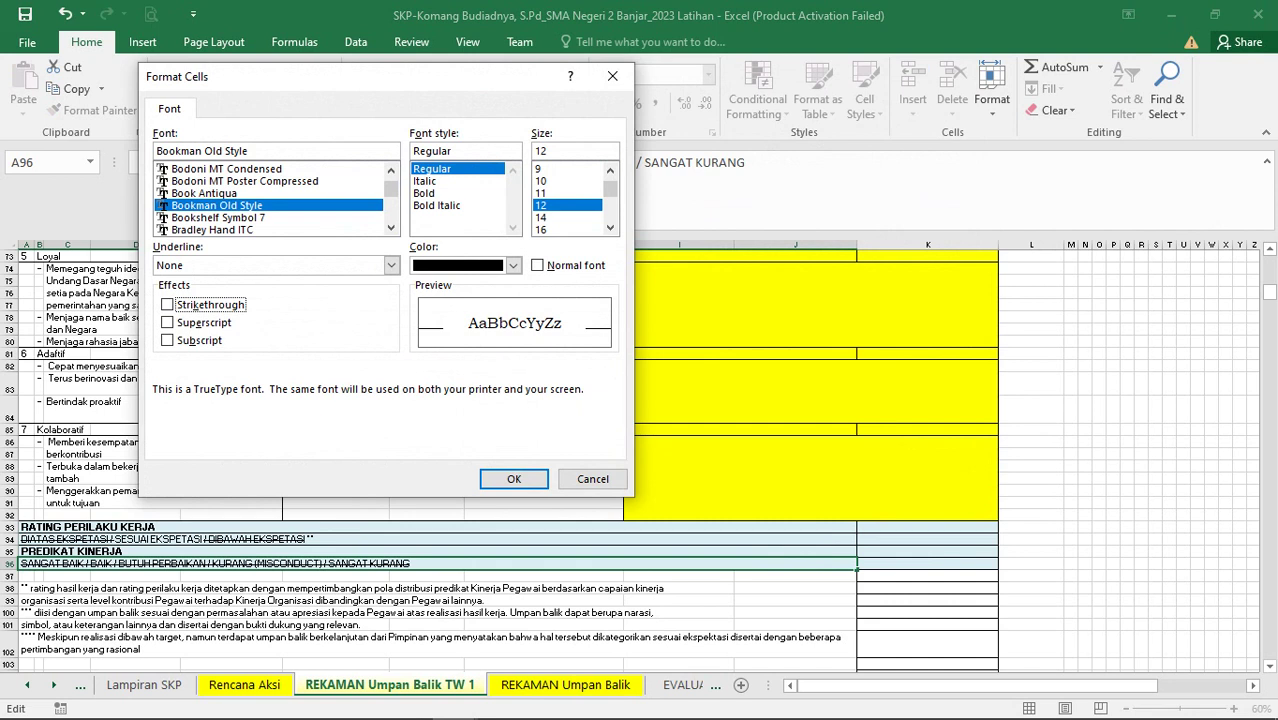
pyautogui.click(513, 478)
pyautogui.click(480, 526)
# Copy the date "31 Maret 2023" from H75 on the REKAMAN UMPAN BALIK TW 1 sheet of the reference workbook
pyautogui.scroll(-3, 480, 450)
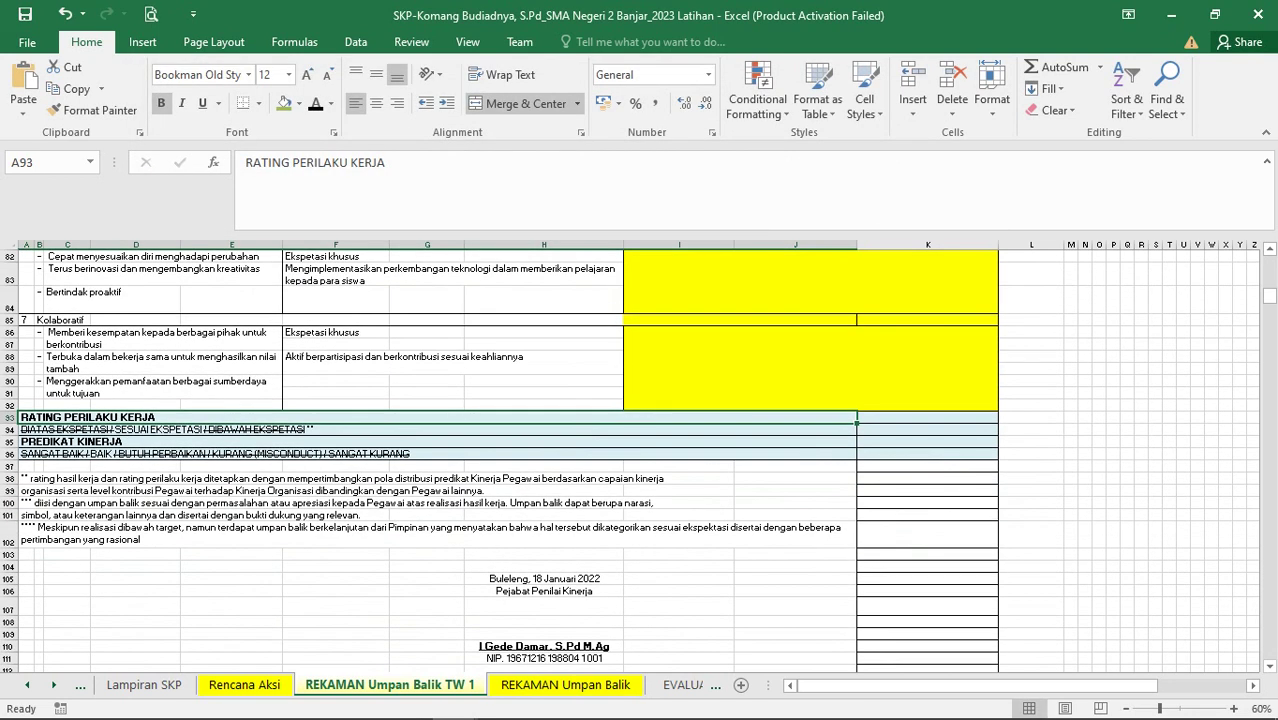
pyautogui.click(544, 579)
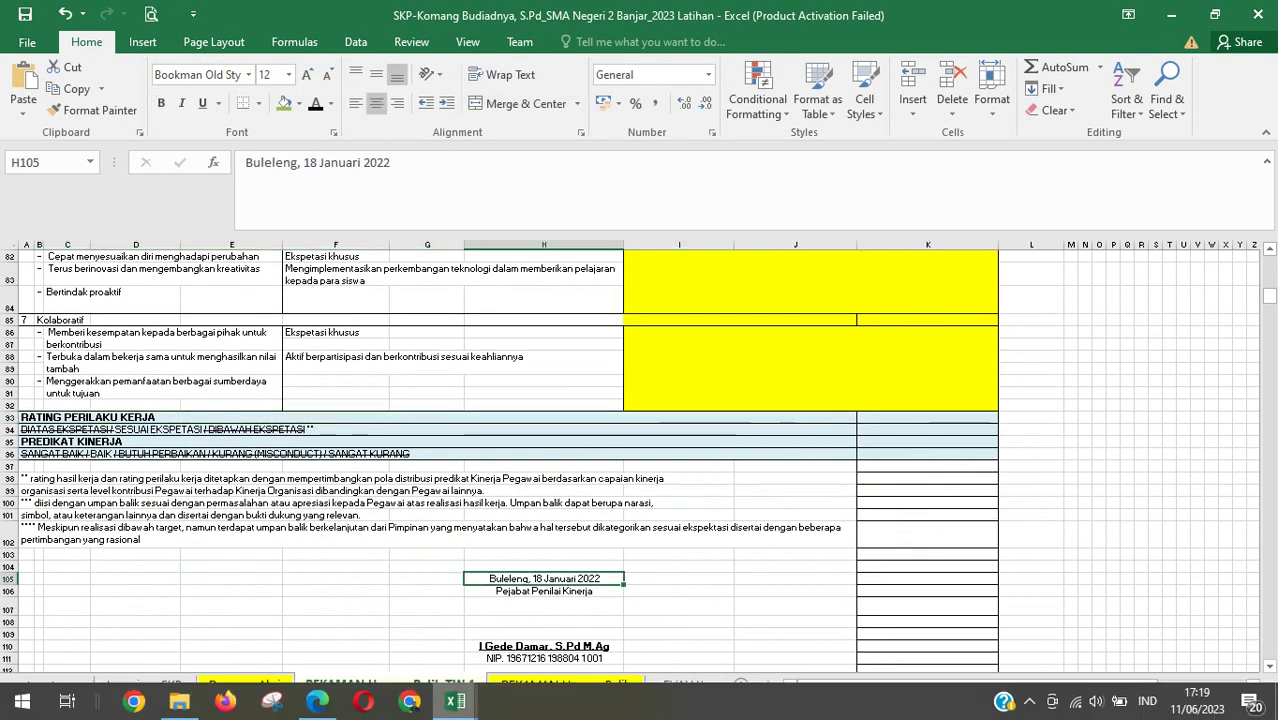
pyautogui.moveTo(455, 701)
pyautogui.click(362, 595)
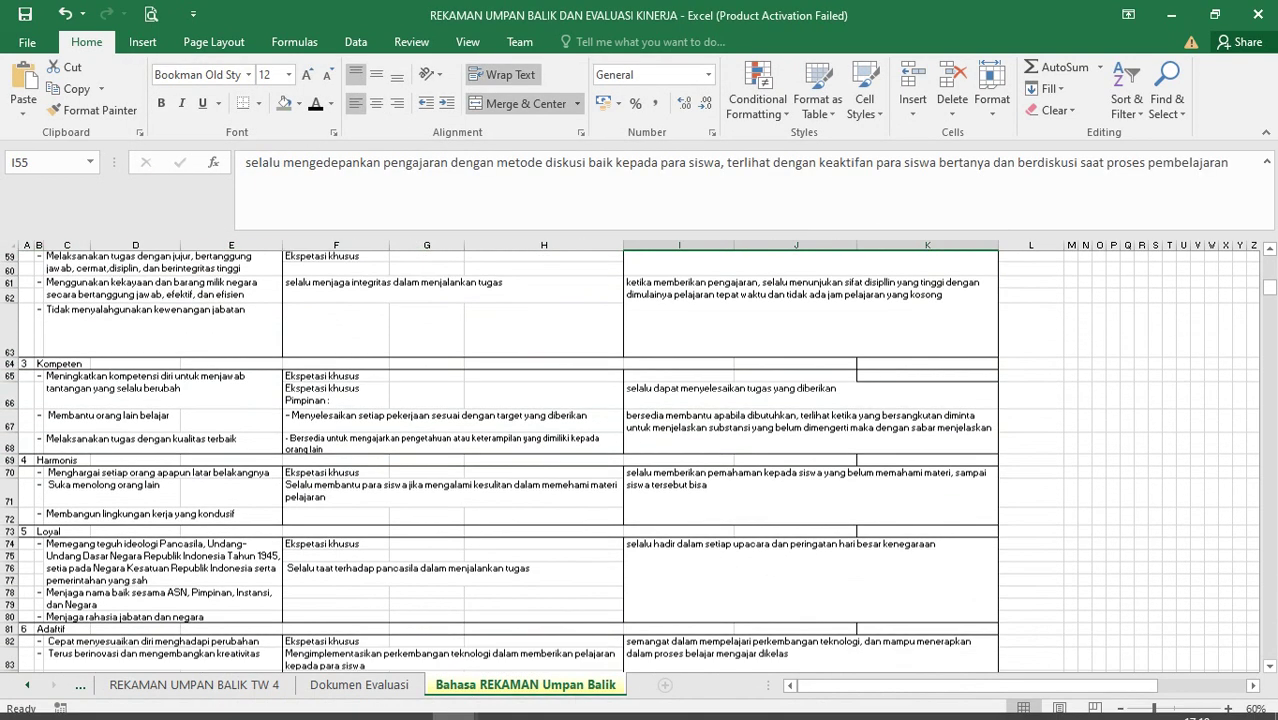
pyautogui.scroll(-1, 640, 460)
pyautogui.click(27, 685)
pyautogui.click(27, 685)
pyautogui.click(27, 685)
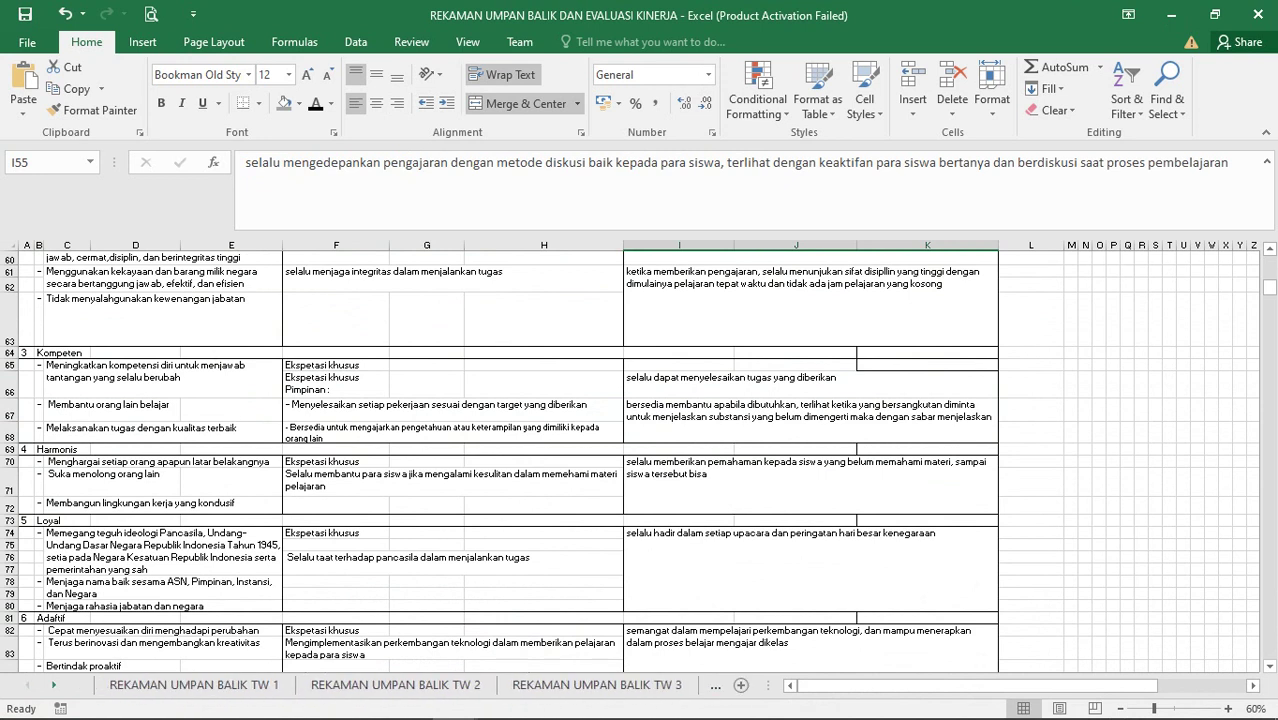
pyautogui.click(194, 685)
pyautogui.scroll(-9, 635, 463)
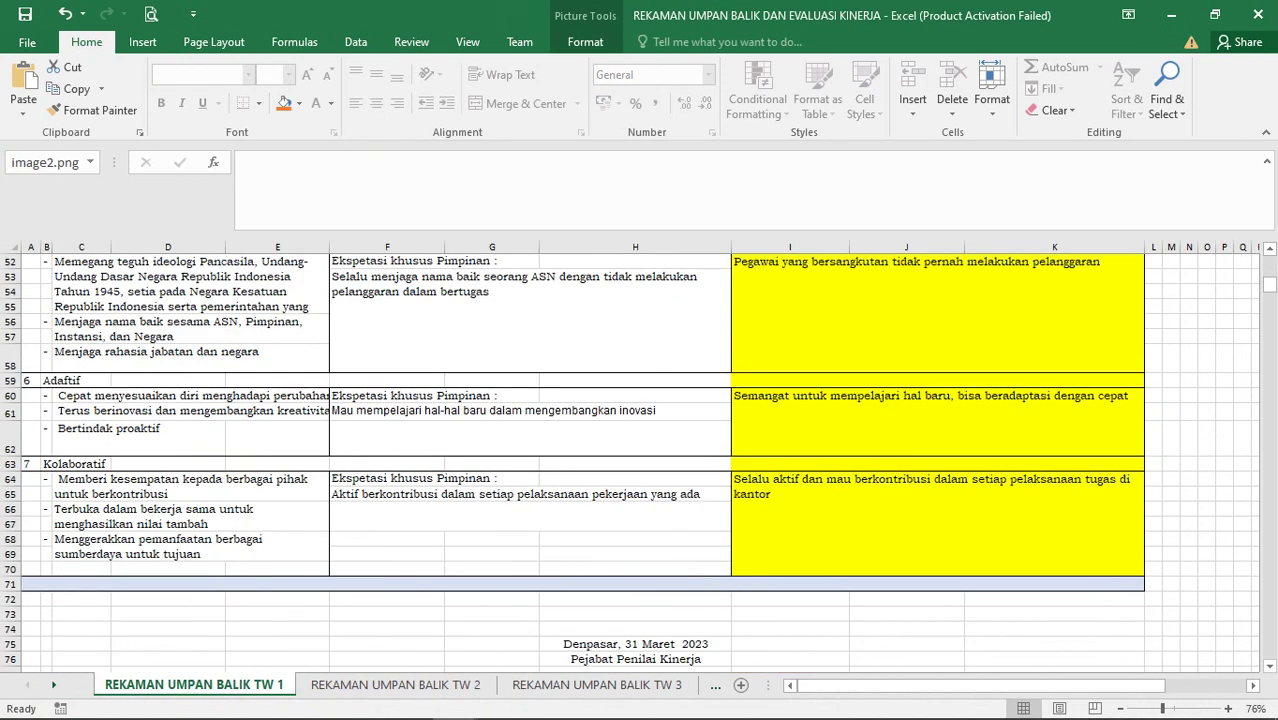
pyautogui.click(635, 599)
pyautogui.moveTo(388, 162); pyautogui.dragTo(308, 162)
pyautogui.hotkey('ctrl', 'c')
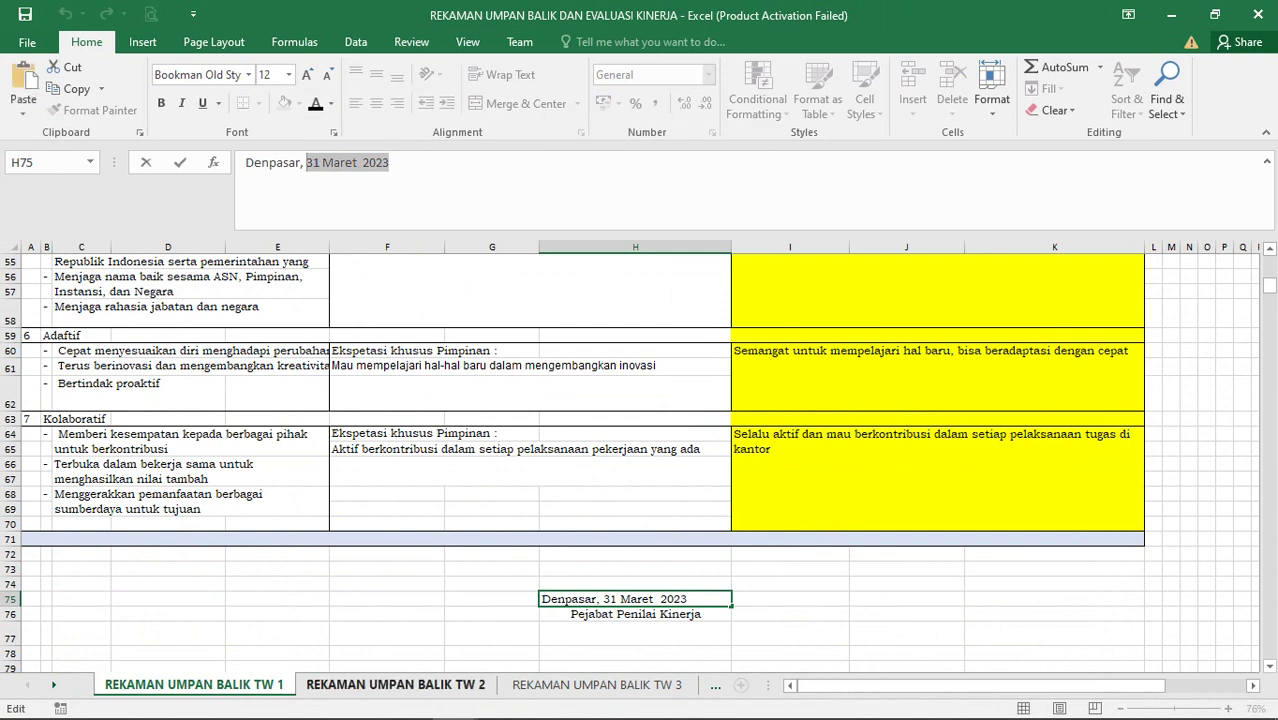
# Switch back to the SKP workbook and replace the signing date in H105 with 31 Maret 2023, keeping Buleleng
pyautogui.moveTo(410, 712)
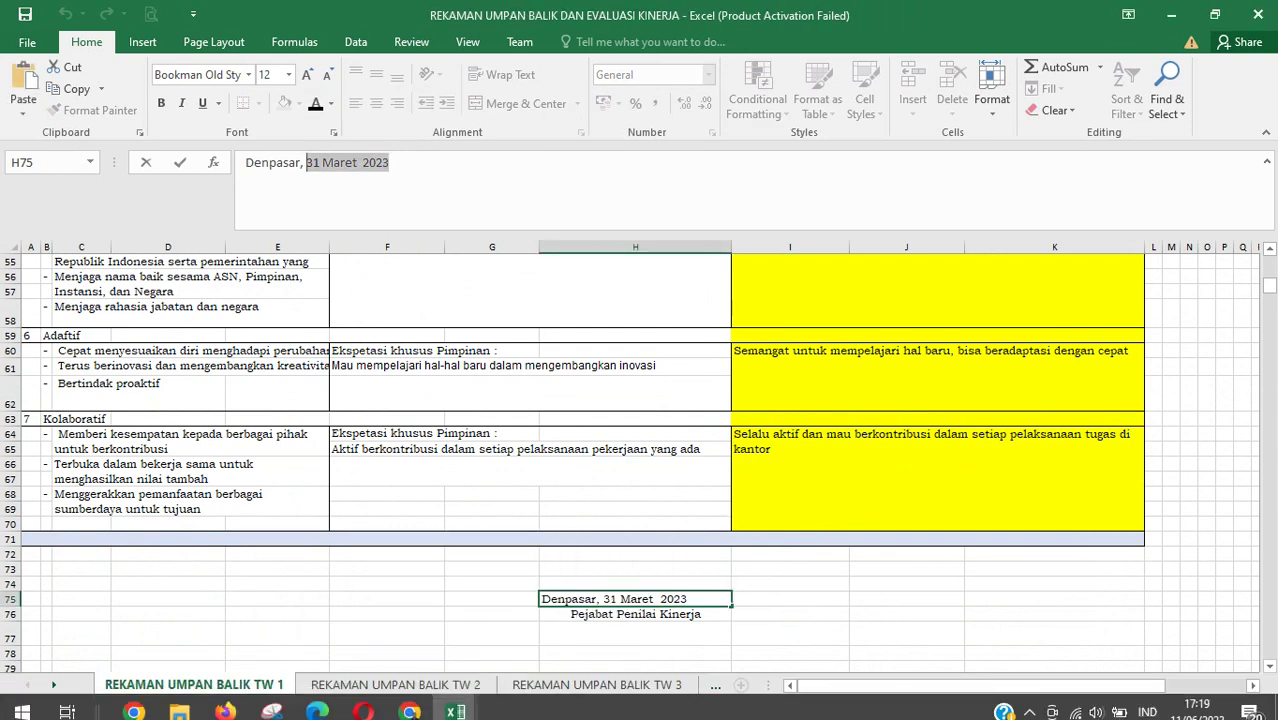
pyautogui.click(455, 701)
pyautogui.click(555, 615)
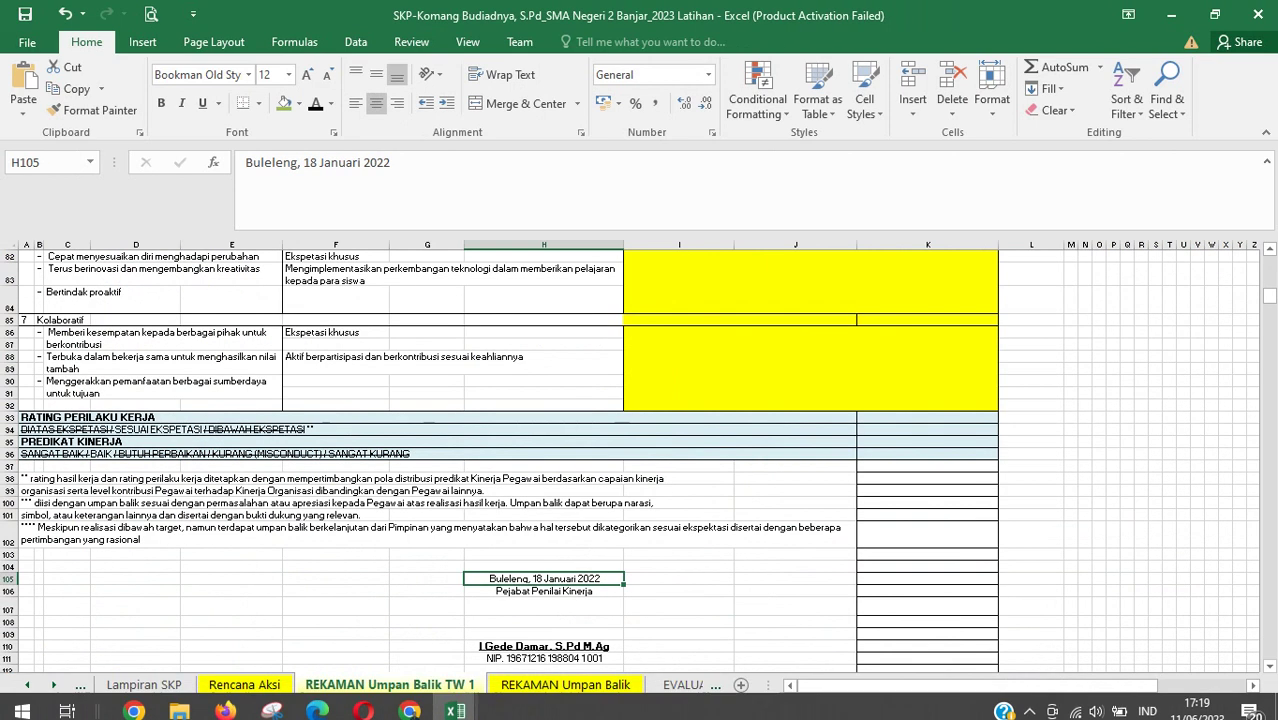
pyautogui.moveTo(304, 163); pyautogui.dragTo(424, 164)
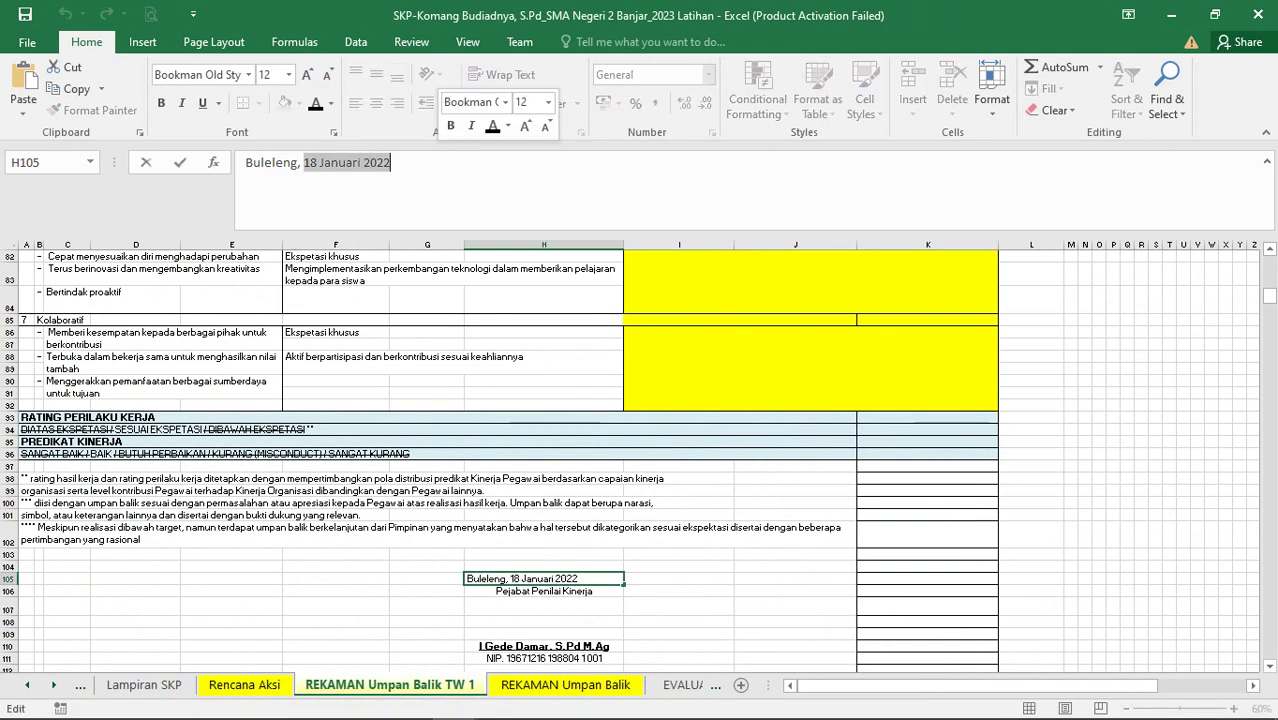
pyautogui.hotkey('ctrl', 'v')
pyautogui.click(678, 606)
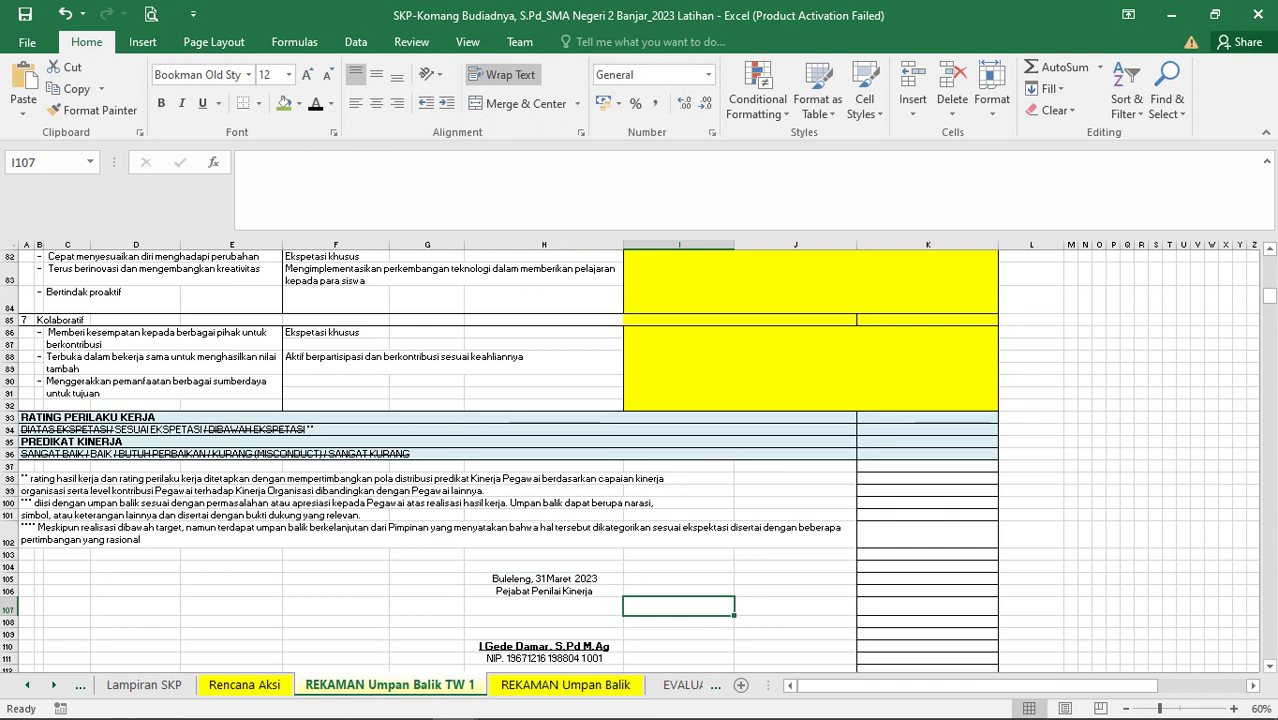
# Create a copy of the REKAMAN Umpan Balik TW 1 sheet, placed before the original
pyautogui.rightClick(433, 684)
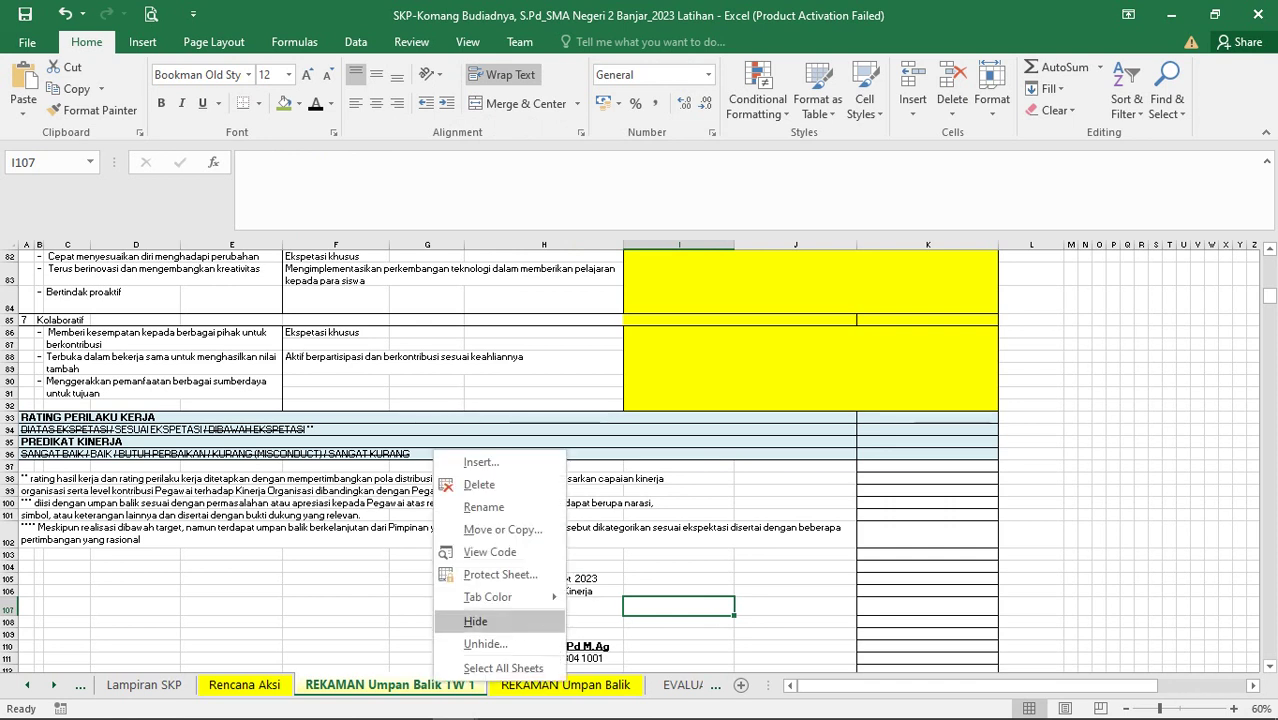
pyautogui.click(503, 529)
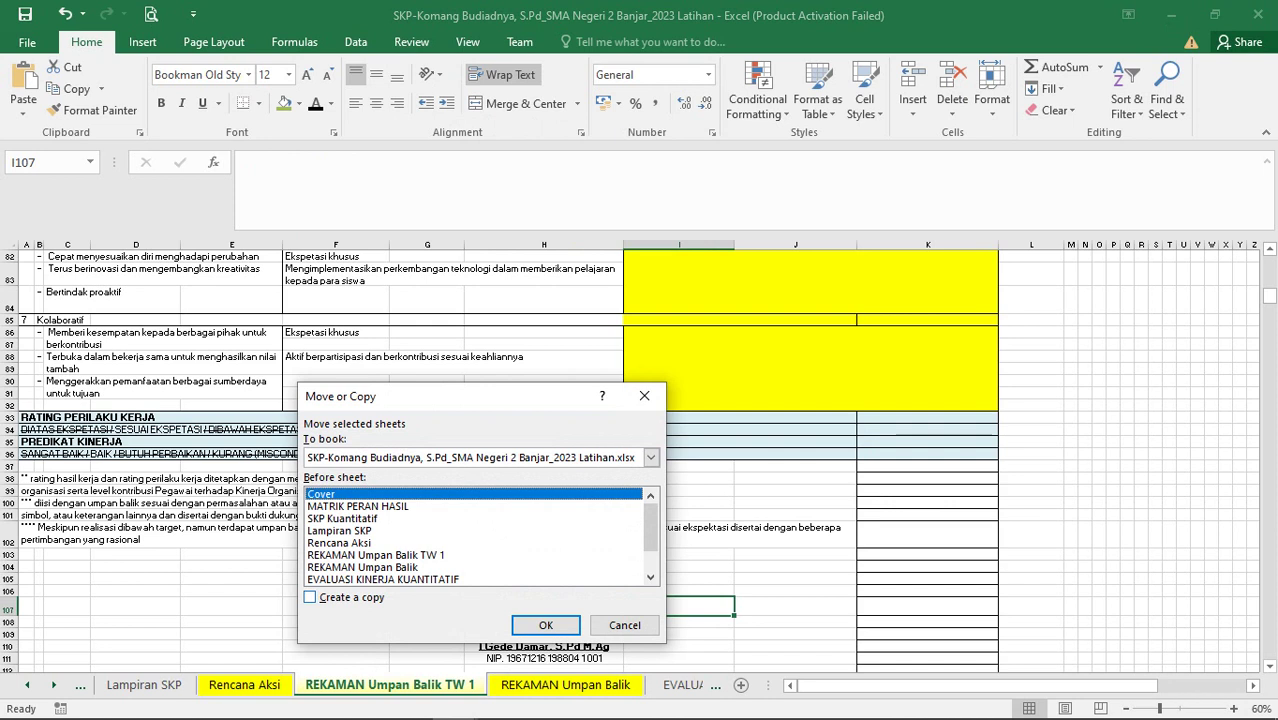
pyautogui.click(310, 597)
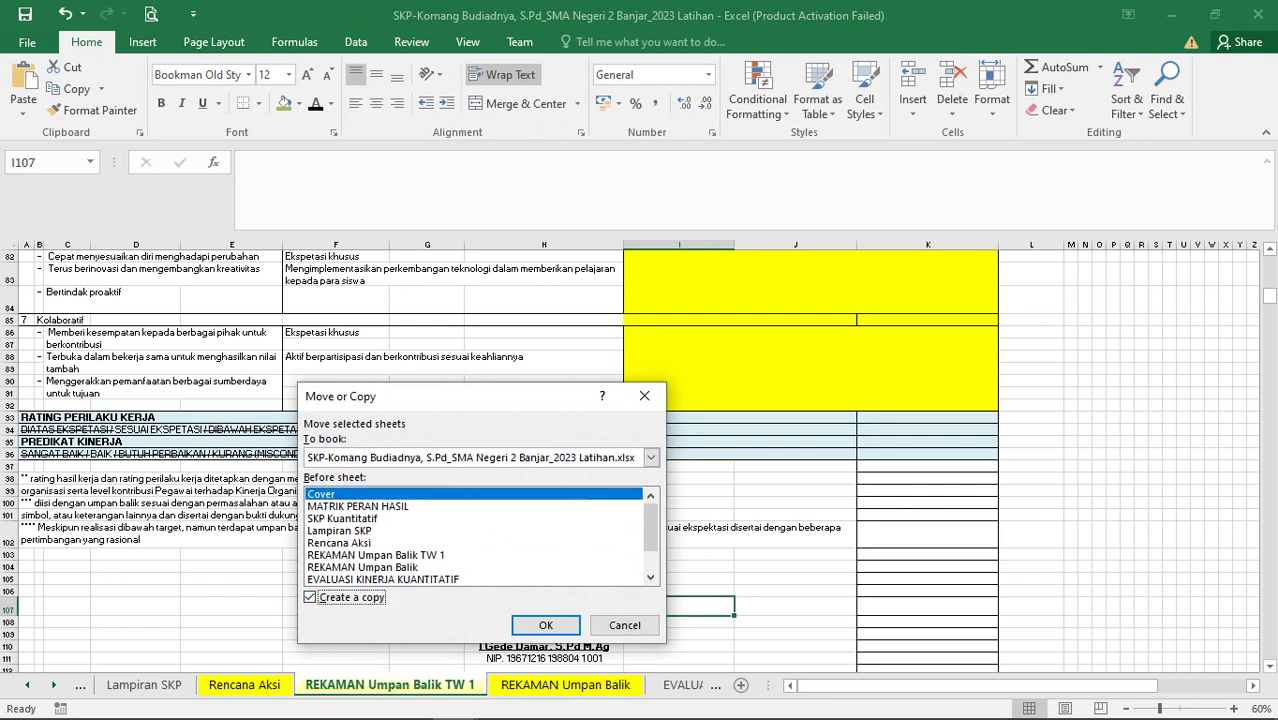
pyautogui.click(376, 555)
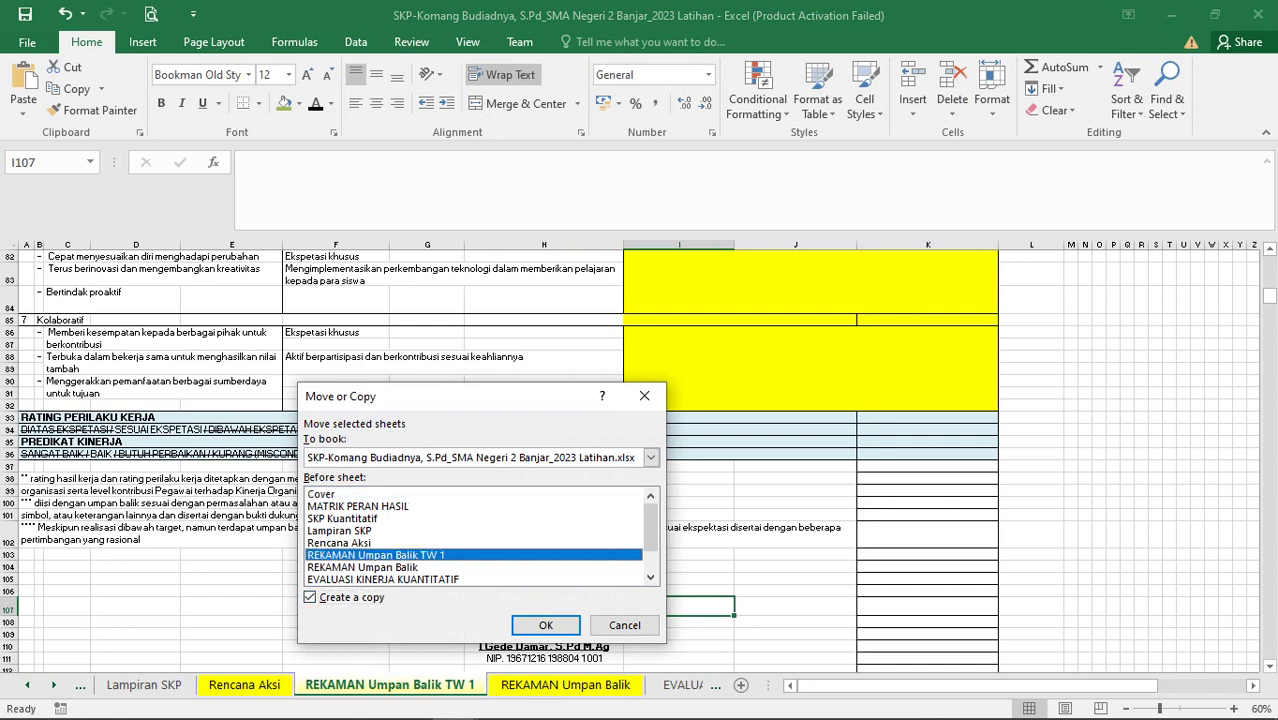
pyautogui.click(545, 625)
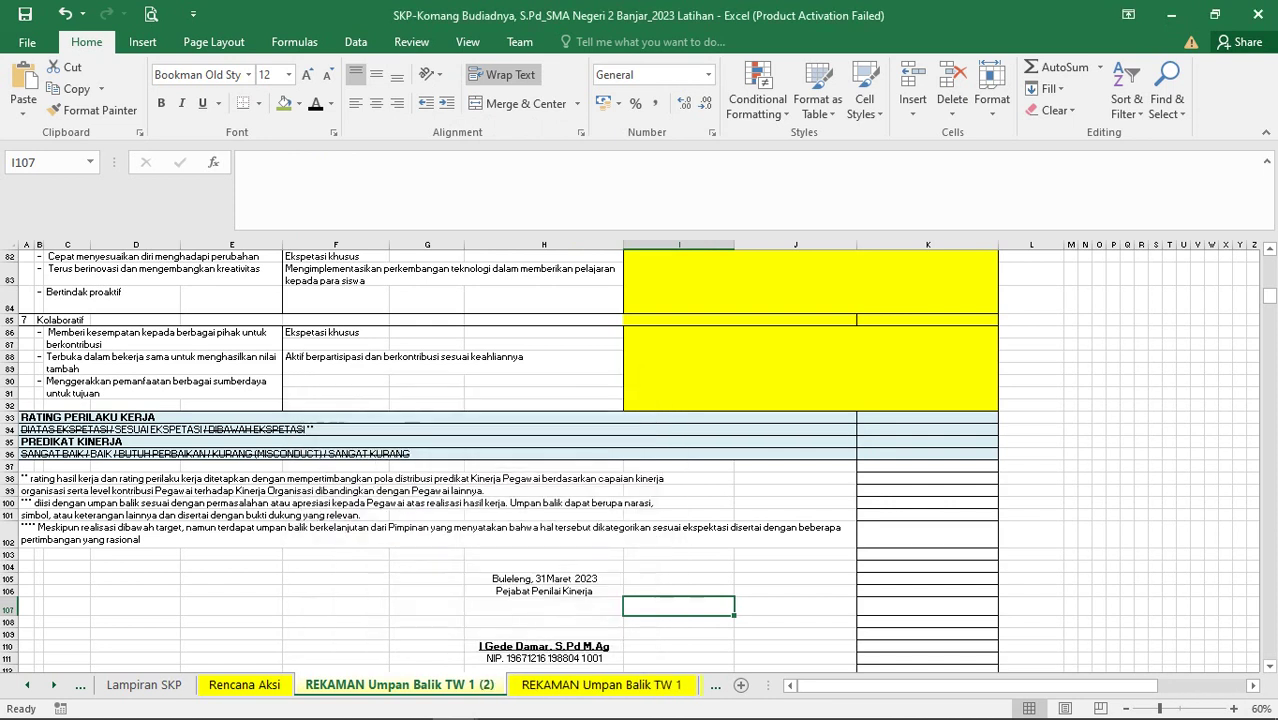
pyautogui.rightClick(463, 685)
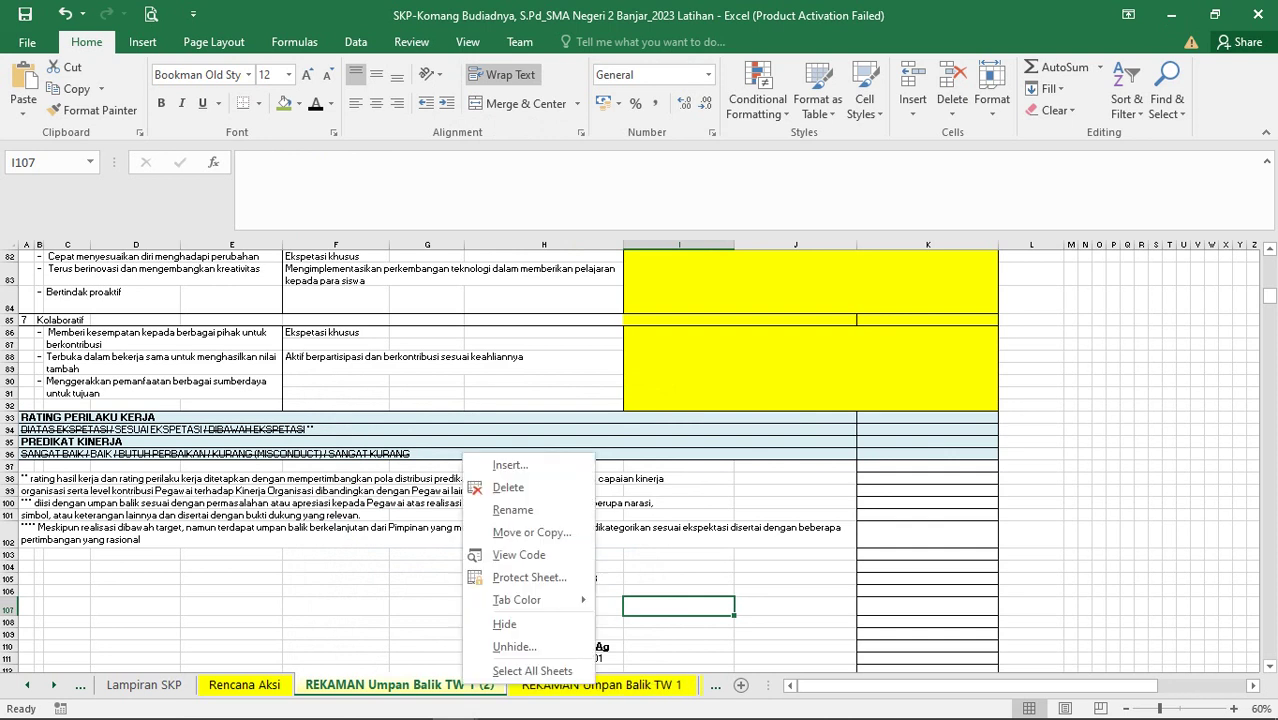
pyautogui.click(512, 510)
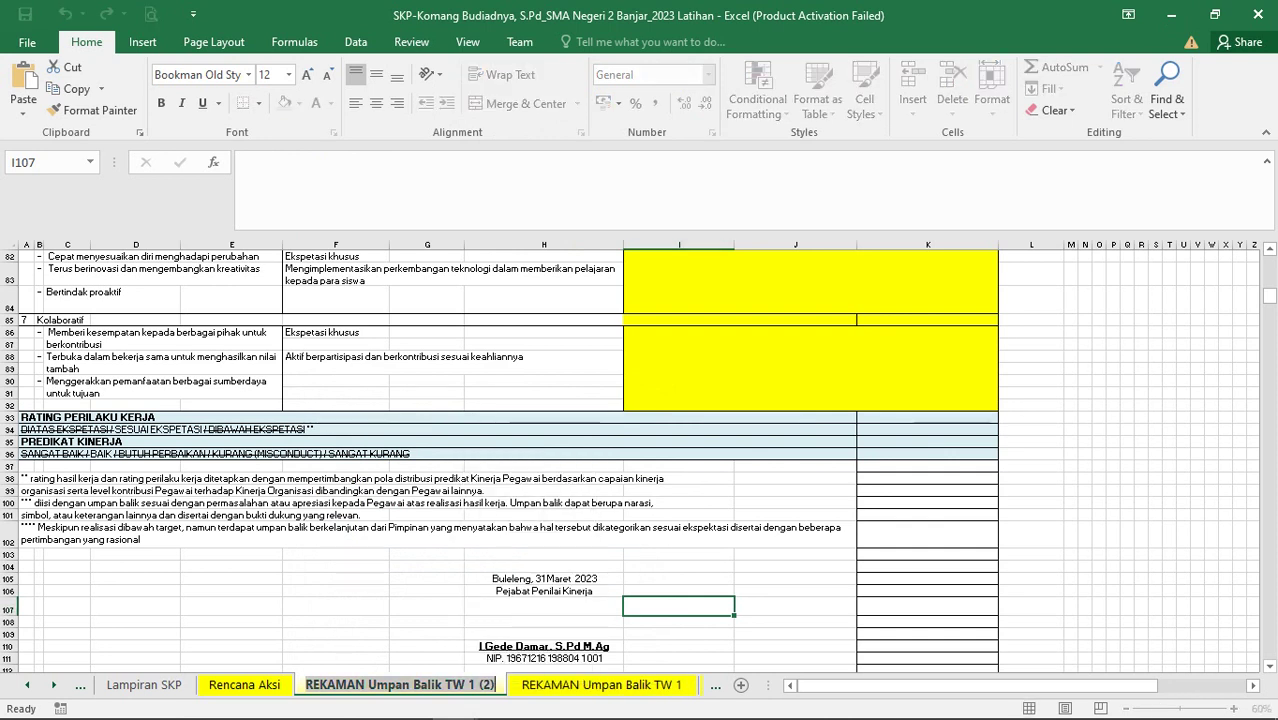
pyautogui.press('Return')
pyautogui.click(540, 646)
pyautogui.rightClick(484, 686)
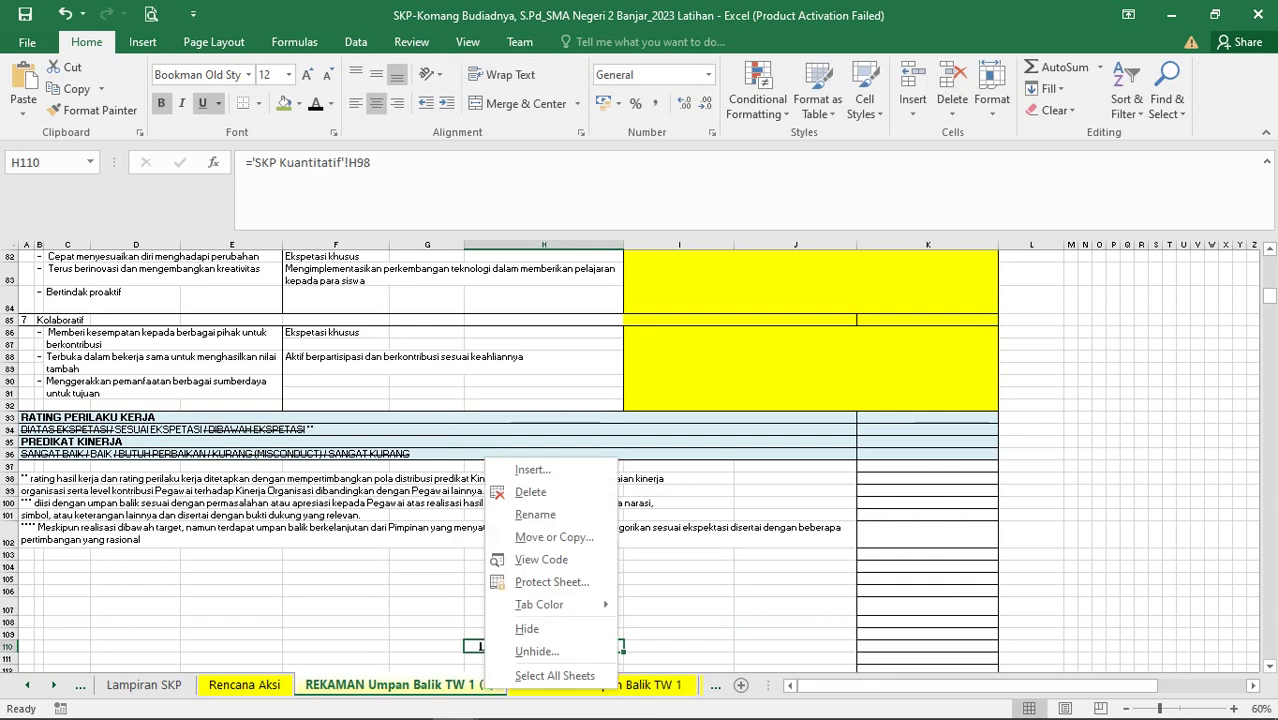
pyautogui.click(535, 514)
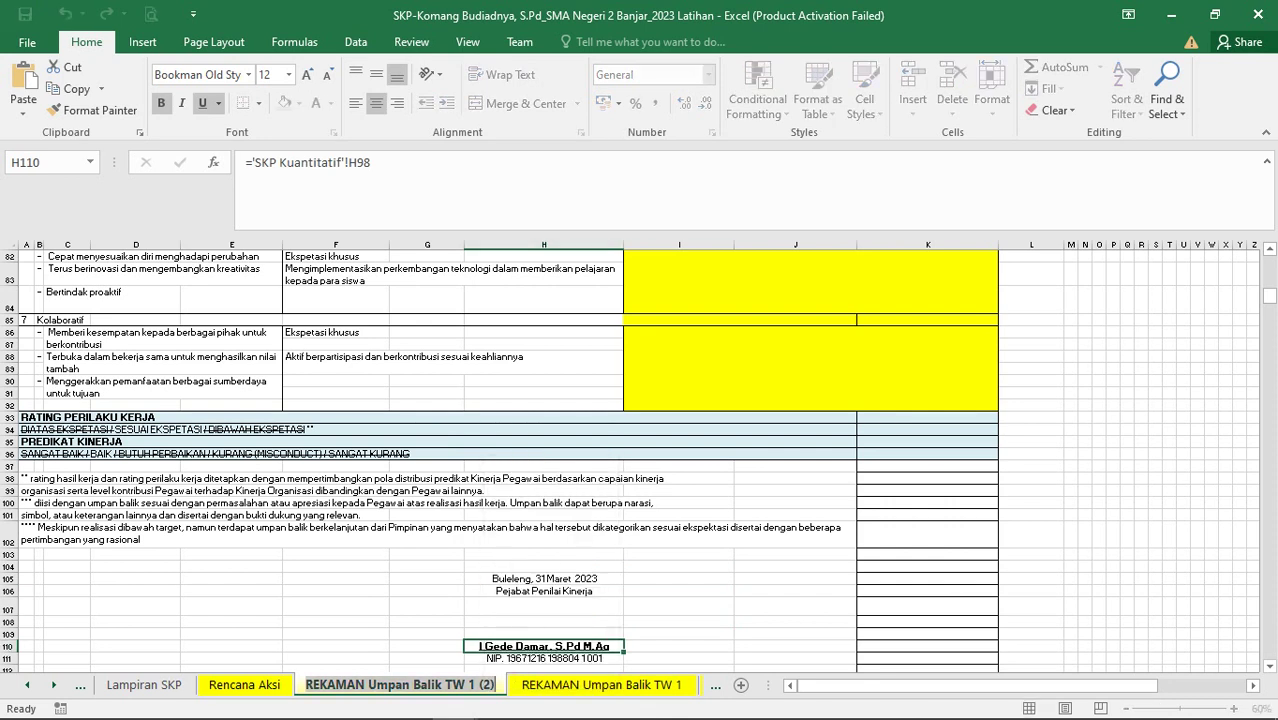
pyautogui.press('Return')
# Rename the copied sheet as REKAMAN Umpan Balik TW 2
pyautogui.rightClick(496, 686)
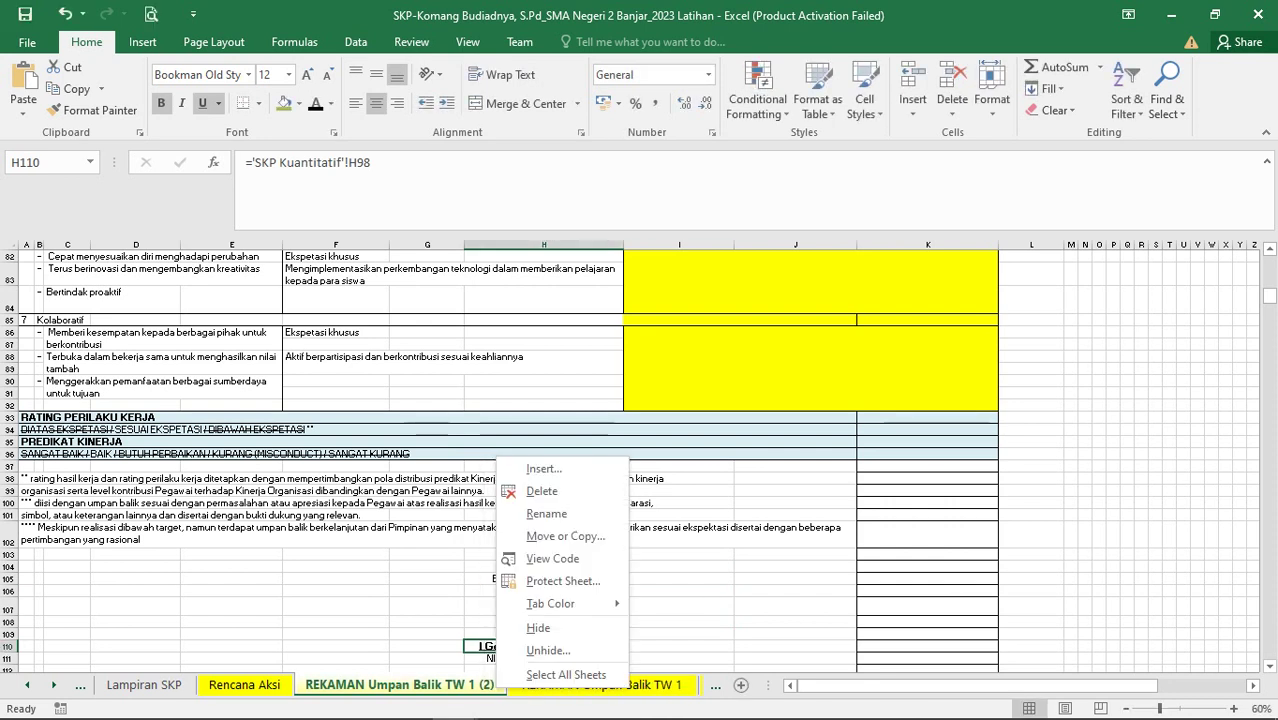
pyautogui.click(547, 514)
pyautogui.click(495, 685)
pyautogui.press('BackSpace')
pyautogui.press('BackSpace')
pyautogui.press('BackSpace')
pyautogui.press('BackSpace')
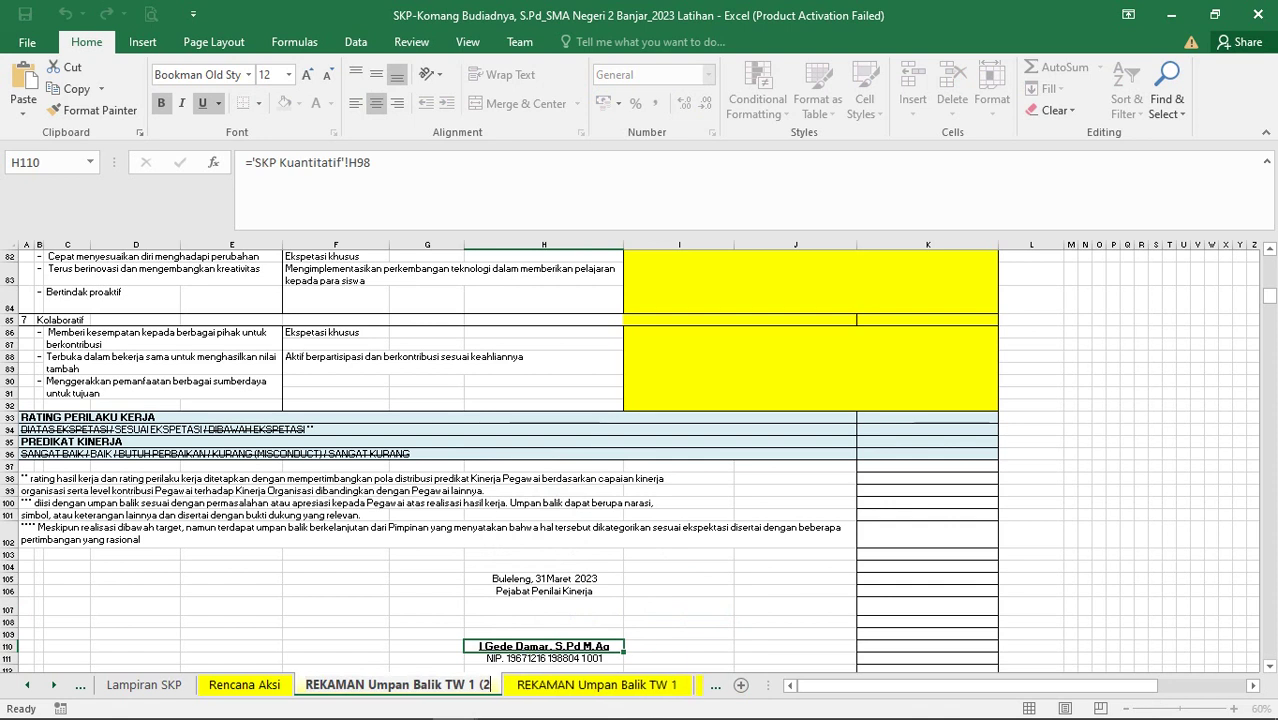
pyautogui.press('BackSpace')
pyautogui.write('2')
pyautogui.press('Return')
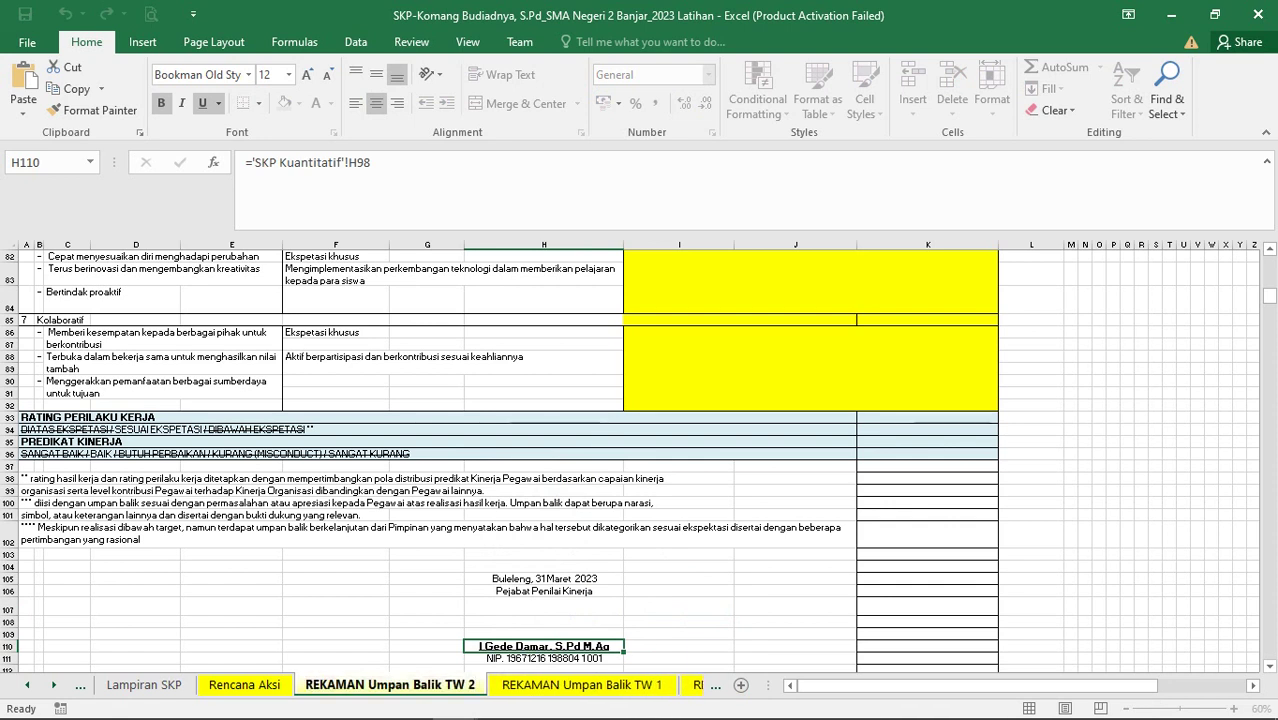
# Copy the assessment period "01 April s.d. 30 Juni 2023" from F7 on the reference workbook's REKAMAN UMPAN BALIK TW 2 sheet
pyautogui.scroll(20, 640, 460)
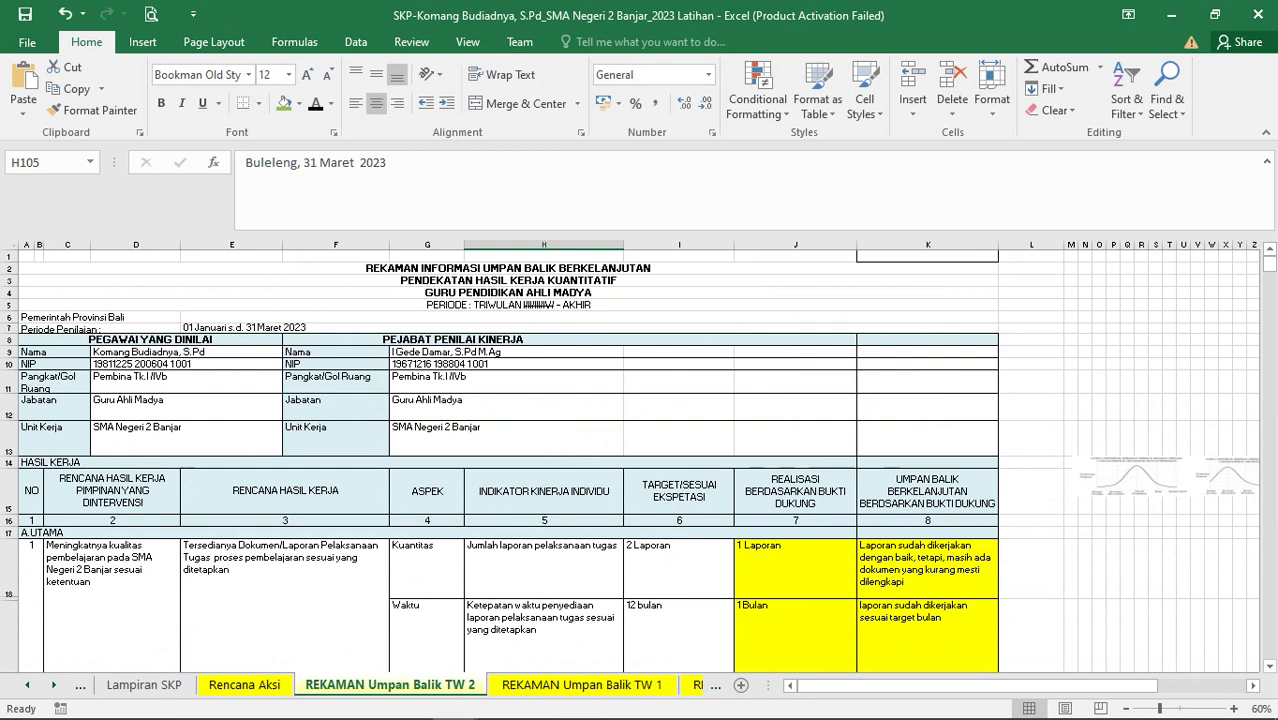
pyautogui.click(262, 328)
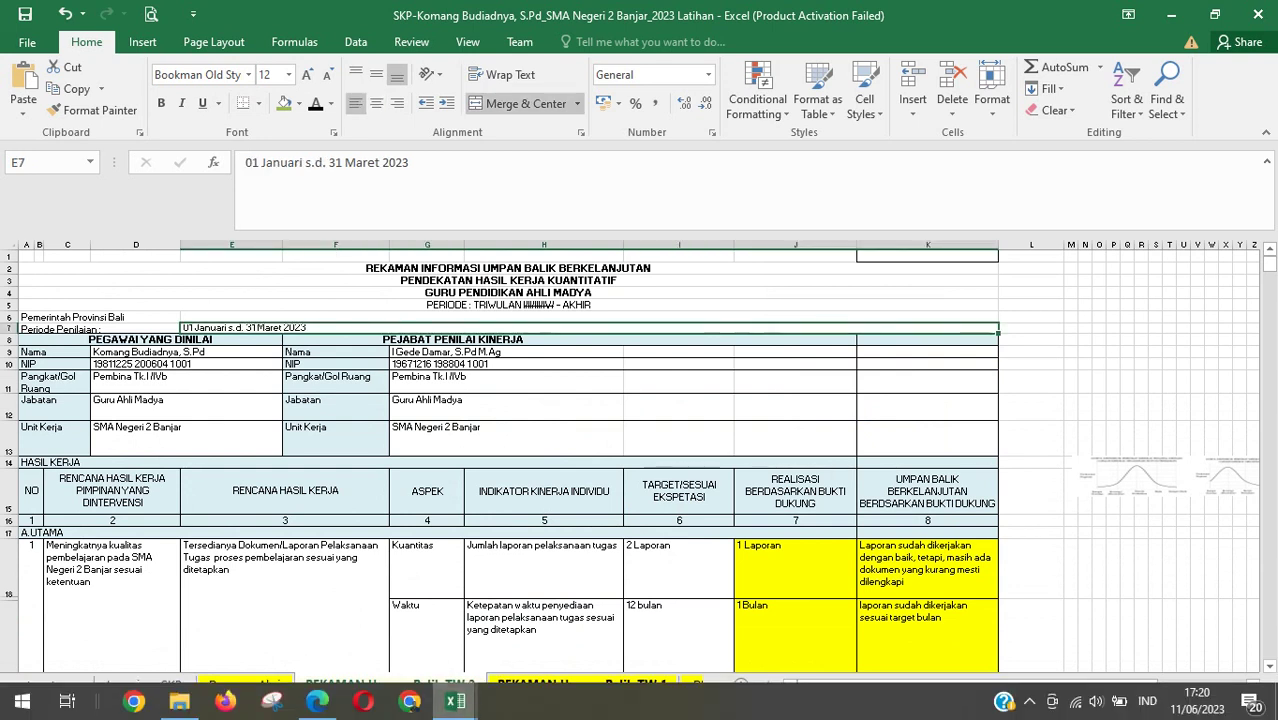
pyautogui.click(455, 701)
pyautogui.click(354, 615)
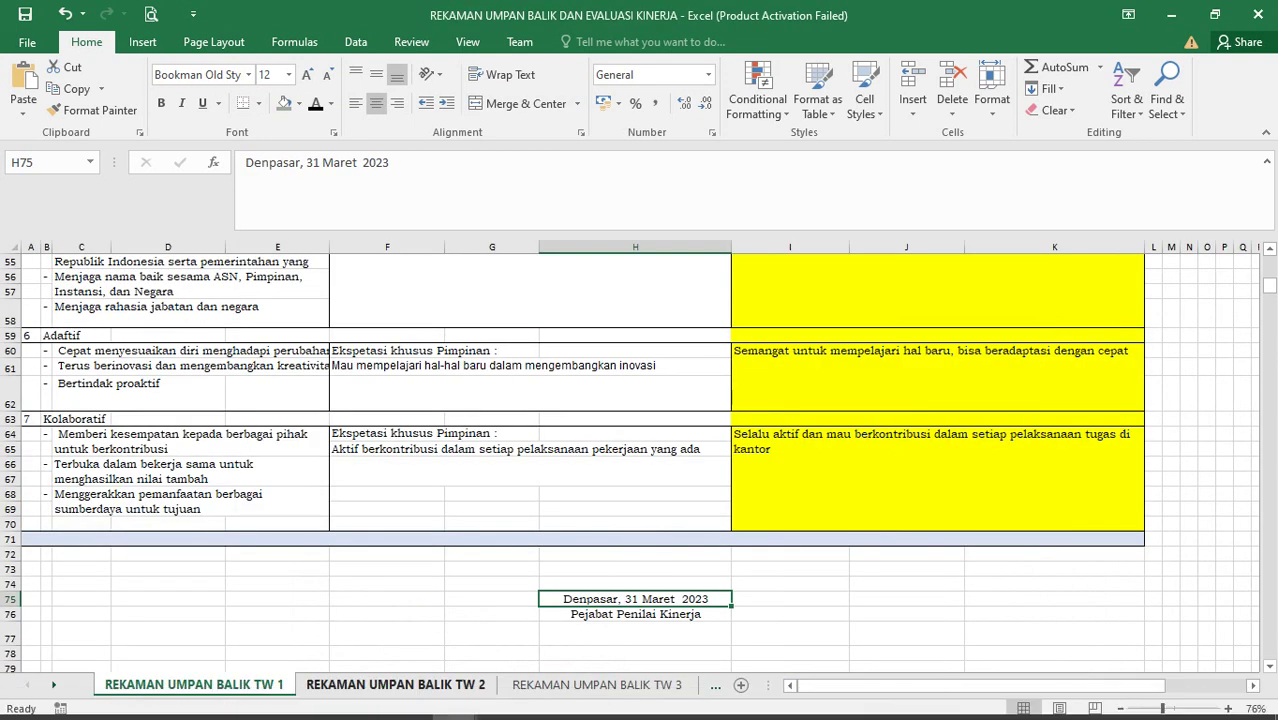
pyautogui.click(410, 685)
pyautogui.scroll(19, 640, 460)
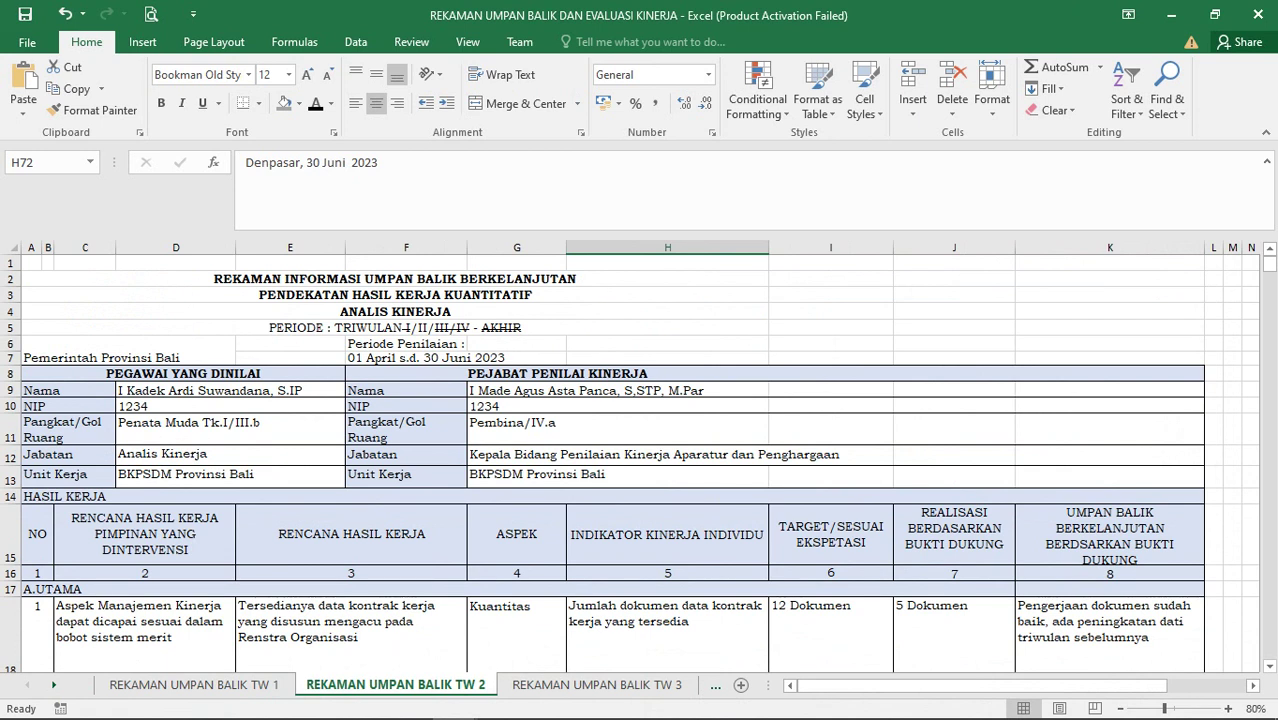
pyautogui.click(406, 357)
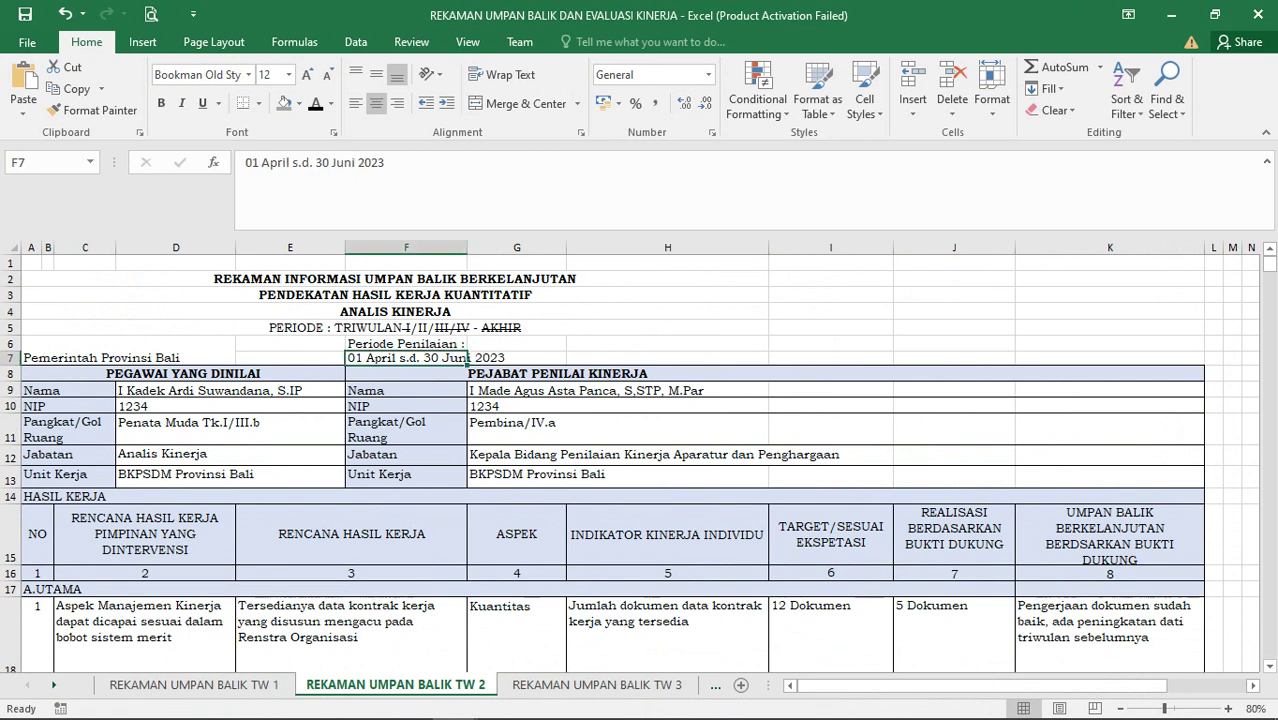
pyautogui.moveTo(386, 163); pyautogui.dragTo(245, 163)
pyautogui.hotkey('ctrl', 'c')
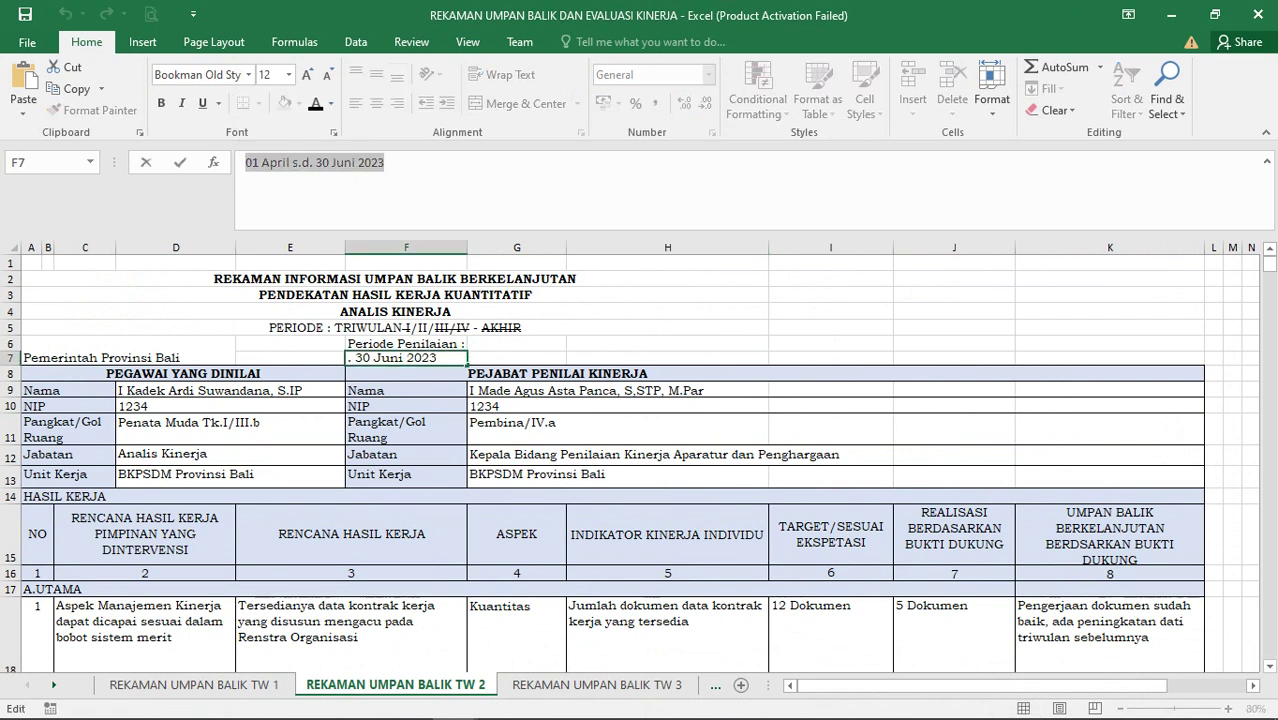
# Return to the SKP workbook and replace the assessment period in E7 of the TW 2 sheet with 01 April s.d. 30 Juni 2023
pyautogui.click(1171, 15)
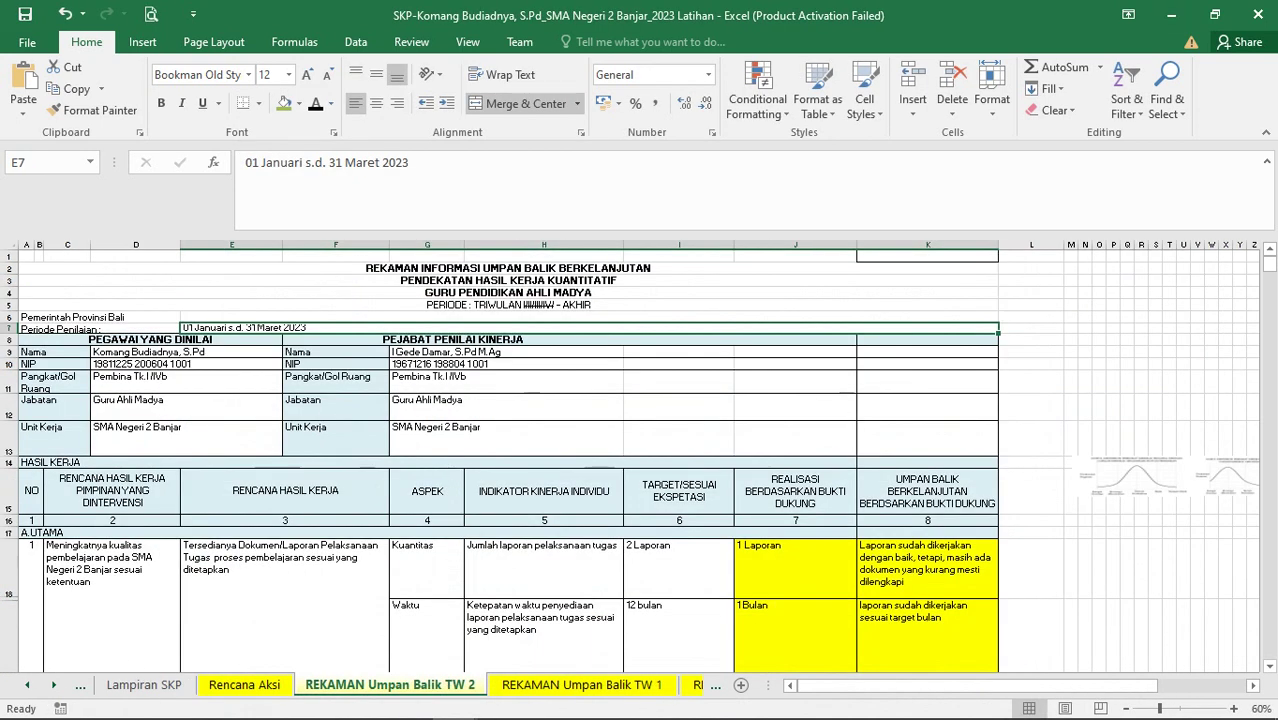
pyautogui.moveTo(410, 163); pyautogui.dragTo(245, 163)
pyautogui.hotkey('ctrl', 'v')
pyautogui.click(506, 382)
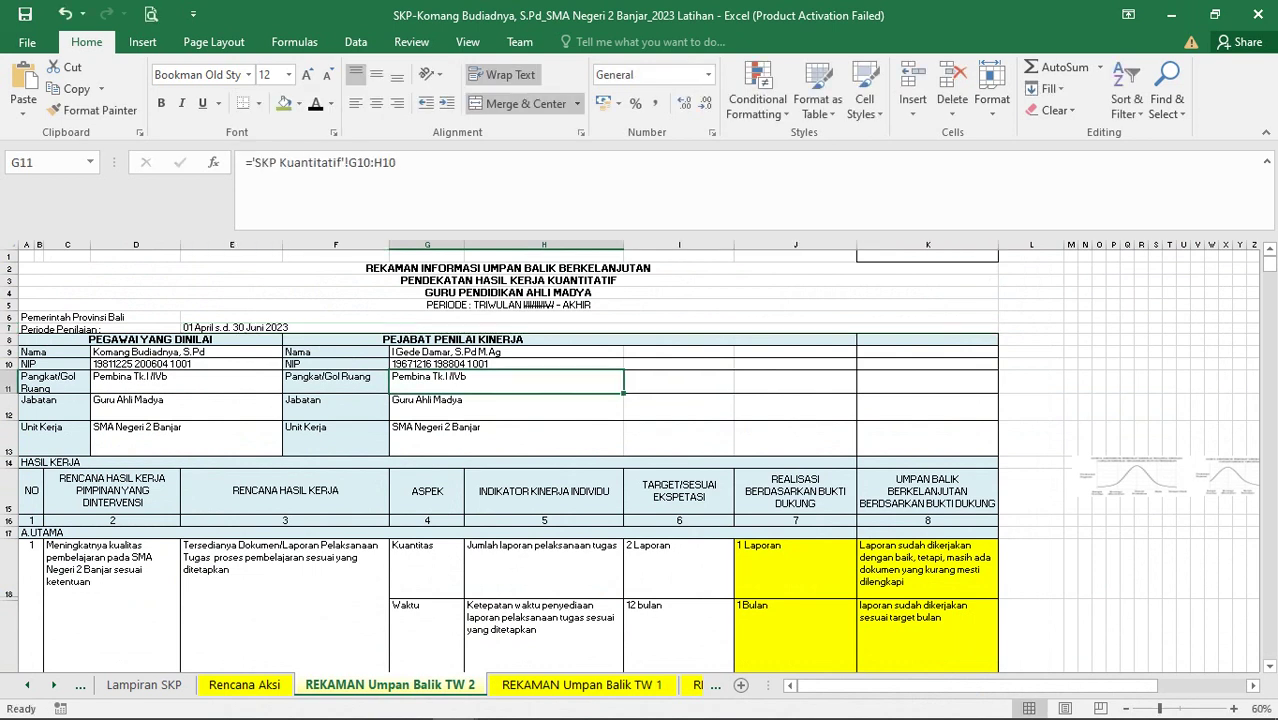
# Strike through the "I" in the PERIODE : TRIWULAN line in A5 of the TW 2 sheet
pyautogui.click(506, 305)
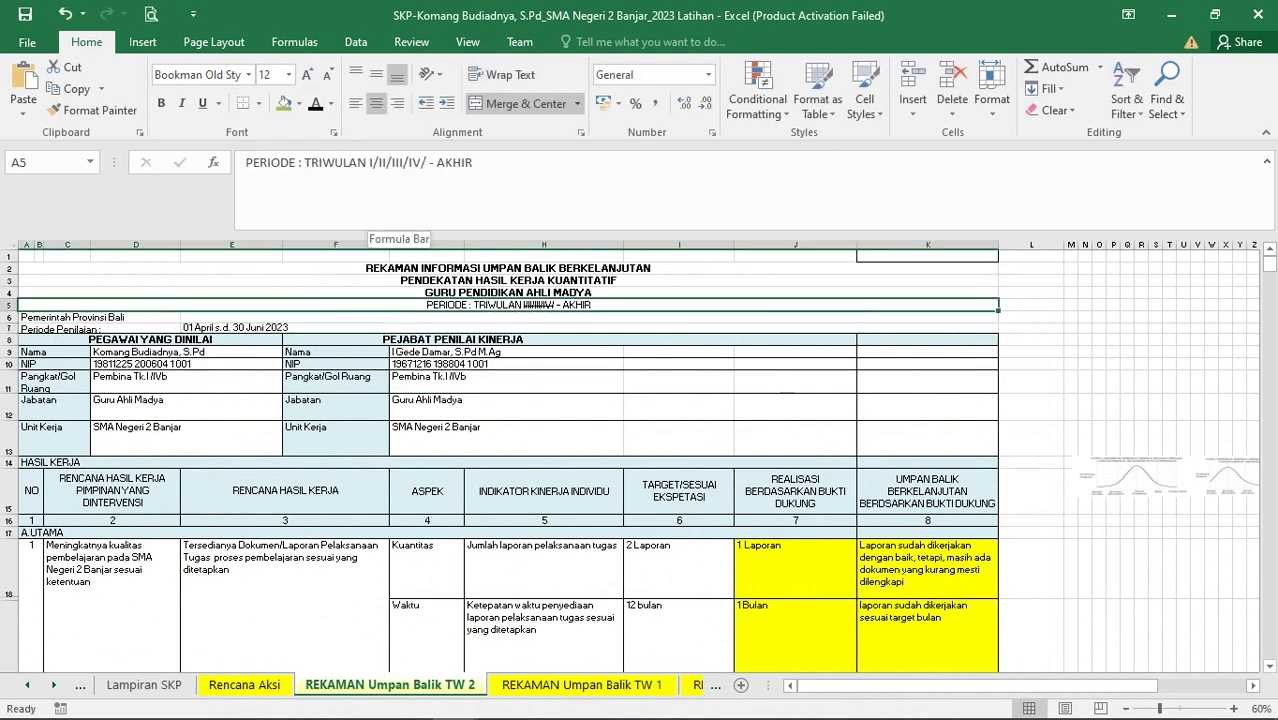
pyautogui.click(368, 163)
pyautogui.doubleClick(369, 162)
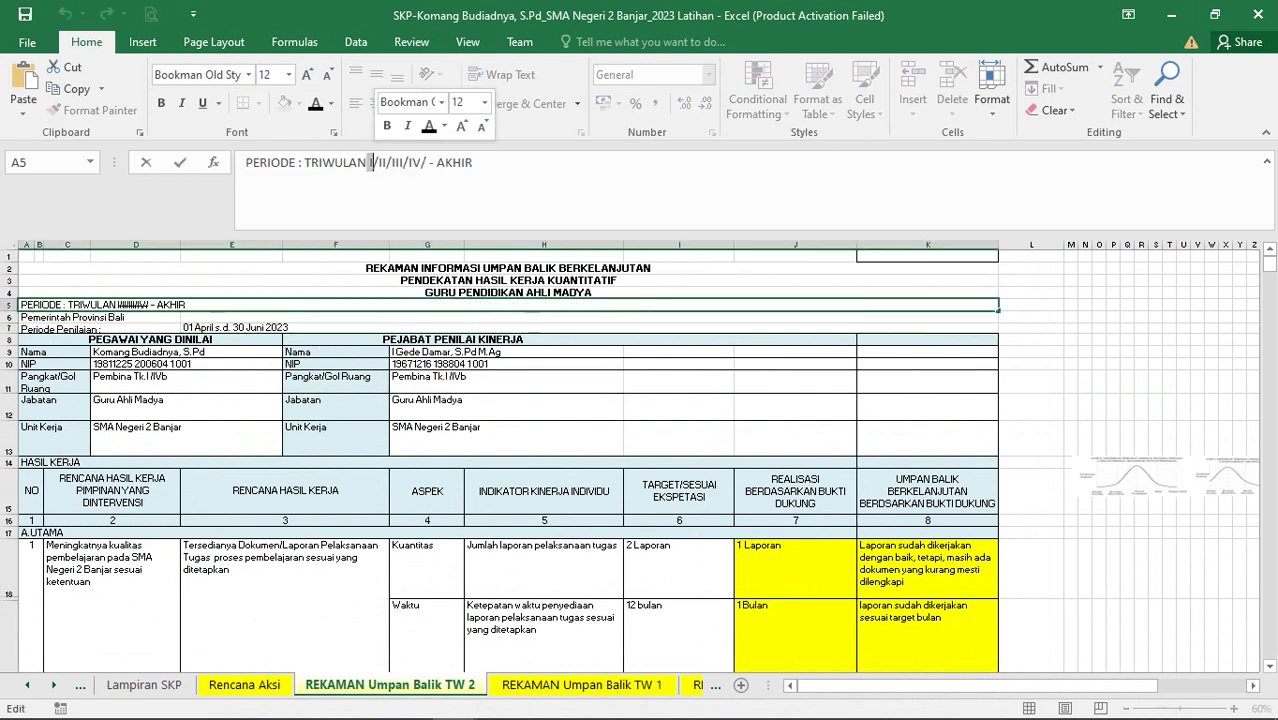
pyautogui.rightClick(369, 162)
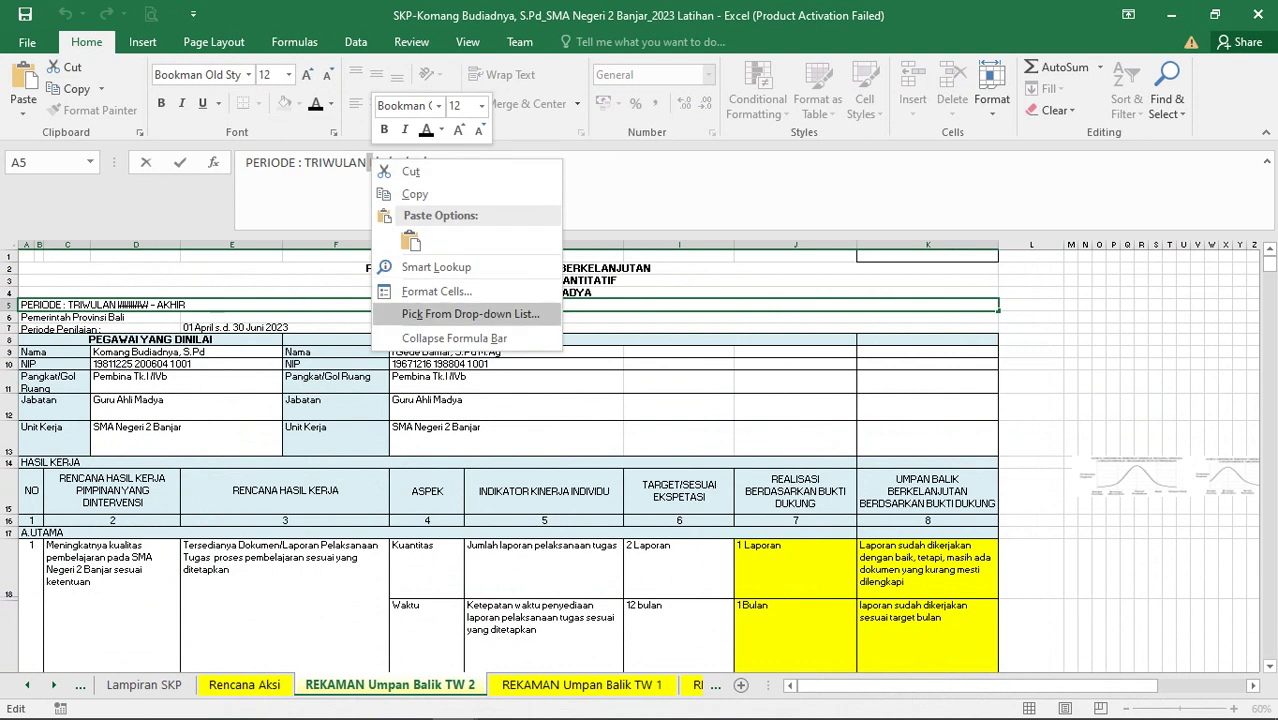
pyautogui.click(436, 291)
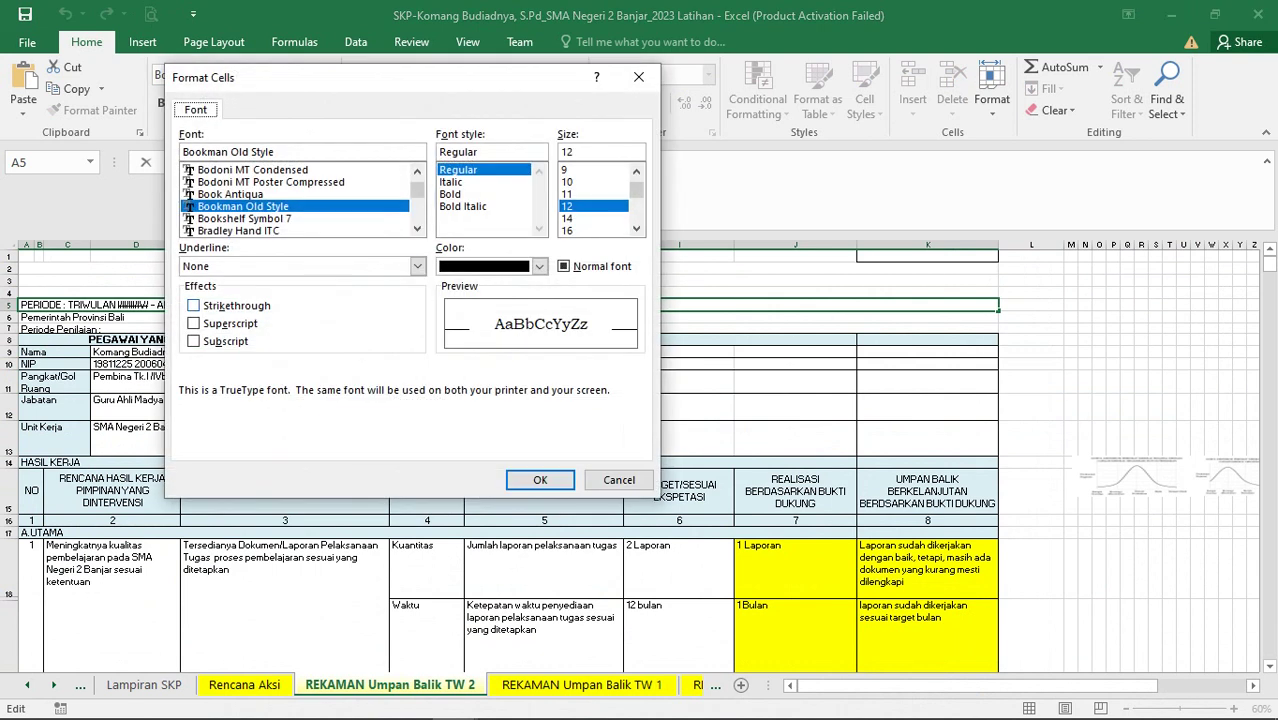
pyautogui.click(194, 305)
pyautogui.click(540, 480)
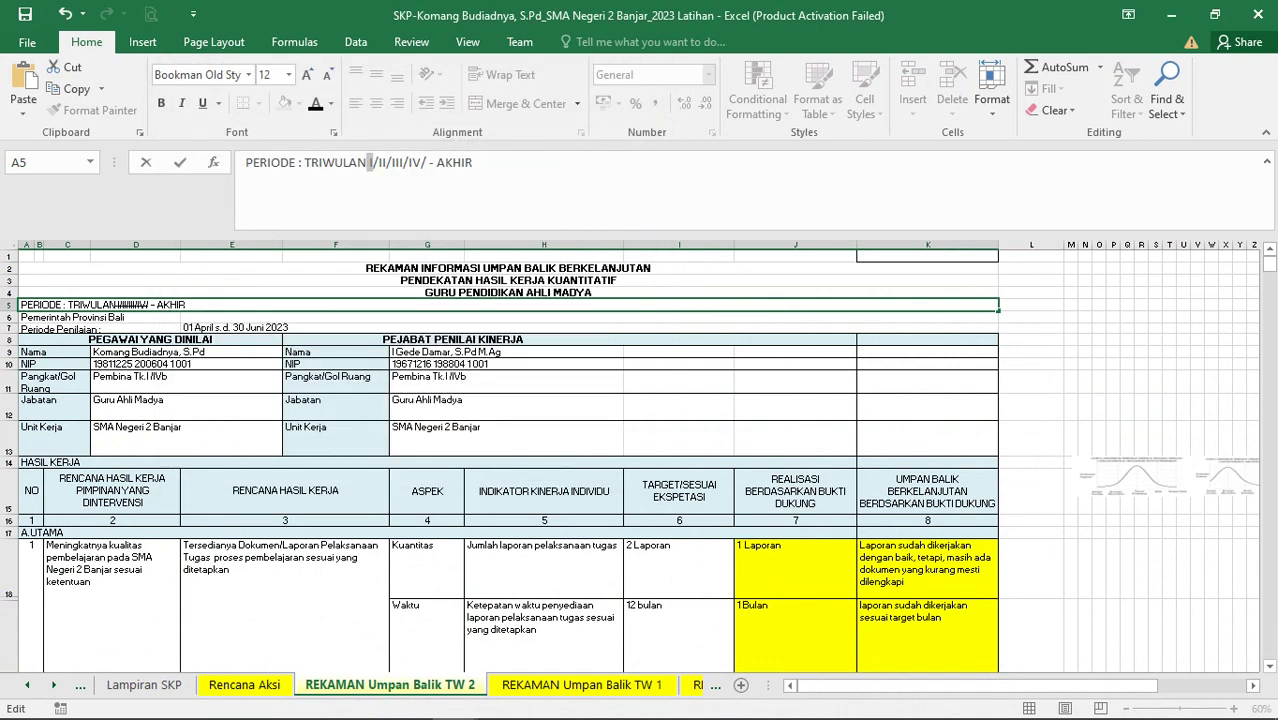
# Remove the strikethrough from "II" in the same period line and commit the cell
pyautogui.rightClick(381, 163)
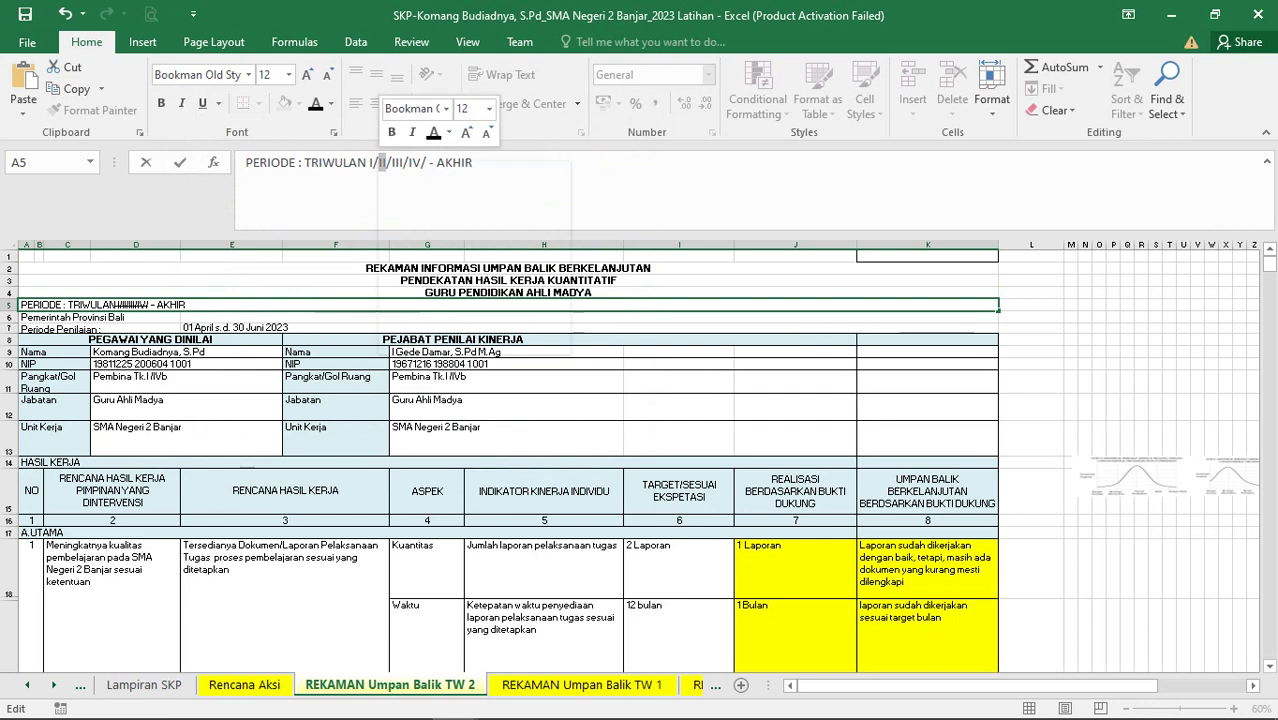
pyautogui.click(444, 294)
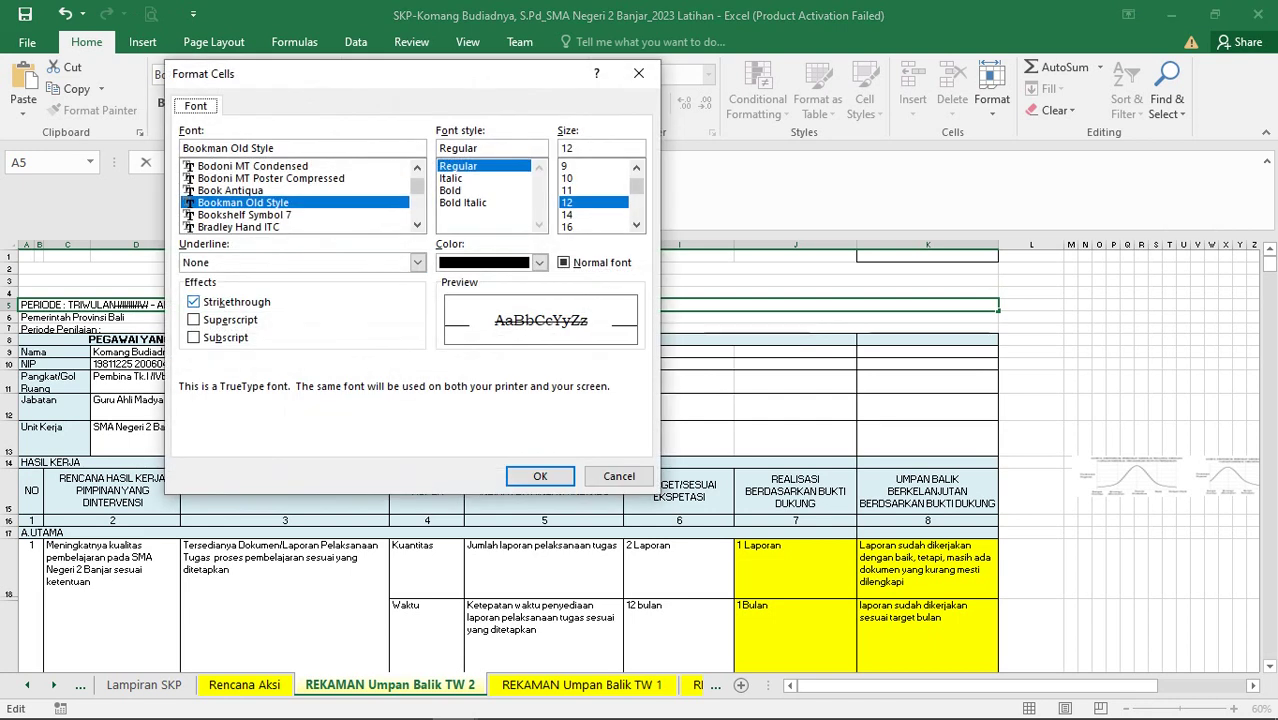
pyautogui.click(194, 302)
pyautogui.click(540, 476)
pyautogui.click(544, 491)
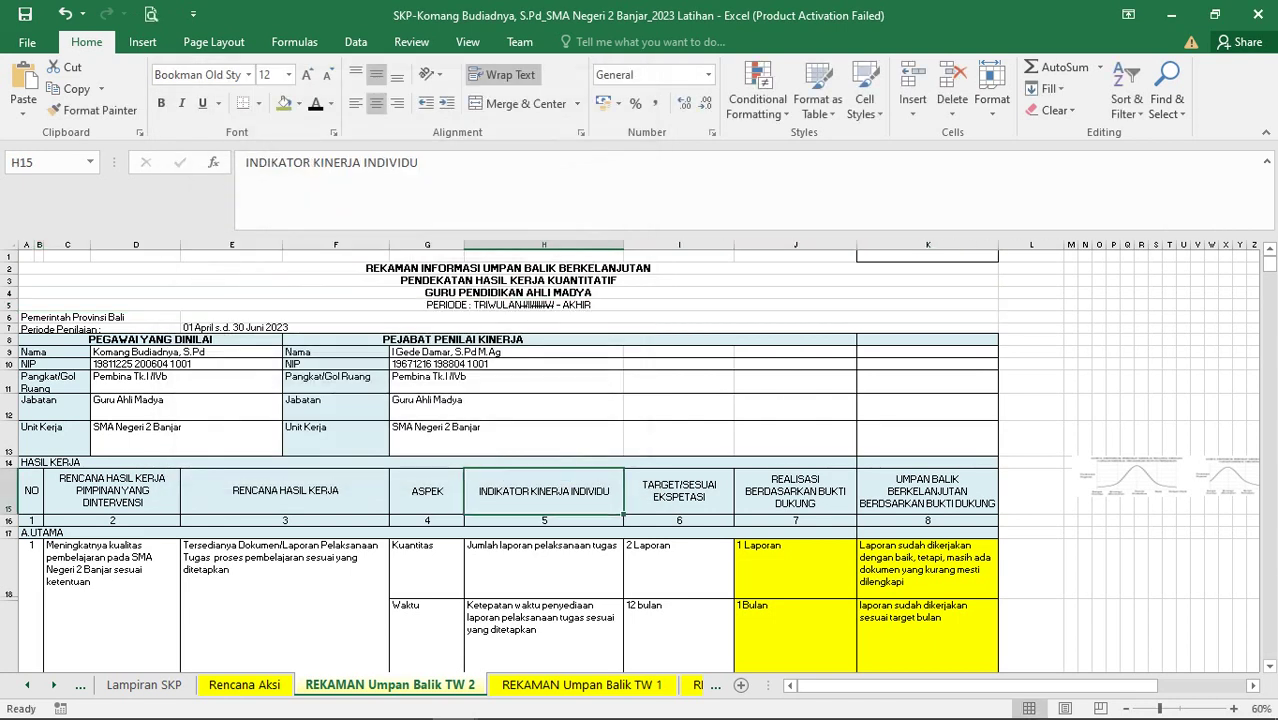
# Shorten the first quantity feedback in K18 to "Laporan sudah dikerjakan dengan baik"
pyautogui.click(679, 569)
pyautogui.click(790, 570)
pyautogui.scroll(-1, 630, 450)
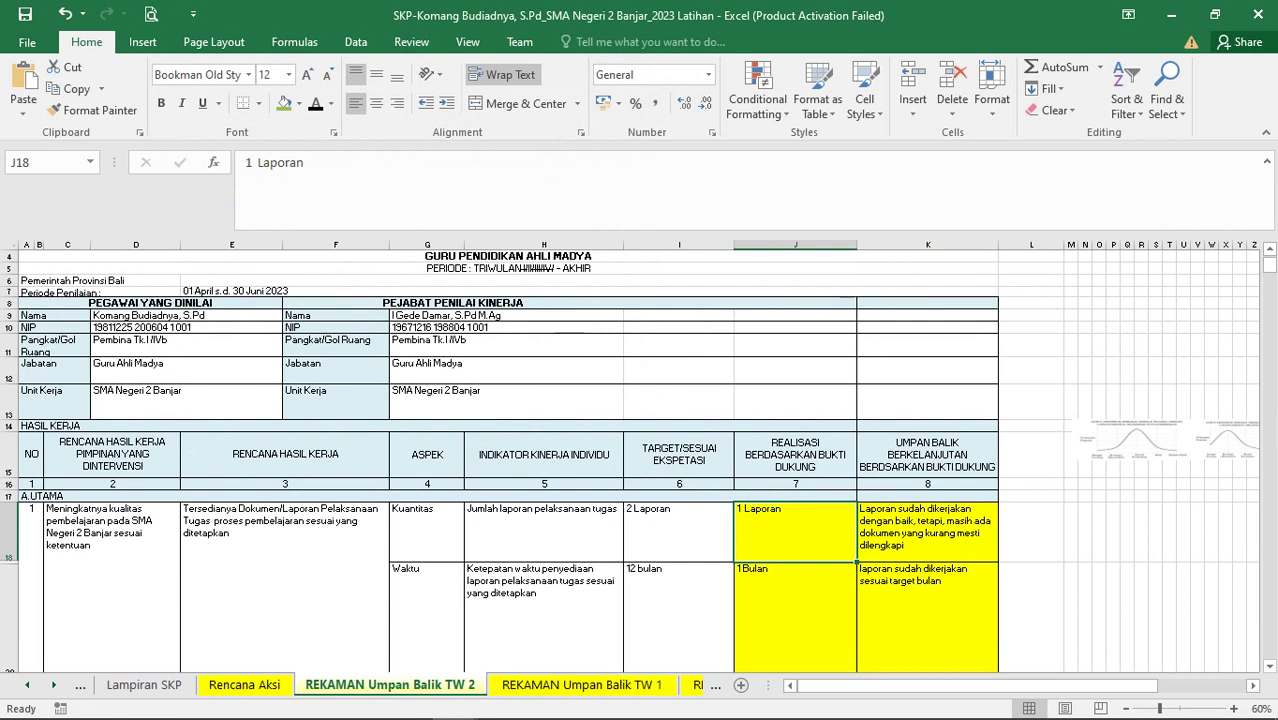
pyautogui.click(927, 532)
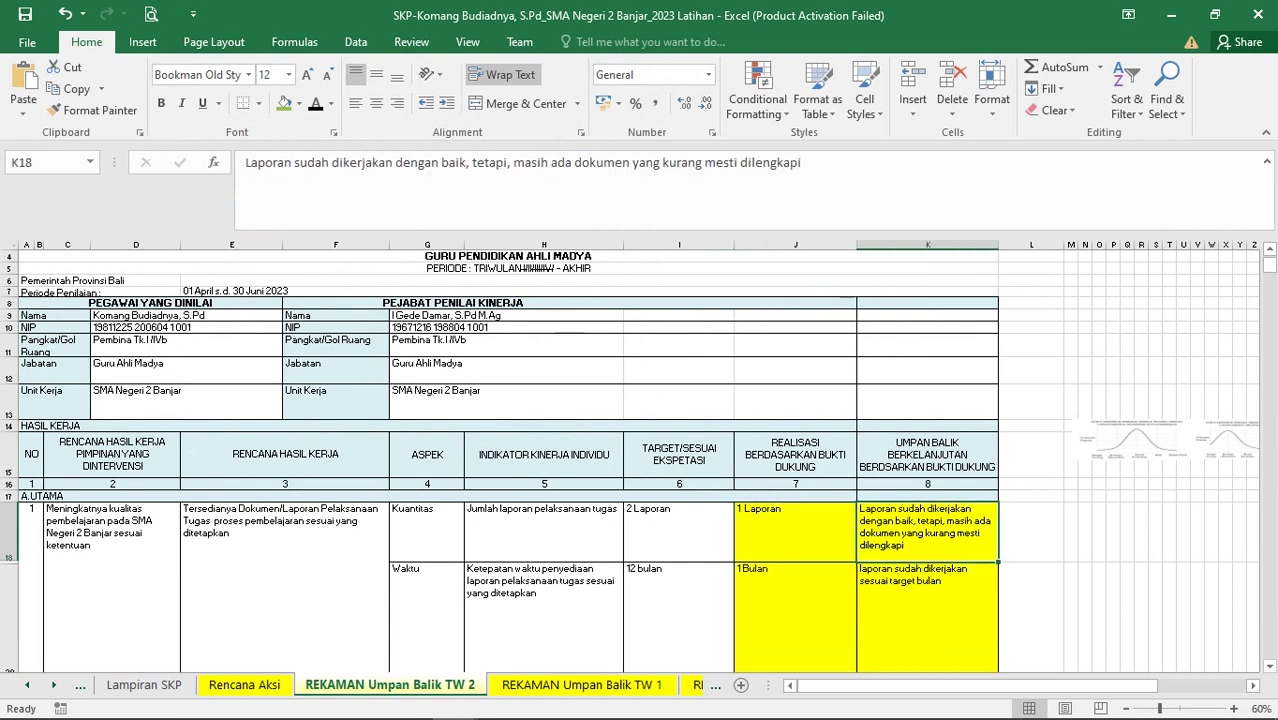
pyautogui.moveTo(459, 162); pyautogui.dragTo(801, 162)
pyautogui.press('BackSpace')
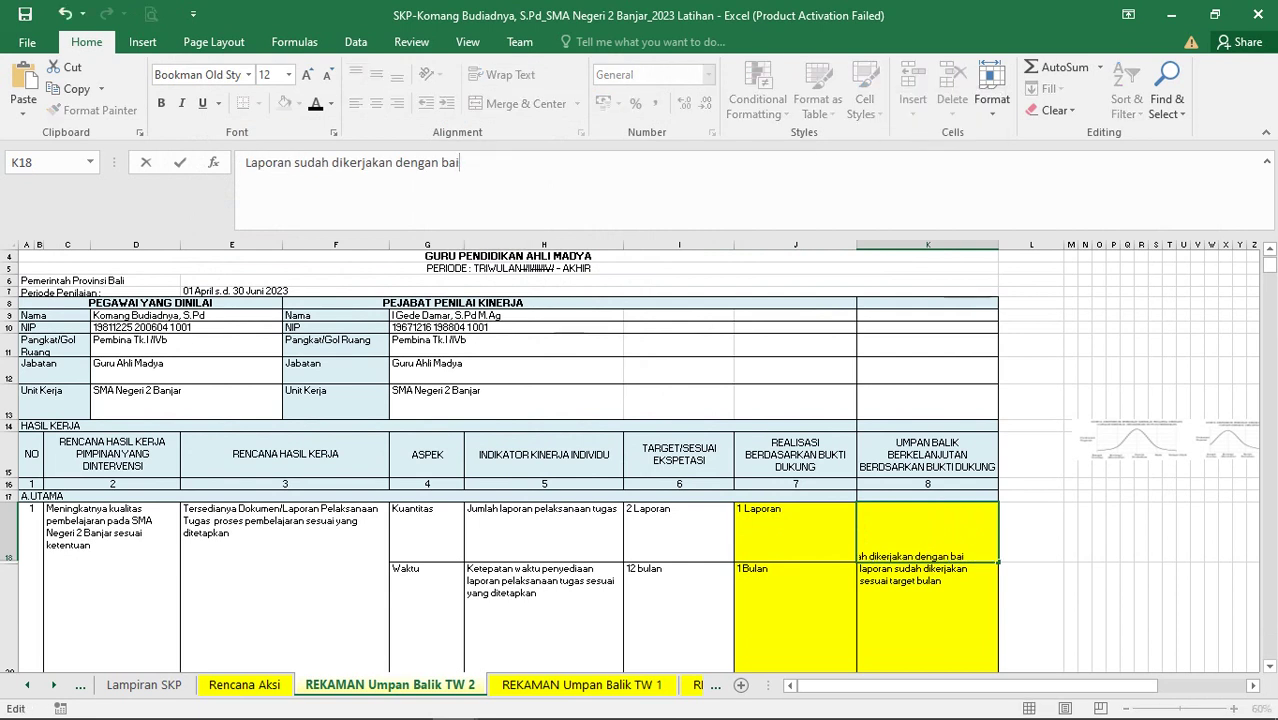
pyautogui.write('k')
pyautogui.press('Return')
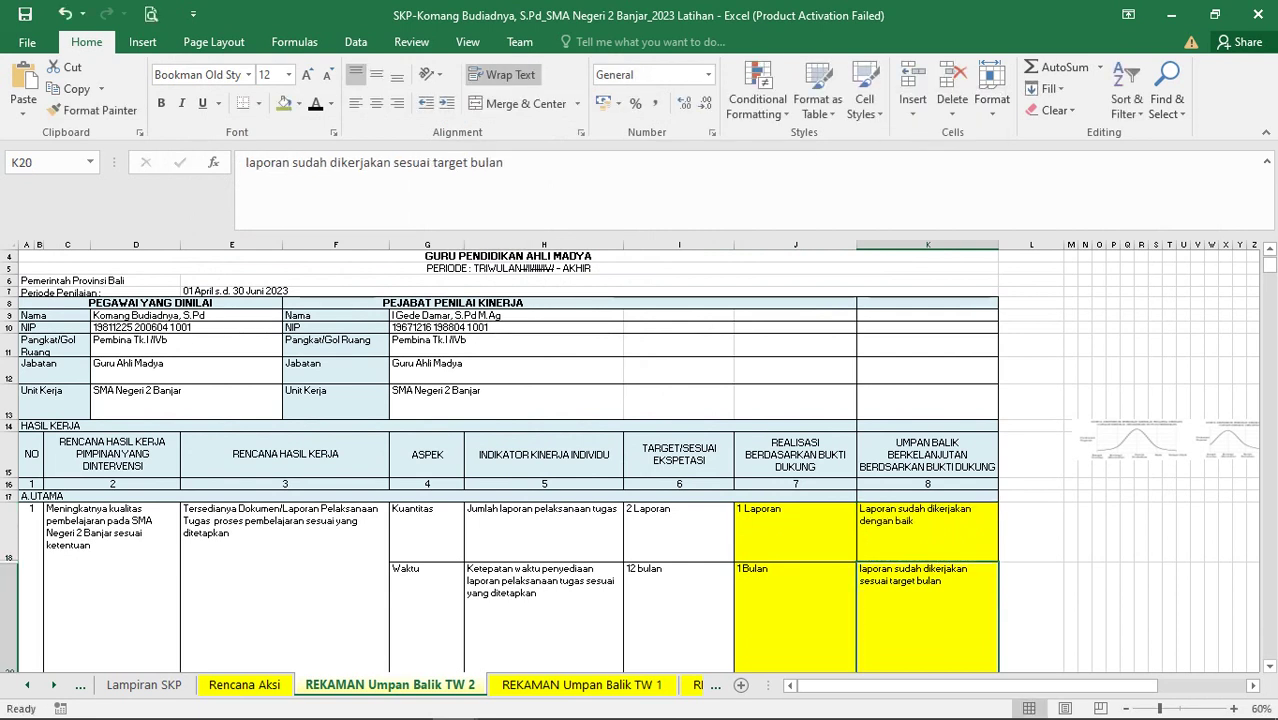
# Switch to the reference workbook and read the TW 2 feedback examples in K18 and K20
pyautogui.moveTo(455, 701)
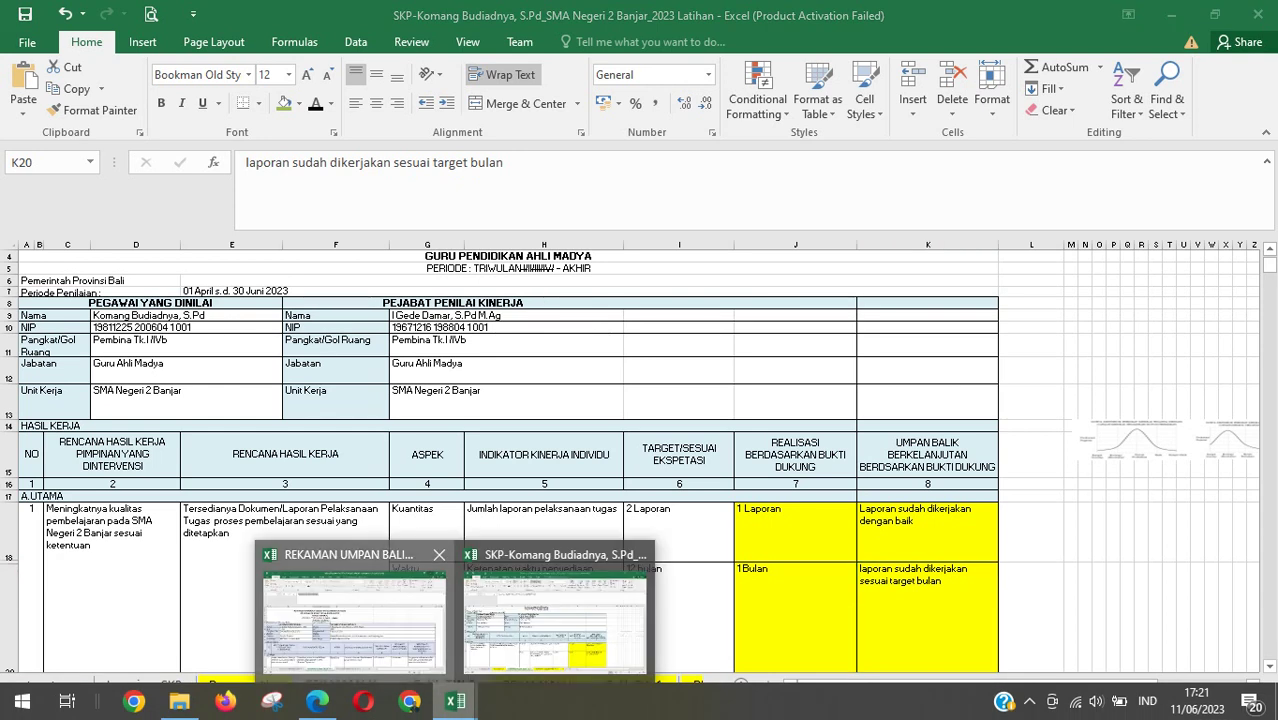
pyautogui.click(354, 615)
pyautogui.scroll(-2, 640, 450)
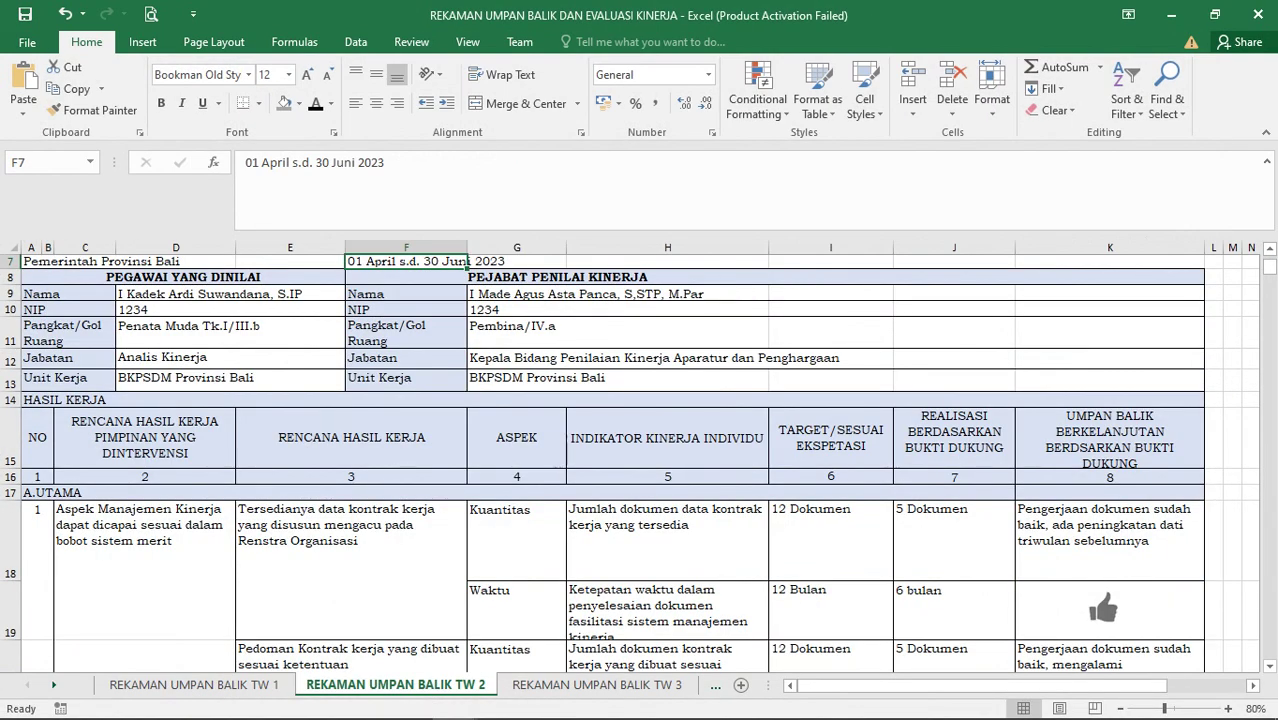
pyautogui.click(1109, 541)
pyautogui.scroll(-1, 1109, 541)
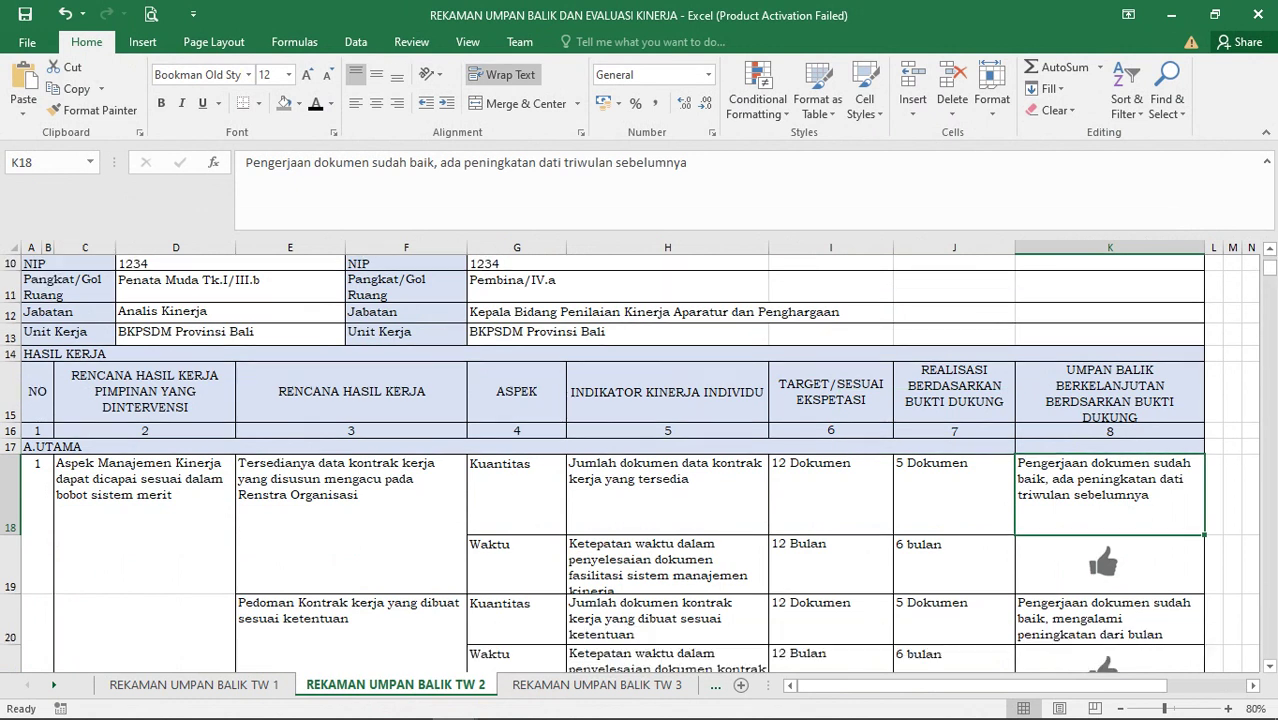
pyautogui.click(1109, 619)
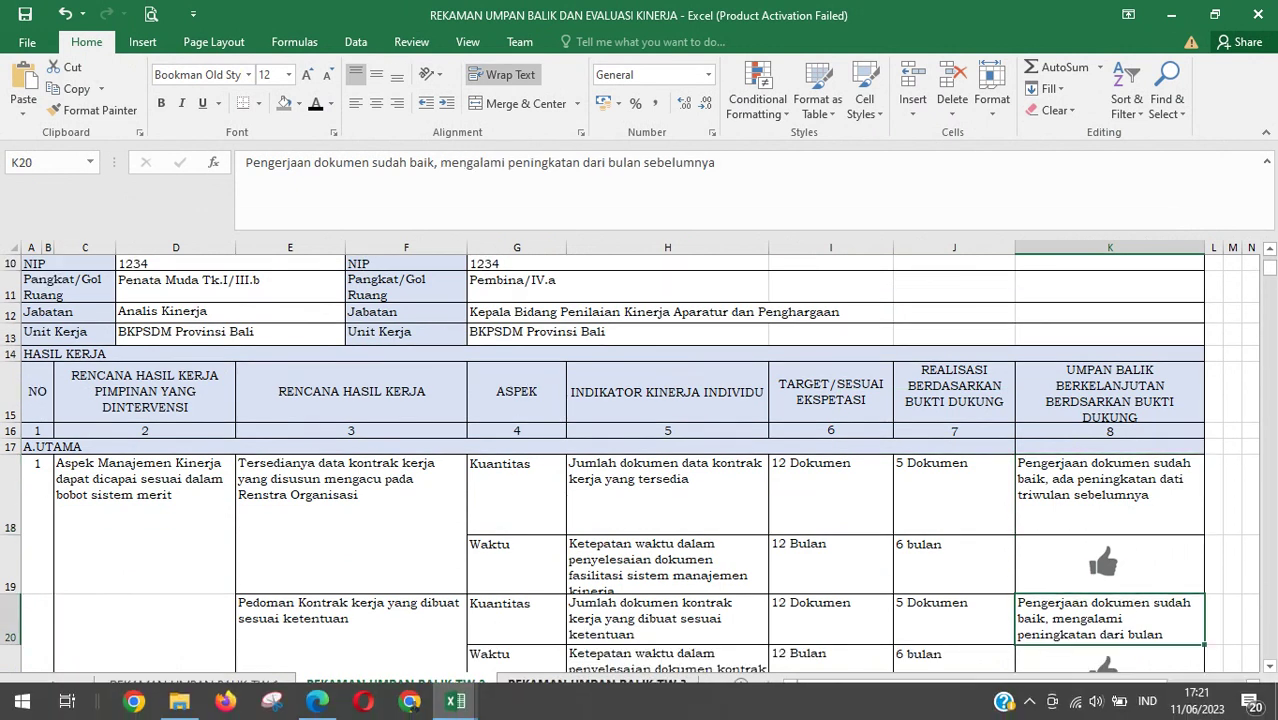
# Return to the SKP workbook, check the monthly schedule on the Rencana Aksi sheet, and go back to the TW 2 sheet
pyautogui.moveTo(455, 704)
pyautogui.click(571, 634)
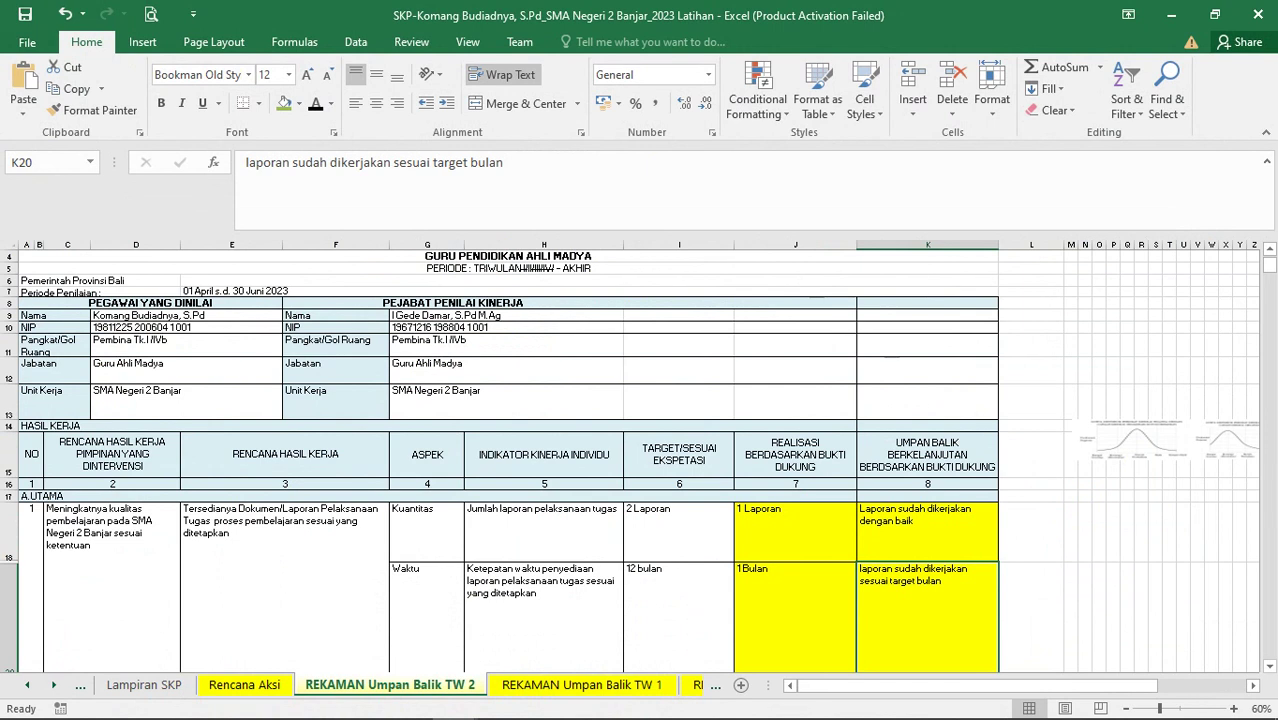
pyautogui.click(245, 685)
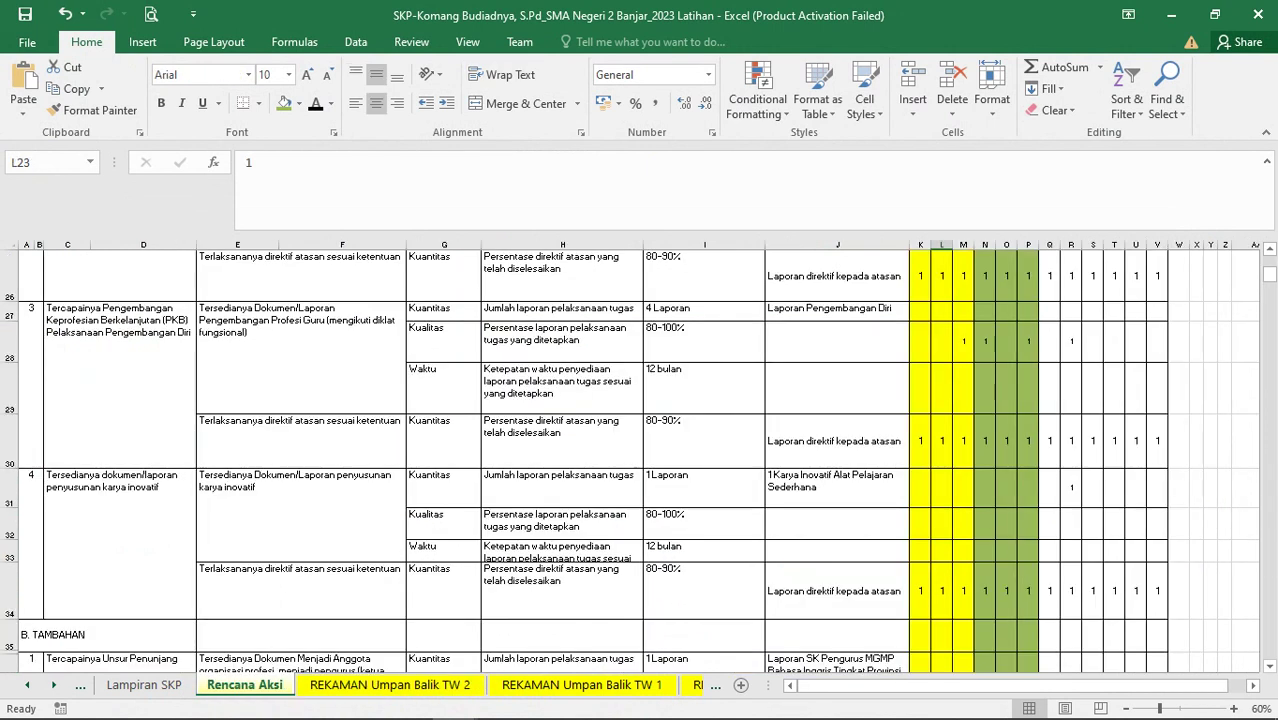
pyautogui.scroll(4, 638, 461)
pyautogui.hotkey('ctrl', 'pagedown')
pyautogui.hotkey('ctrl', 'pagedown')
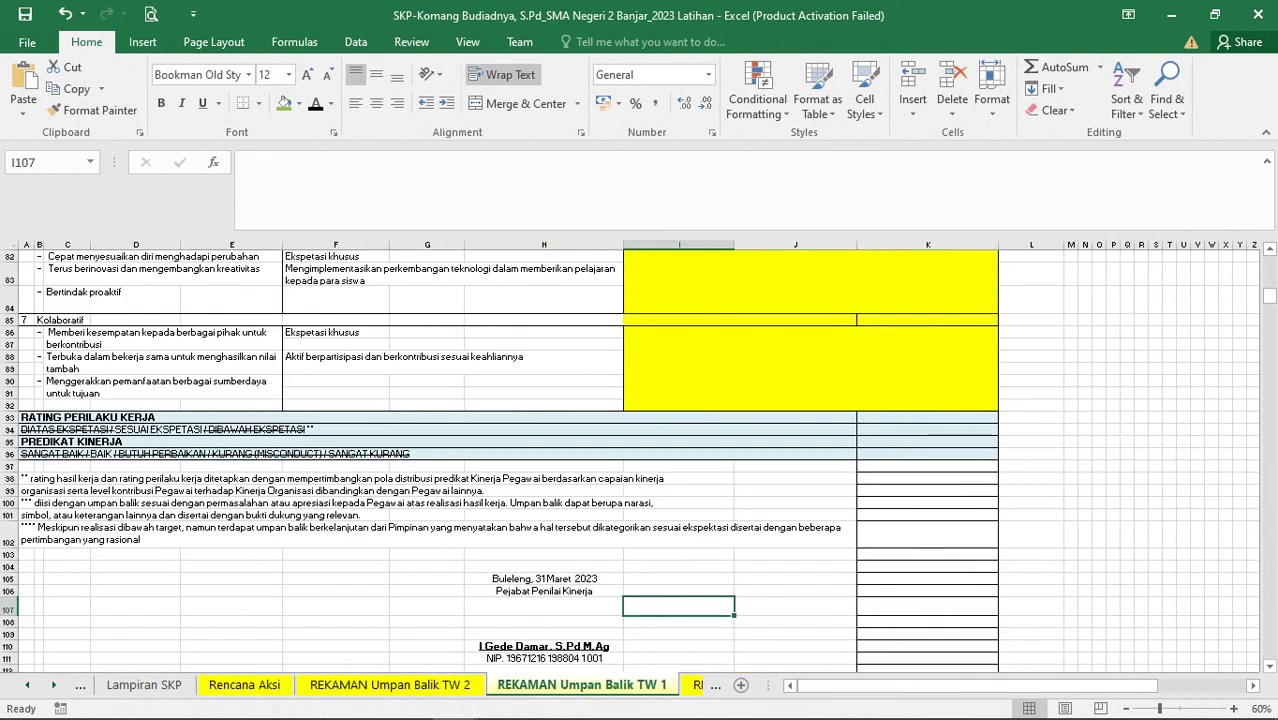
pyautogui.hotkey('ctrl', 'pageup')
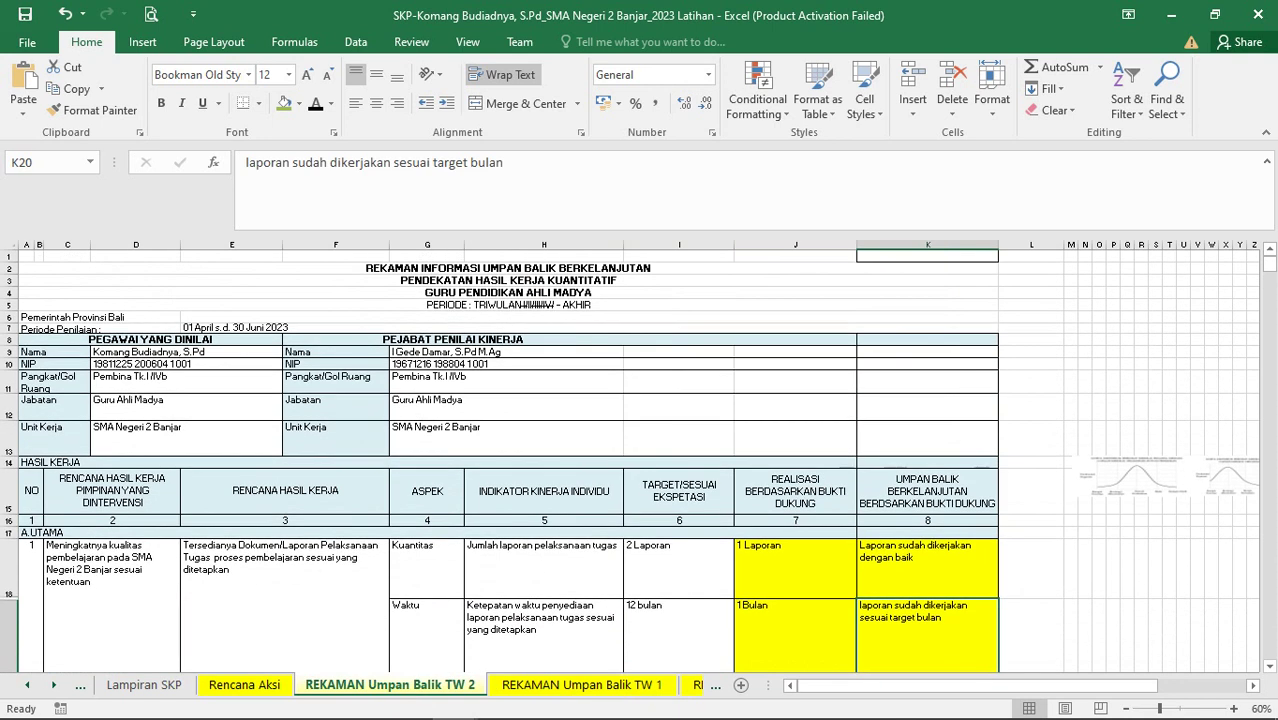
# Change the first quantity realization in J18 of the TW 2 sheet to 0 Laporan
pyautogui.click(679, 569)
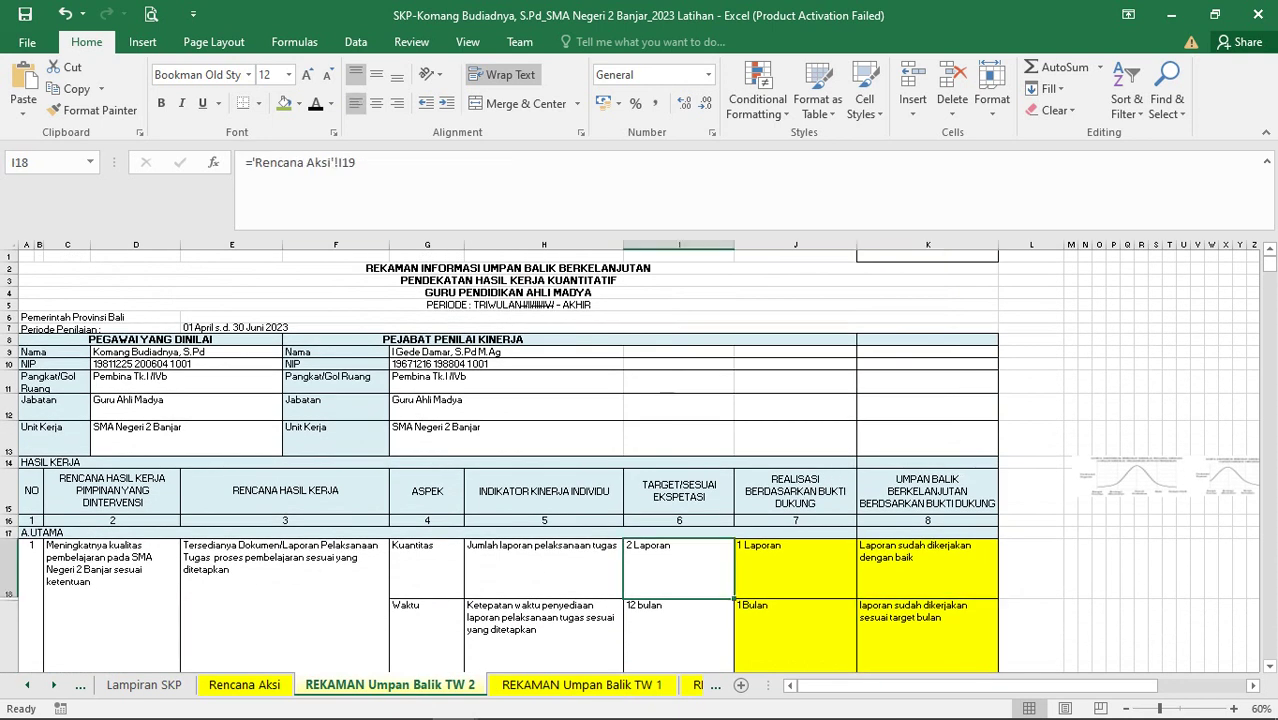
pyautogui.click(795, 569)
pyautogui.press('F2')
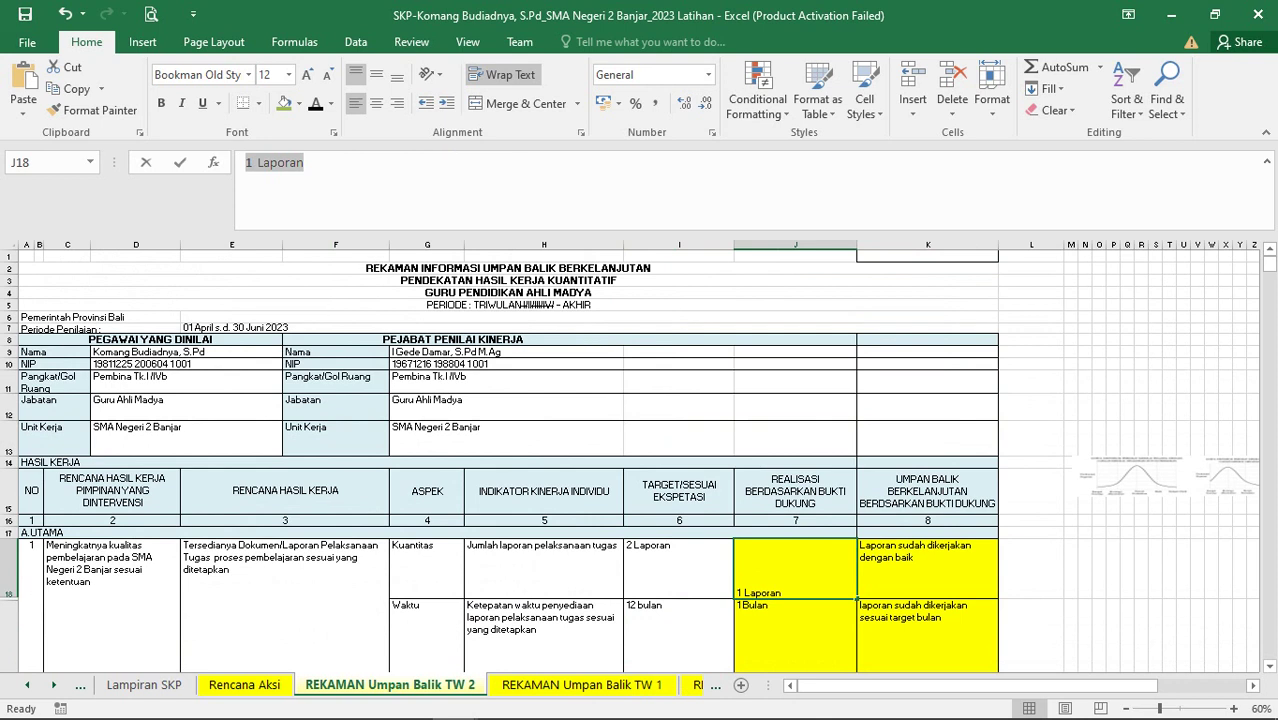
pyautogui.write('0')
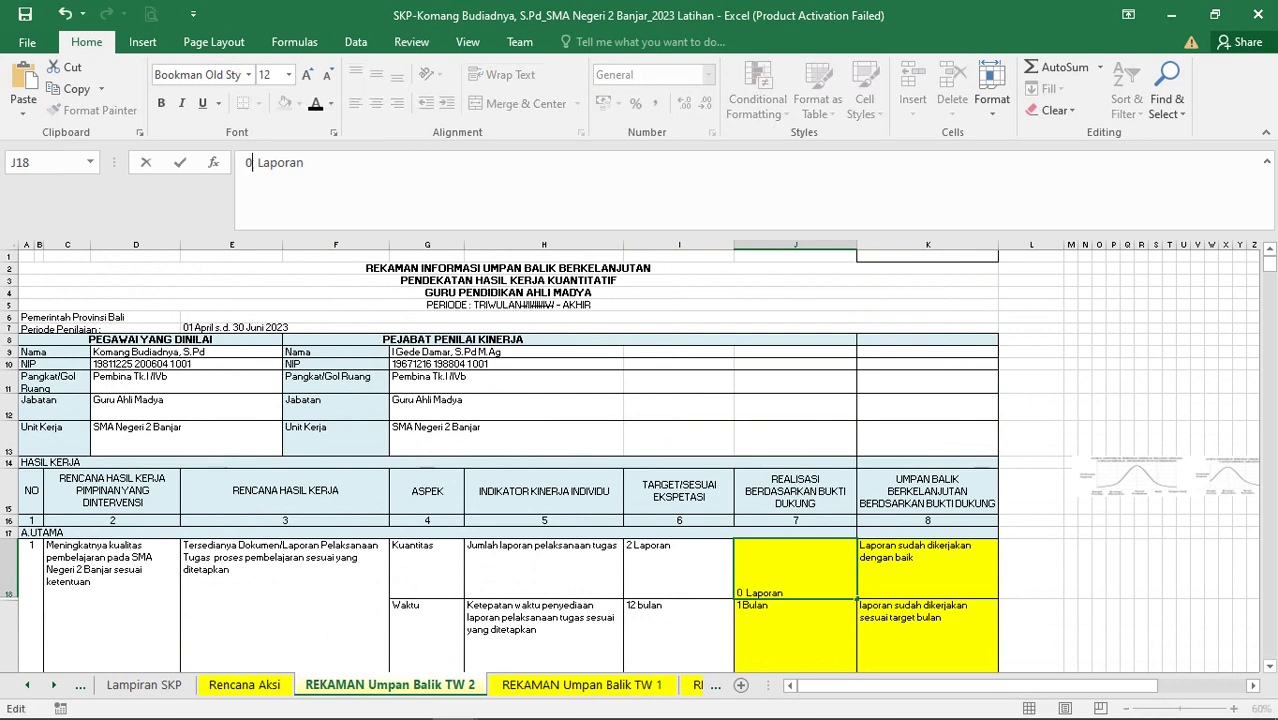
# Replace the quantity feedback in K18 with "Sudah dilaporkan di TW 1"
pyautogui.click(927, 569)
pyautogui.write('Su')
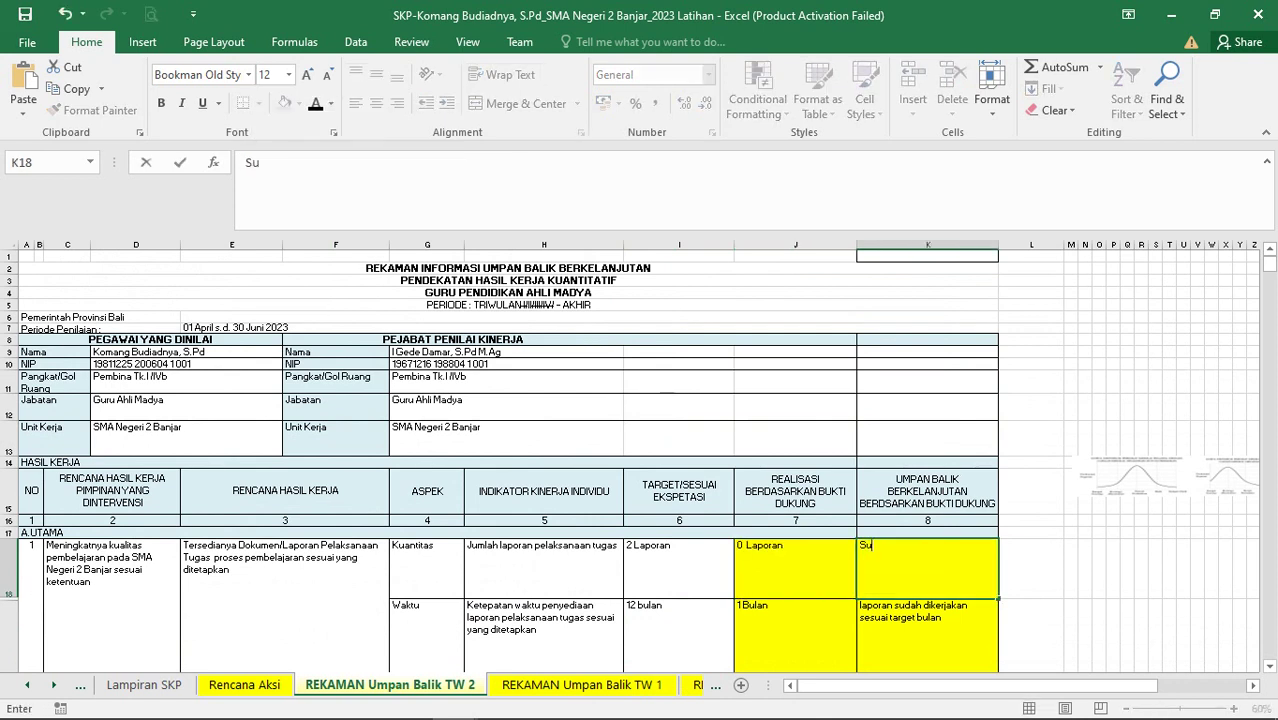
pyautogui.write('dah diok')
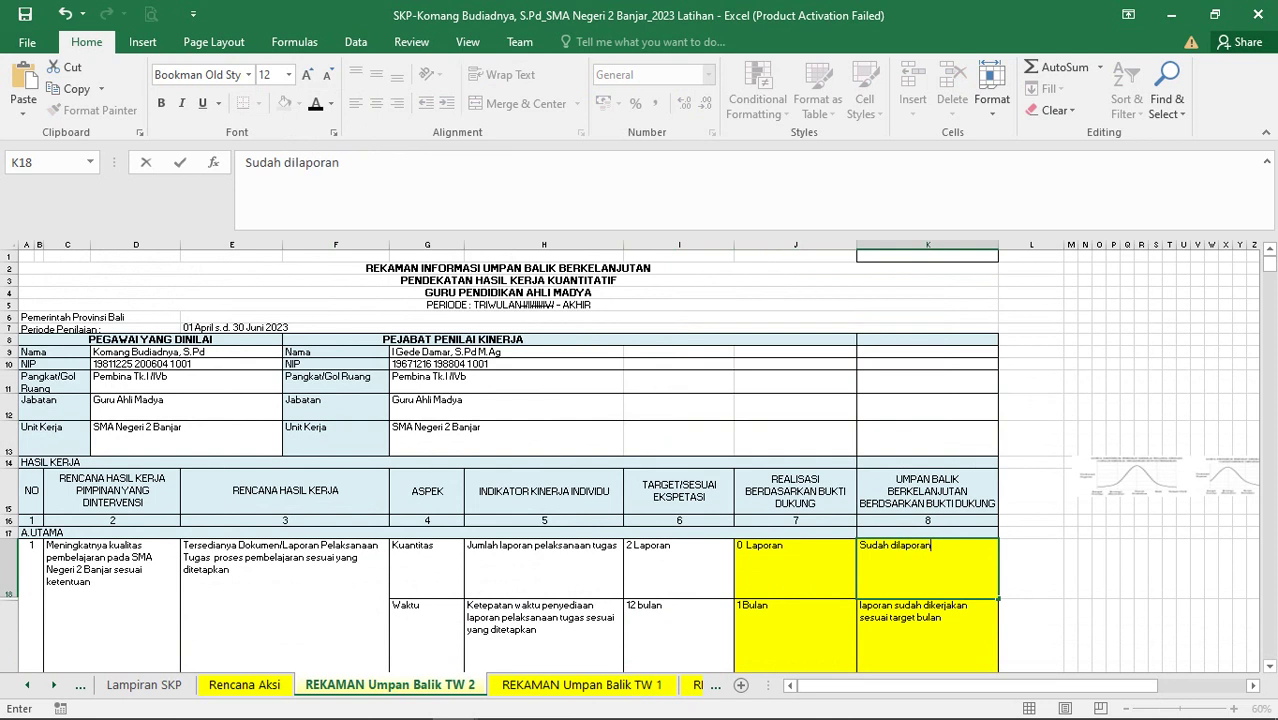
pyautogui.press('BackSpace')
pyautogui.press('BackSpace')
pyautogui.write('k')
pyautogui.write(' 1')
pyautogui.press('Return')
# Change the first time realization in J20 to 0 Bulan
pyautogui.press('Left')
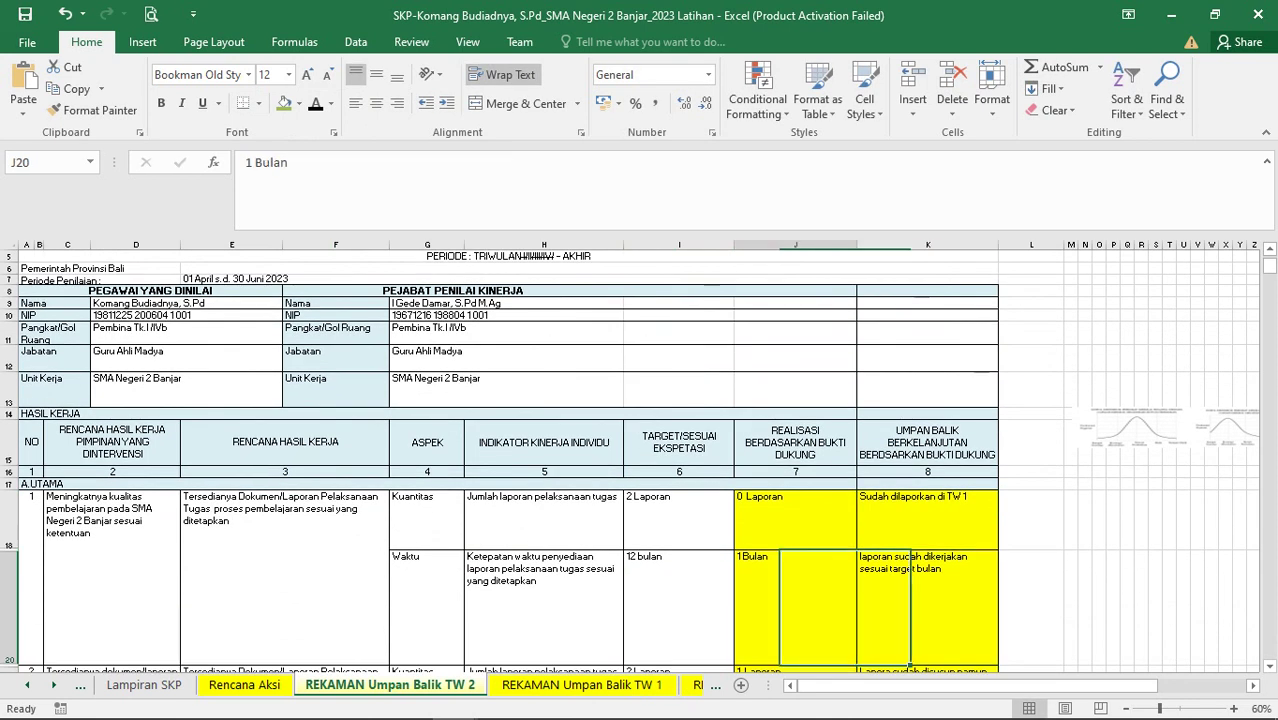
pyautogui.press('F2')
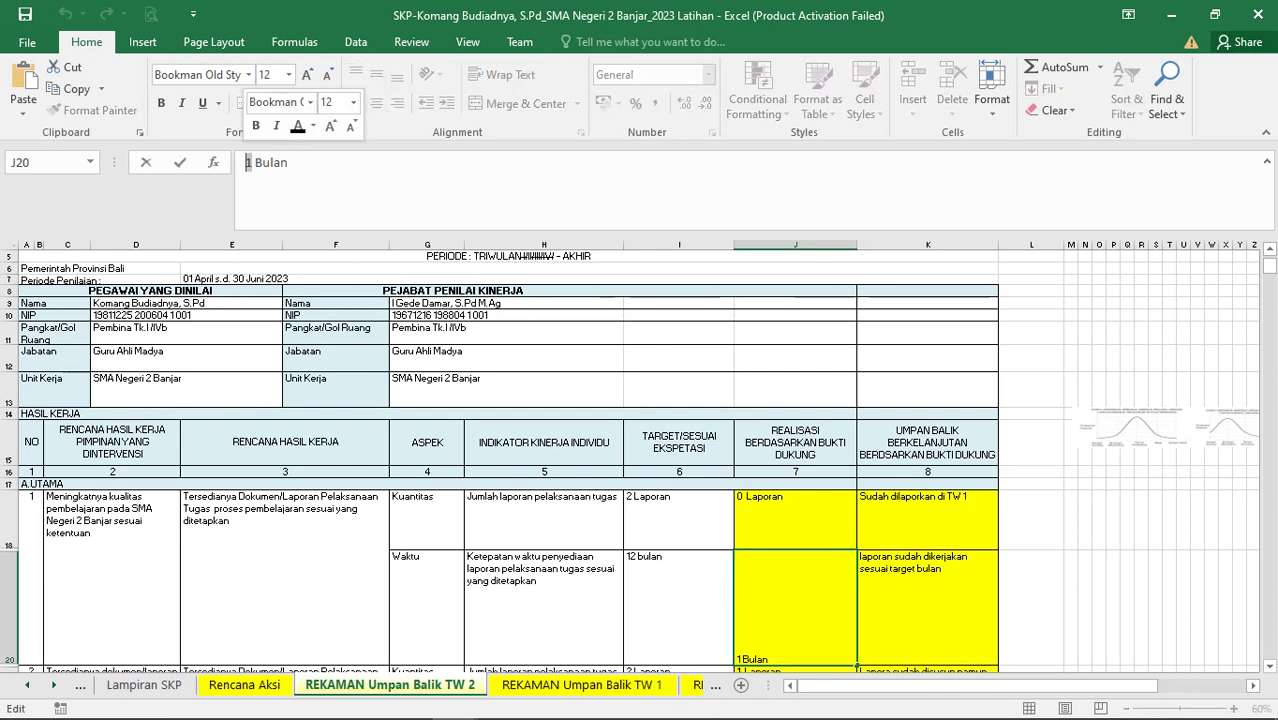
pyautogui.write('0')
pyautogui.press('Tab')
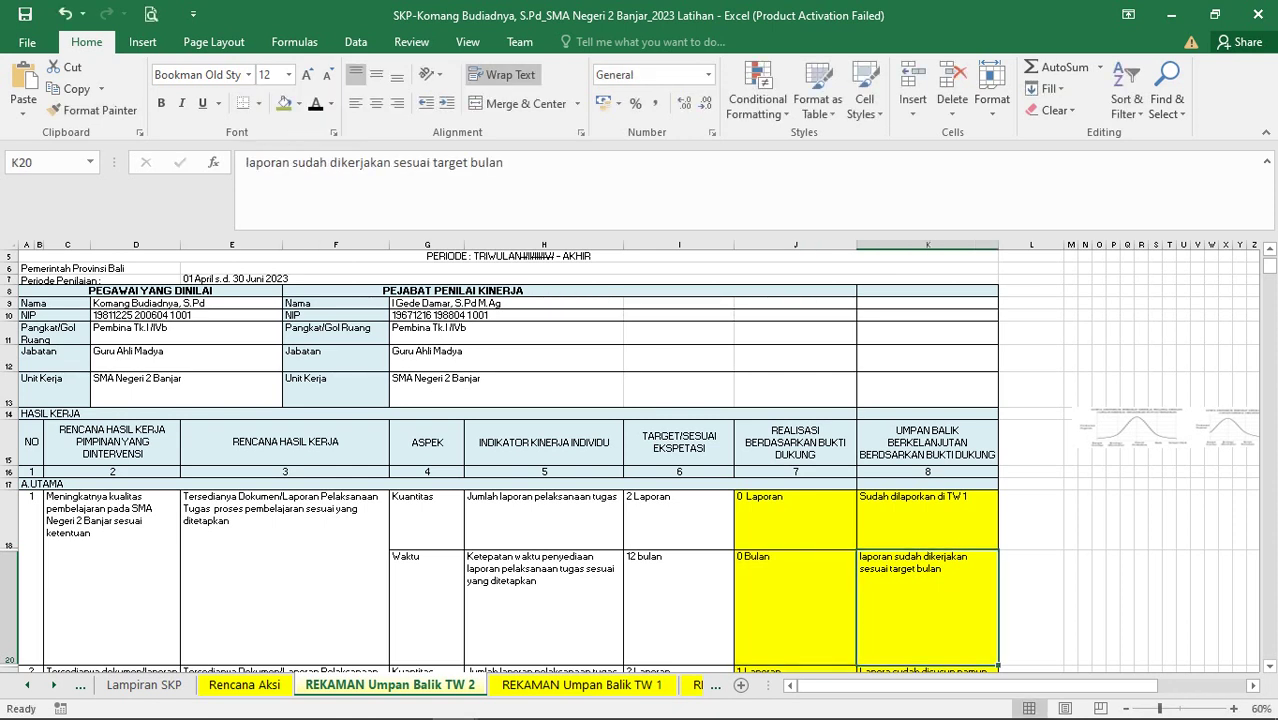
# Replace the time feedback in K20 with "Sudah dilaporkan di TW 1 sesuai target waktu"
pyautogui.write('Sudah d')
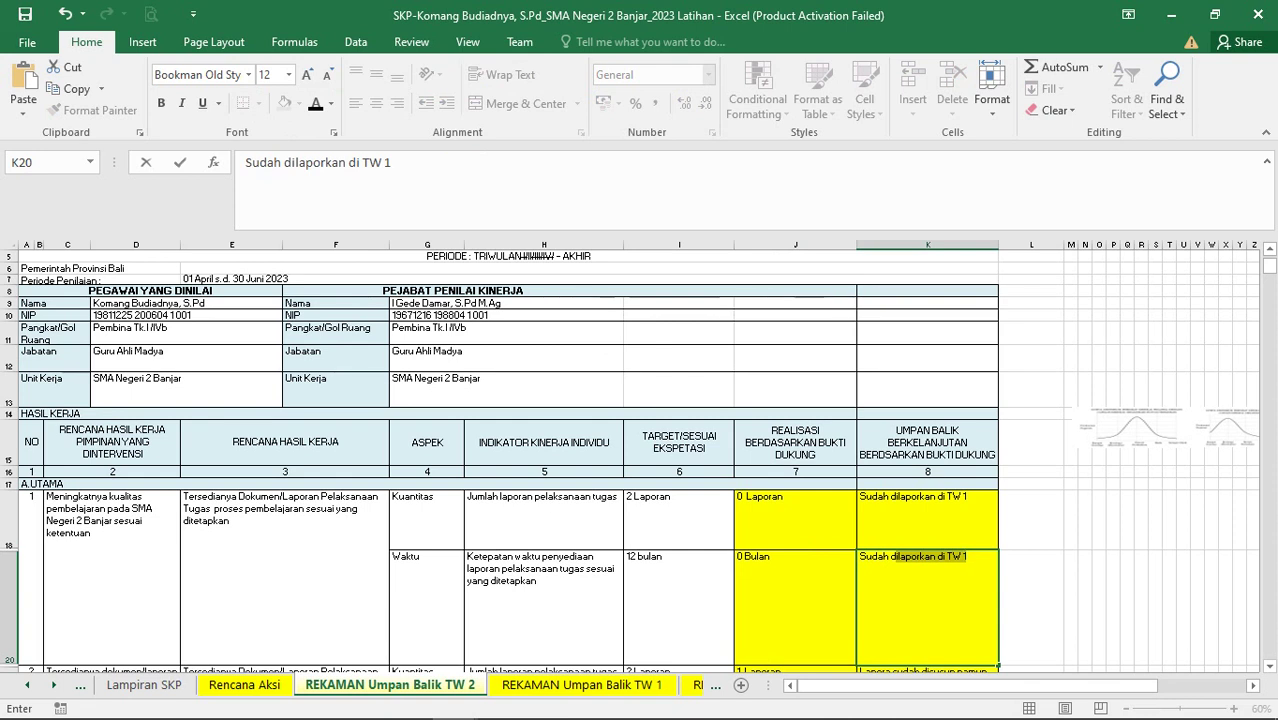
pyautogui.click(967, 557)
pyautogui.write('s')
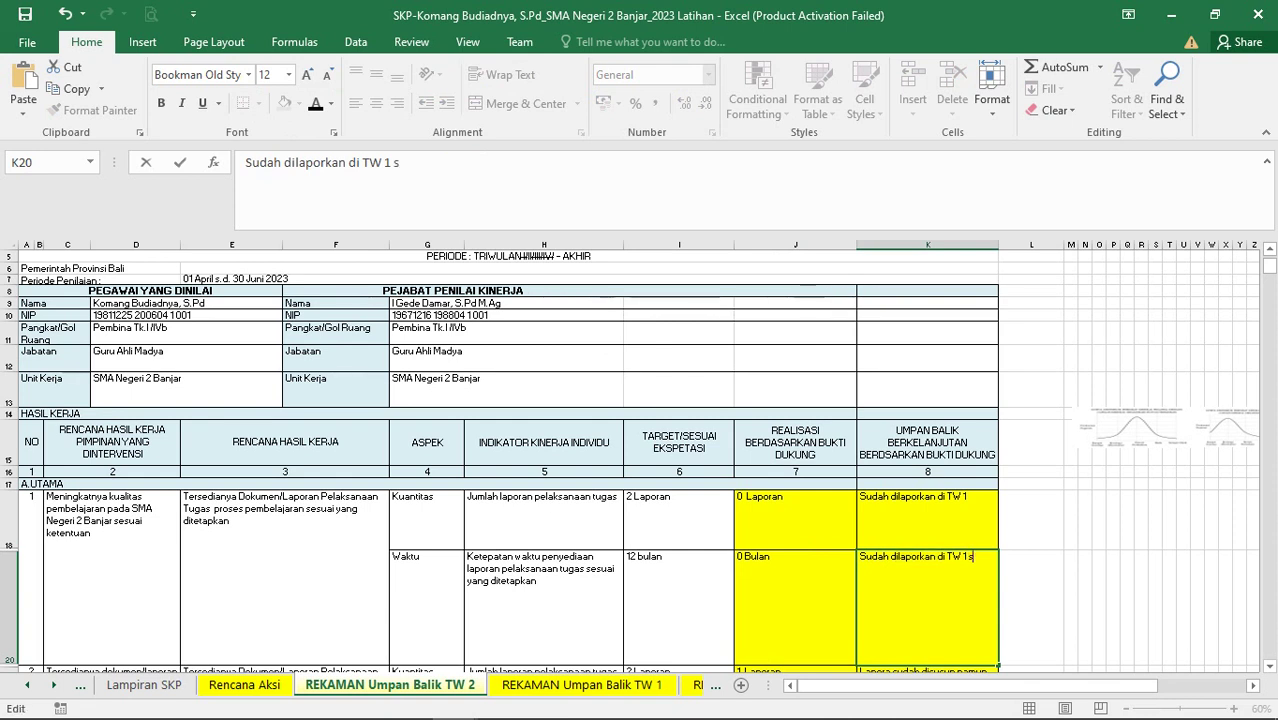
pyautogui.write('esuai tar')
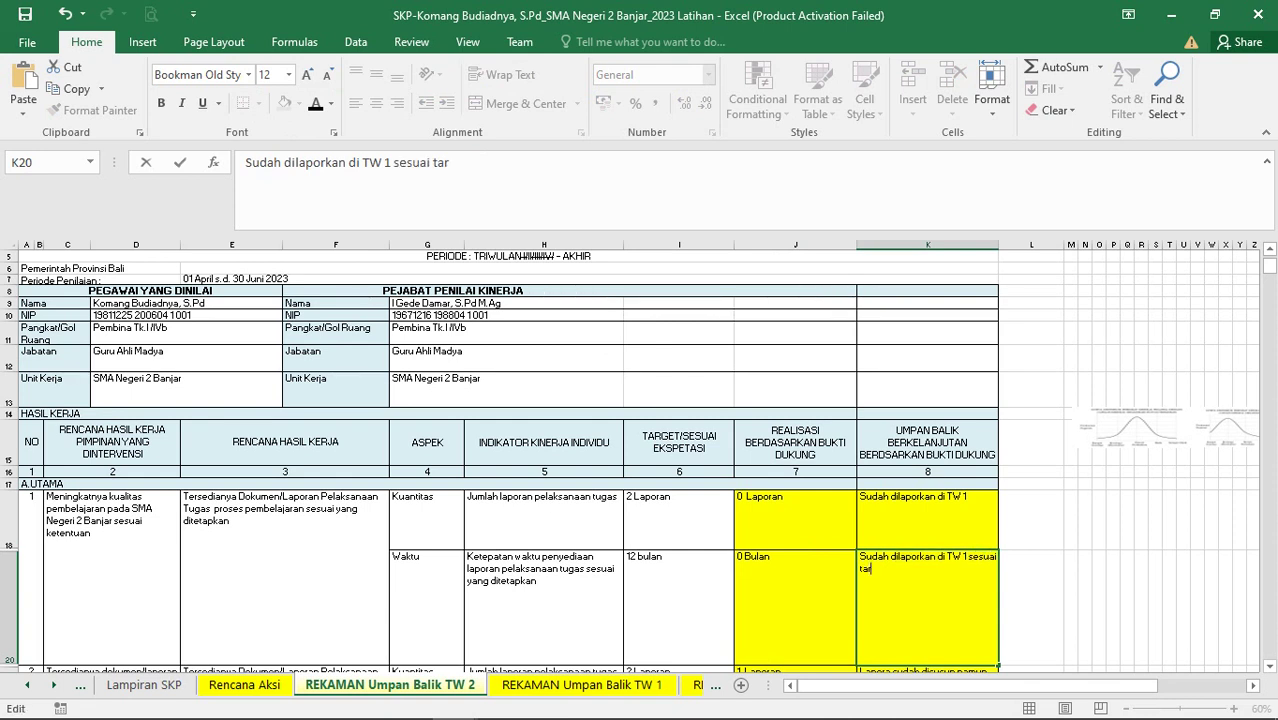
pyautogui.write('get waktu')
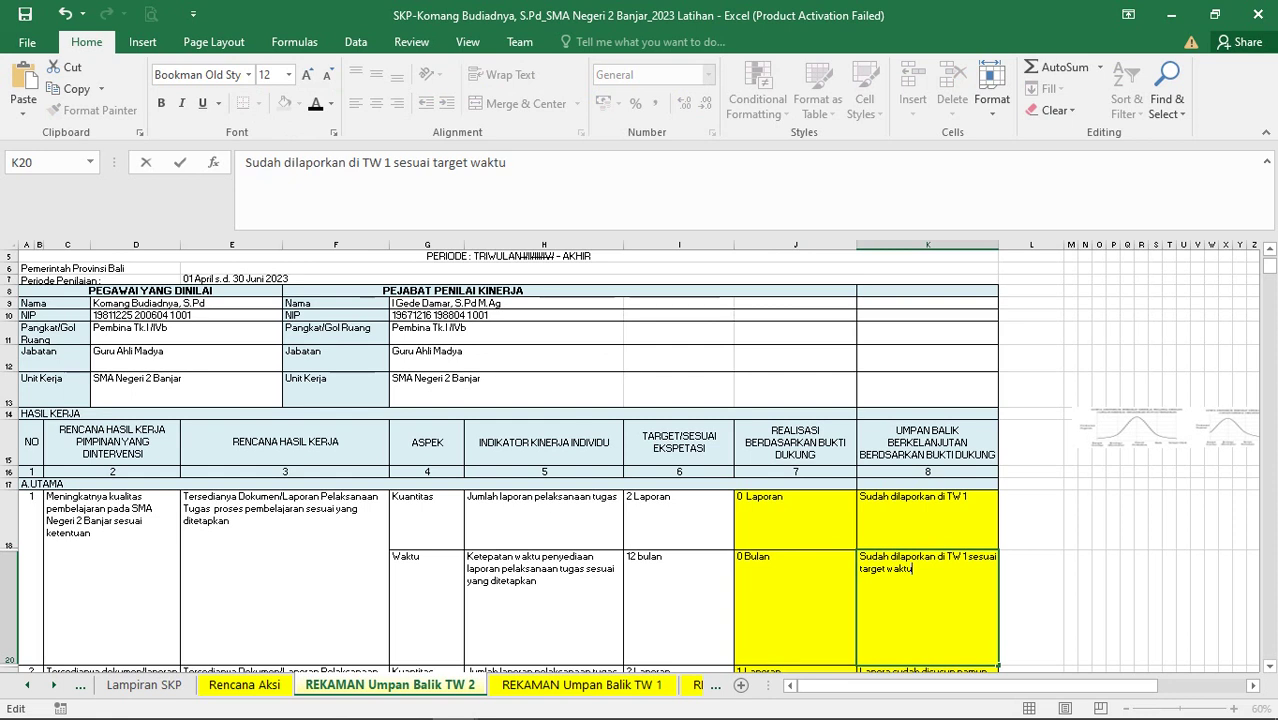
pyautogui.press('Tab')
# Copy the thumbs-up picture from item 3's time feedback and paste it into the time feedback cell K20 of item 1
pyautogui.scroll(-6, 921, 470)
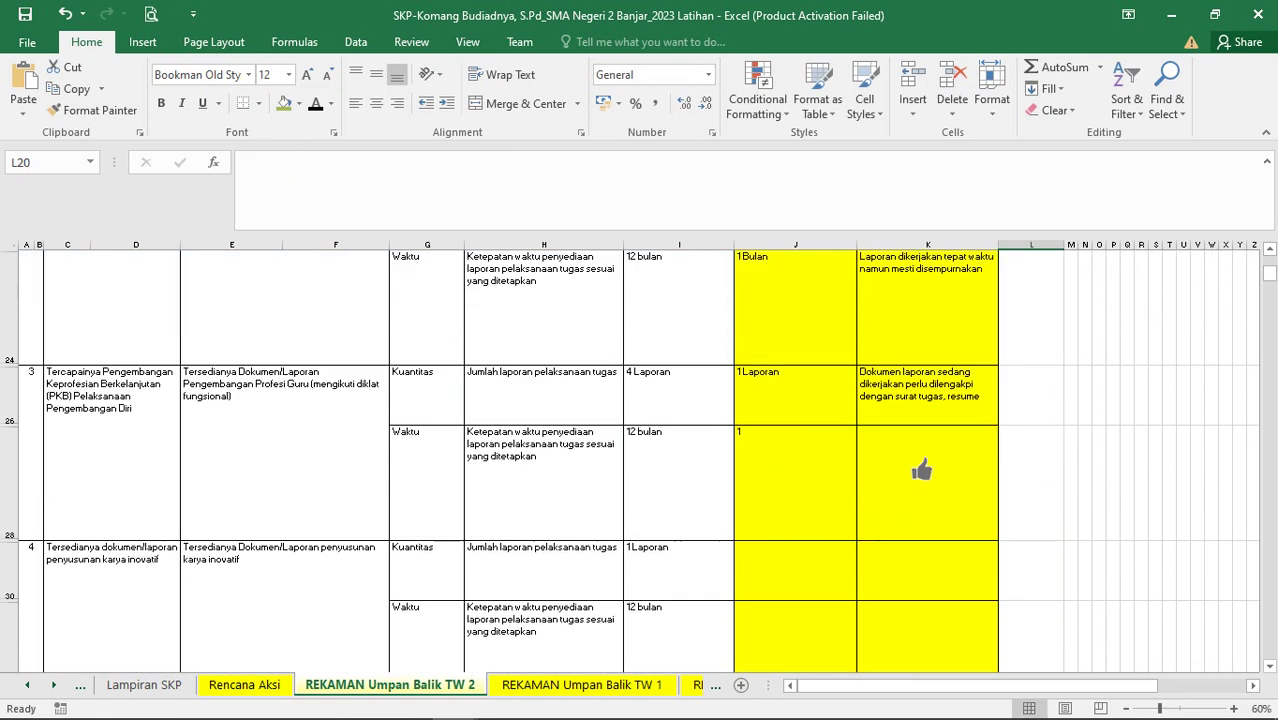
pyautogui.click(921, 470)
pyautogui.scroll(4, 921, 470)
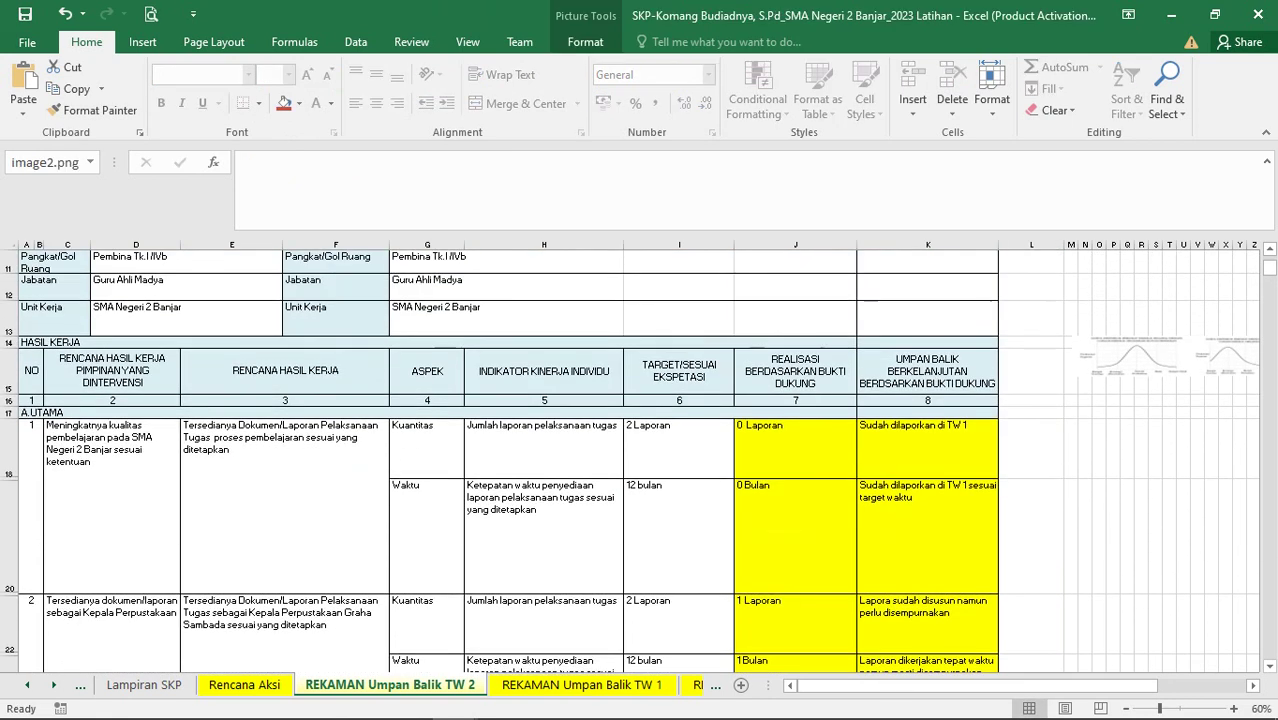
pyautogui.click(871, 496)
pyautogui.hotkey('ctrl', 'v')
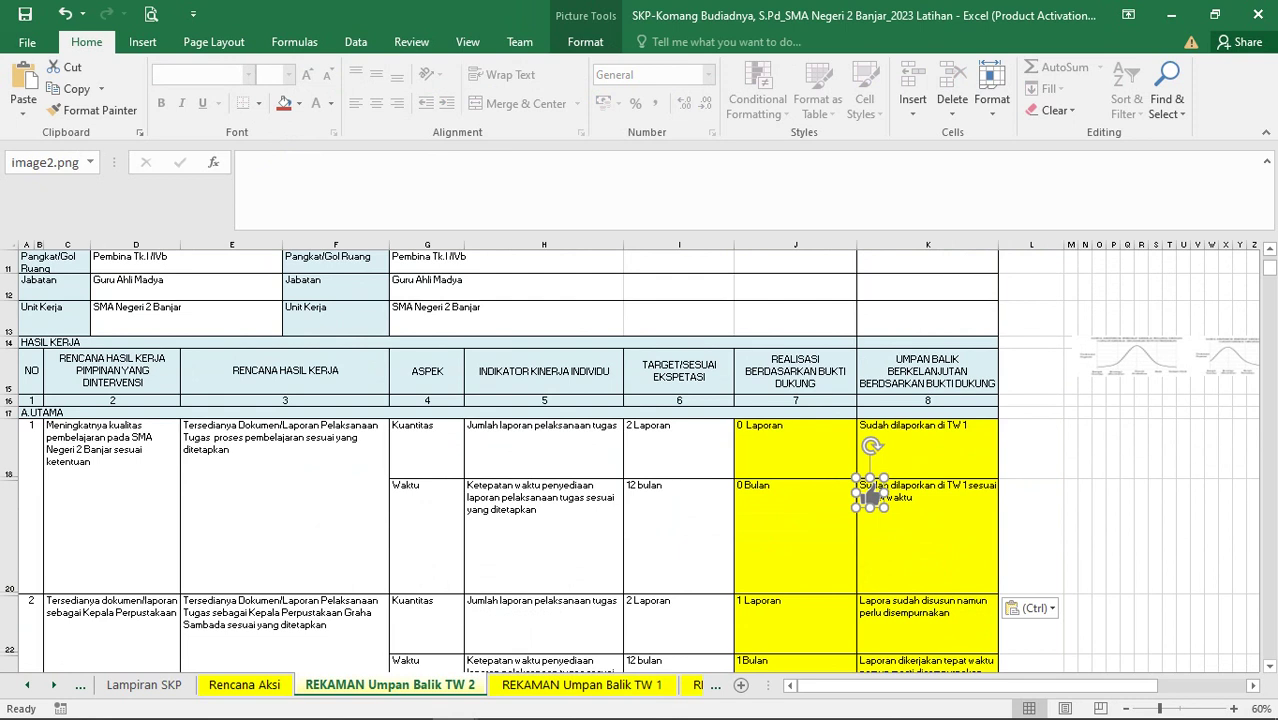
# Move the pasted thumbs-up picture below the text in the time feedback cell K20
pyautogui.moveTo(871, 495); pyautogui.dragTo(901, 552)
pyautogui.scroll(-1, 901, 552)
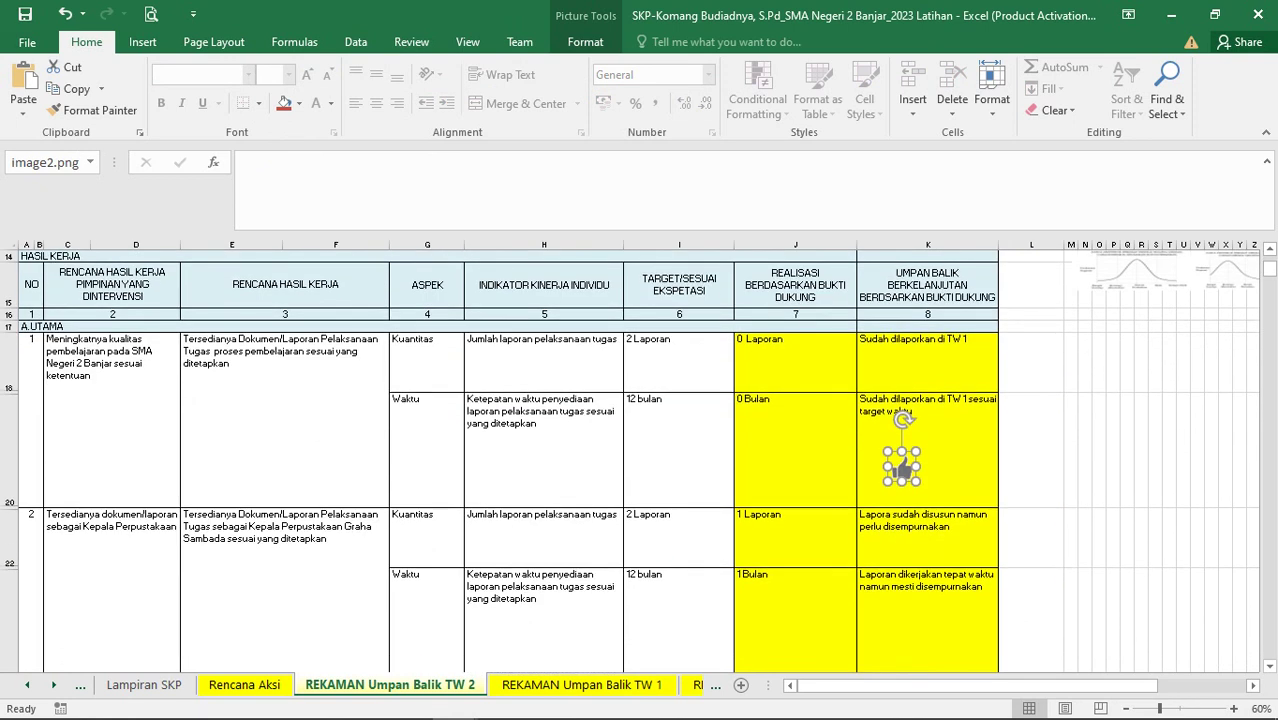
# Change item 2's quantity feedback in K22 to "Lapora sudah disusun sudah disempurnakan"
pyautogui.click(925, 545)
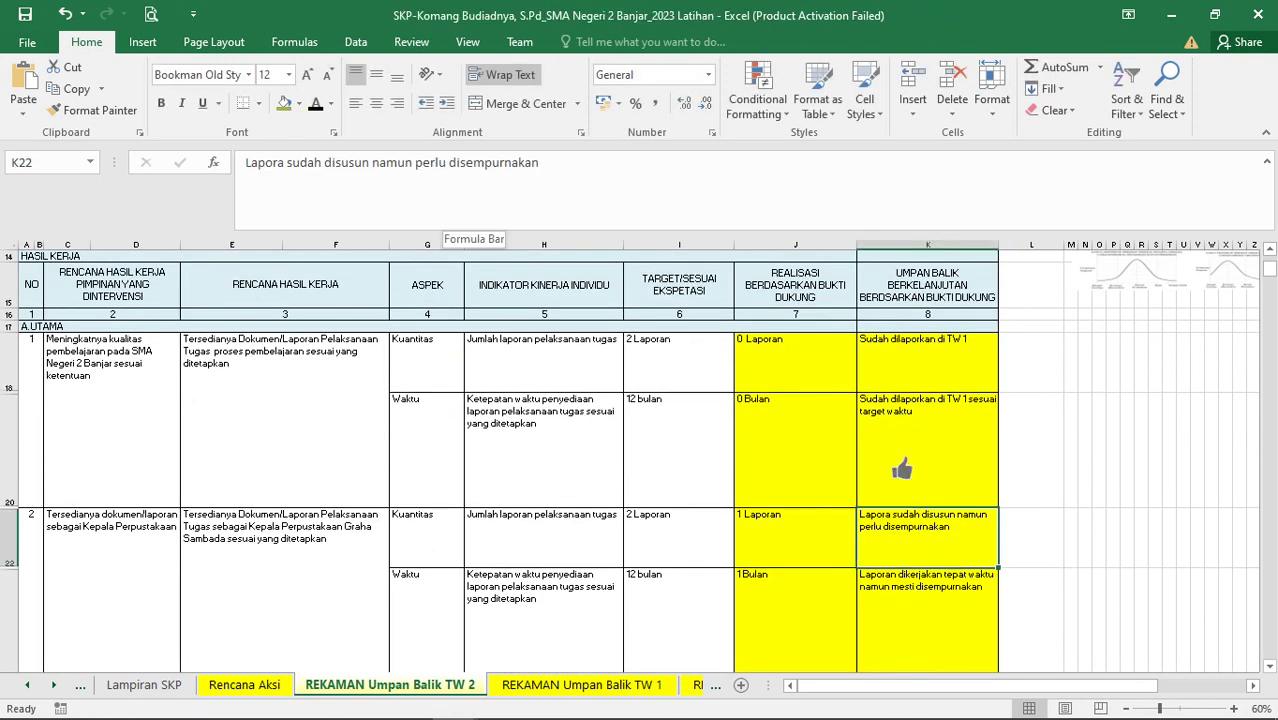
pyautogui.moveTo(372, 162); pyautogui.dragTo(540, 162)
pyautogui.press('Delete')
pyautogui.write('sudah disempurk')
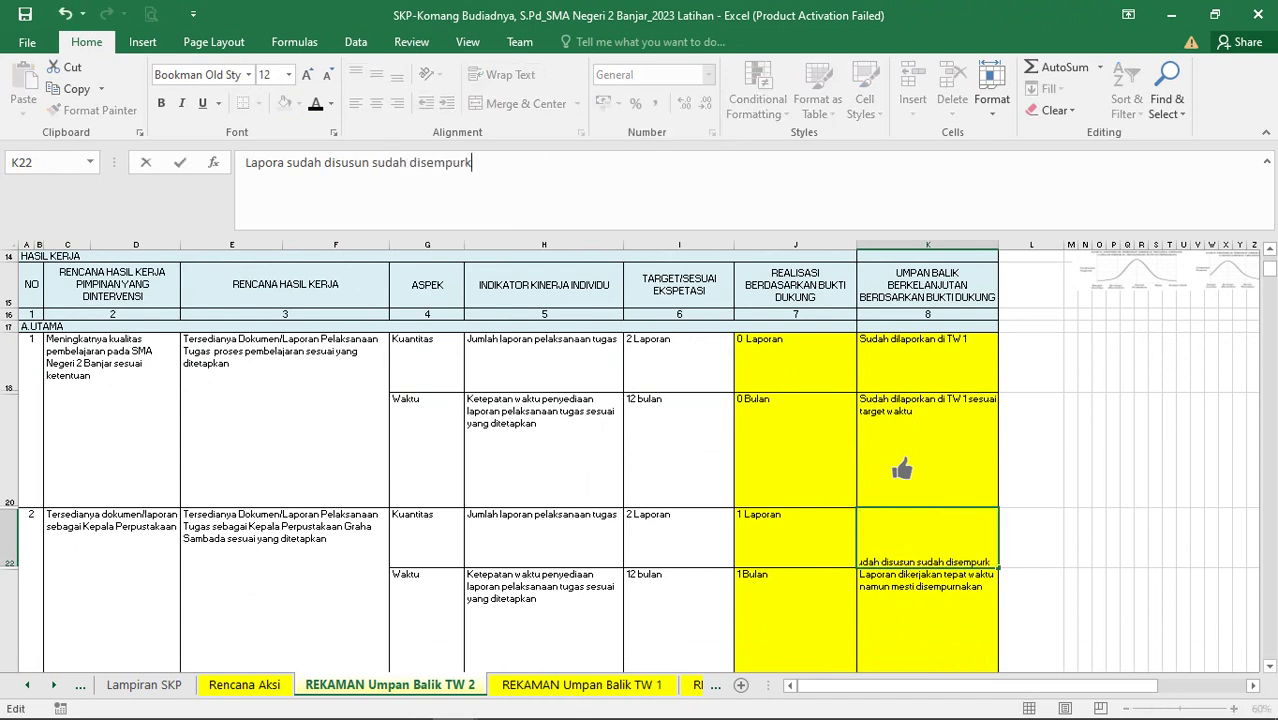
pyautogui.press('BackSpace')
pyautogui.write('nakan')
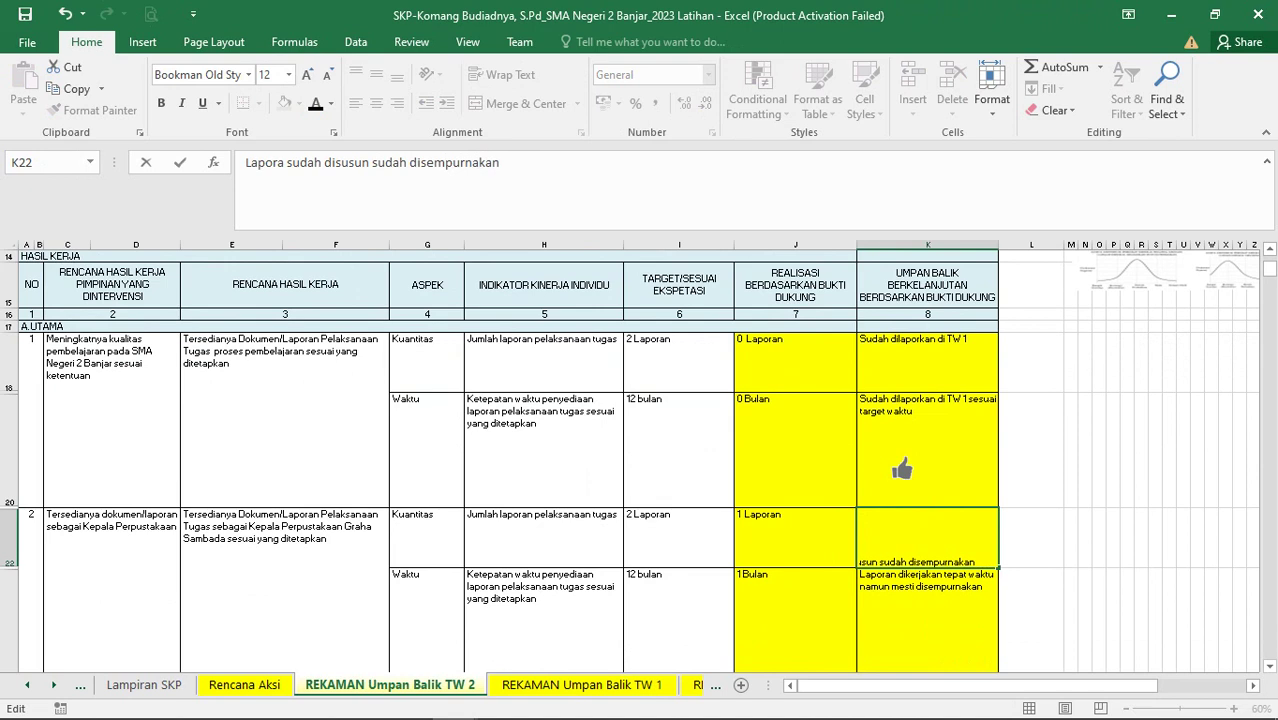
pyautogui.press('Return')
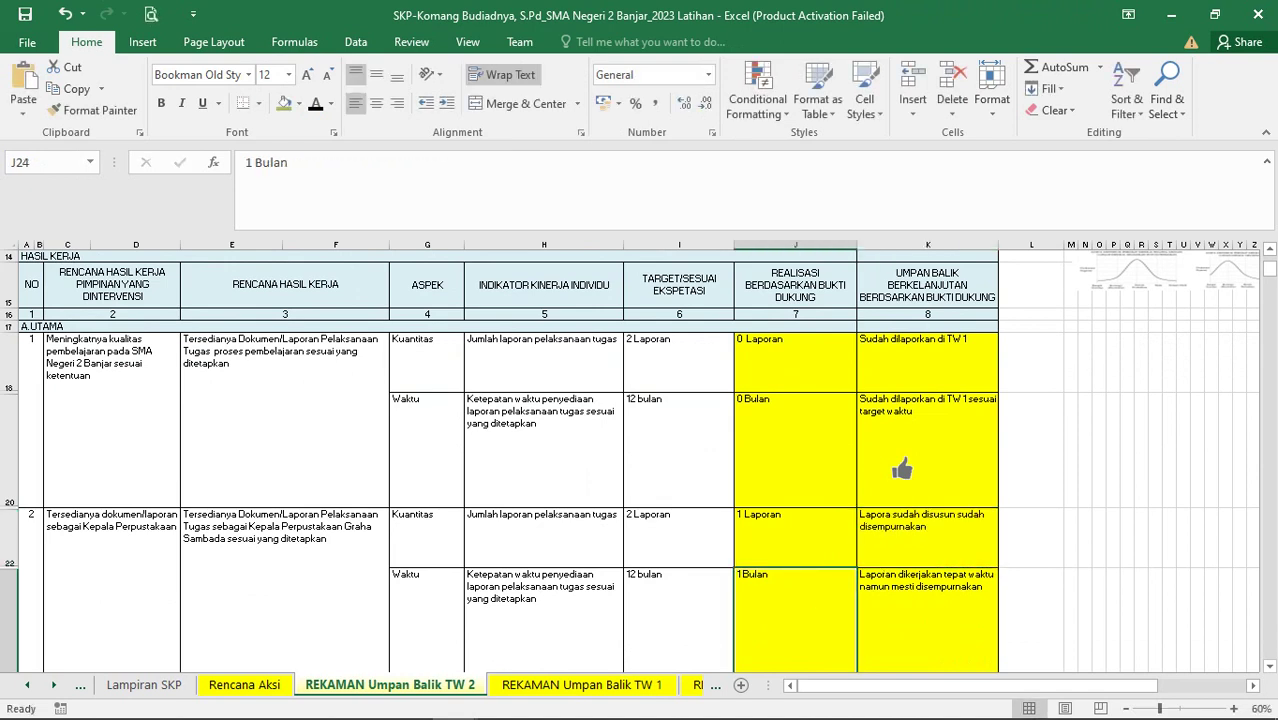
# Change item 2's time feedback in K24 to "Laporan dikerjakan tepat selesai TW 1"
pyautogui.click(928, 620)
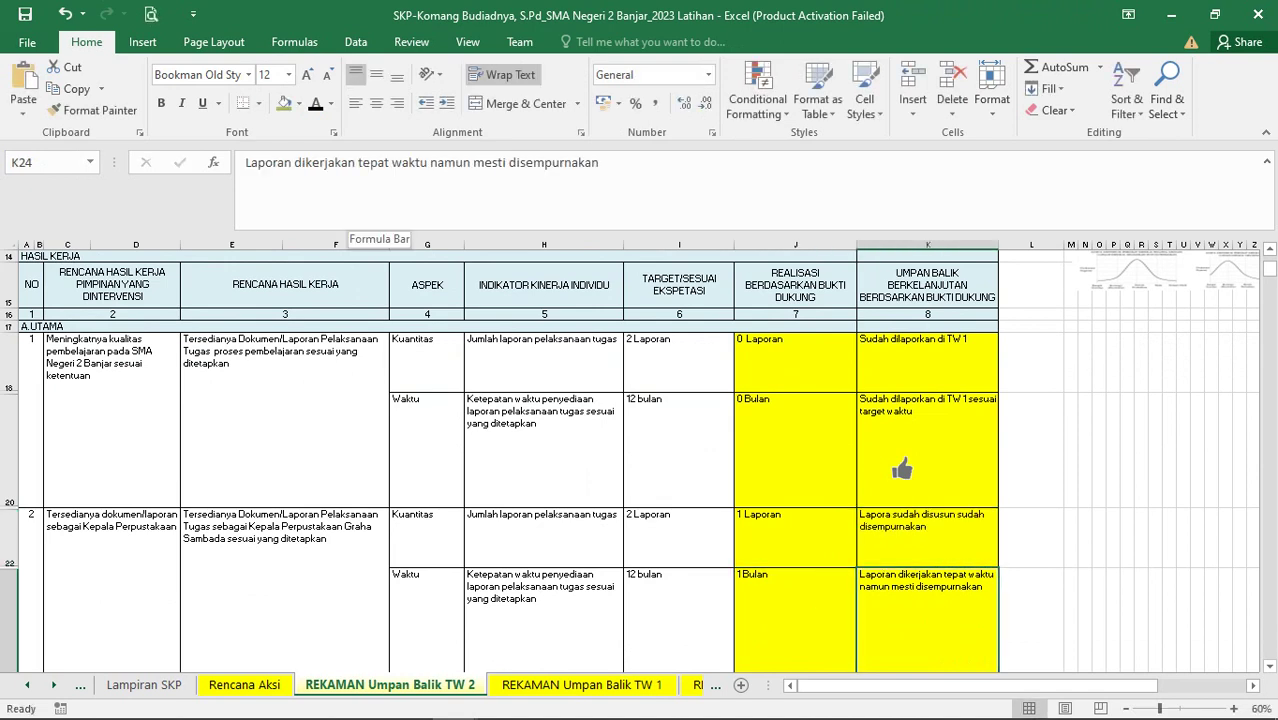
pyautogui.moveTo(392, 163); pyautogui.dragTo(600, 164)
pyautogui.press('BackSpace')
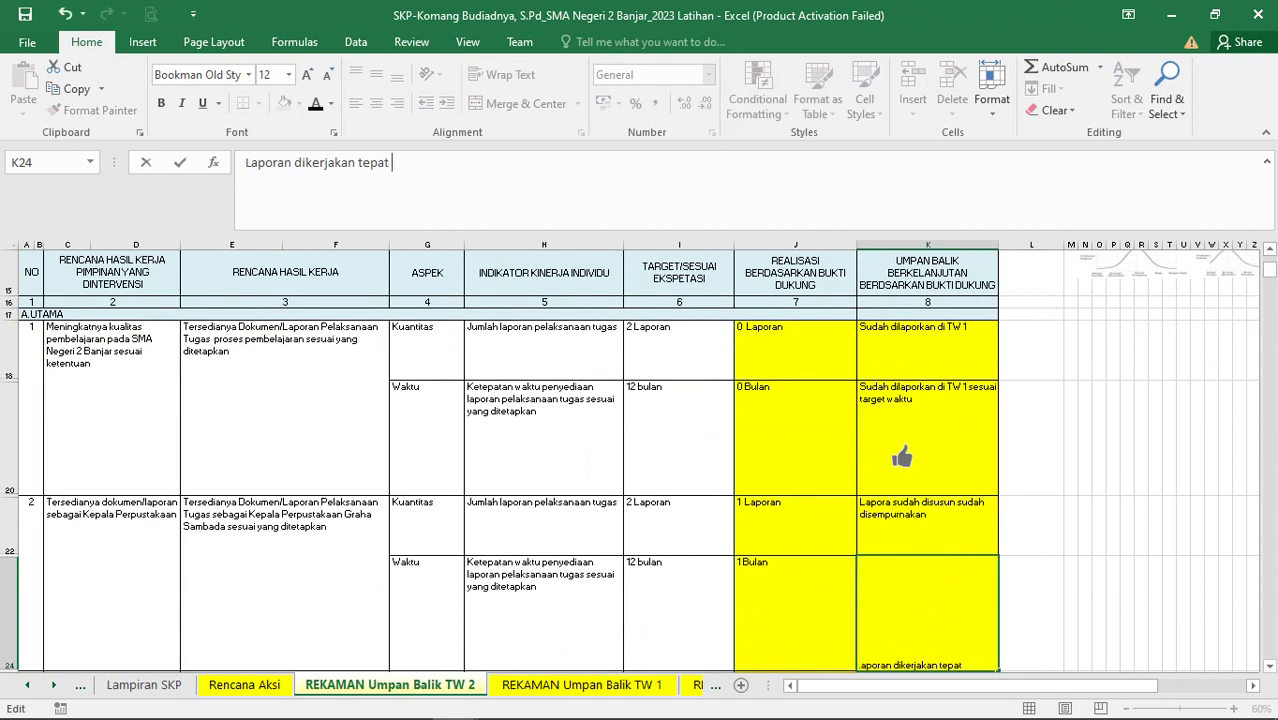
pyautogui.write('selesai TW 1')
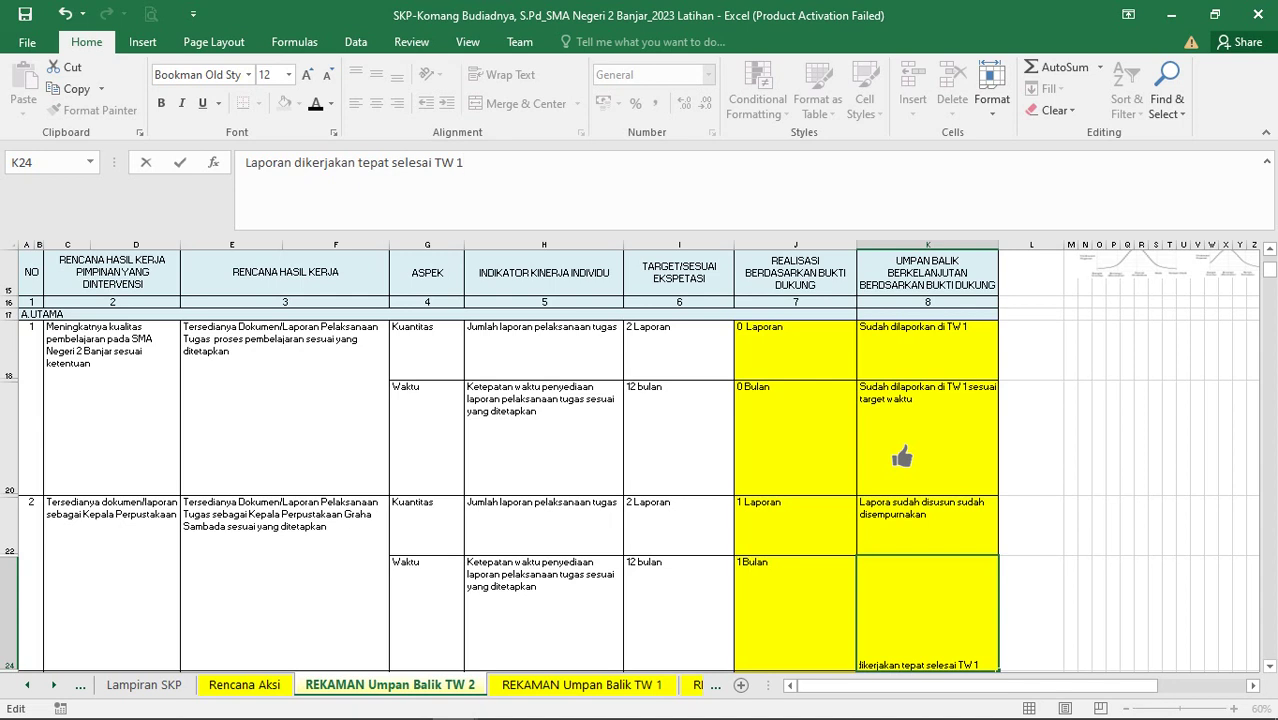
pyautogui.hotkey('ctrl', 'Return')
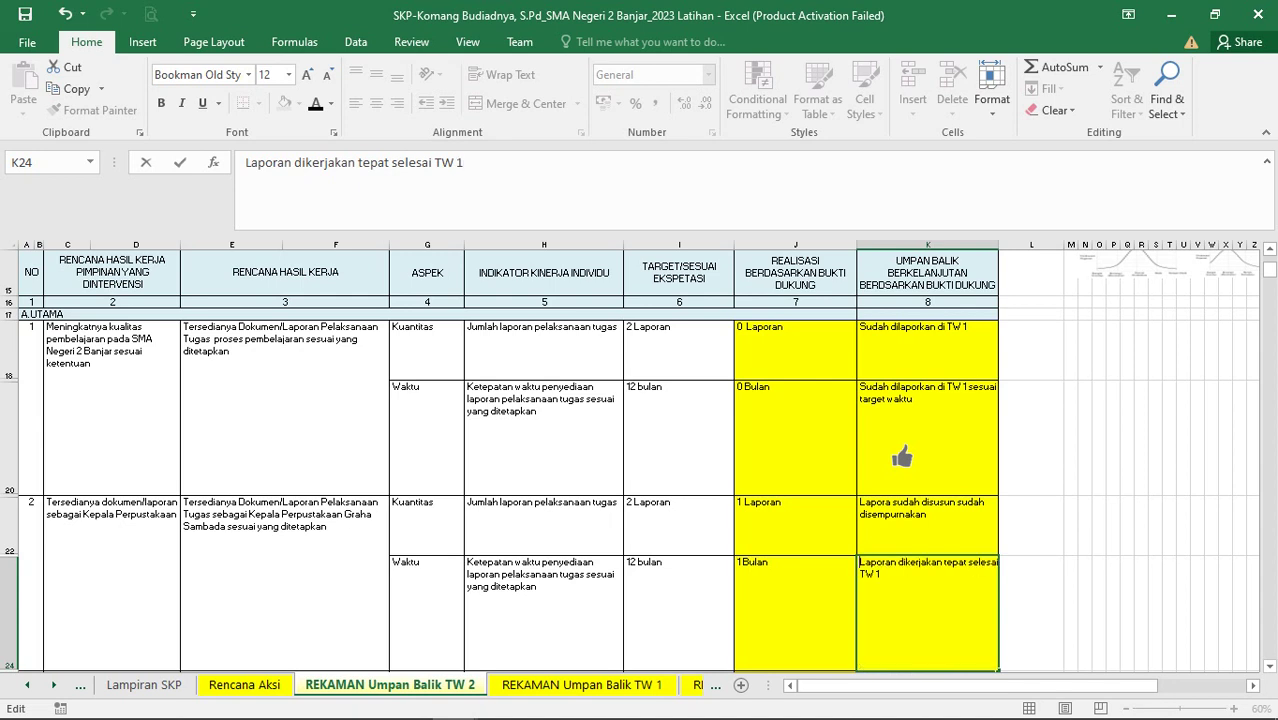
# Copy the thumbs-up picture from item 1's time feedback and paste it into item 2's time feedback cell K24
pyautogui.click(902, 457)
pyautogui.hotkey('ctrl', 'c')
pyautogui.click(870, 572)
pyautogui.hotkey('ctrl', 'v')
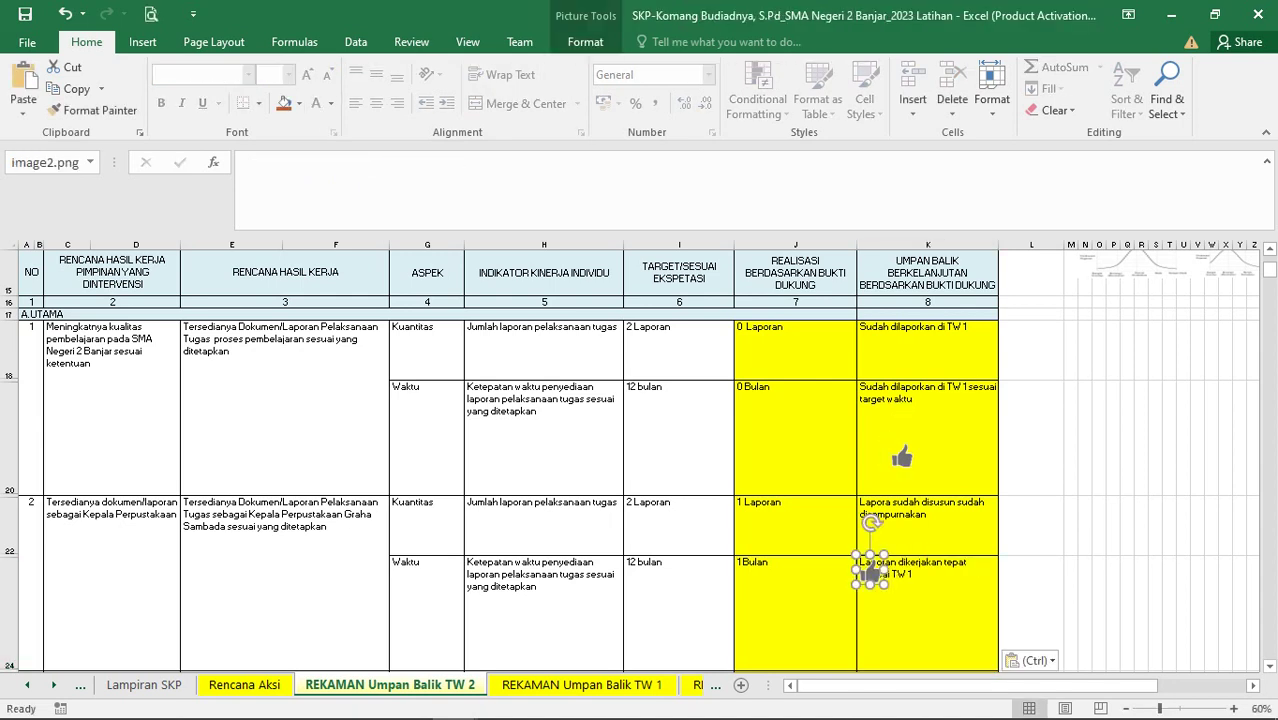
# Check item 2's monthly targets in the Rencana Aksi sheet and set its quantity realization in J22 to 0 Laporan
pyautogui.click(790, 525)
pyautogui.click(244, 685)
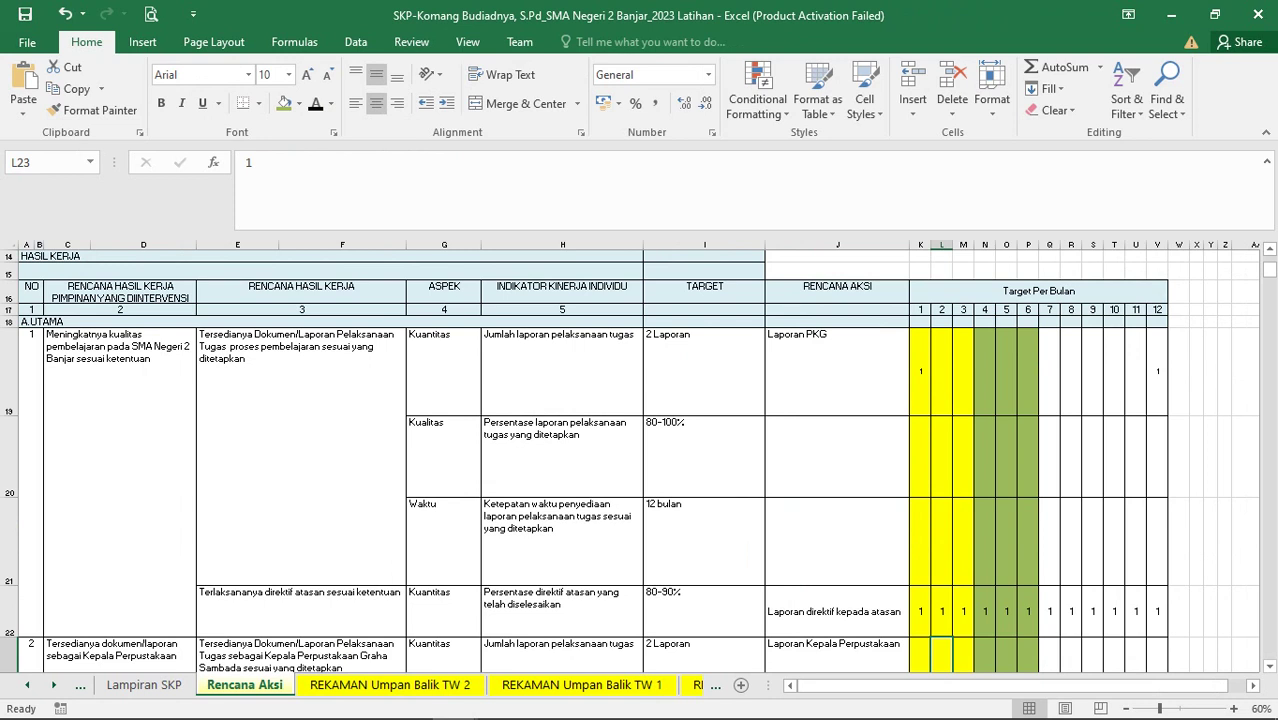
pyautogui.scroll(-1, 640, 460)
pyautogui.scroll(-1, 640, 460)
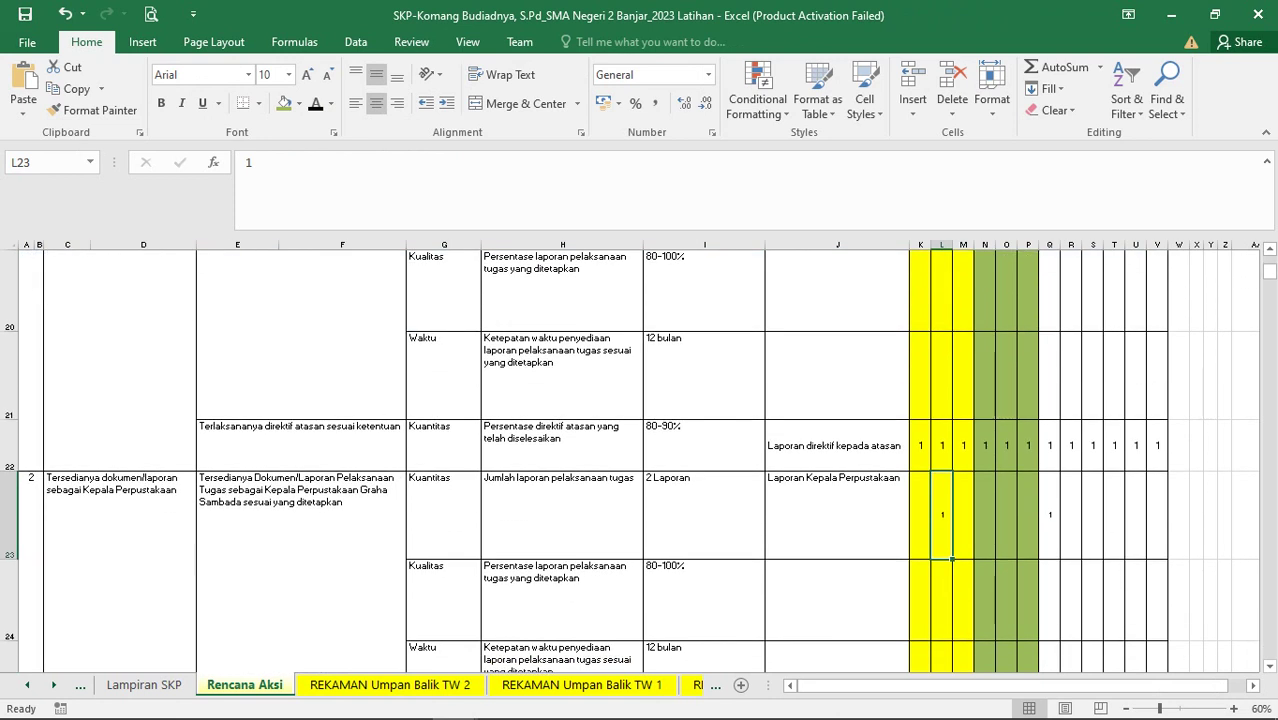
pyautogui.click(582, 685)
pyautogui.click(390, 685)
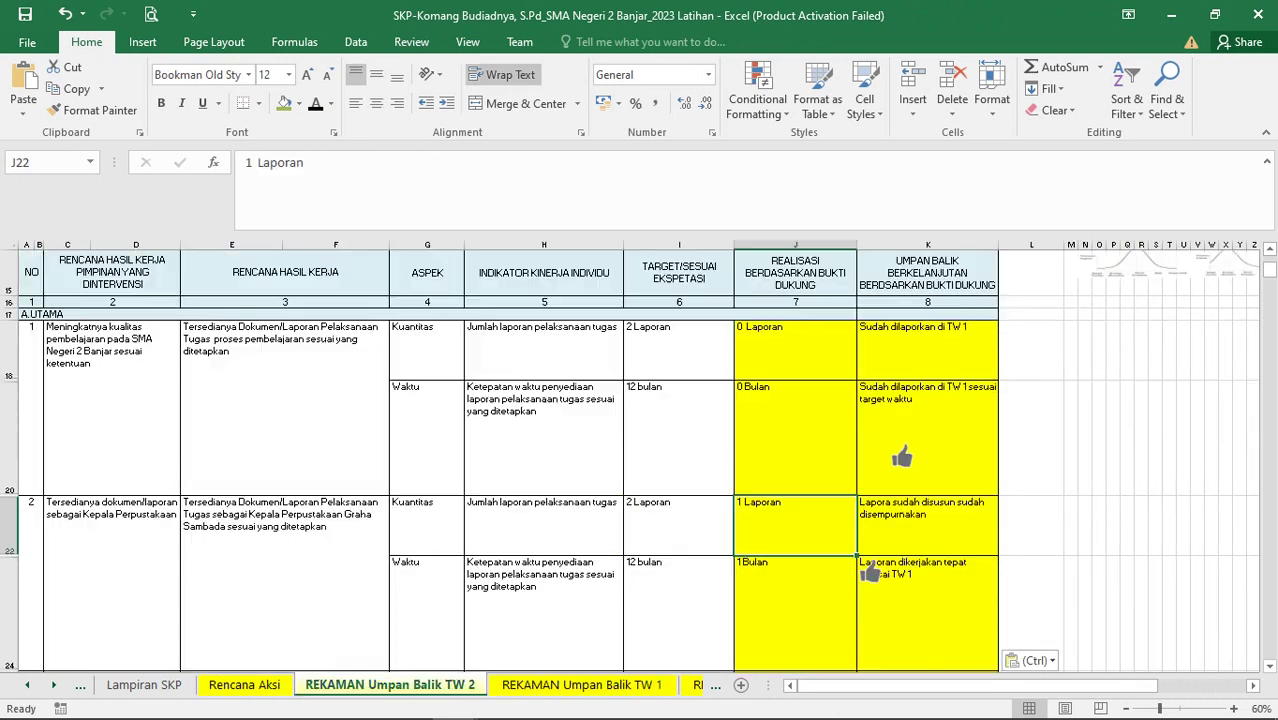
pyautogui.moveTo(254, 163); pyautogui.dragTo(243, 163)
pyautogui.write('0')
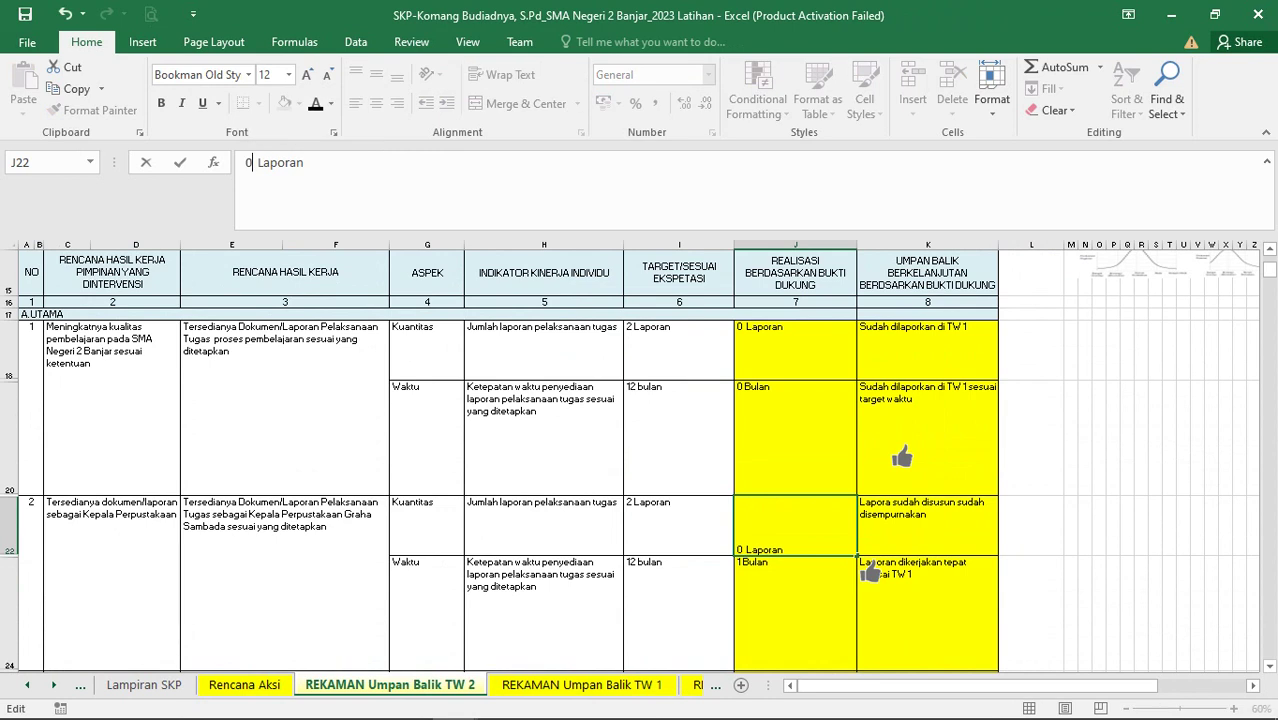
pyautogui.press('Return')
# Set item 2's time realization in J24 to 0 Bulan
pyautogui.press('F2')
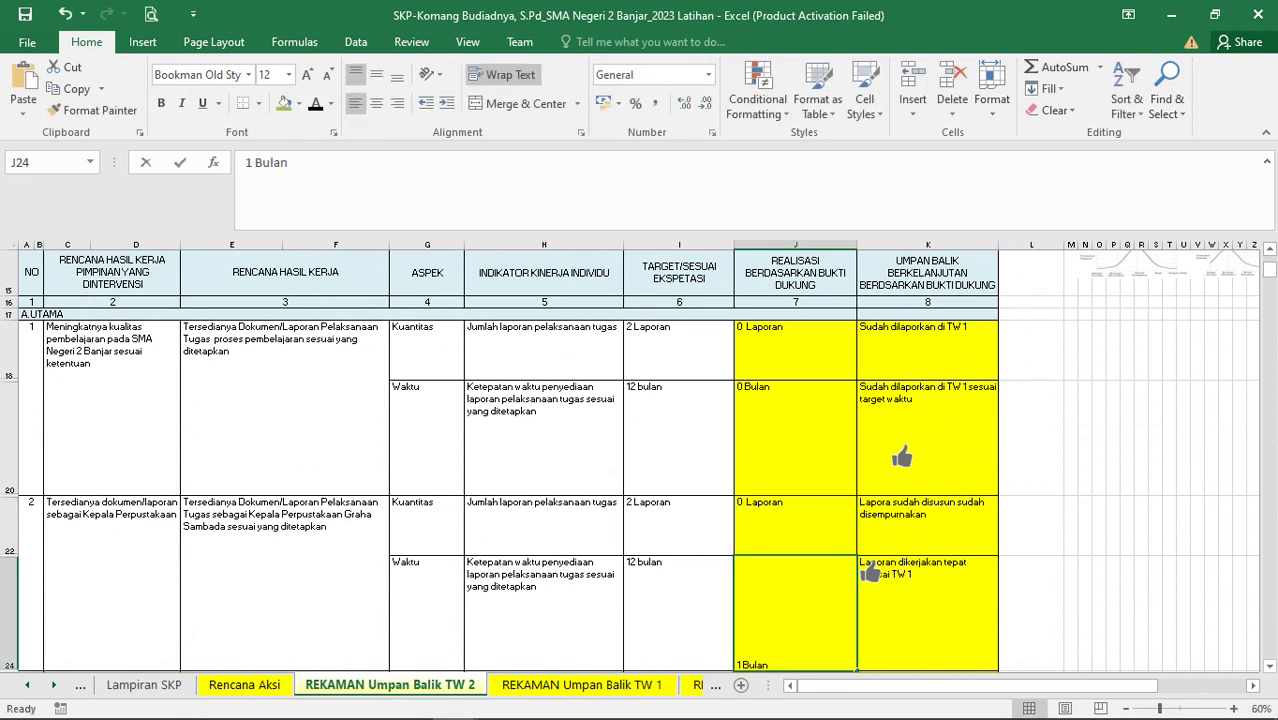
pyautogui.press('Home')
pyautogui.press('Delete')
pyautogui.write('0')
pyautogui.press('Return')
# Check item 3's monthly targets in Rencana Aksi and set its TW 2 realizations to 2 Laporan in J26 and 2 Bulan in J28
pyautogui.scroll(-1, 640, 460)
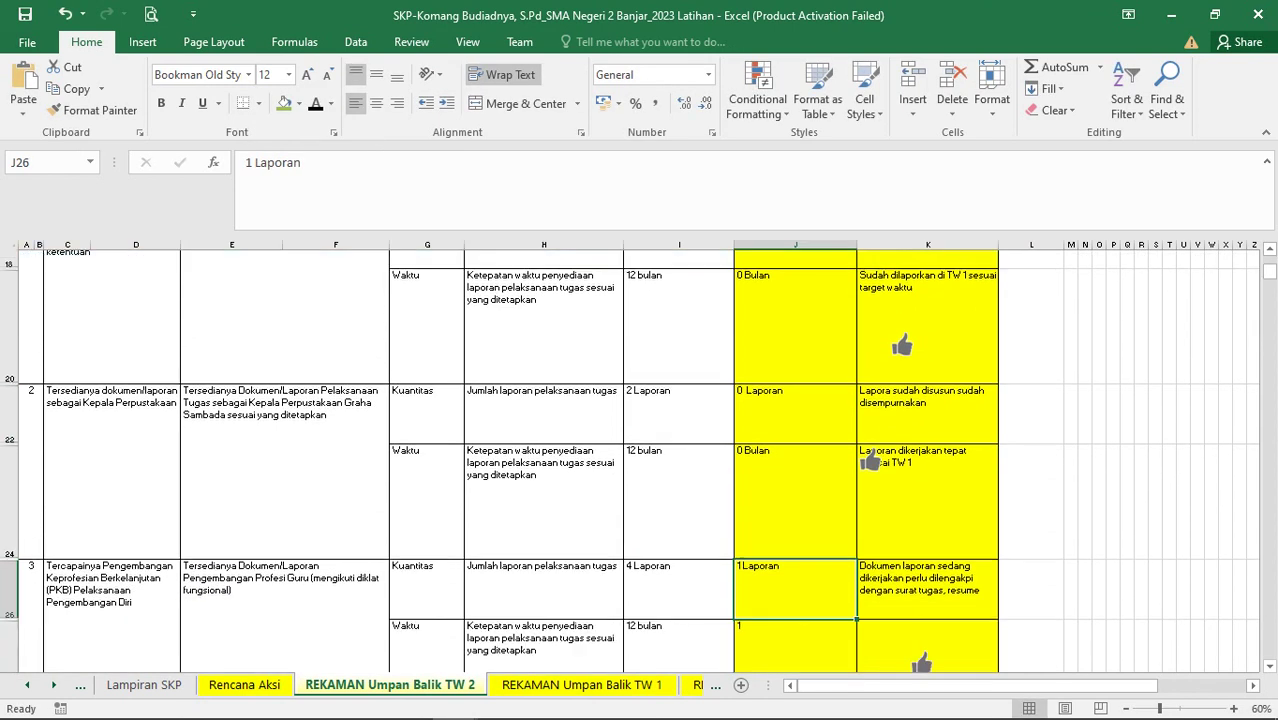
pyautogui.hotkey('ctrl', 'pageup')
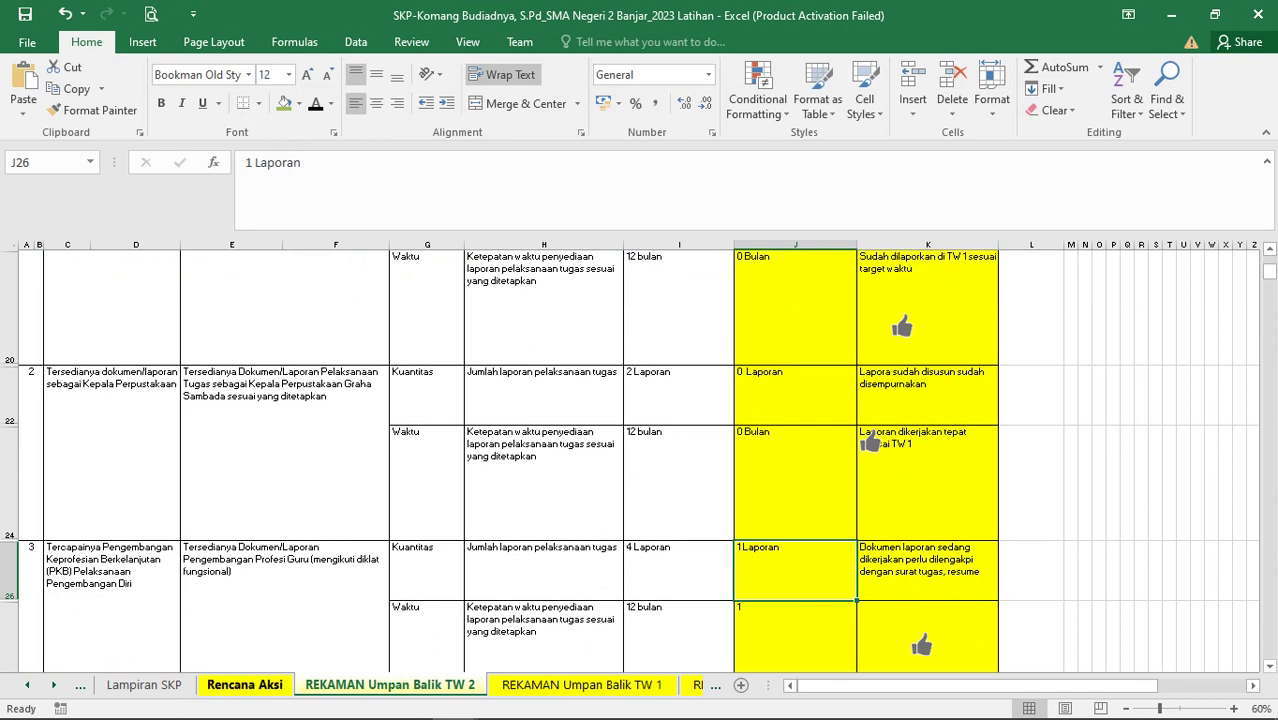
pyautogui.scroll(-6, 870, 440)
pyautogui.scroll(3, 640, 460)
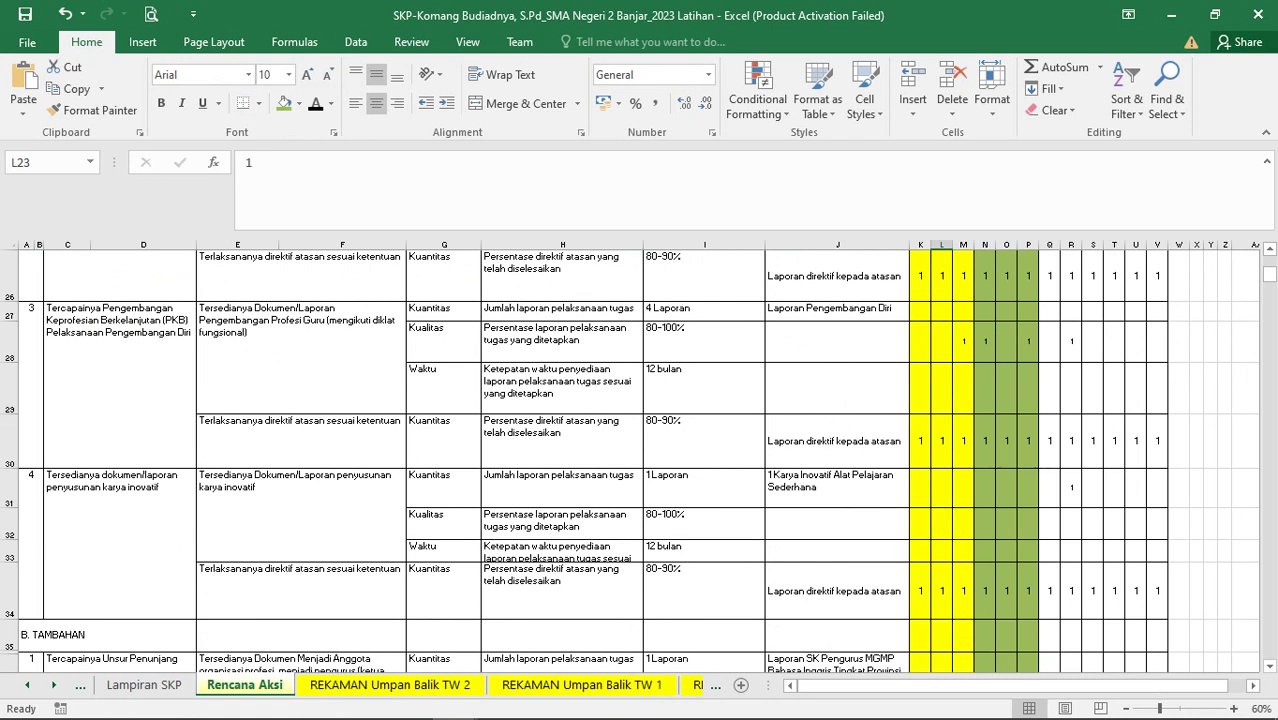
pyautogui.click(1028, 342)
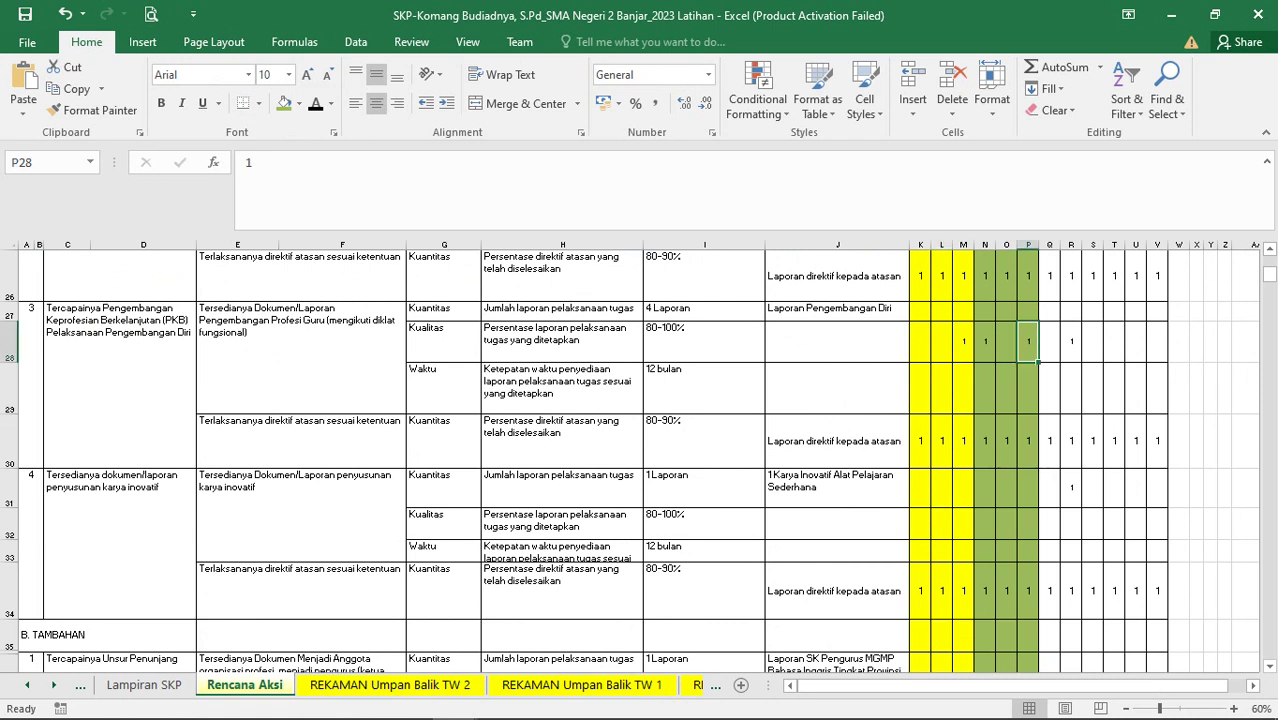
pyautogui.click(390, 685)
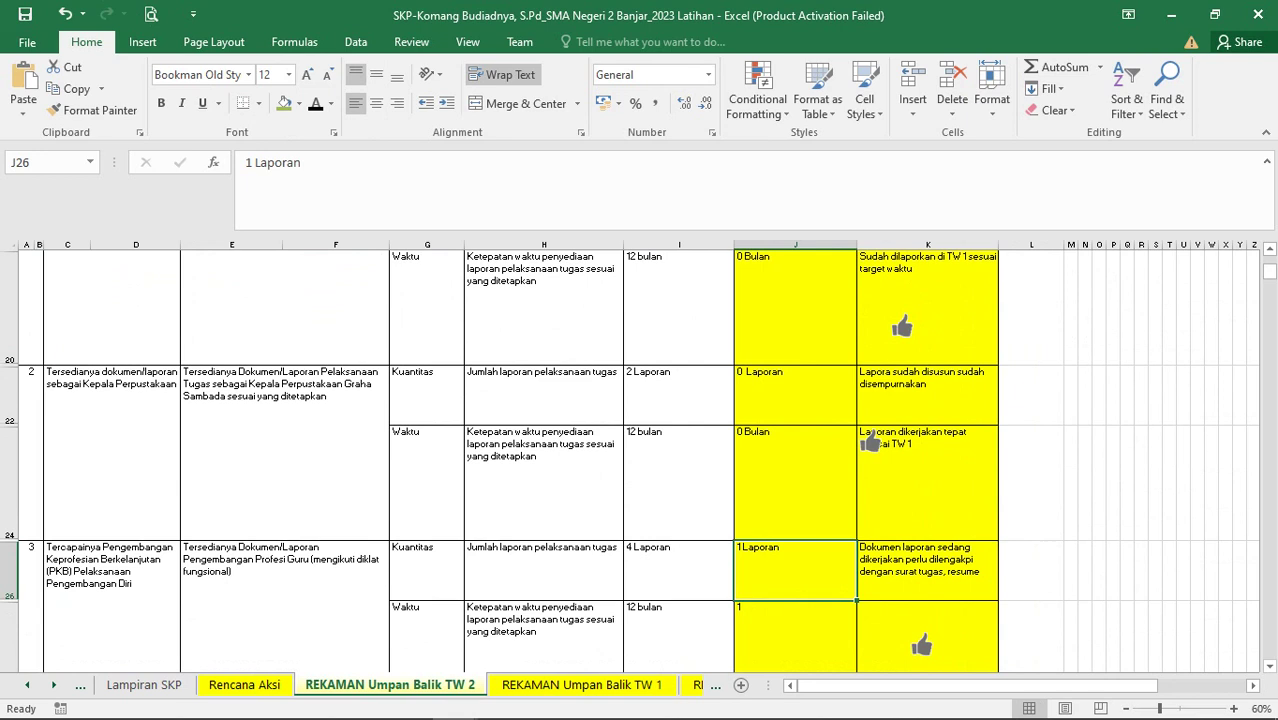
pyautogui.click(252, 163)
pyautogui.press('BackSpace')
pyautogui.write('w')
pyautogui.press('BackSpace')
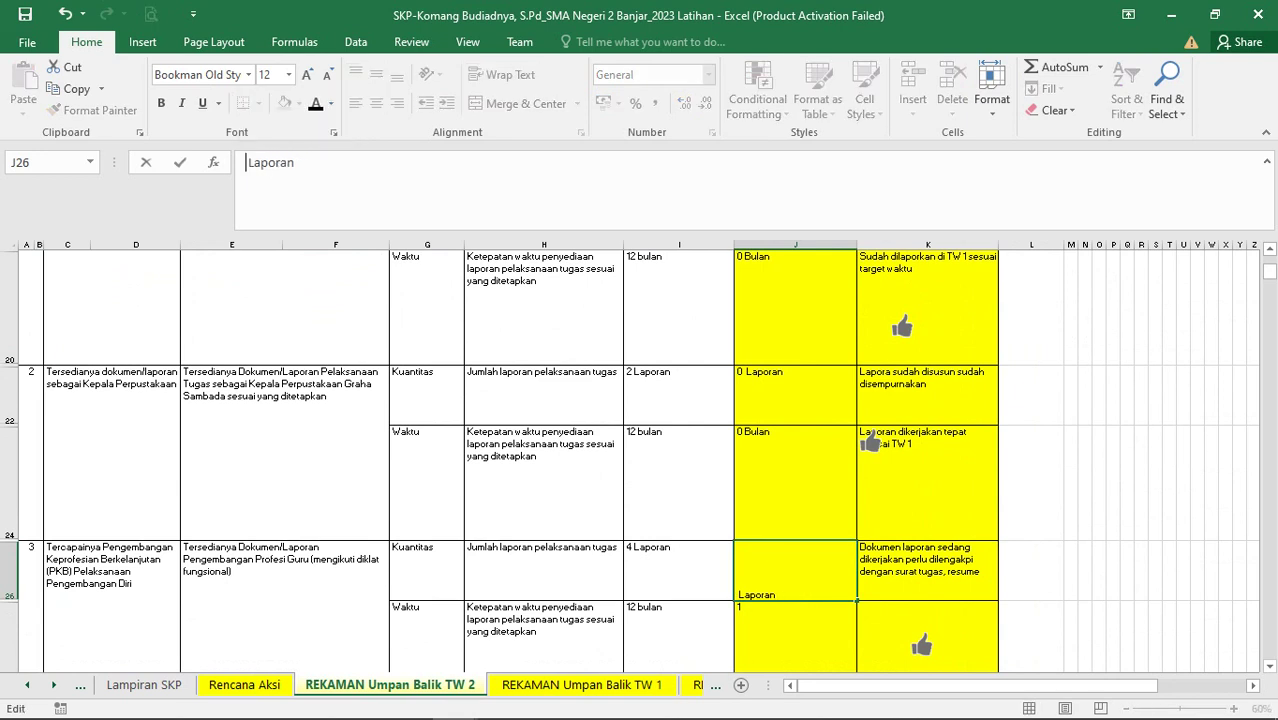
pyautogui.write('2')
pyautogui.press('Tab')
pyautogui.press('Return')
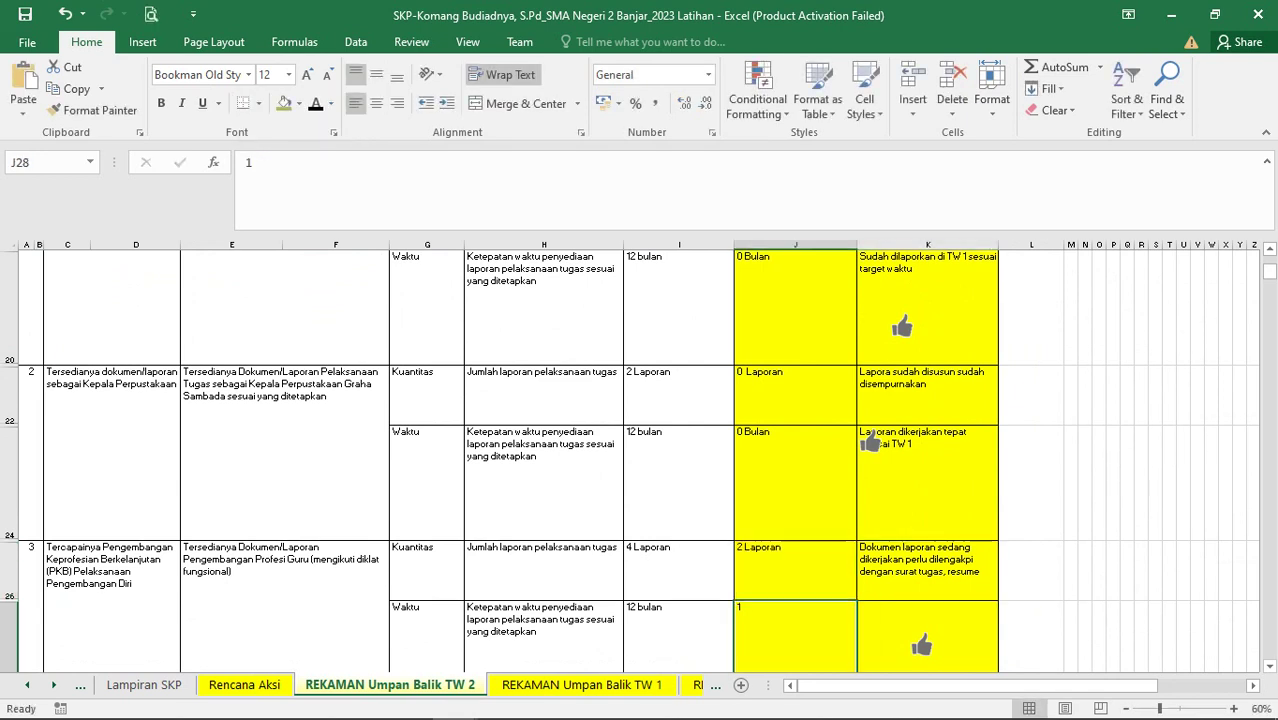
pyautogui.write('2 Bulan')
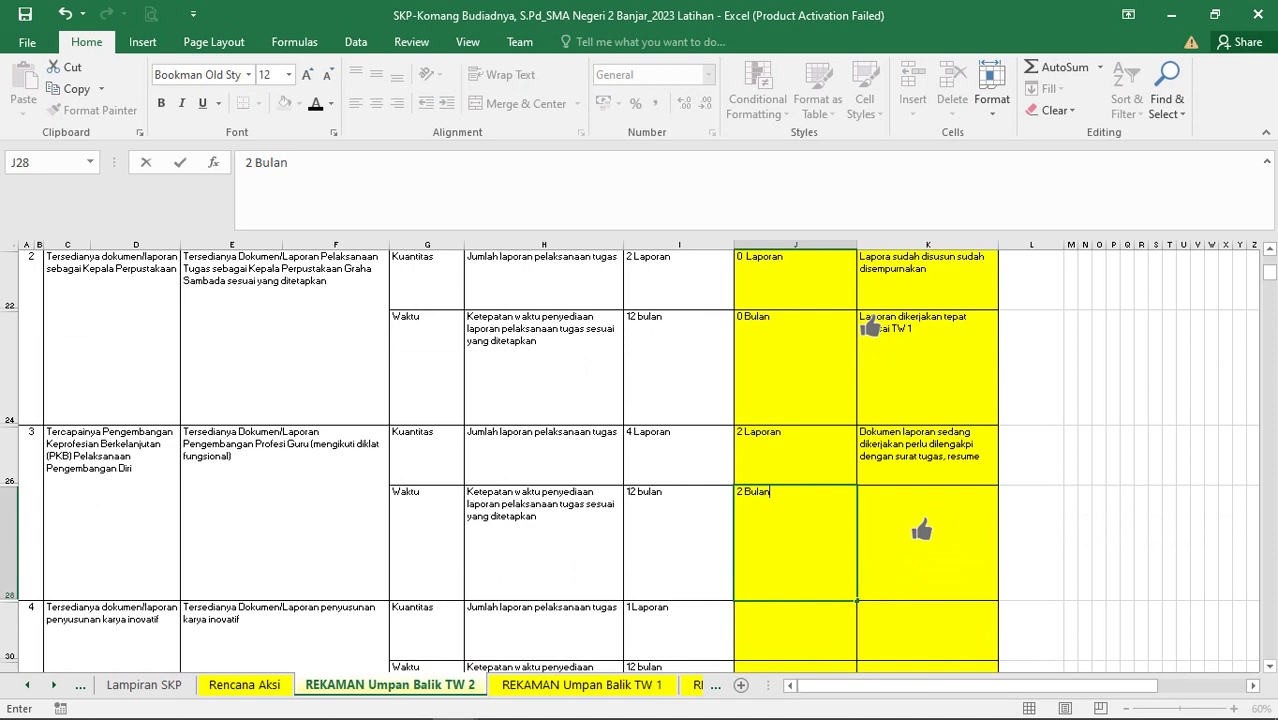
# Remove "surat tugas," from item 3's quantity feedback in K26
pyautogui.click(927, 455)
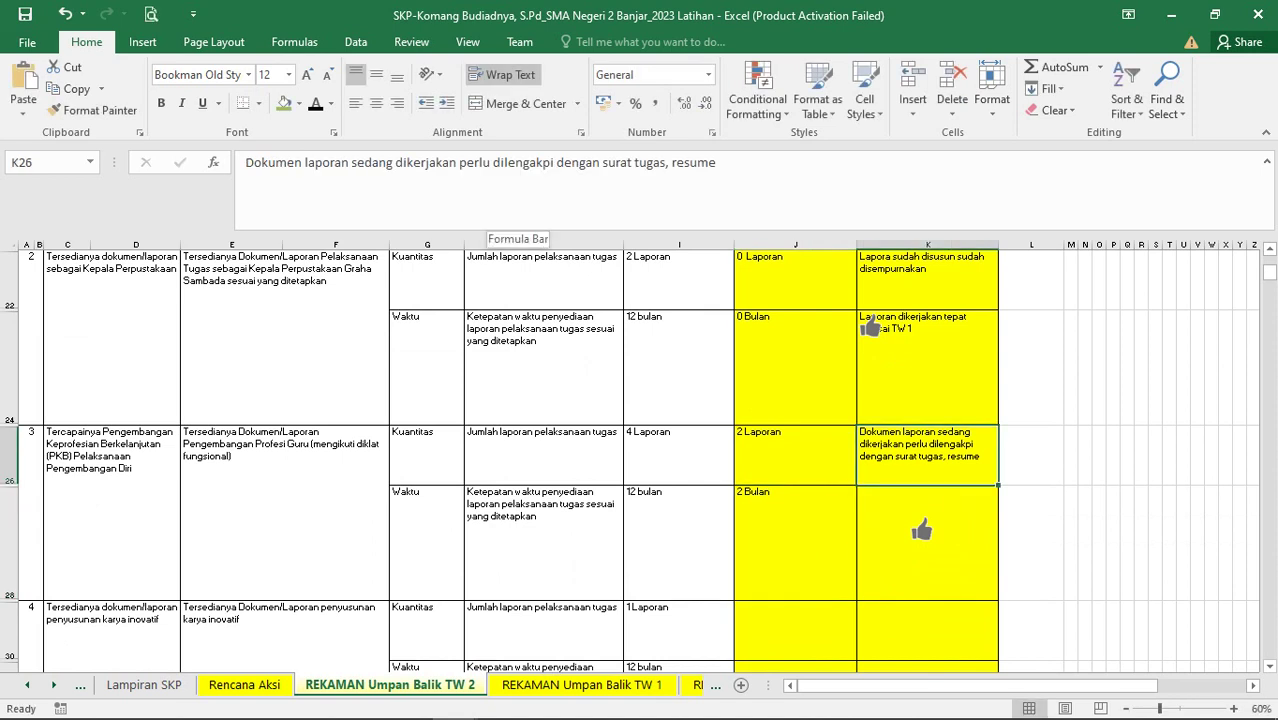
pyautogui.moveTo(668, 162); pyautogui.dragTo(603, 162)
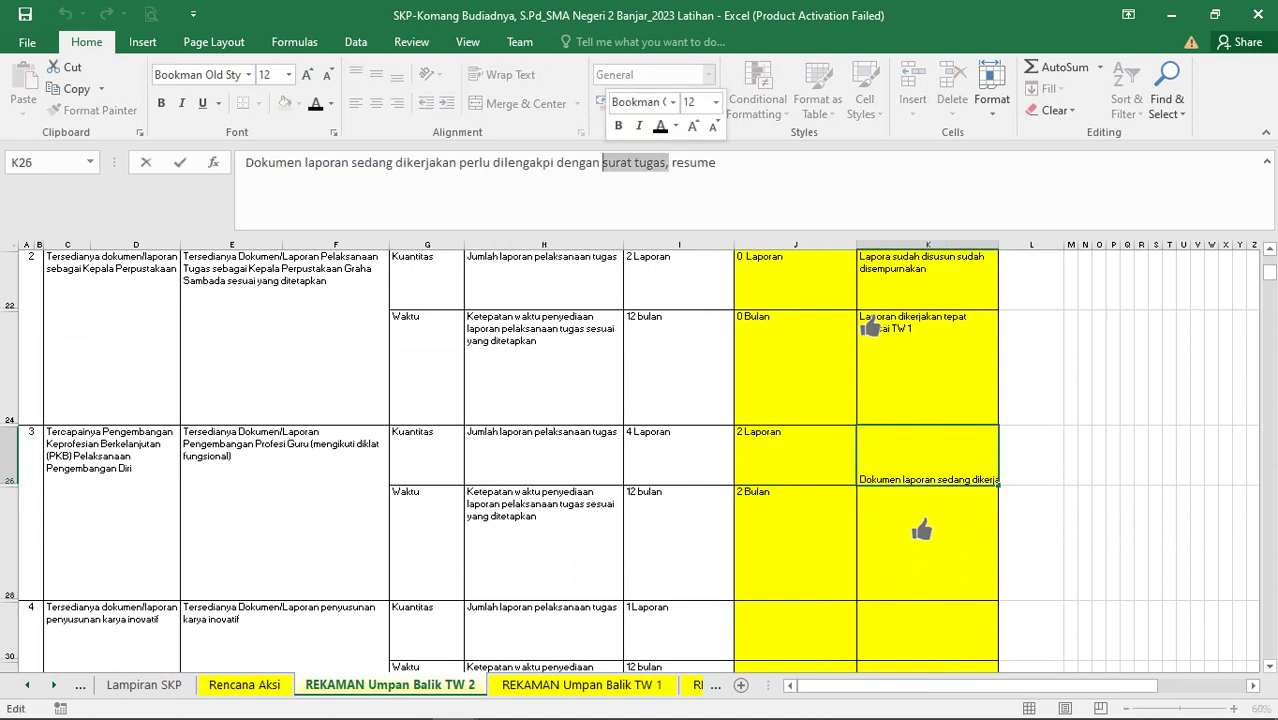
pyautogui.press('BackSpace')
pyautogui.click(921, 530)
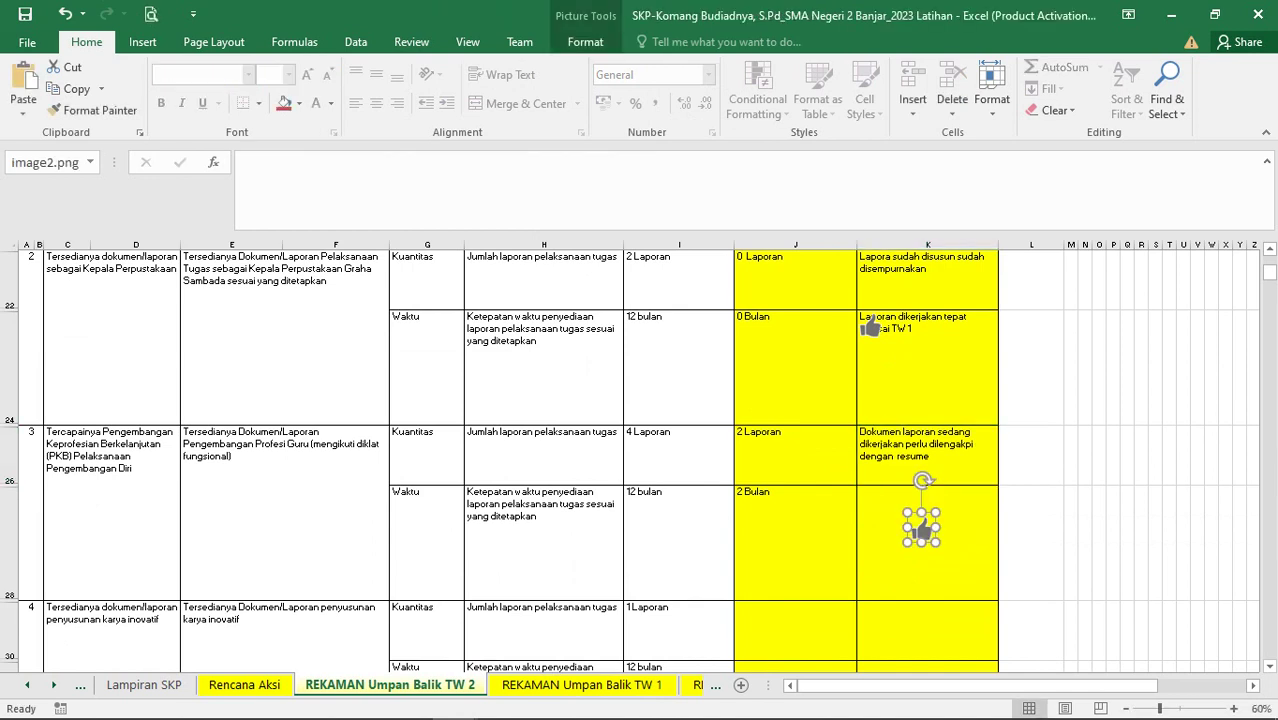
# Move the thumbs-up picture in K24 below item 2's time feedback text
pyautogui.moveTo(871, 328); pyautogui.dragTo(896, 363)
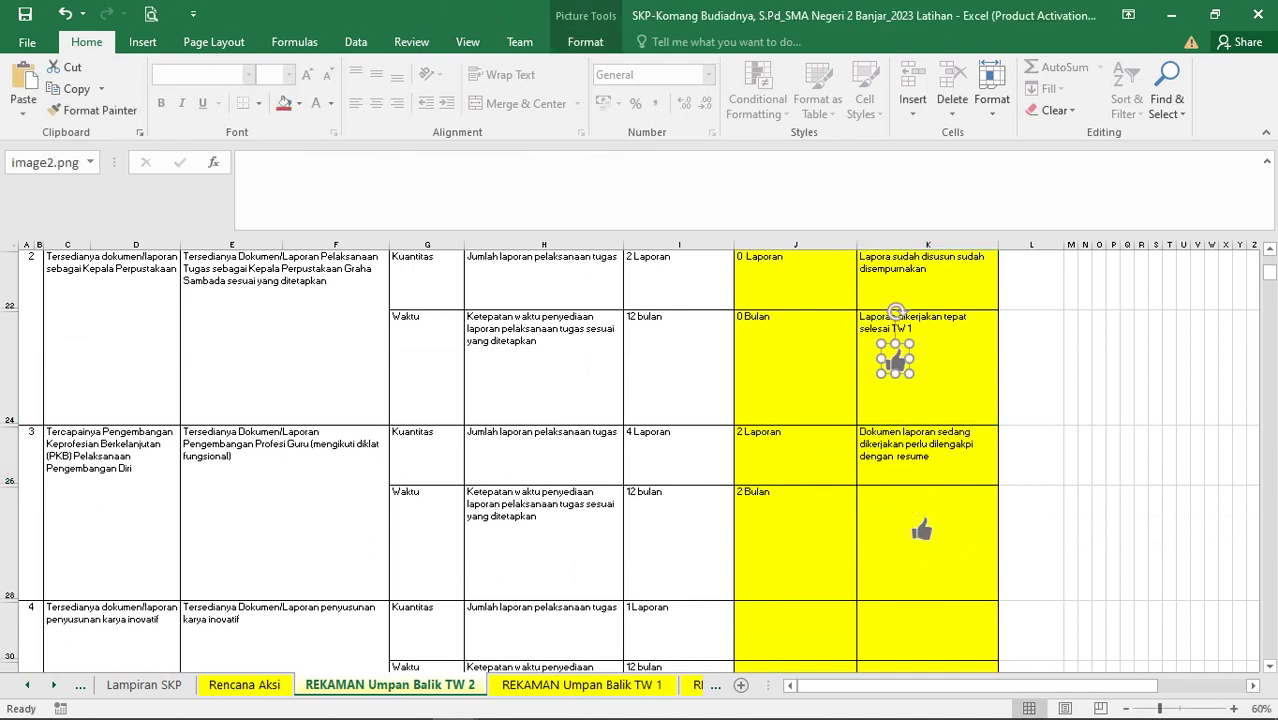
pyautogui.scroll(-2, 896, 363)
pyautogui.scroll(3, 895, 312)
# Check the font effects, including strikethrough, applied to DIATAS EKSPETASI in the work result rating cell A52
pyautogui.scroll(-10, 895, 312)
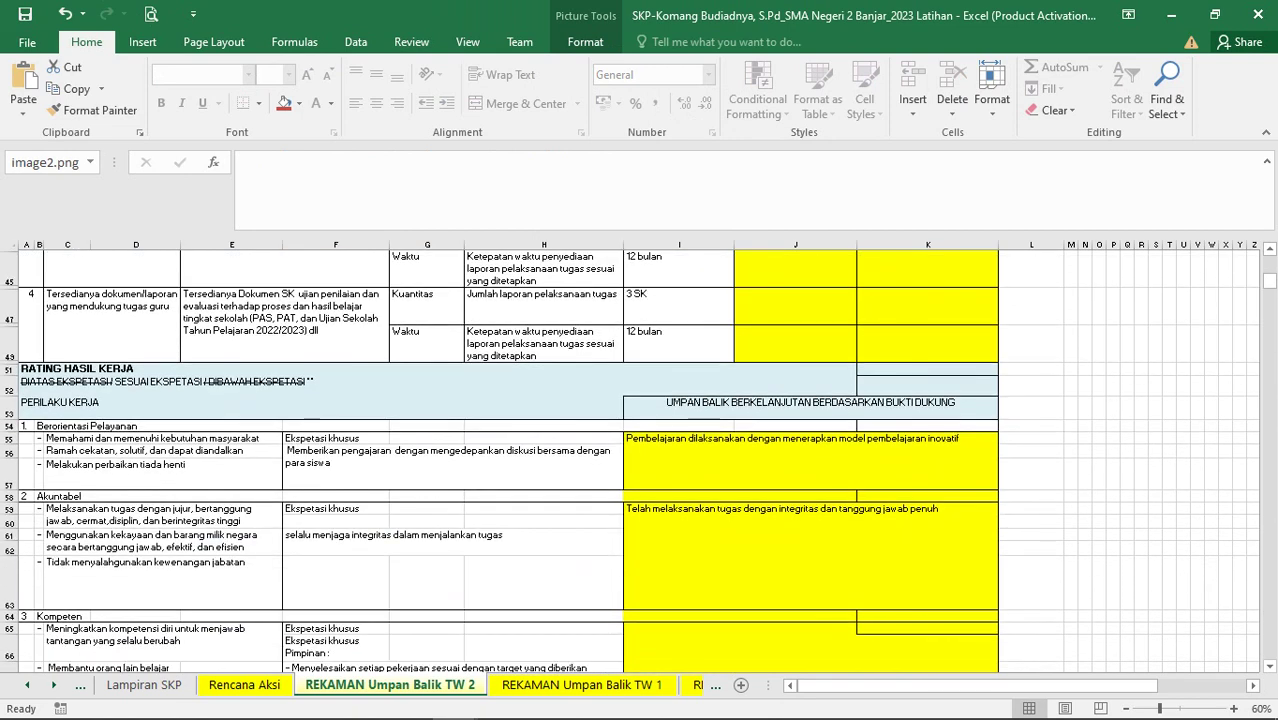
pyautogui.click(160, 385)
pyautogui.click(247, 163)
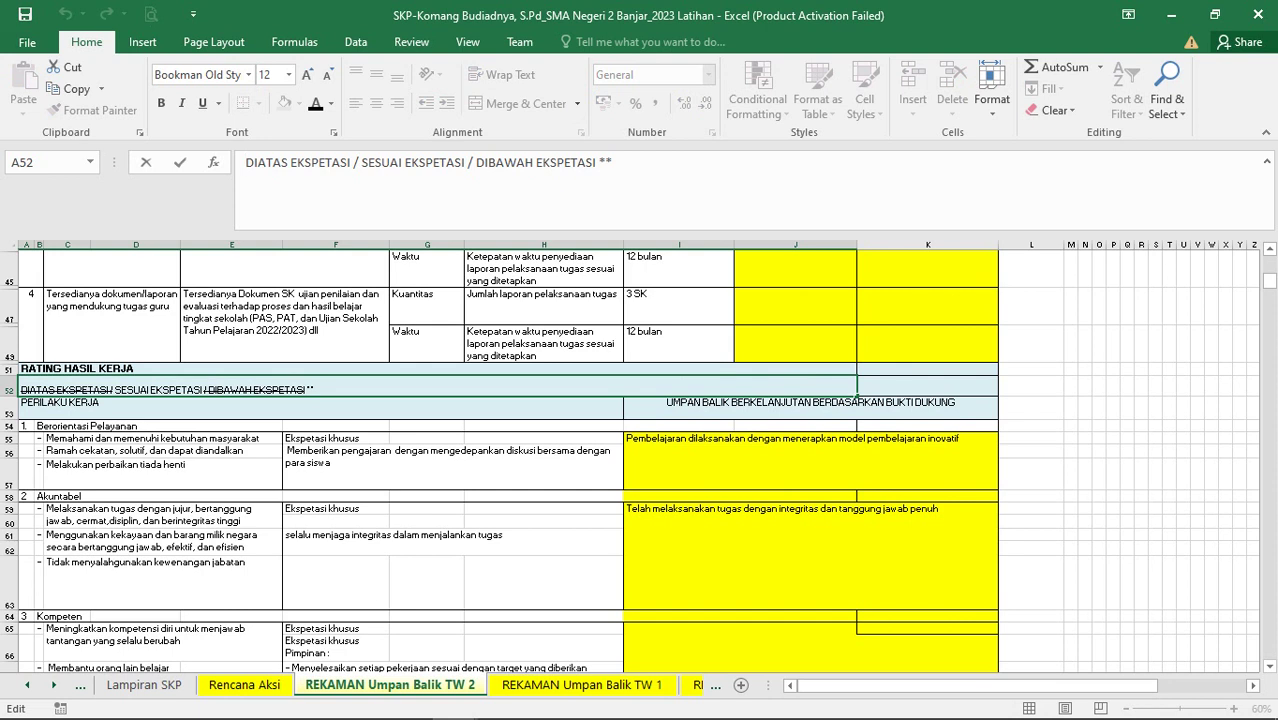
pyautogui.moveTo(350, 162); pyautogui.dragTo(246, 162)
pyautogui.rightClick(252, 166)
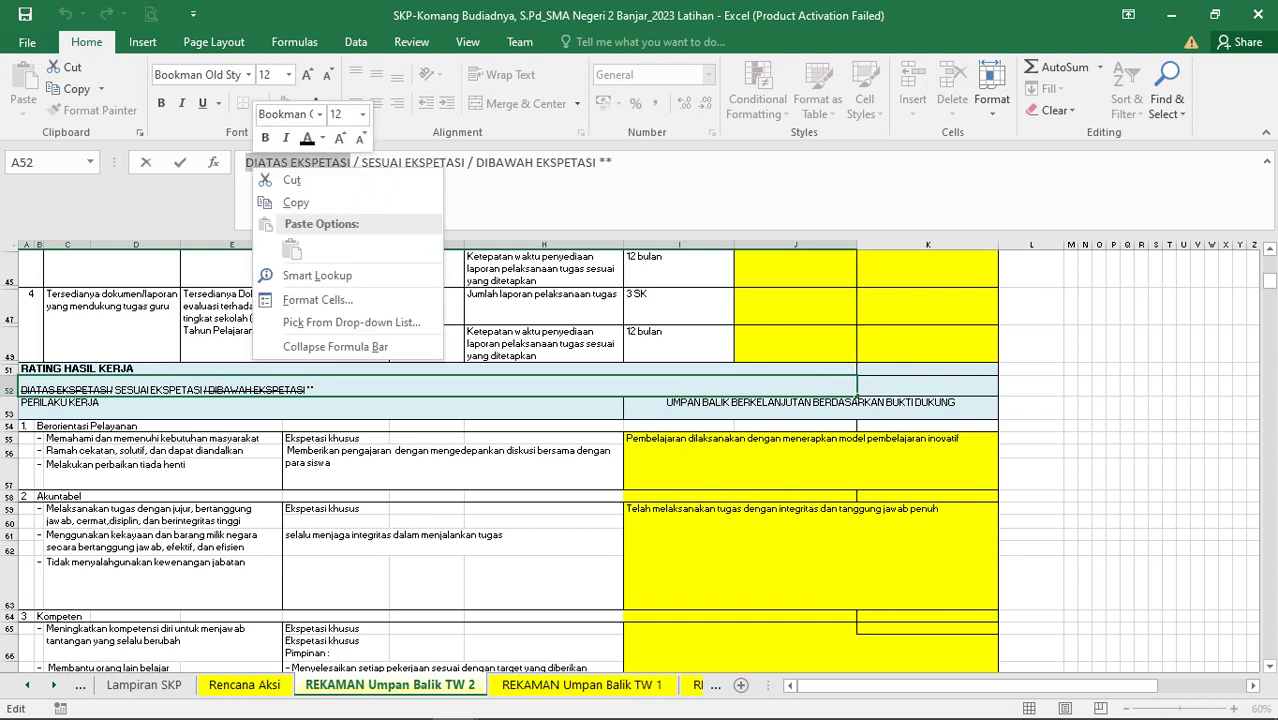
pyautogui.click(317, 299)
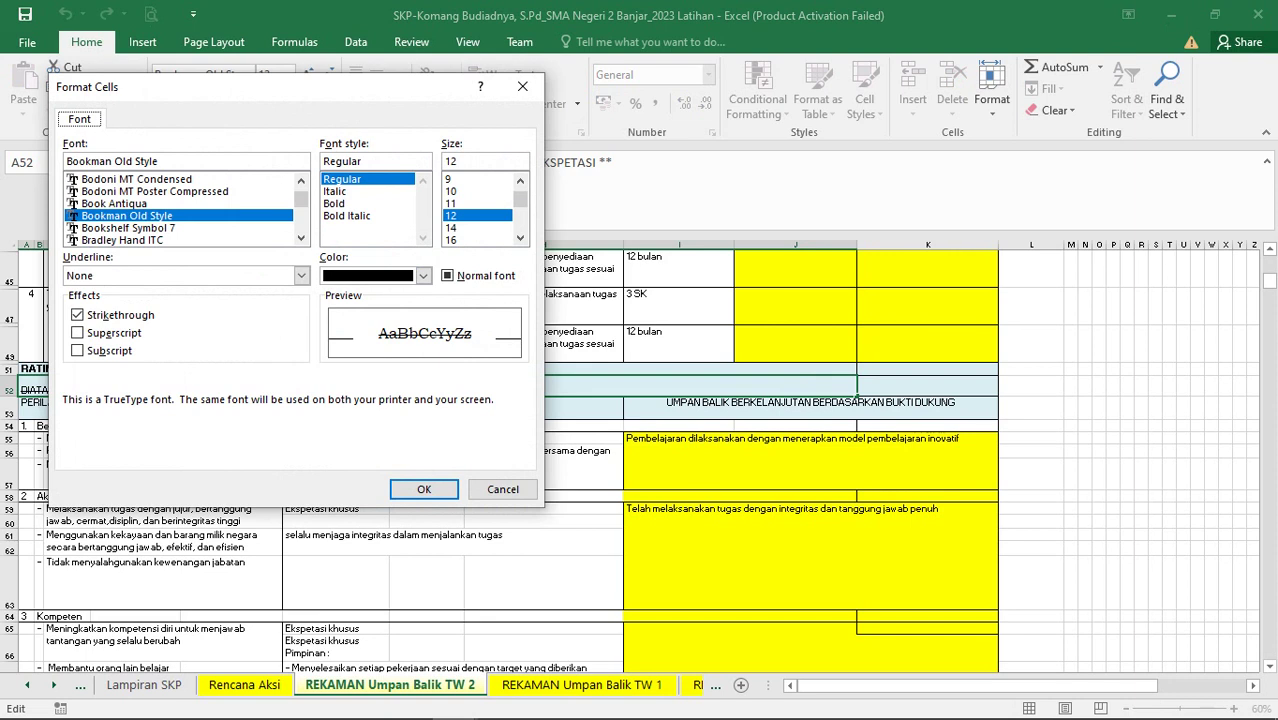
pyautogui.click(424, 489)
pyautogui.click(798, 569)
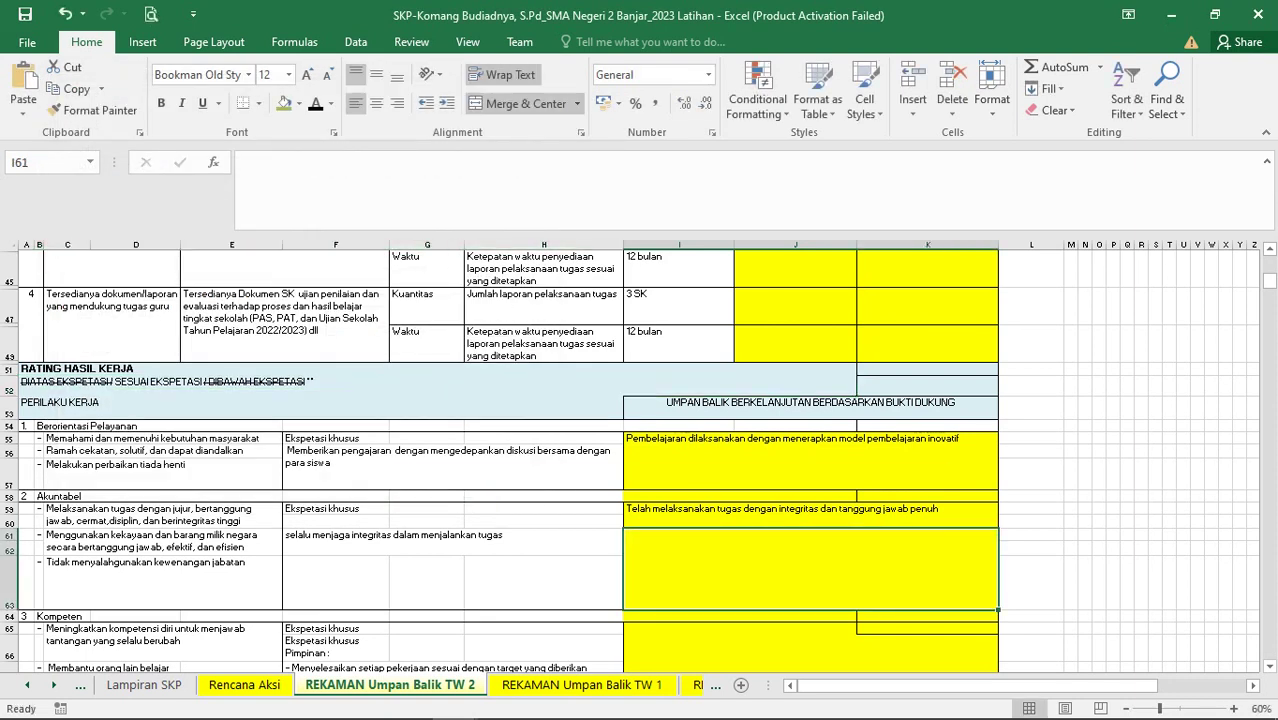
# Replace the Berorientasi Pelayanan feedback in I55 with "Pembelajaran sudah dilaksanakn berfokus pada murid"
pyautogui.click(810, 461)
pyautogui.write('Pem')
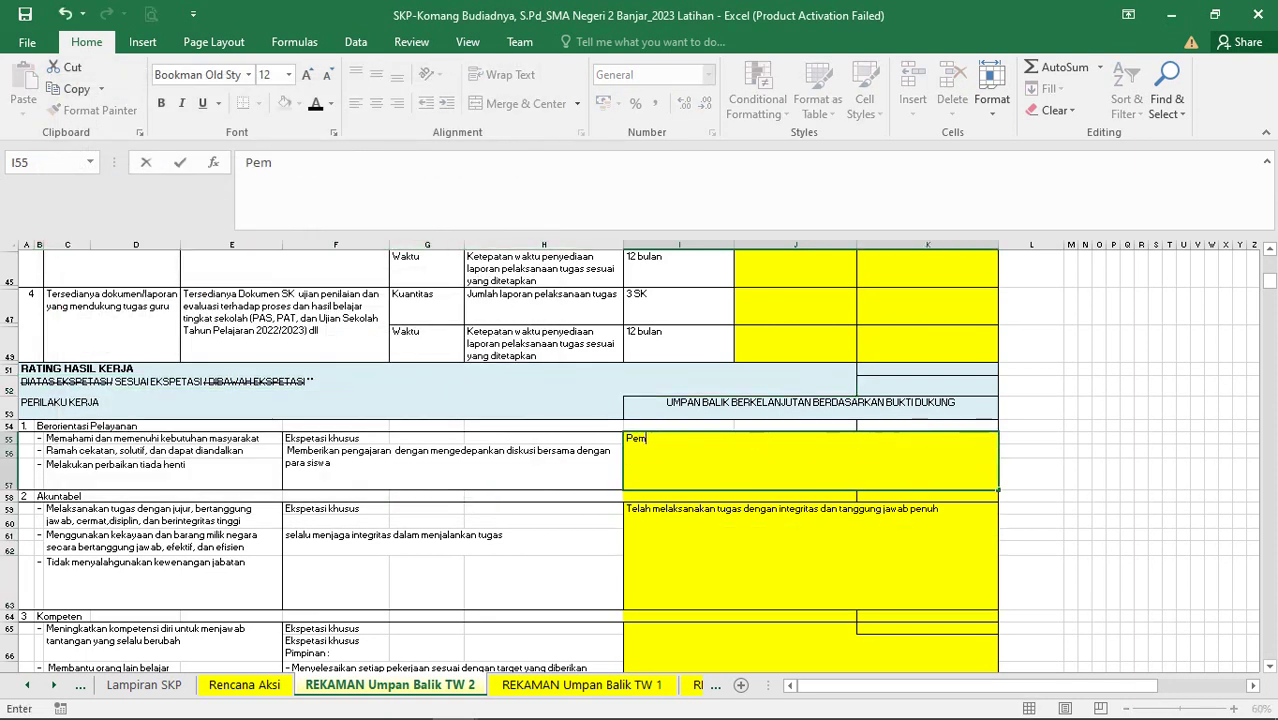
pyautogui.write('belajaran sudah')
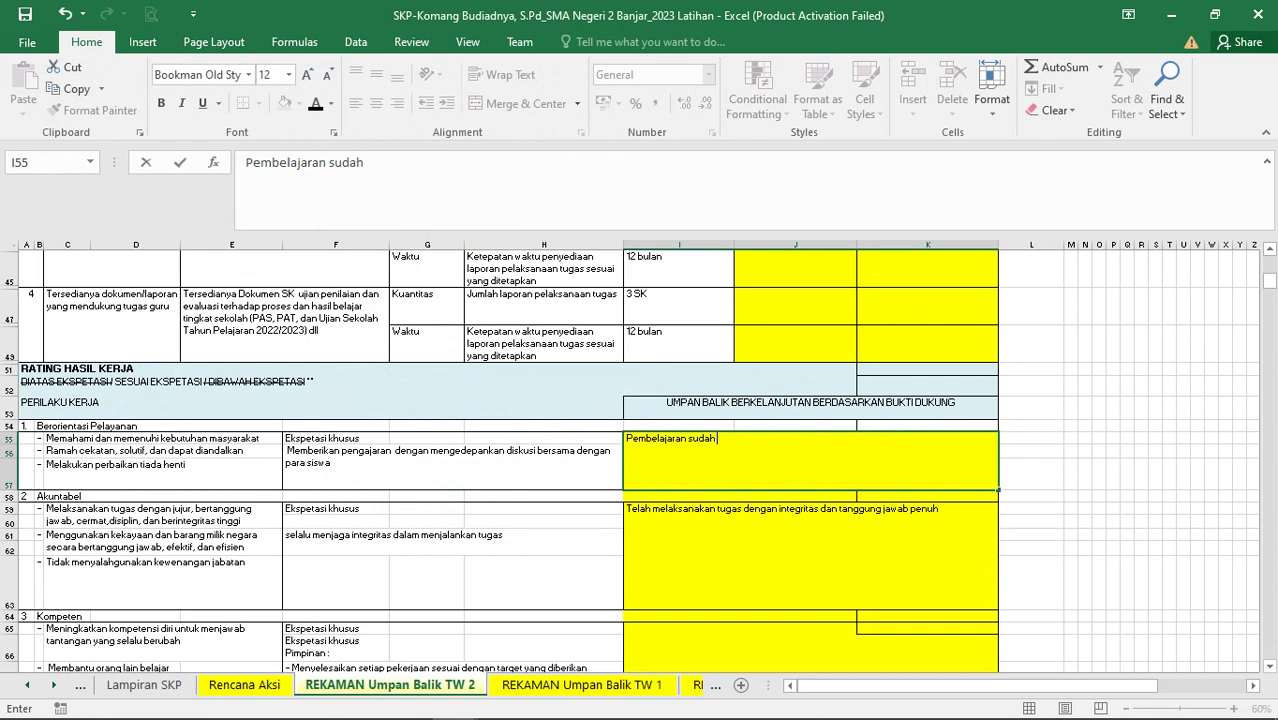
pyautogui.write(' dilaksanakn berfokus pada')
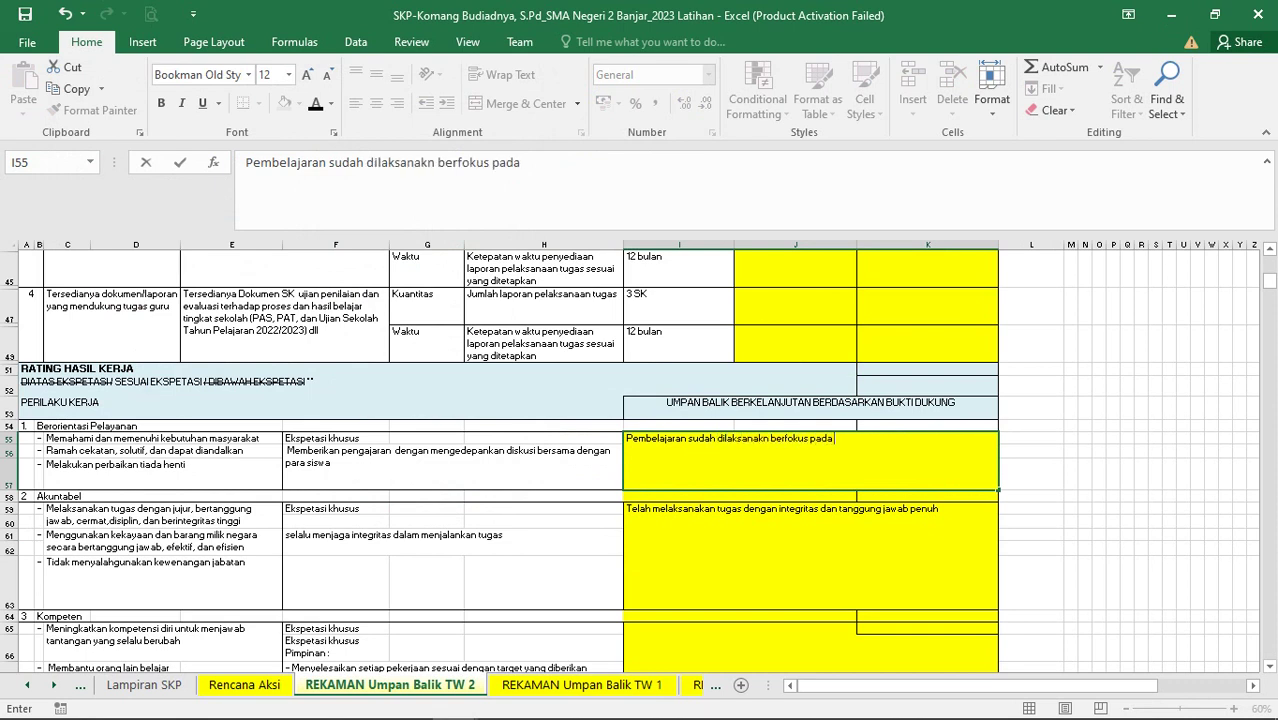
pyautogui.write(' murd')
pyautogui.press('BackSpace')
pyautogui.press('BackSpace')
pyautogui.write('rid')
pyautogui.press('Return')
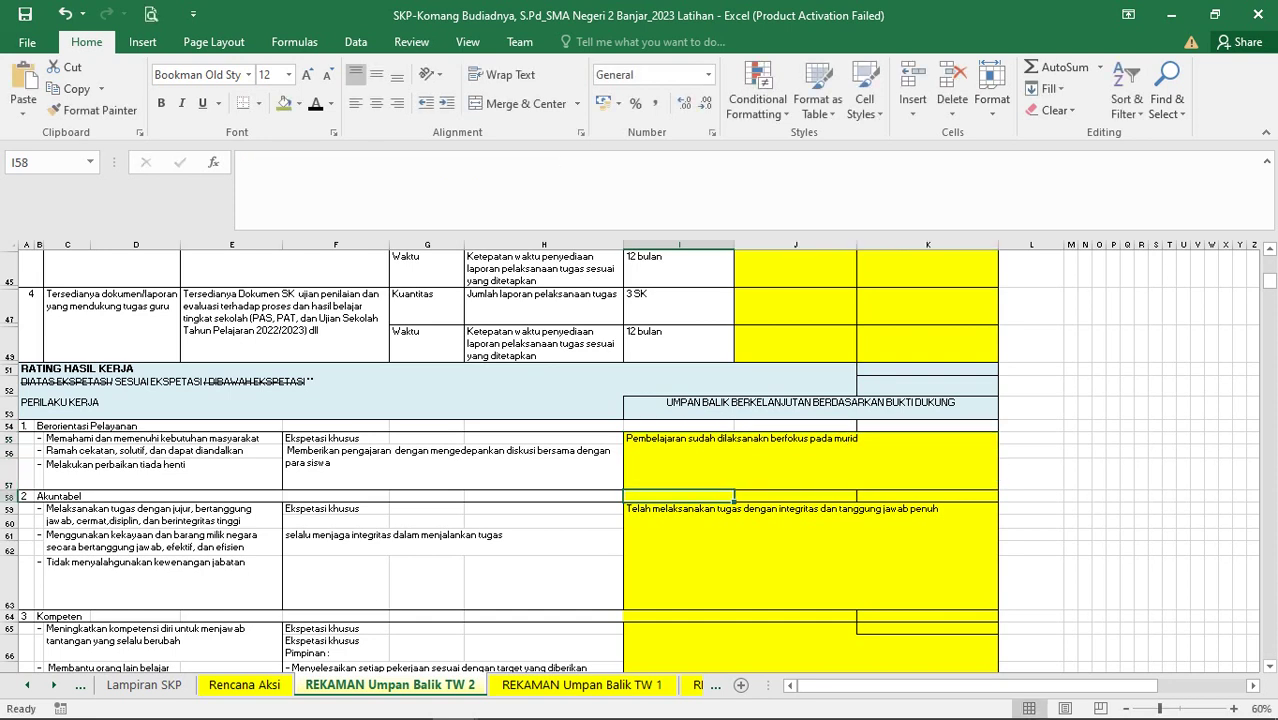
# Replace the Akuntabel feedback in I59 with "Tugas dilaksanakan dengan tanggung jawab"
pyautogui.press('Down')
pyautogui.press('BackSpace')
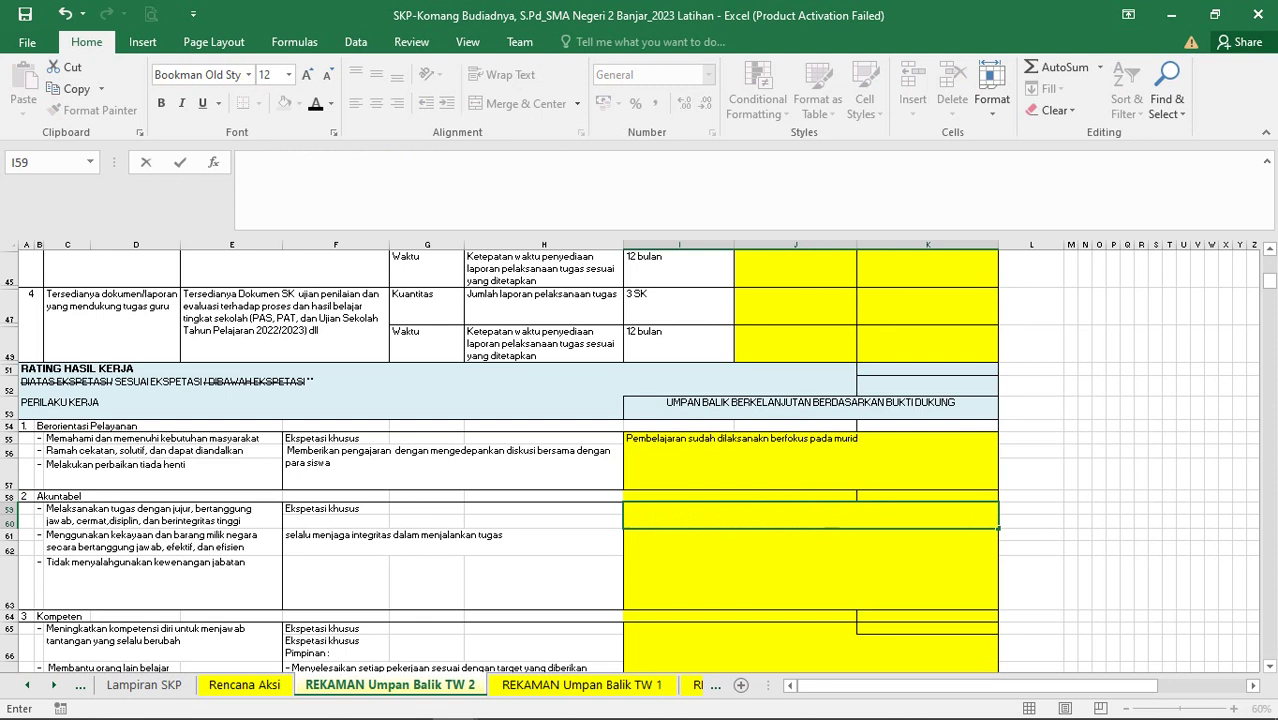
pyautogui.write('Tugas dilaksan')
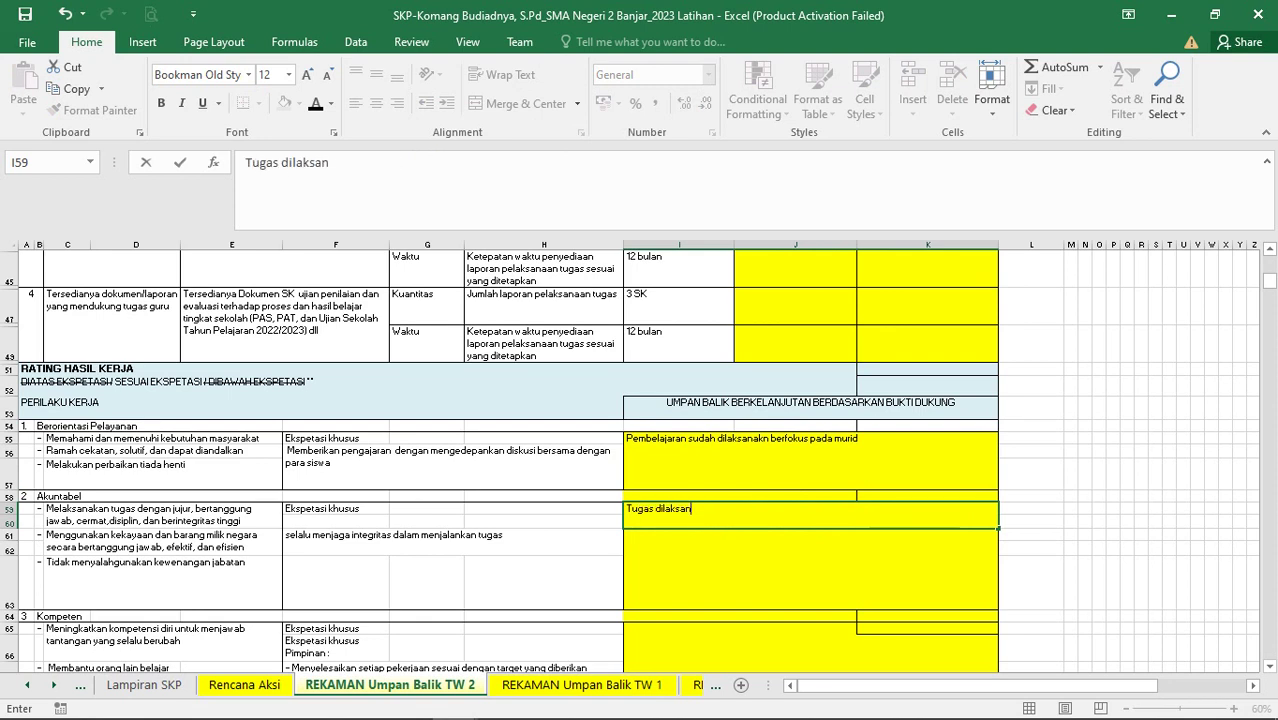
pyautogui.write('akan dengan tangg')
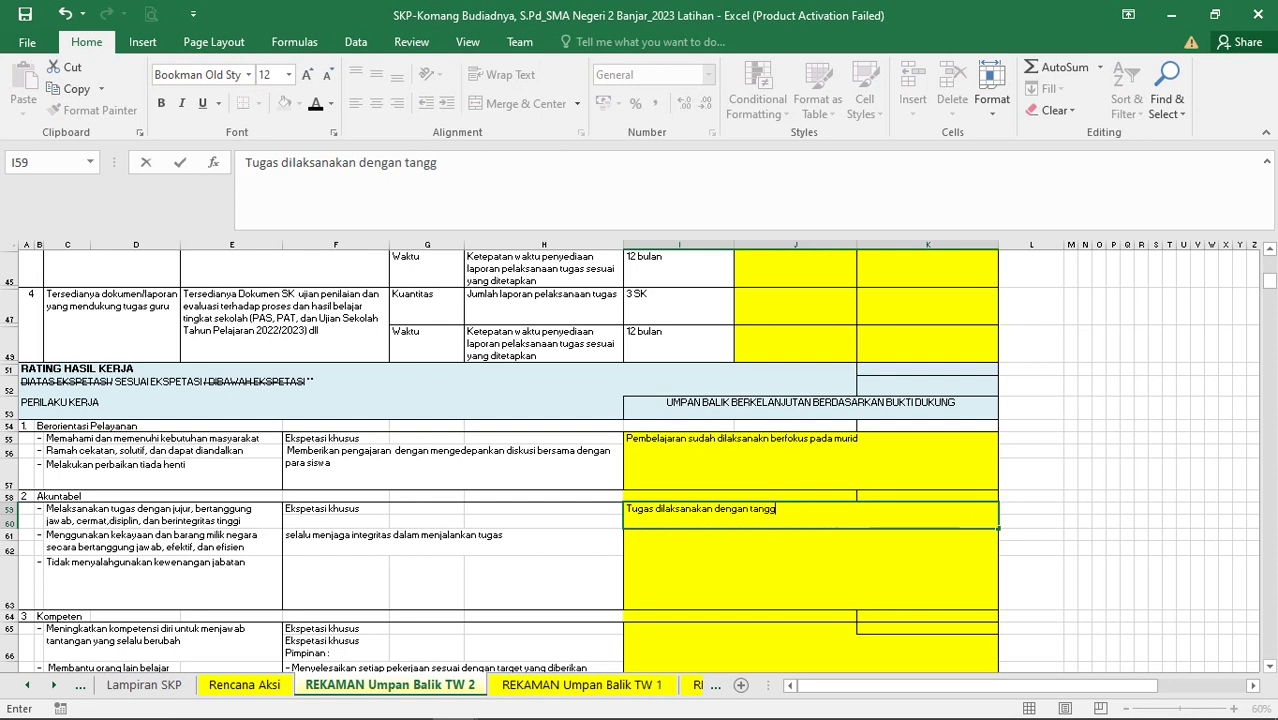
pyautogui.write('ung jawab')
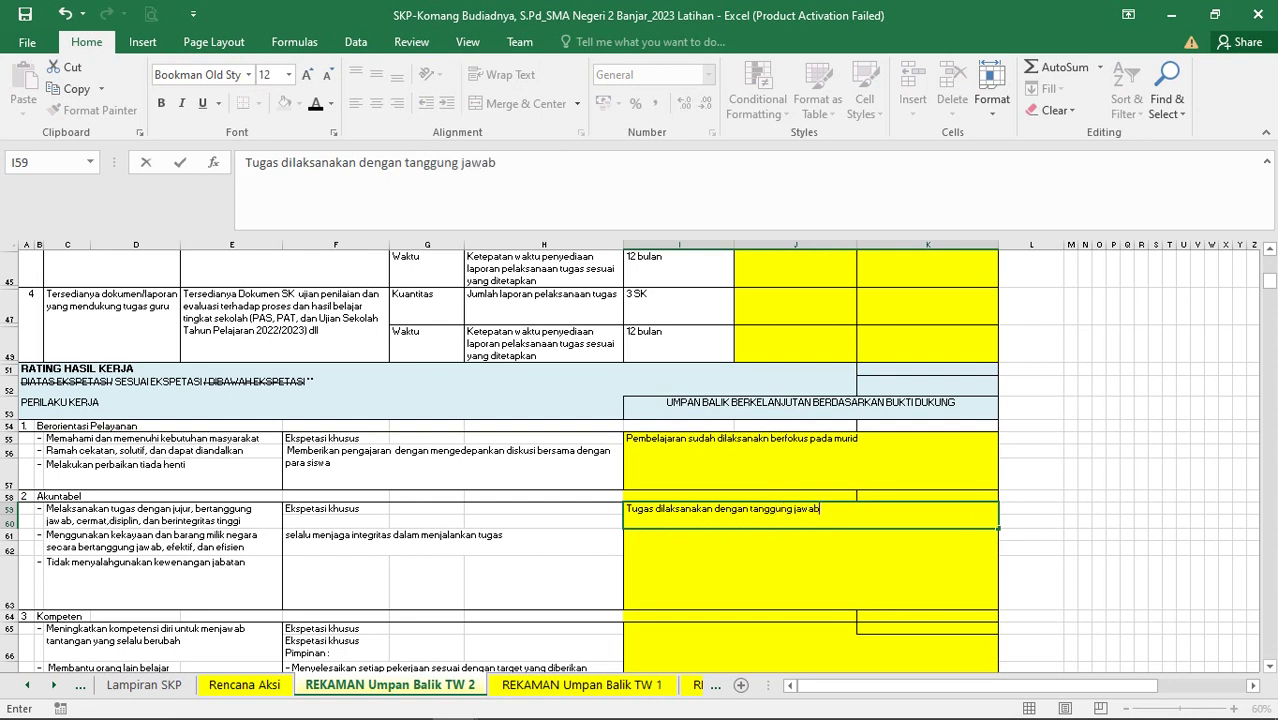
pyautogui.press('Return')
# Check the strikethrough font effect on the work behaviour rating in A94 and look at the performance predicate line in A96
pyautogui.scroll(-2, 637, 461)
pyautogui.click(336, 522)
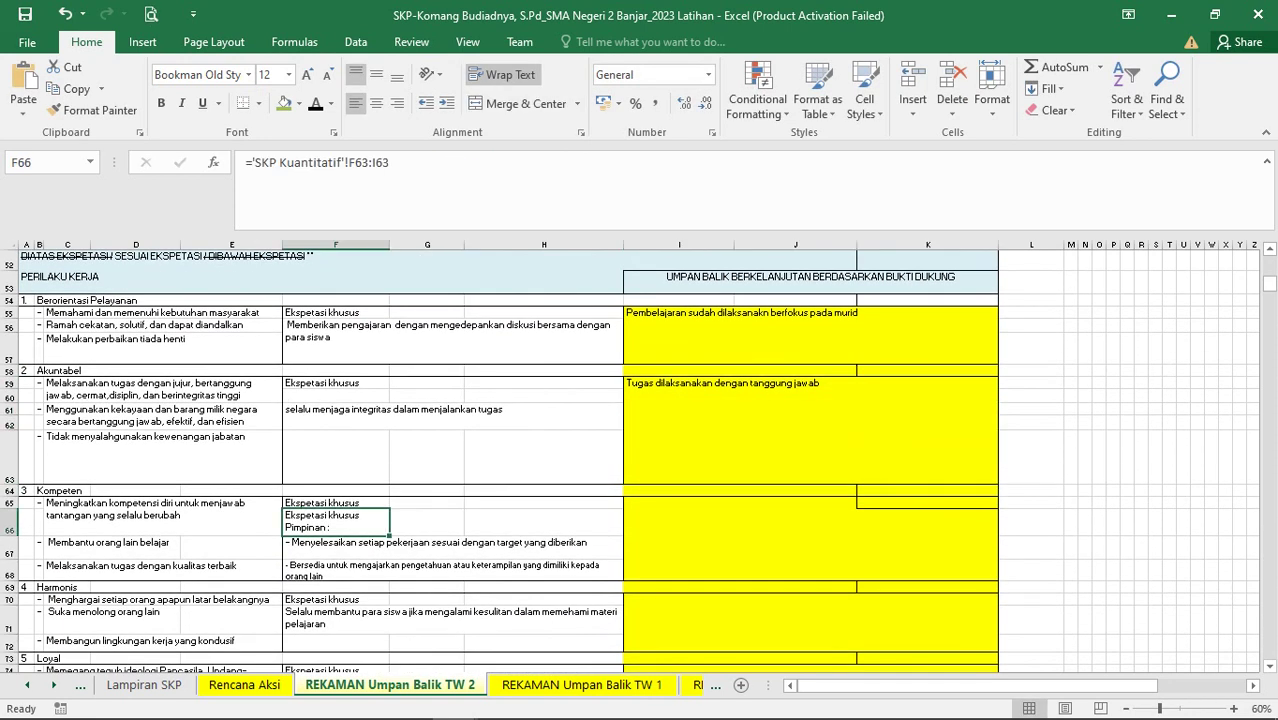
pyautogui.click(740, 522)
pyautogui.scroll(-10, 740, 522)
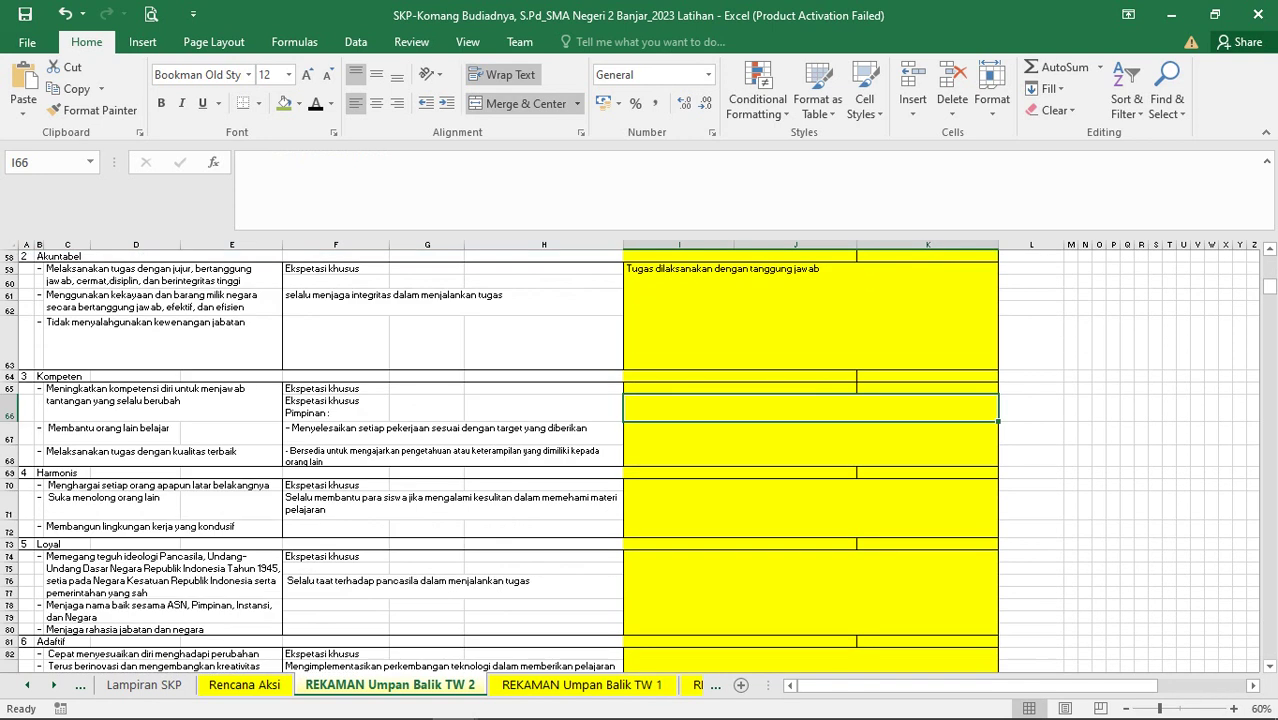
pyautogui.scroll(-4, 640, 460)
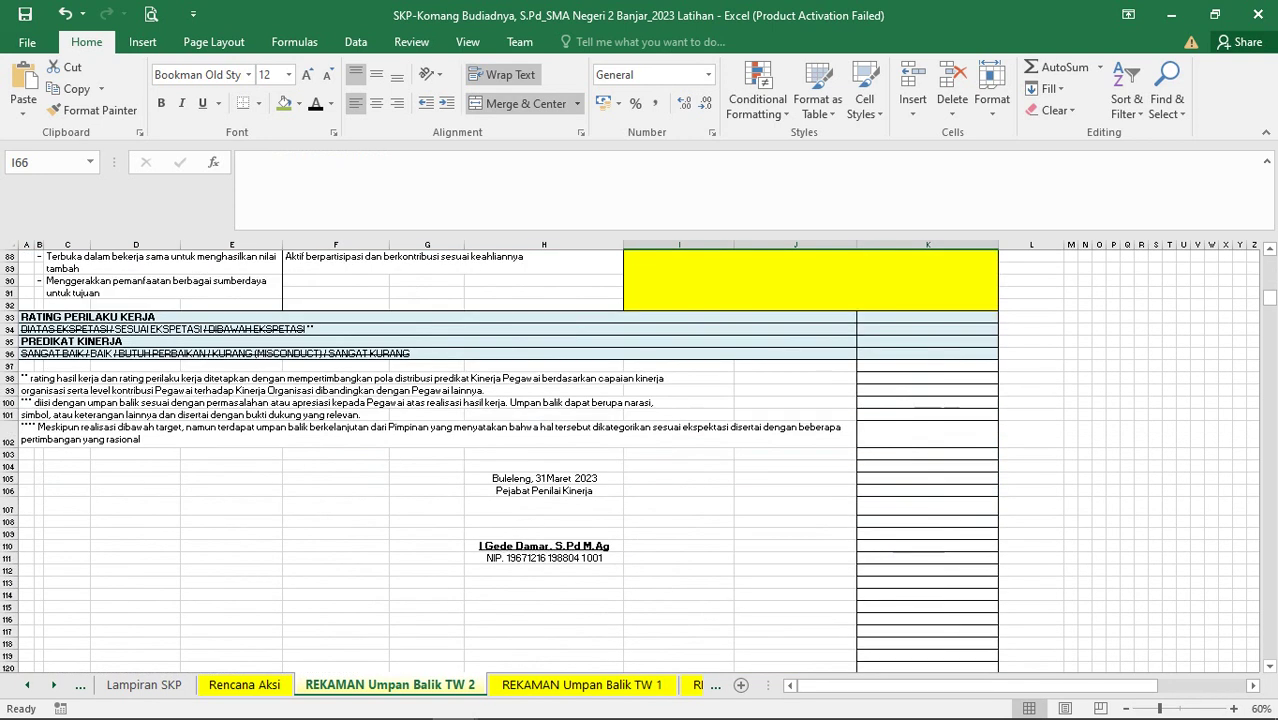
pyautogui.scroll(2, 640, 460)
pyautogui.click(48, 366)
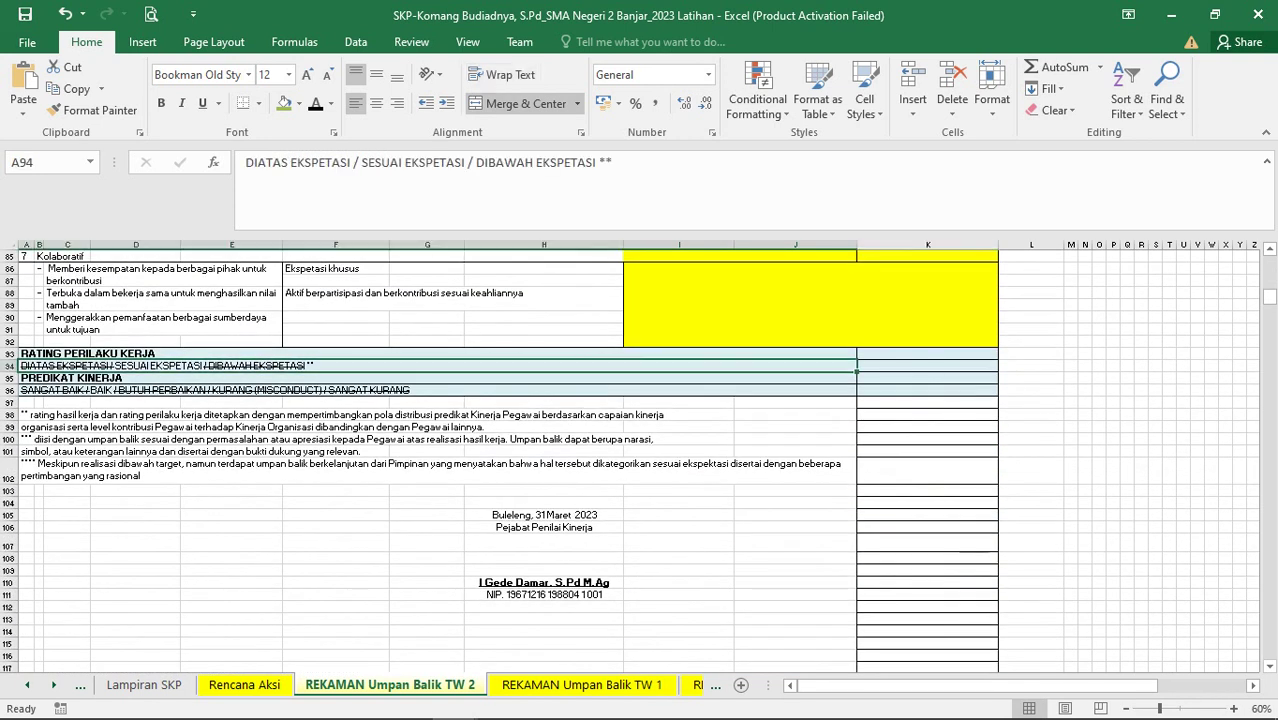
pyautogui.rightClick(48, 366)
pyautogui.press('Escape')
pyautogui.moveTo(246, 162); pyautogui.dragTo(596, 162)
pyautogui.rightClick(594, 162)
pyautogui.click(656, 293)
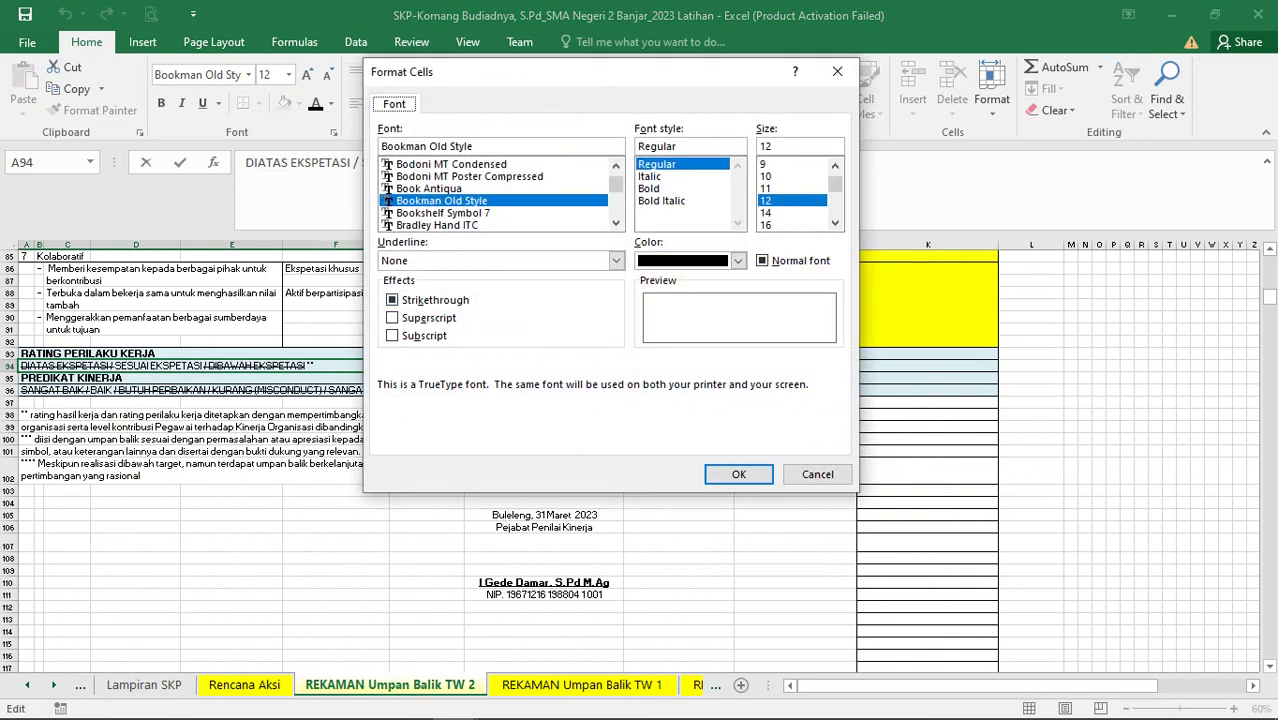
pyautogui.click(393, 300)
pyautogui.click(393, 300)
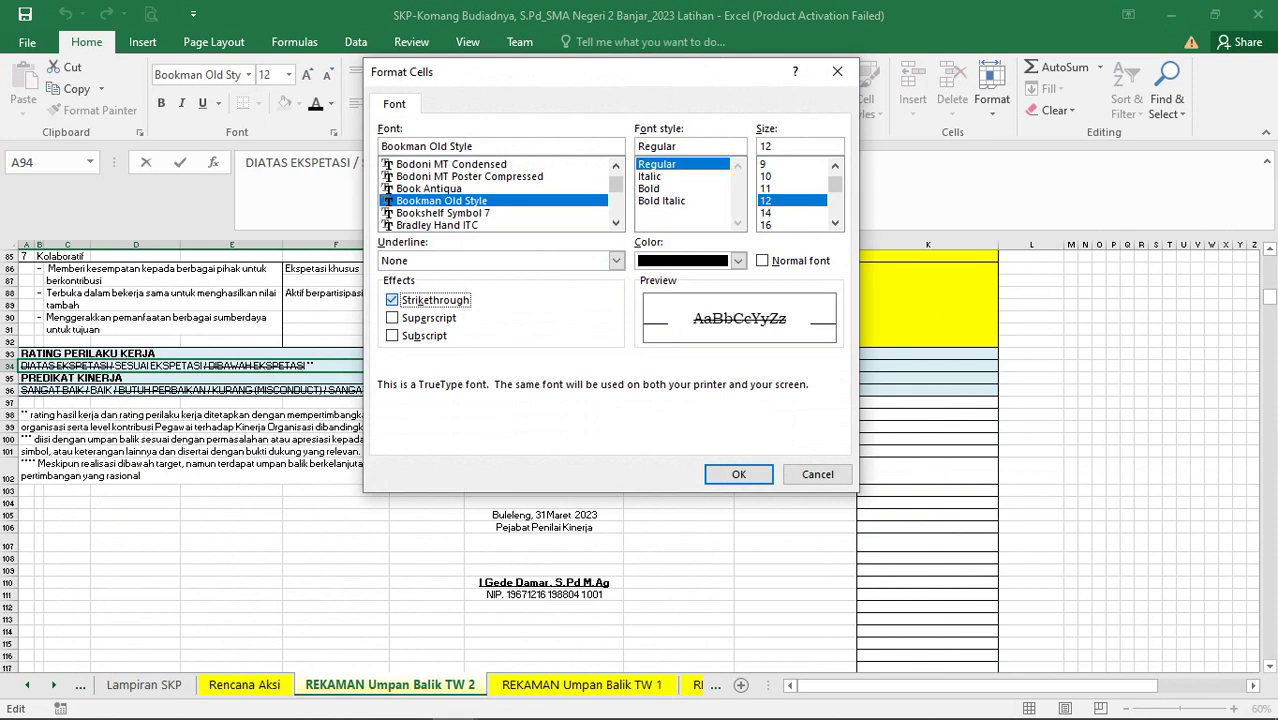
pyautogui.click(393, 300)
pyautogui.click(739, 474)
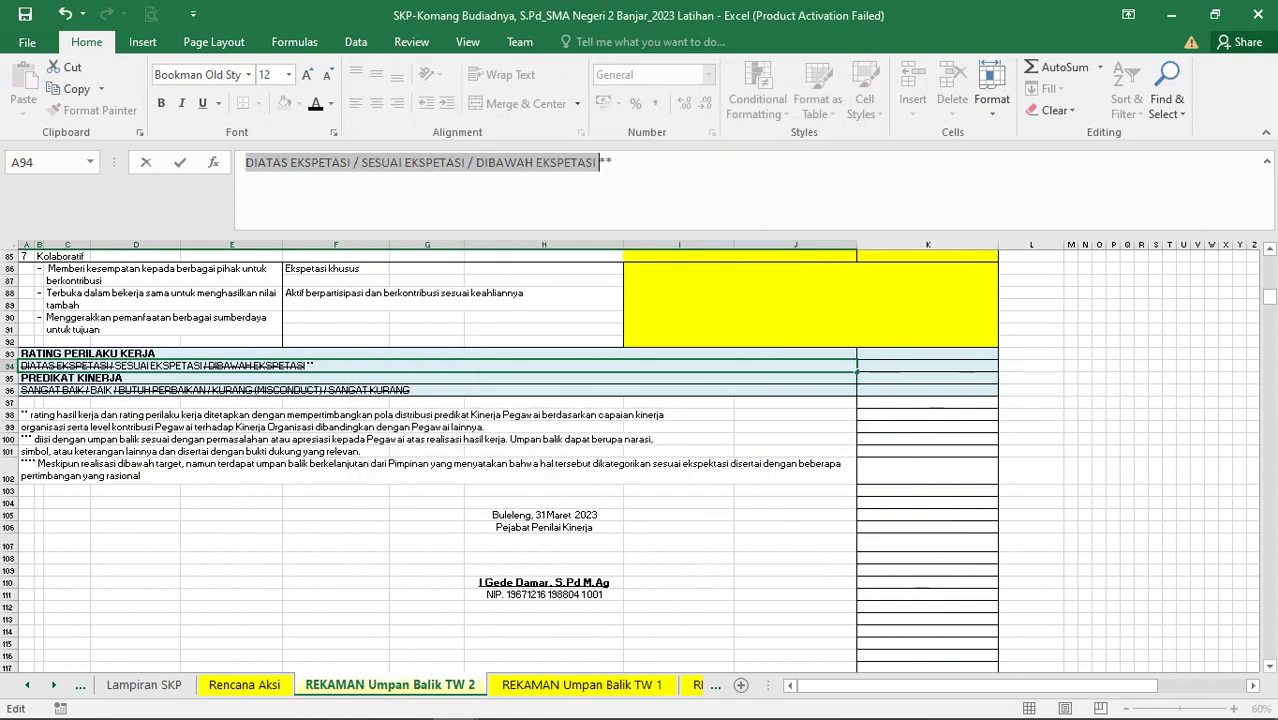
pyautogui.click(231, 403)
pyautogui.click(231, 390)
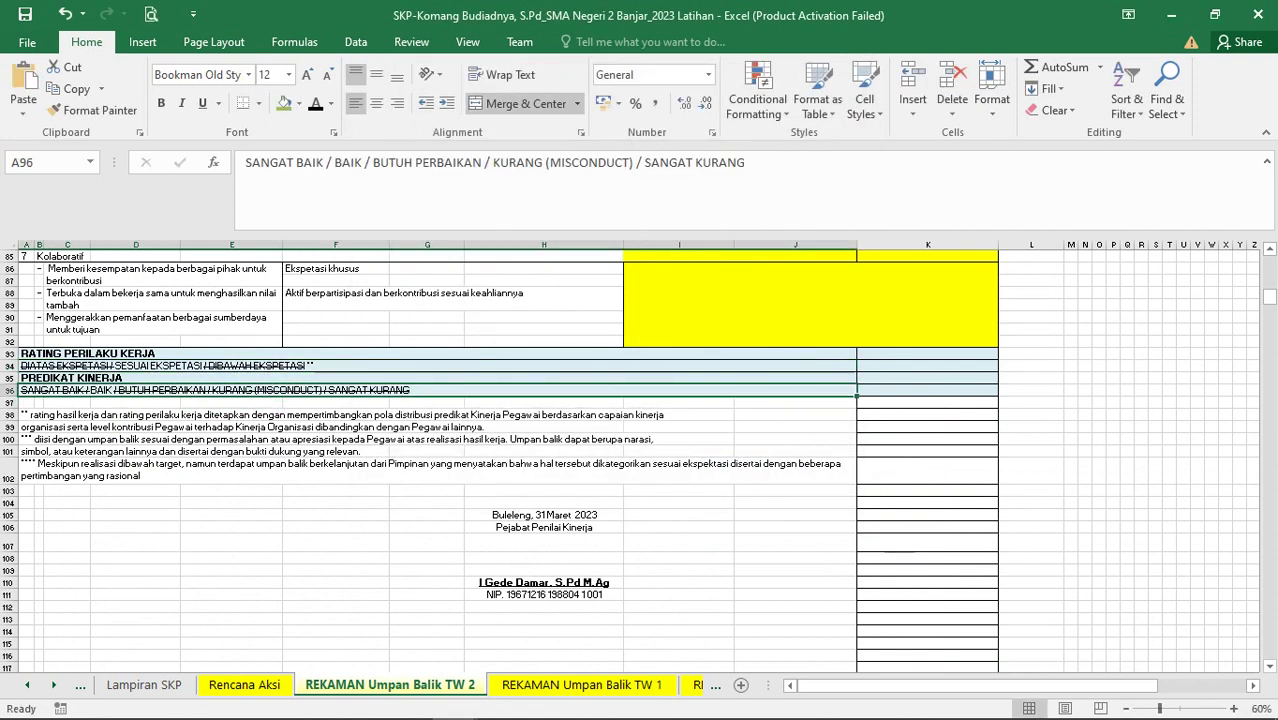
pyautogui.click(231, 366)
# Copy the date 30 Juni 2023 from H72 of the REKAMAN UMPAN BALIK DAN EVALUASI KINERJA workbook over the sign-off date in H105 of the SKP workbook
pyautogui.click(544, 515)
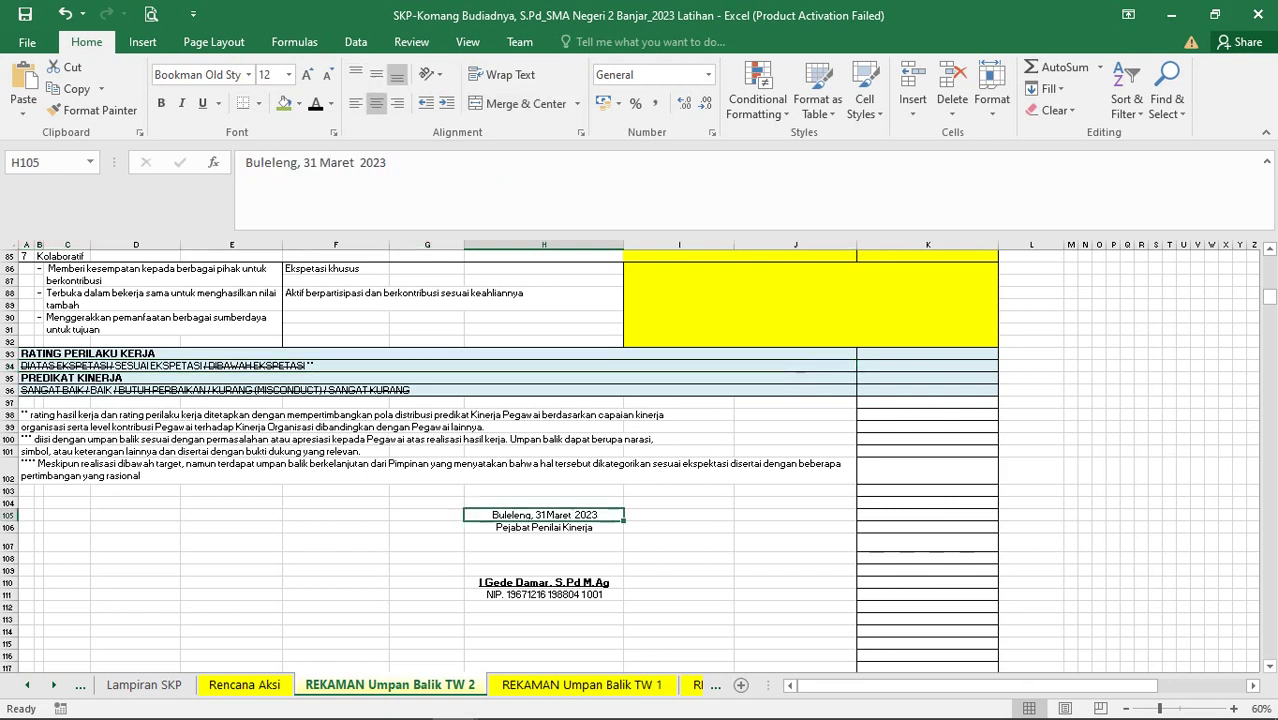
pyautogui.moveTo(410, 712)
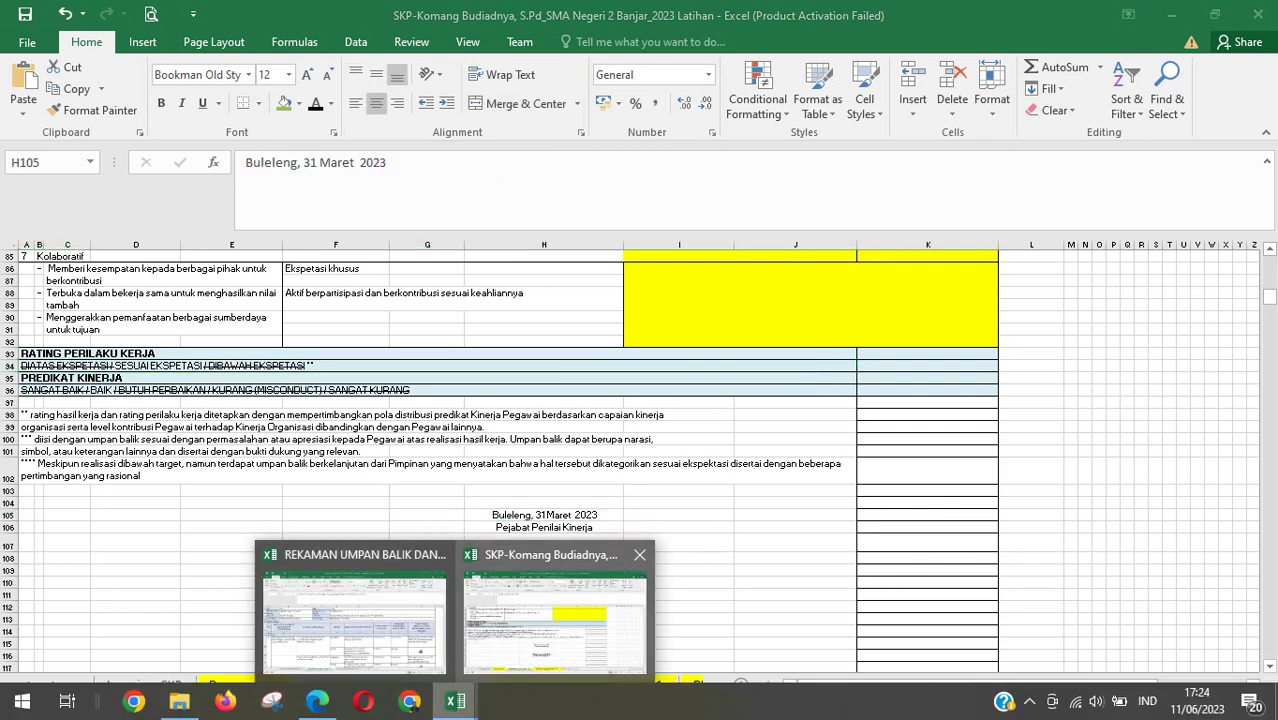
pyautogui.click(358, 600)
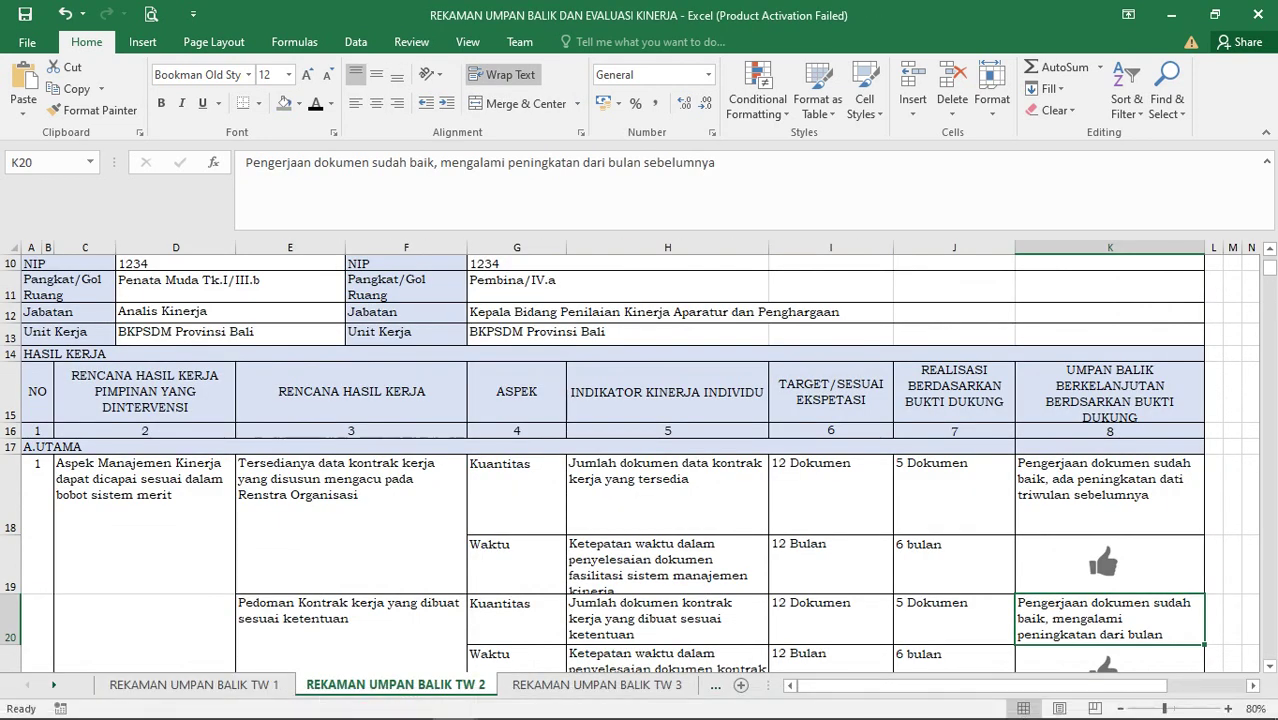
pyautogui.scroll(-20, 640, 460)
pyautogui.click(667, 295)
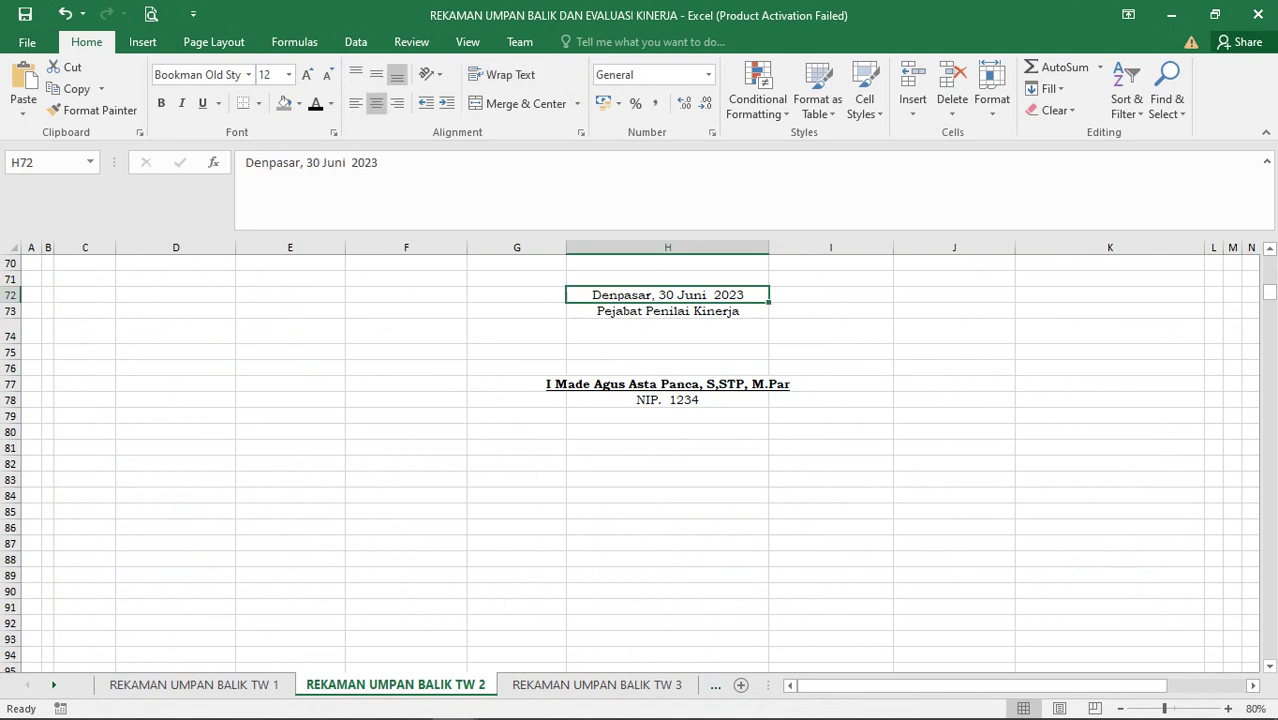
pyautogui.moveTo(379, 163); pyautogui.dragTo(306, 163)
pyautogui.hotkey('ctrl', 'c')
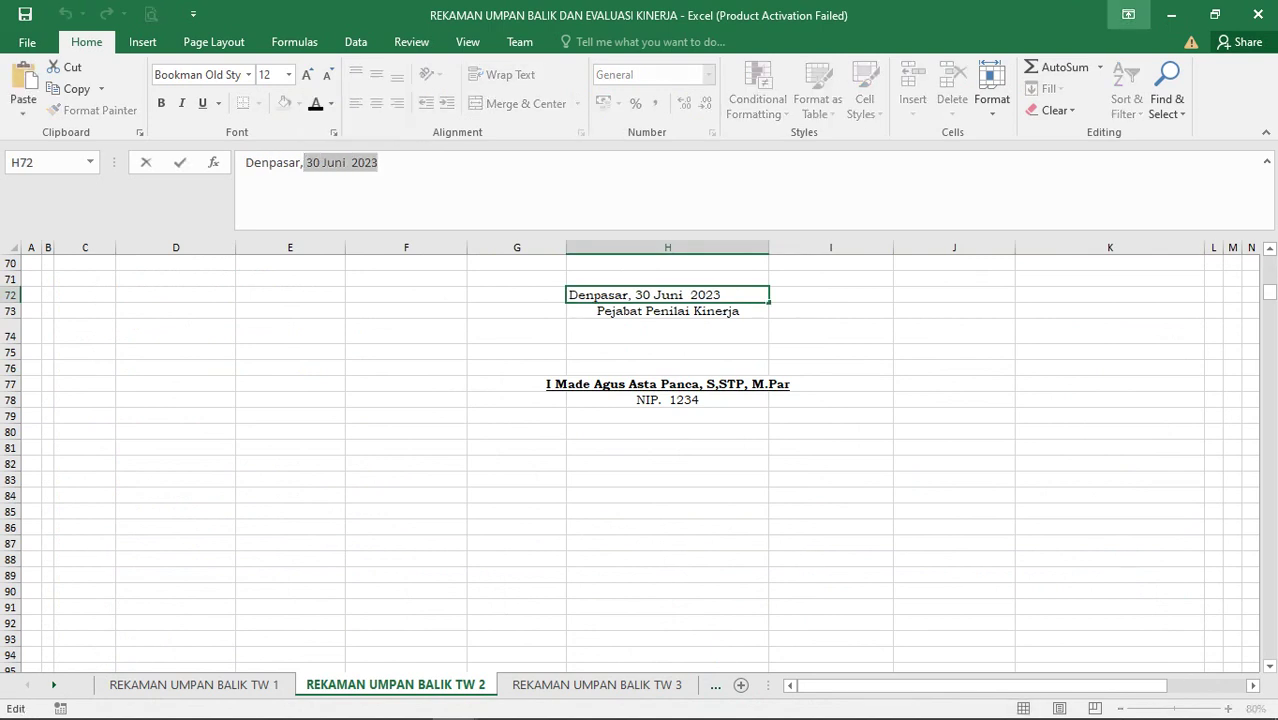
pyautogui.click(1171, 15)
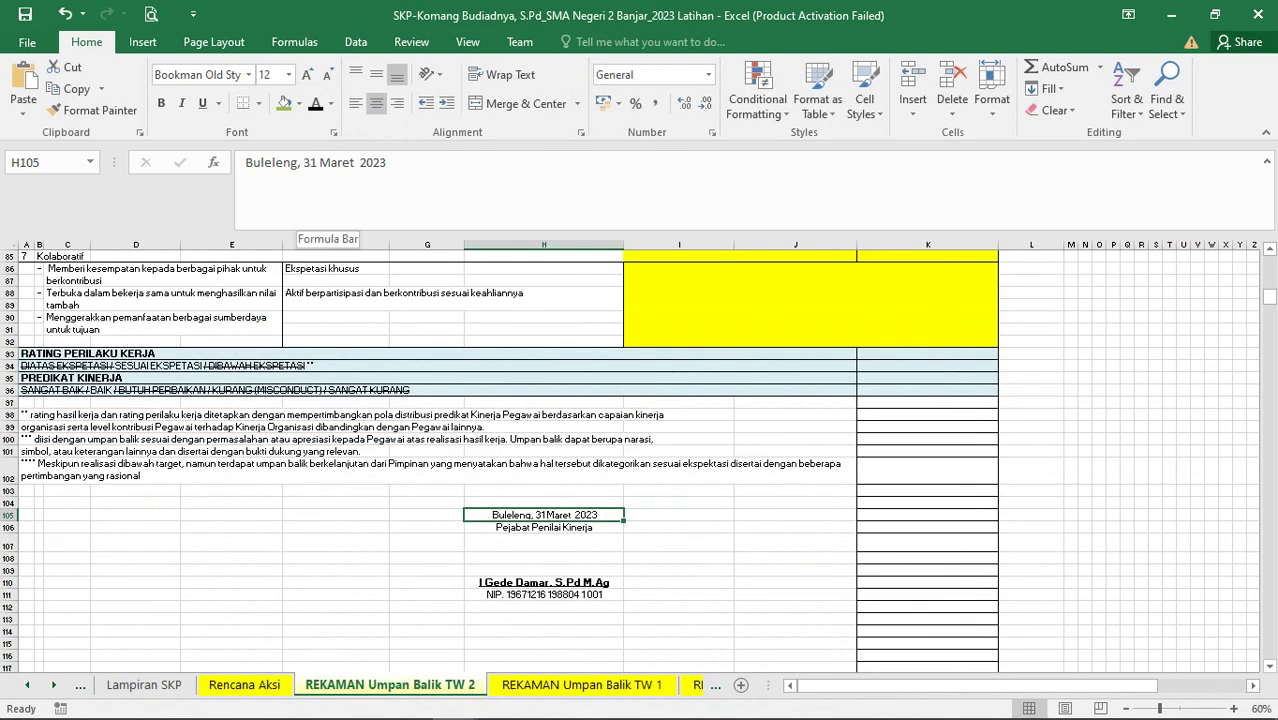
pyautogui.moveTo(304, 163); pyautogui.dragTo(387, 163)
pyautogui.hotkey('ctrl', 'v')
pyautogui.click(679, 607)
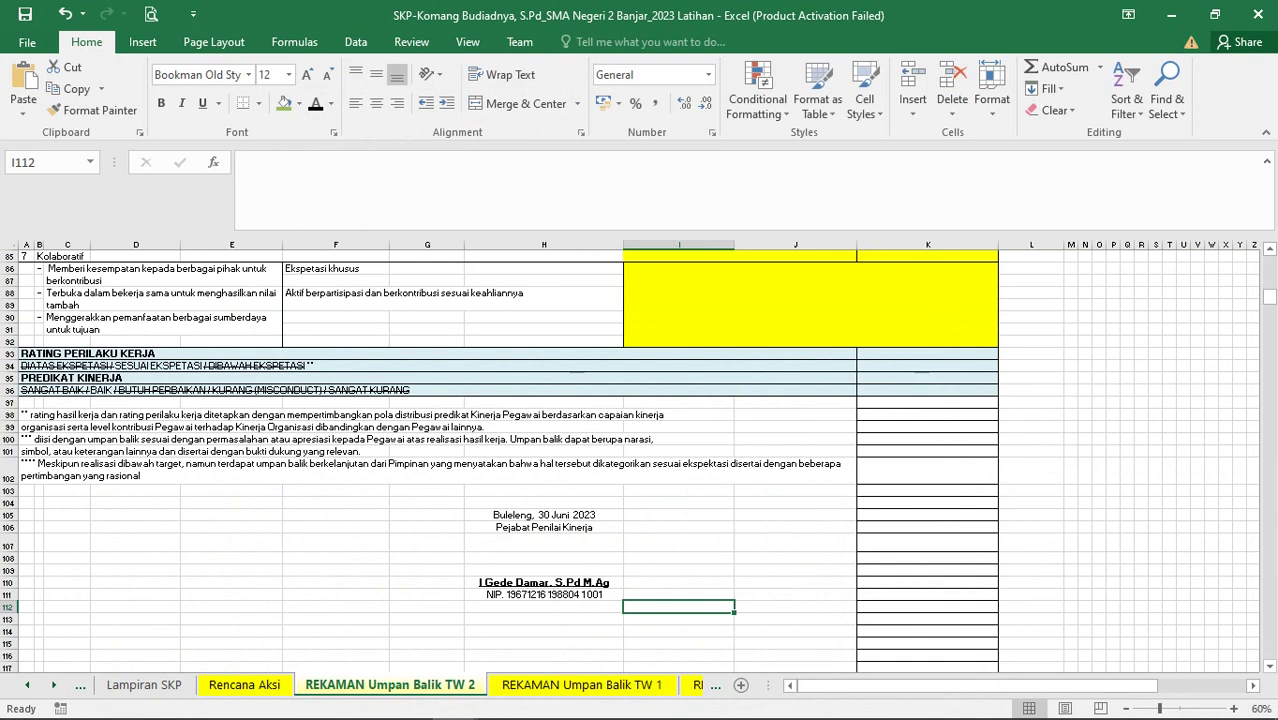
# Open the REKAMAN Umpan Balik sheet of the SKP workbook
pyautogui.scroll(4, 629, 460)
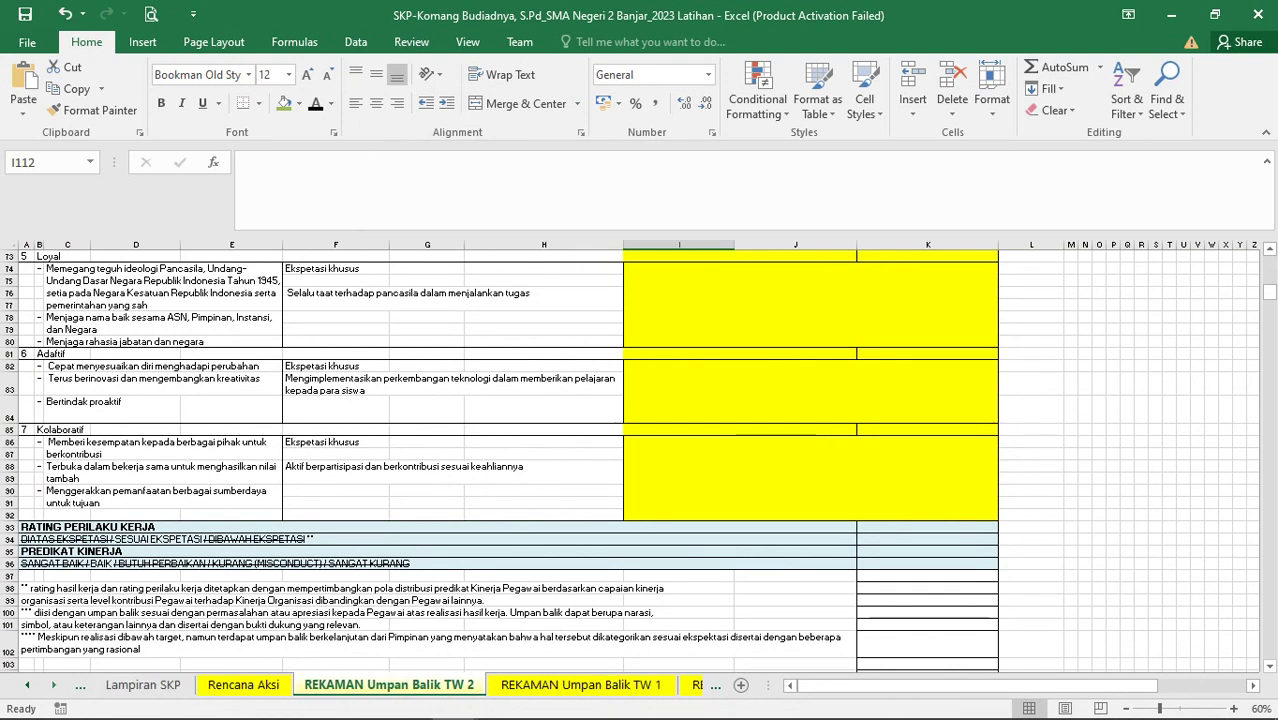
pyautogui.click(54, 685)
pyautogui.click(402, 685)
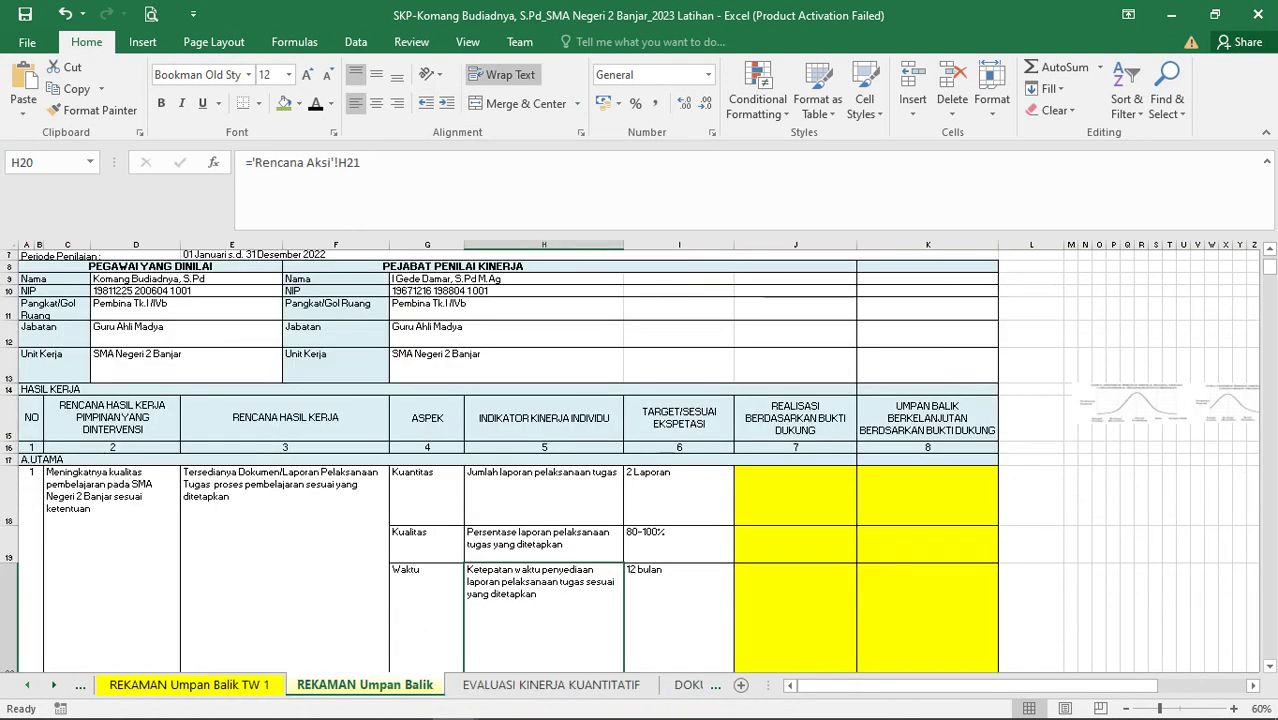
# Switch to the REKAMAN UMPAN BALIK DAN EVALUASI KINERJA workbook and examine the sample realizations and feedback wording in its Bahasa REKAMAN Umpan Balik sheet
pyautogui.moveTo(455, 701)
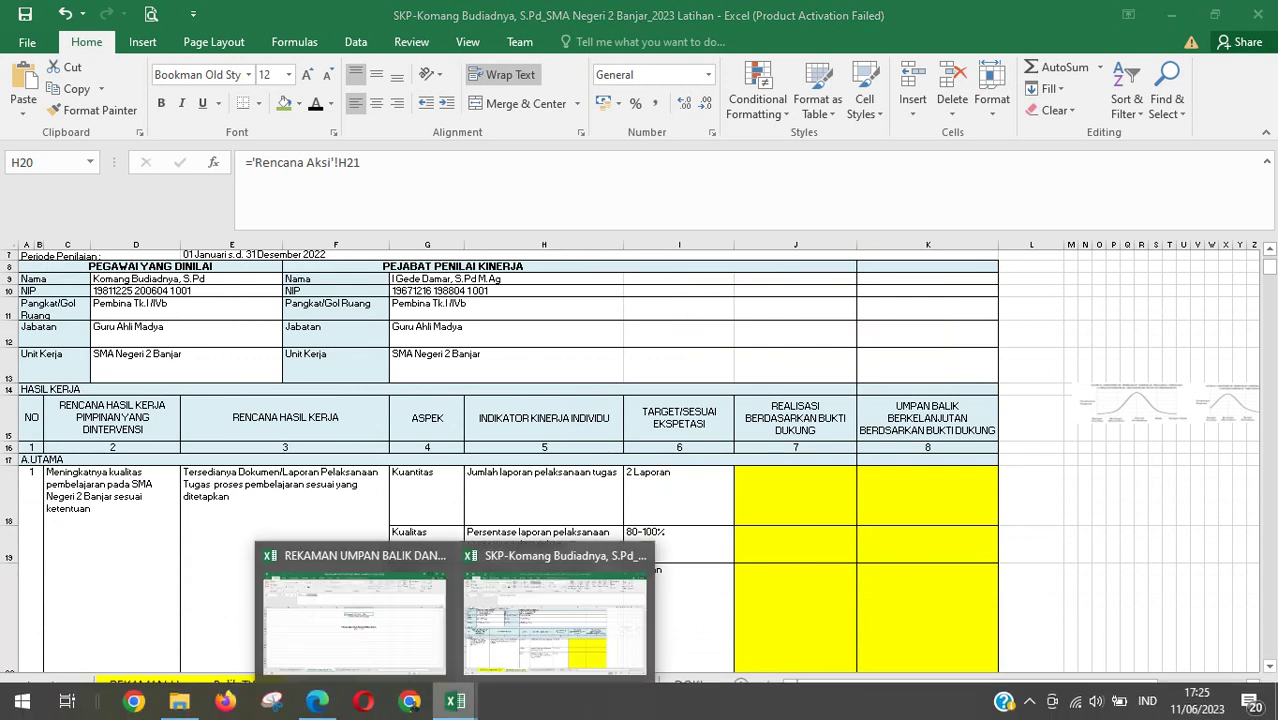
pyautogui.click(354, 620)
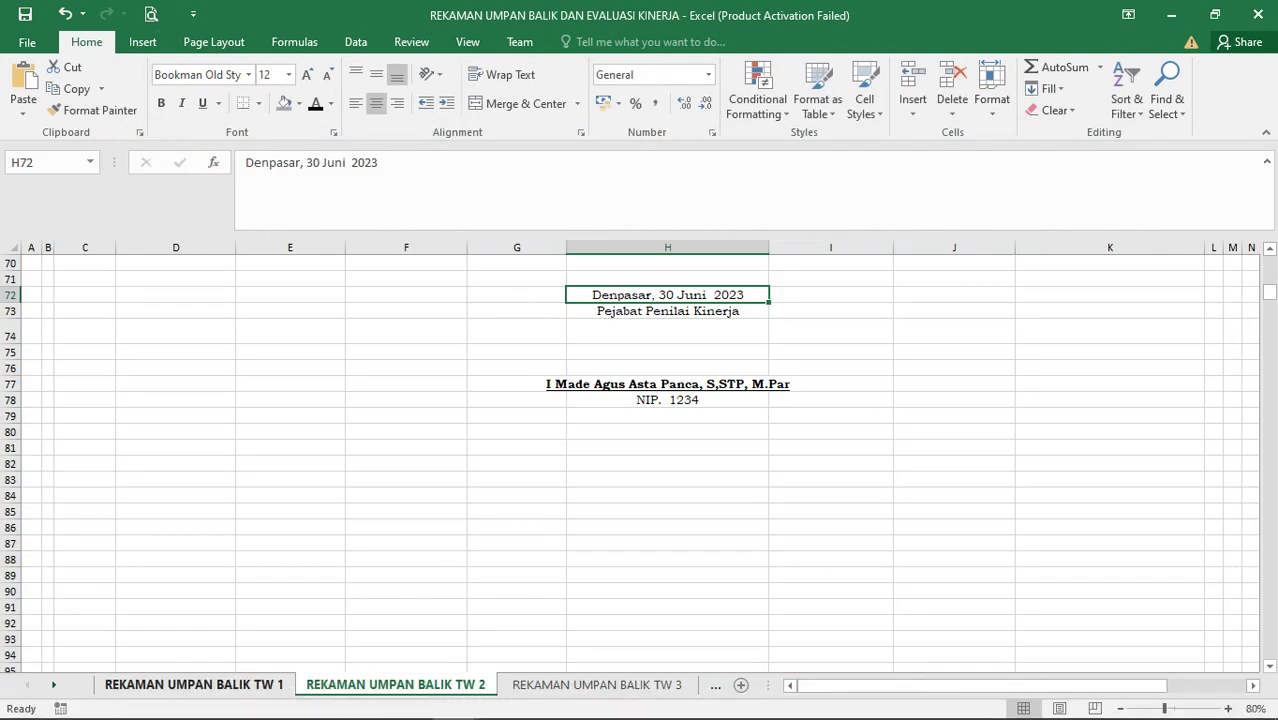
pyautogui.click(54, 685)
pyautogui.click(54, 685)
pyautogui.click(54, 685)
pyautogui.click(525, 685)
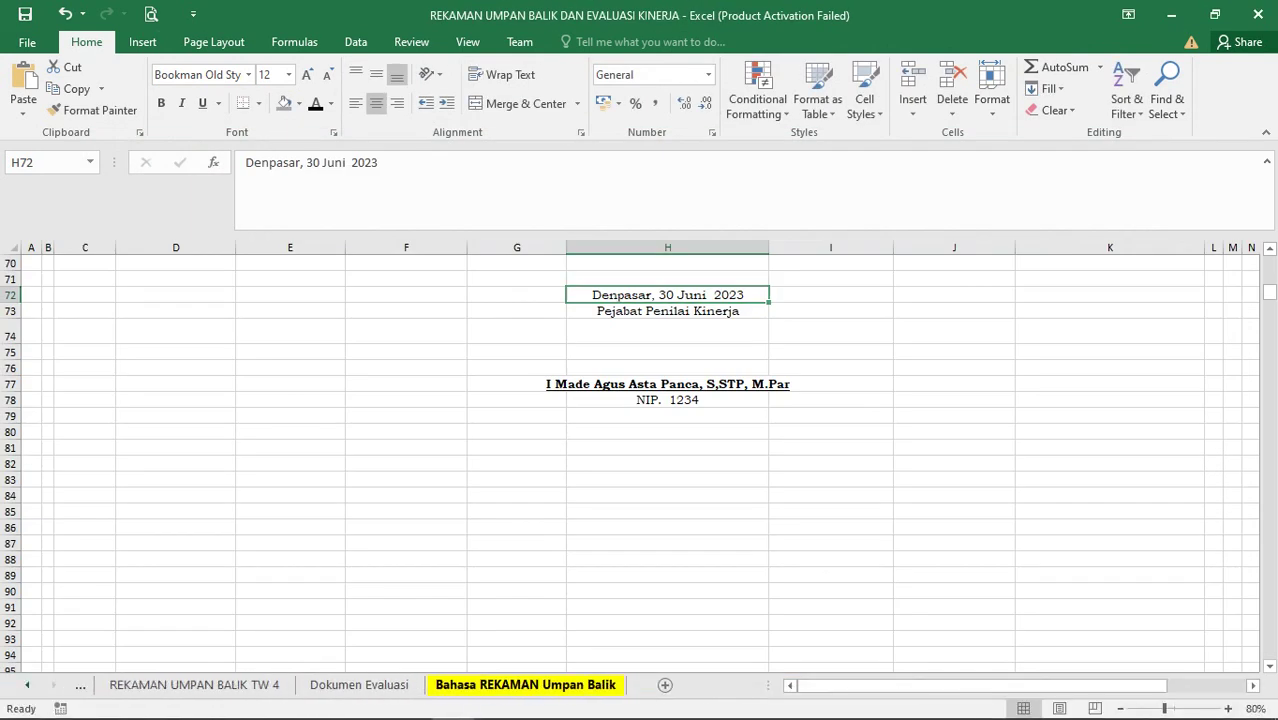
pyautogui.click(525, 684)
pyautogui.scroll(10, 640, 460)
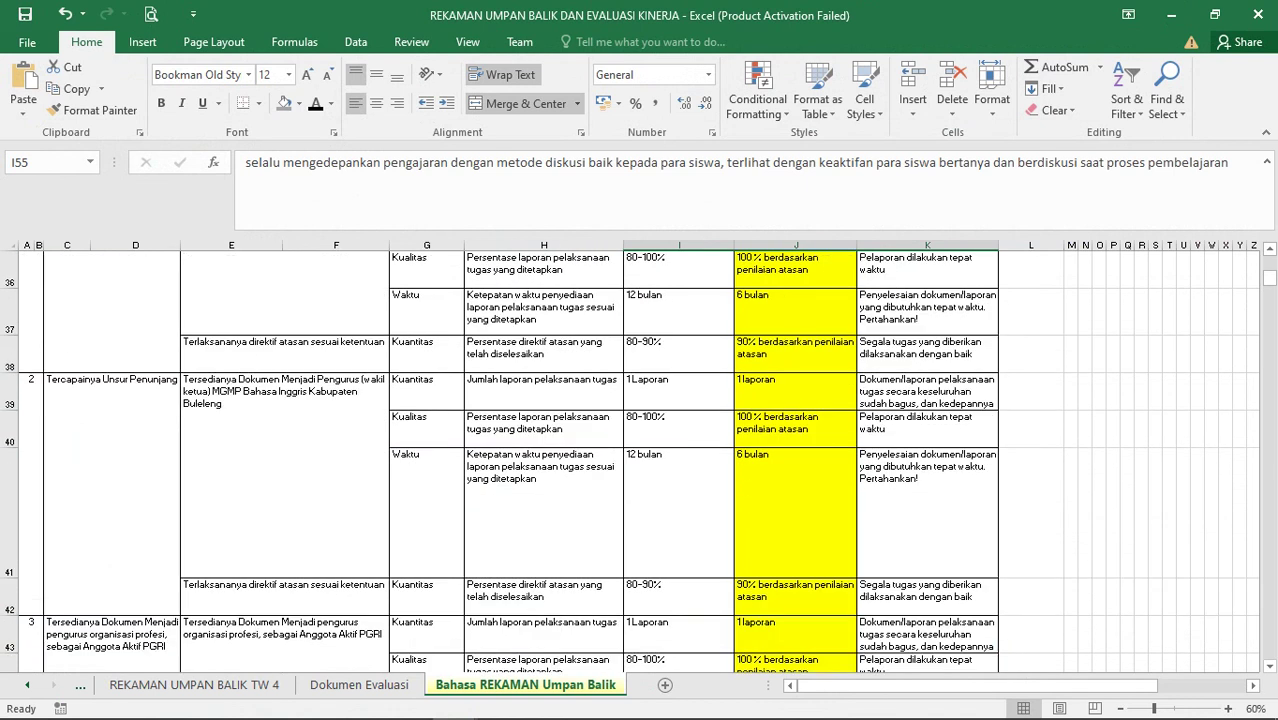
pyautogui.scroll(-3, 640, 460)
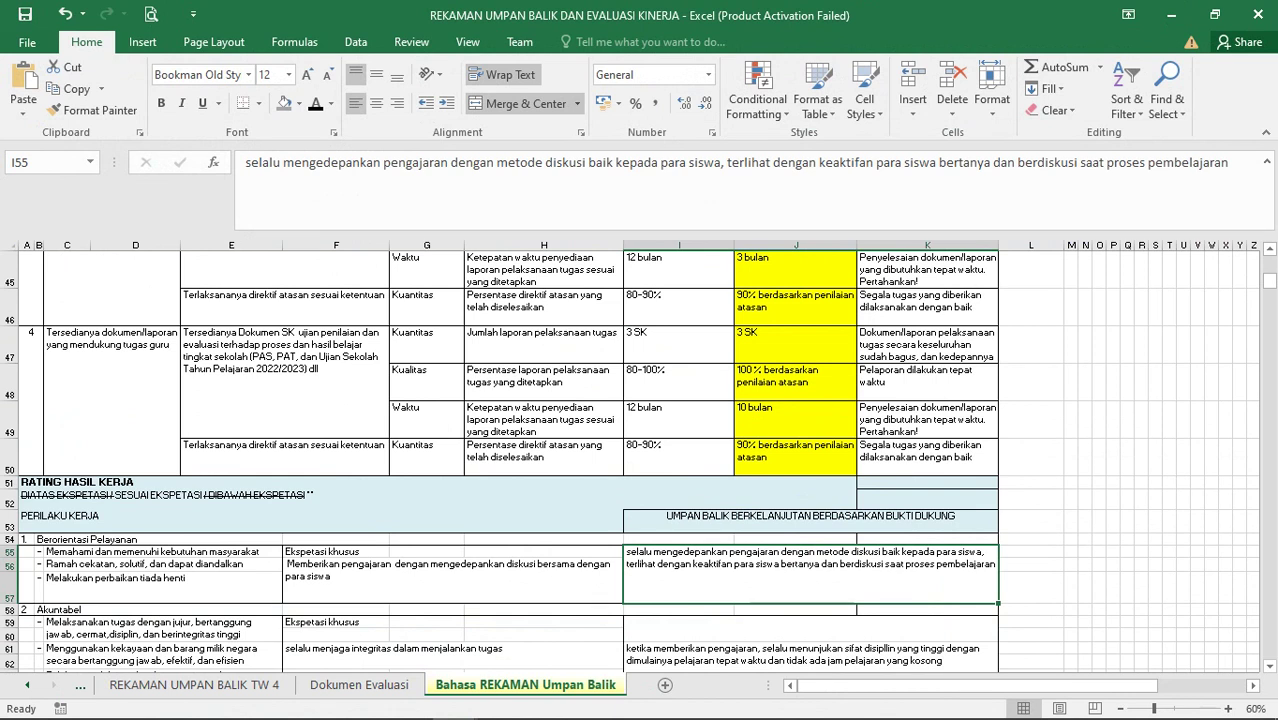
pyautogui.scroll(3, 640, 460)
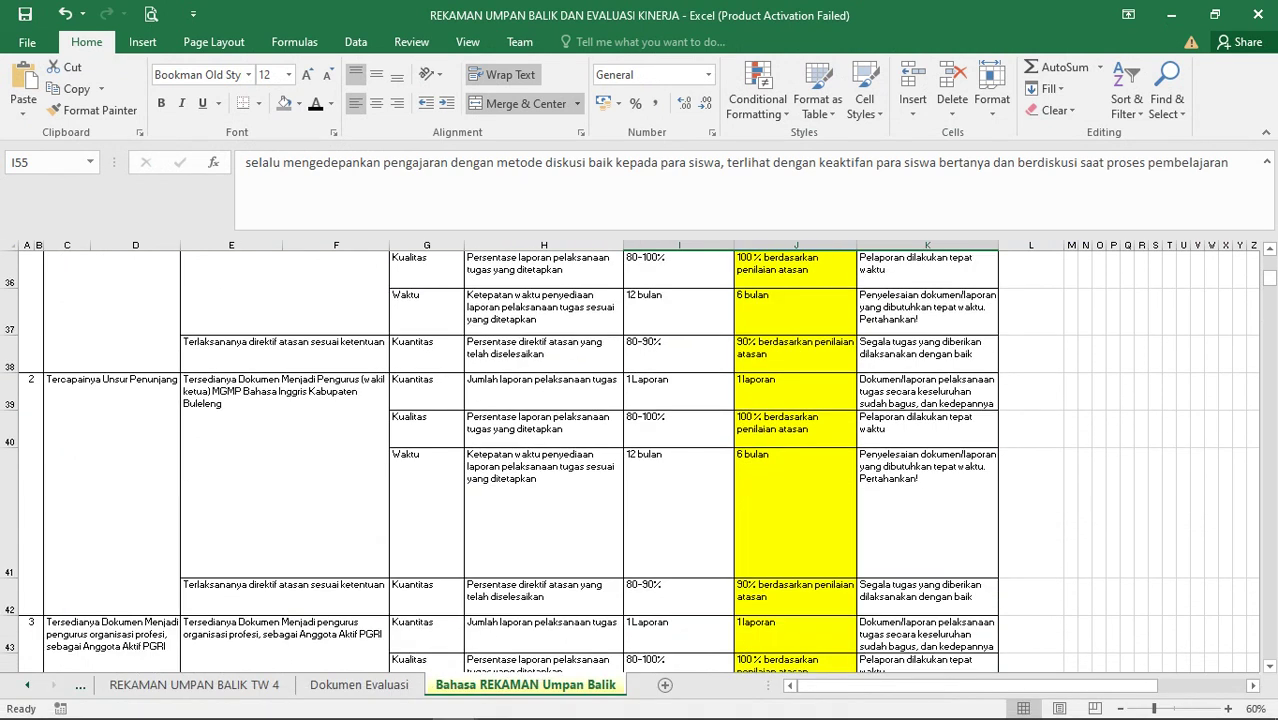